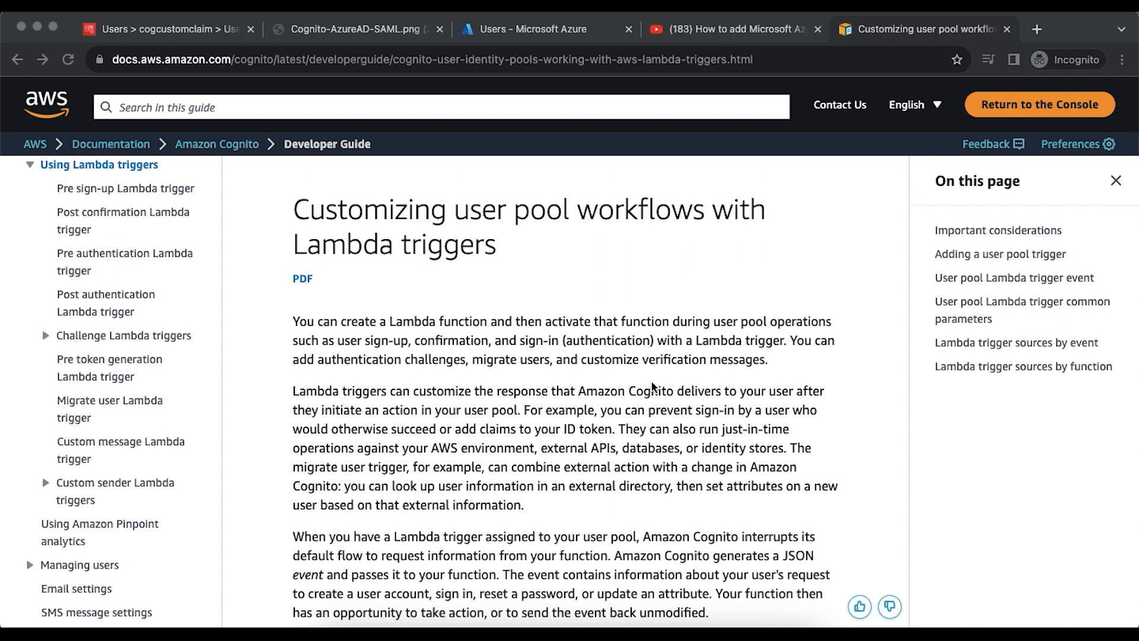
# - Open the Pre token generation Lambda trigger article and highlight the passage on customizing identity tokens
pyautogui.scroll(-10, 653, 387)
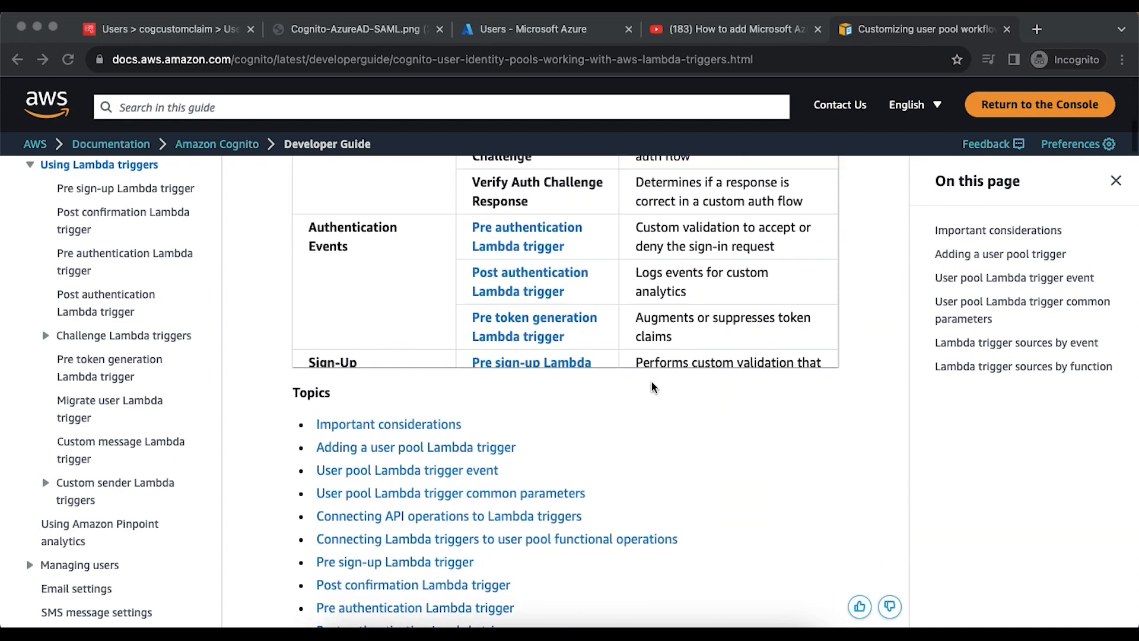
pyautogui.scroll(1, 653, 387)
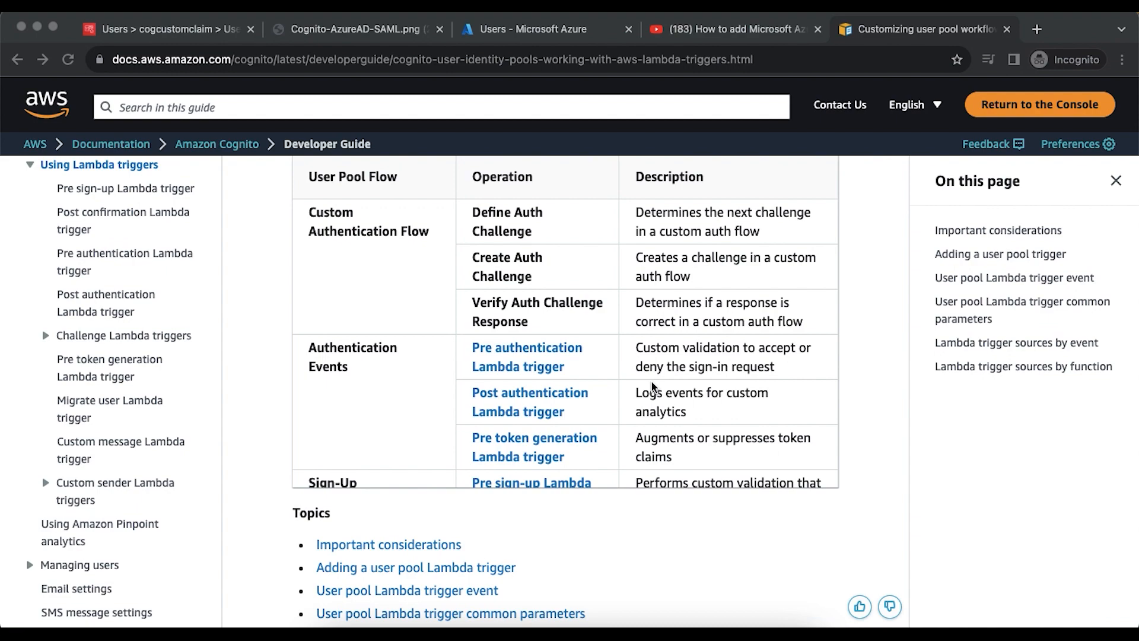
pyautogui.scroll(15, 653, 387)
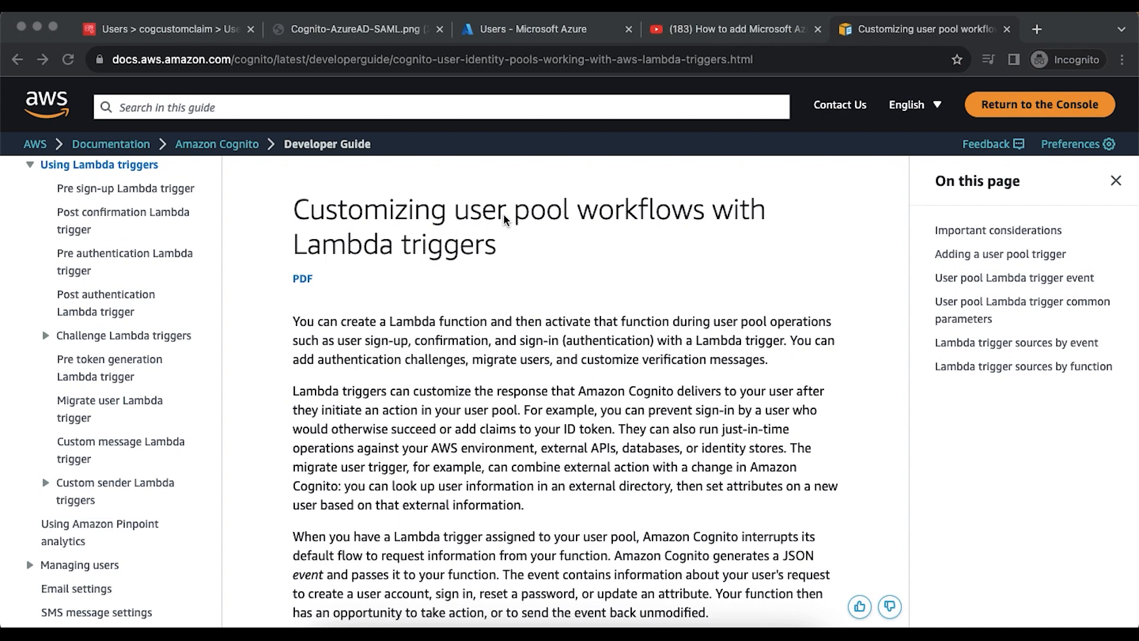
pyautogui.scroll(-10, 505, 220)
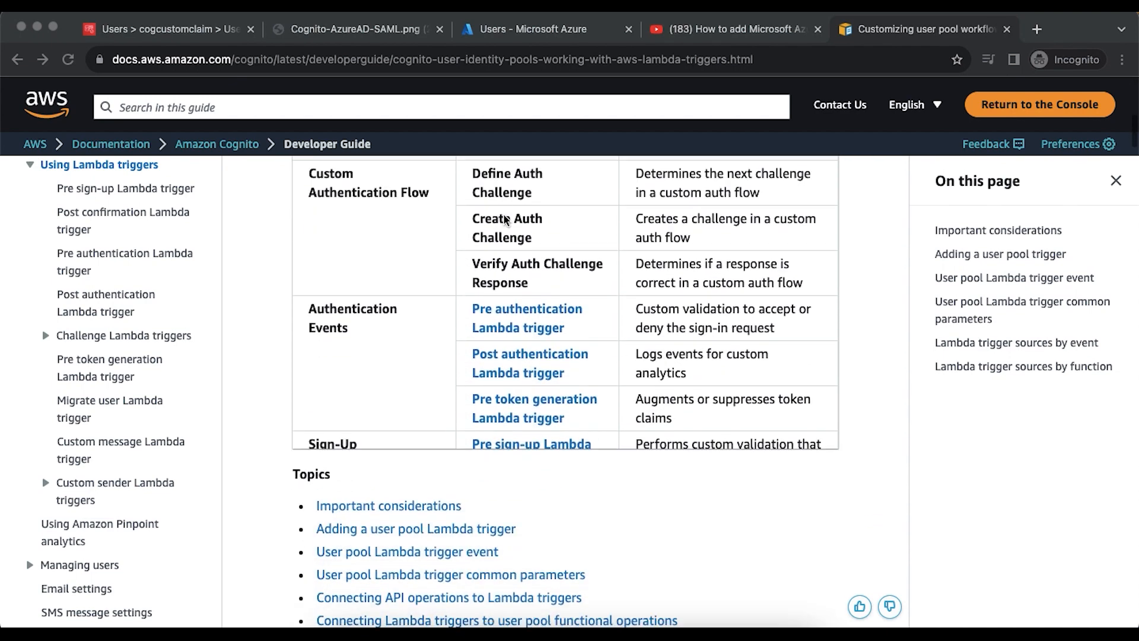
pyautogui.scroll(3, 525, 253)
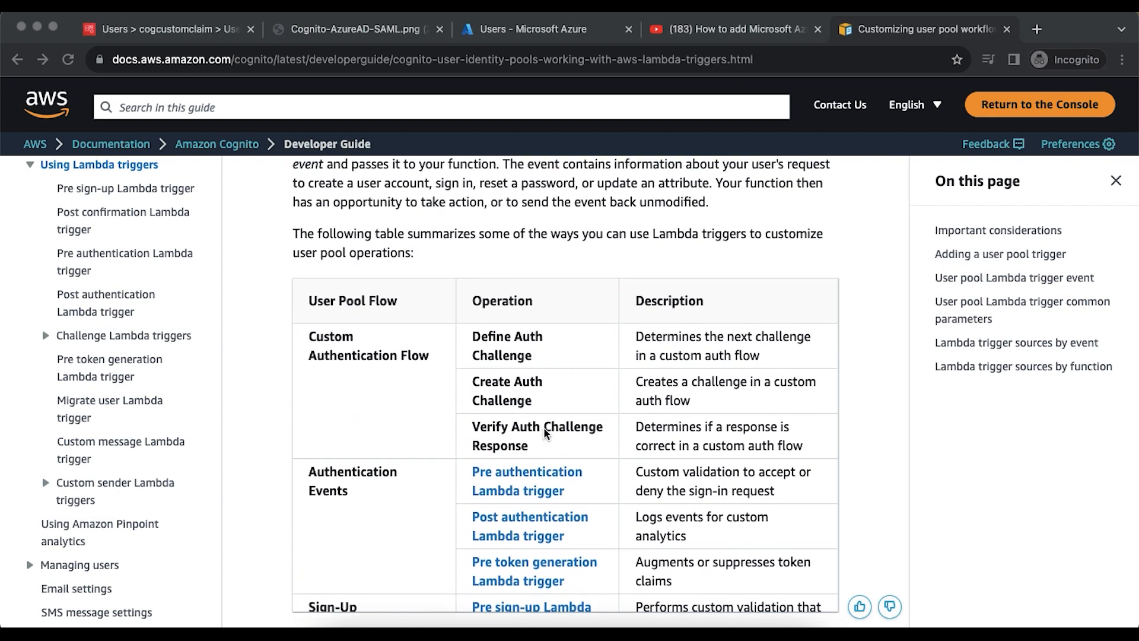
pyautogui.scroll(-3, 545, 431)
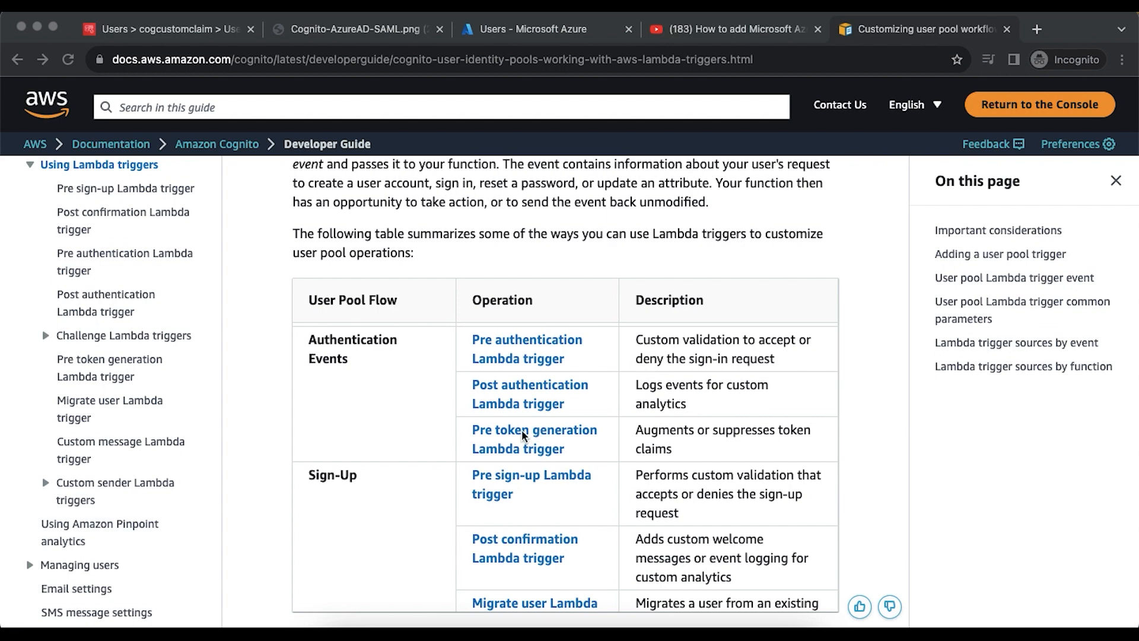
pyautogui.click(508, 437)
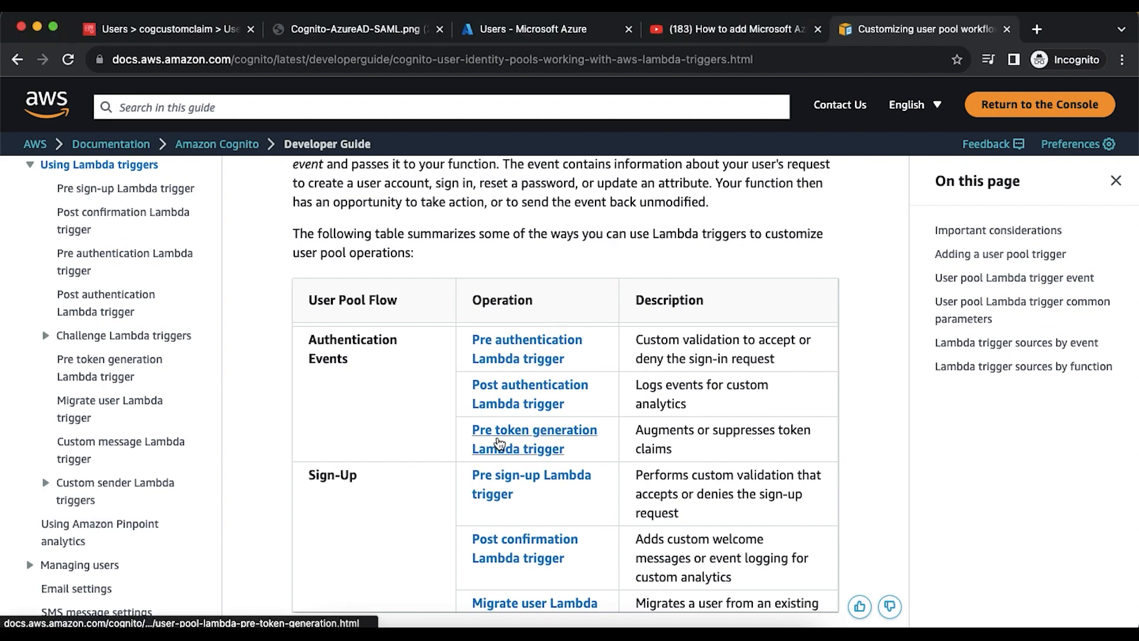
pyautogui.click(507, 438)
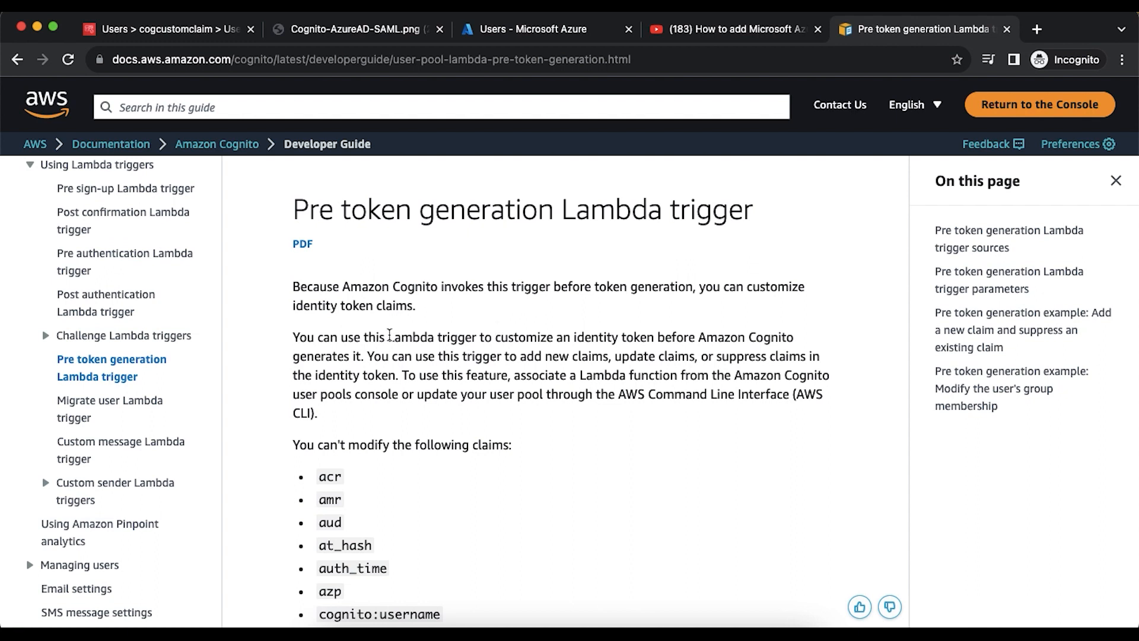
pyautogui.moveTo(388, 337); pyautogui.dragTo(522, 336)
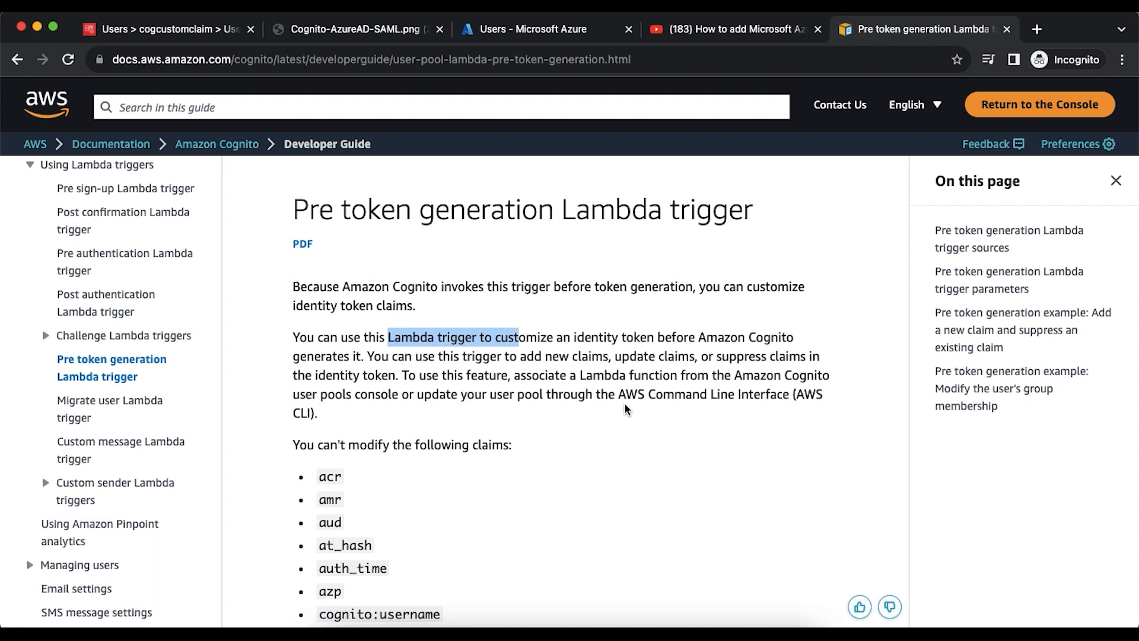
# - Read through the trigger sources, JSON example and parameters like groupConfiguration and clientMetadata
pyautogui.scroll(-3, 623, 407)
pyautogui.scroll(3, 620, 322)
pyautogui.scroll(-15, 653, 358)
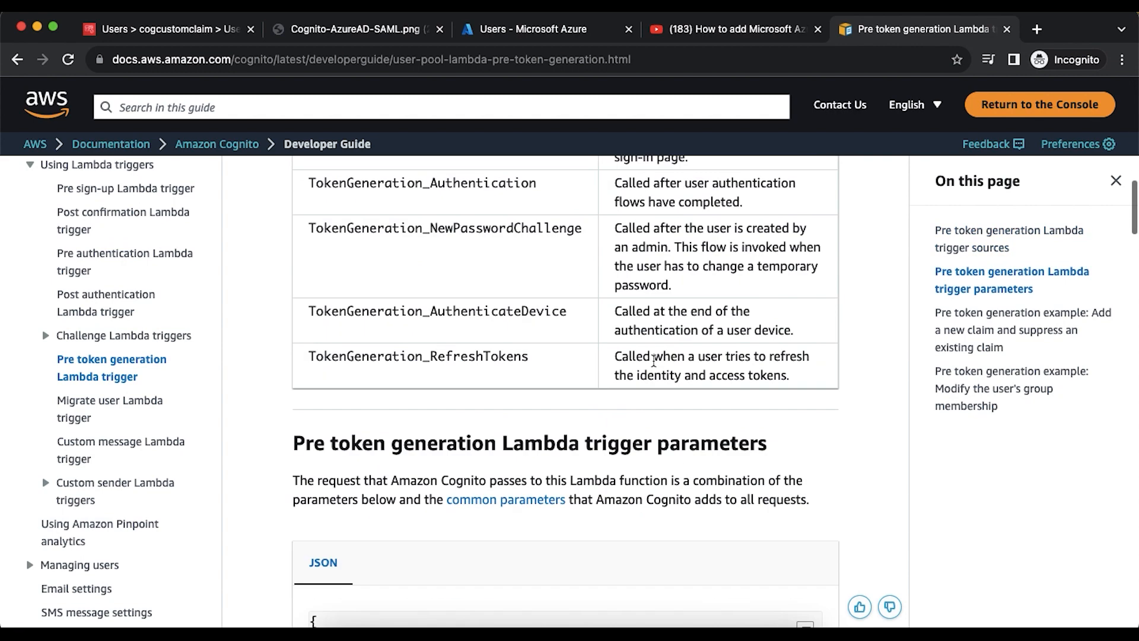
pyautogui.scroll(-1, 653, 365)
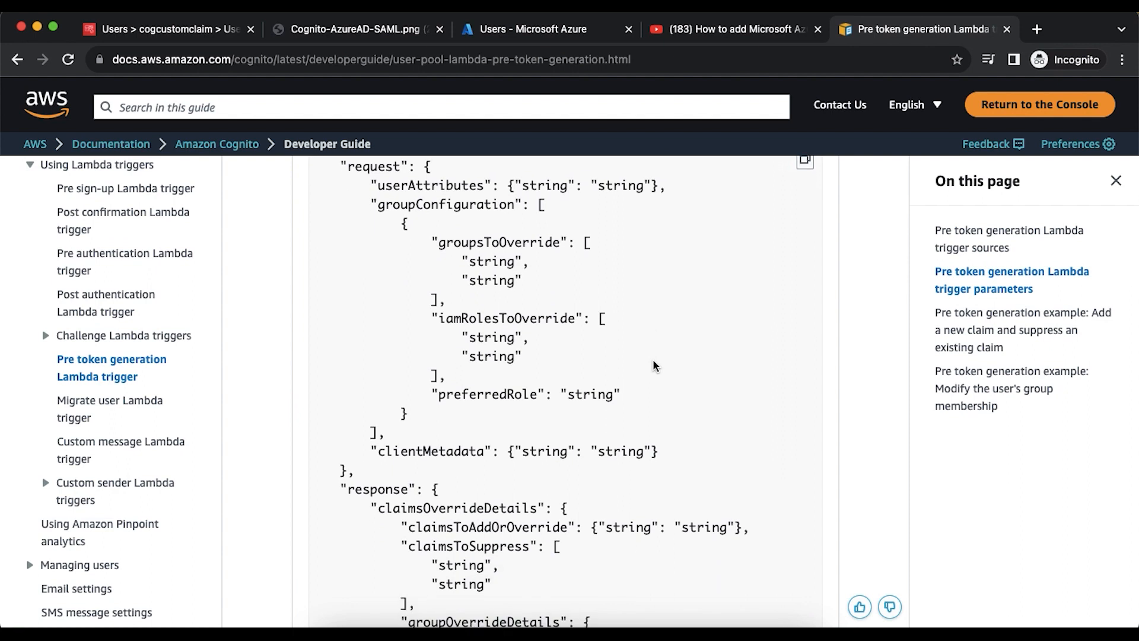
pyautogui.scroll(-7, 653, 365)
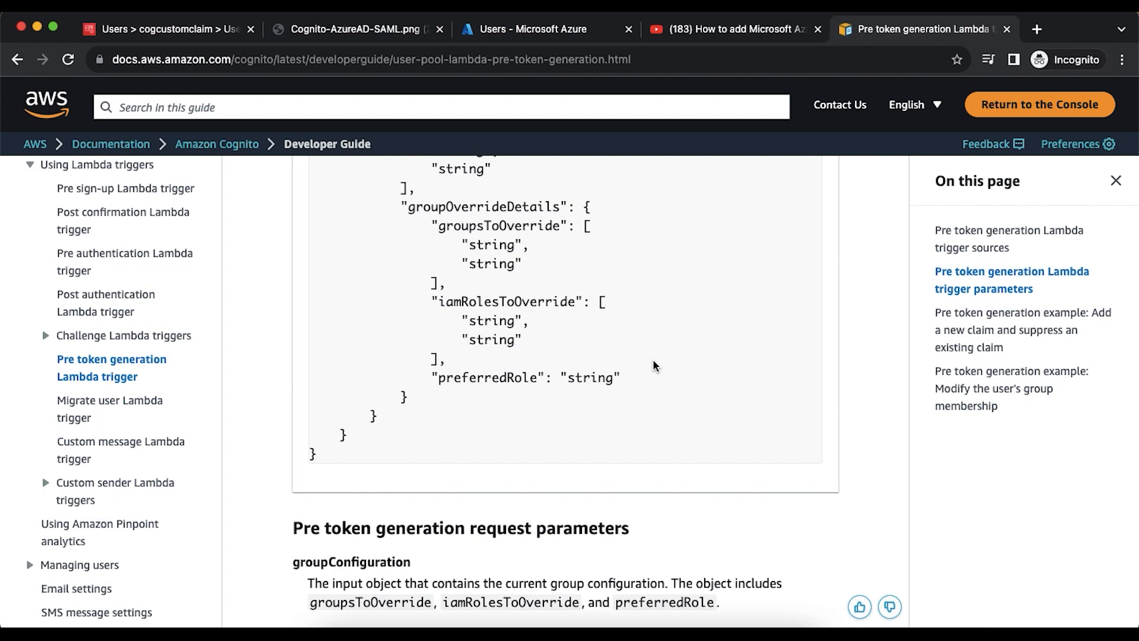
pyautogui.scroll(-4, 653, 365)
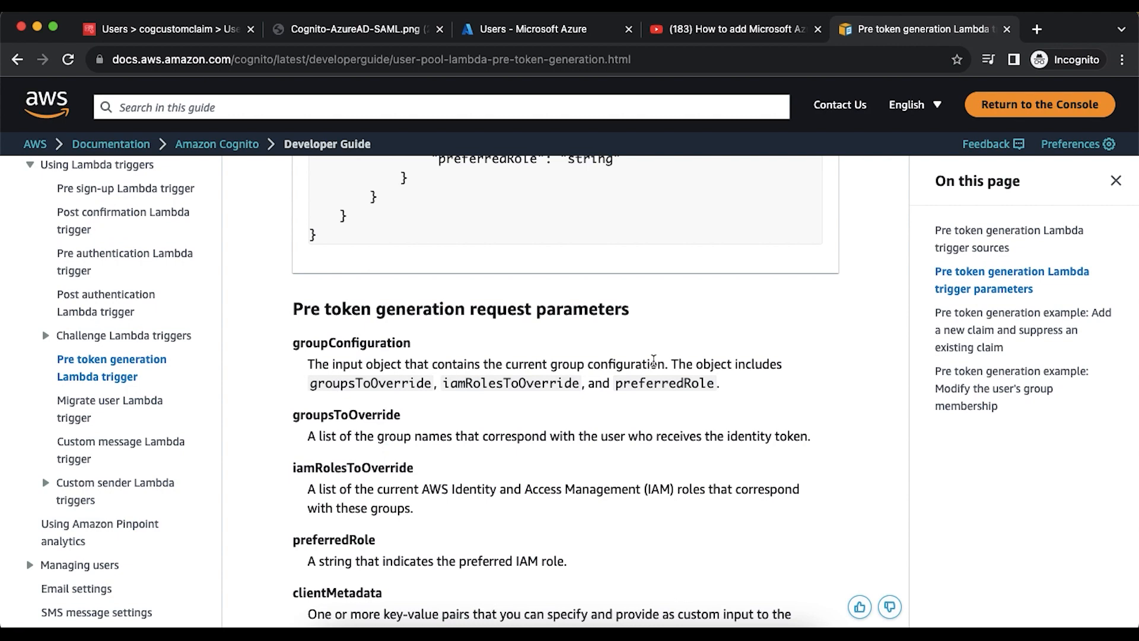
pyautogui.scroll(-7, 653, 365)
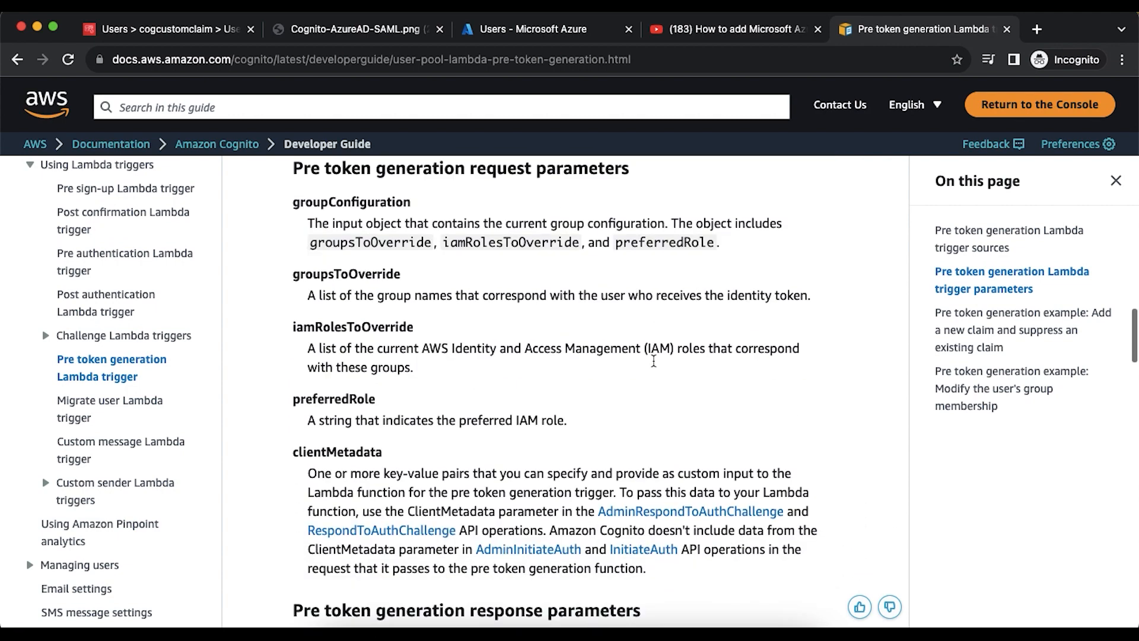
pyautogui.scroll(-4, 655, 366)
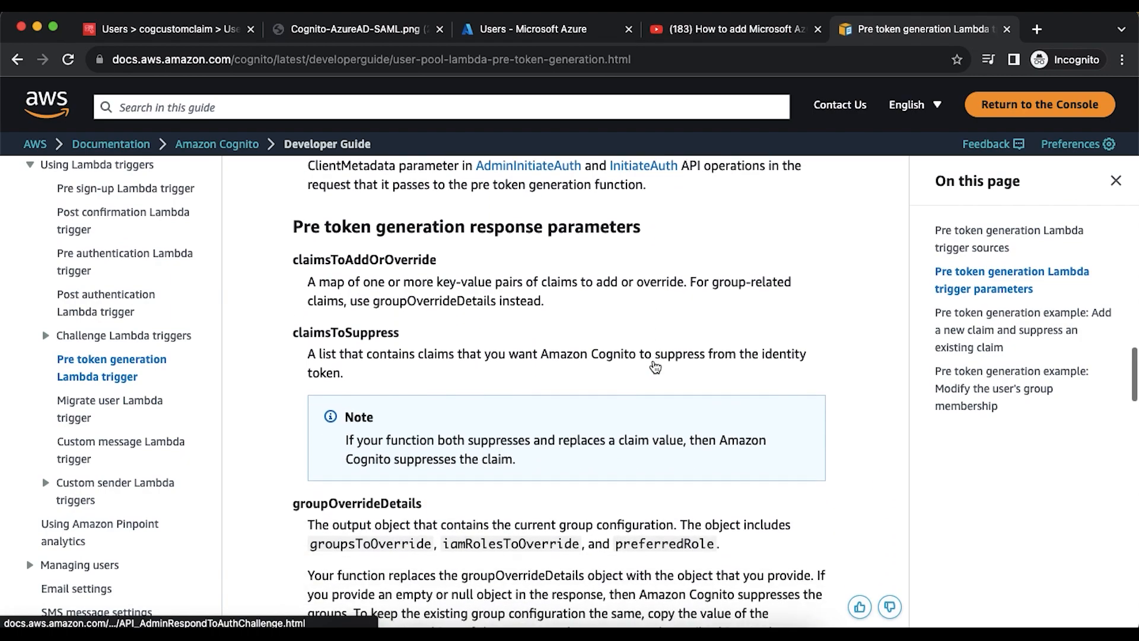
pyautogui.scroll(15, 654, 364)
pyautogui.scroll(5, 654, 362)
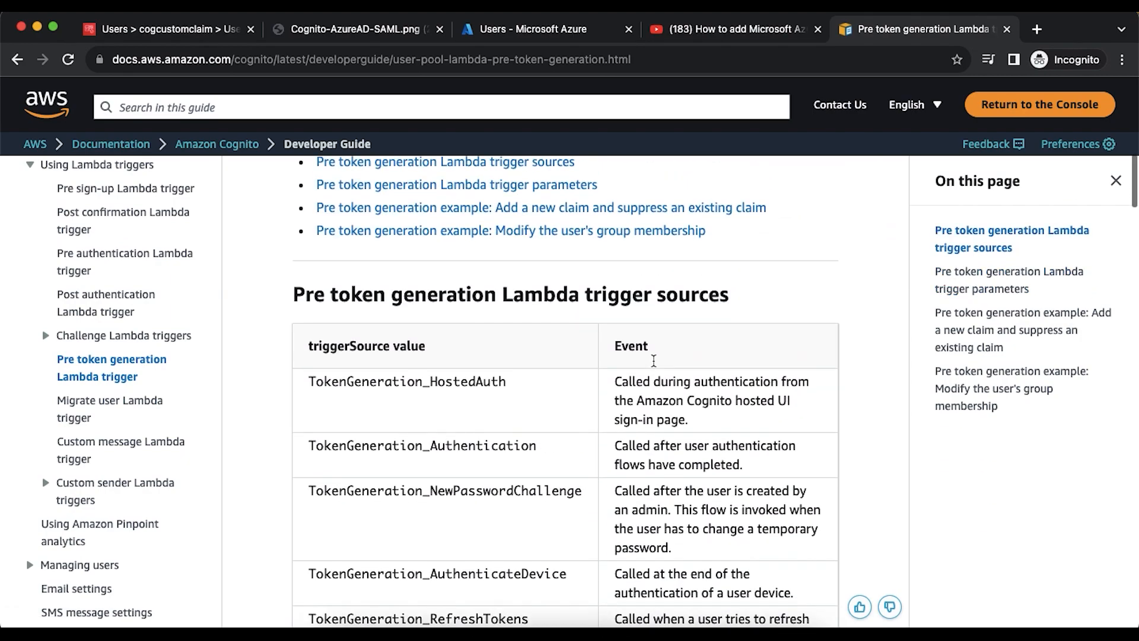
pyautogui.scroll(-17, 655, 365)
pyautogui.scroll(-9, 654, 365)
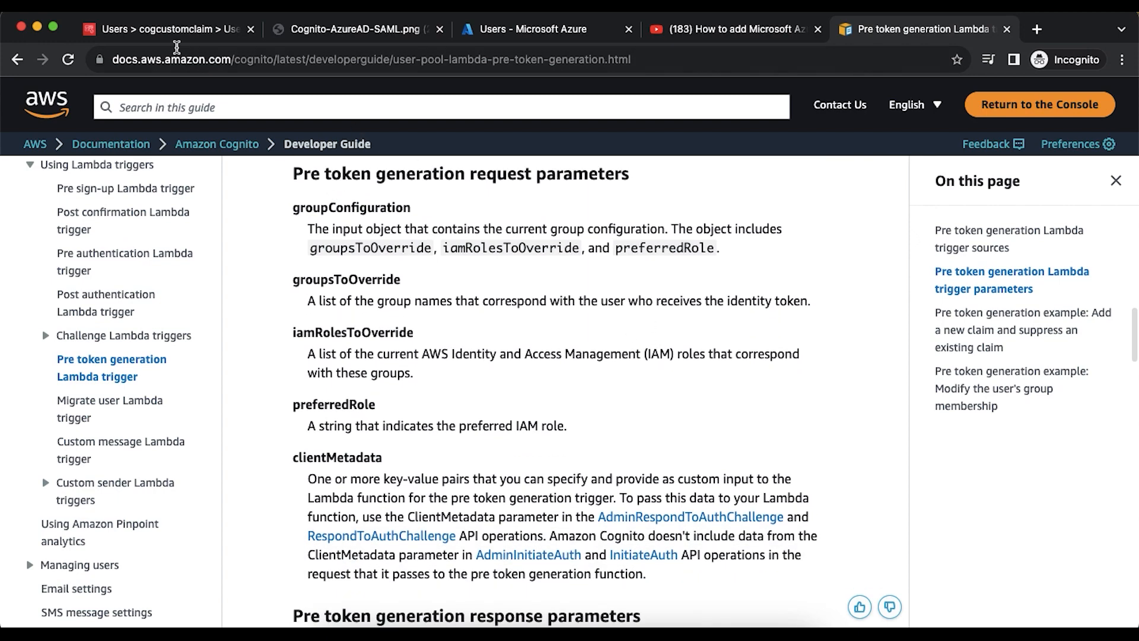
# - Review the cogcustomclaim user pool and the Cognito-AzureAD-SAML diagram, then the Azure AD SAML video
pyautogui.click(172, 31)
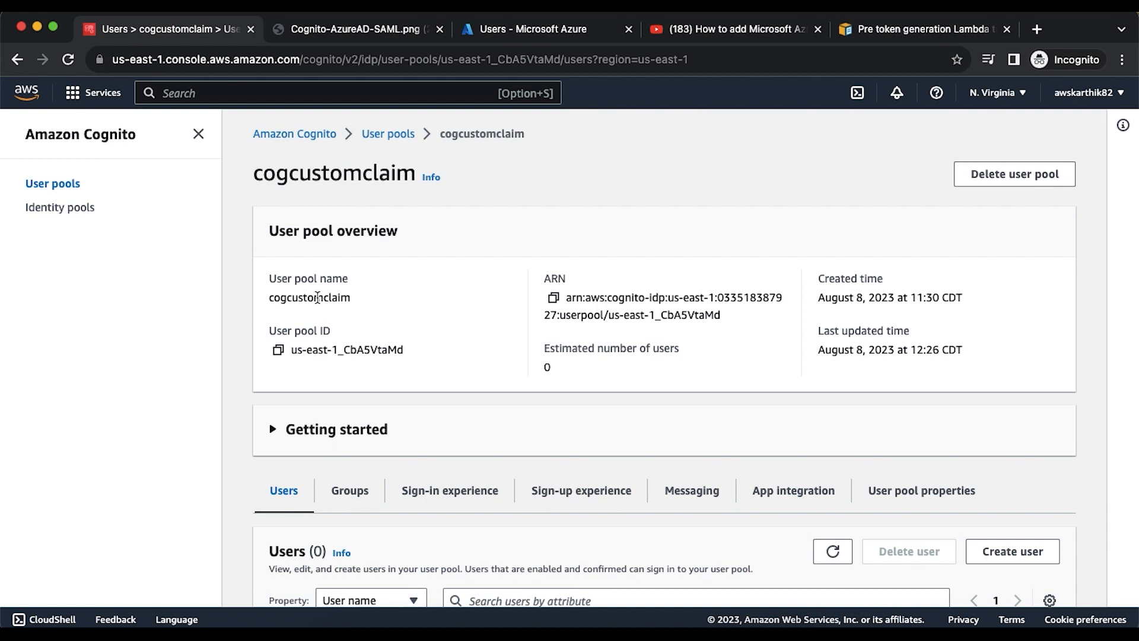
pyautogui.scroll(-3, 317, 297)
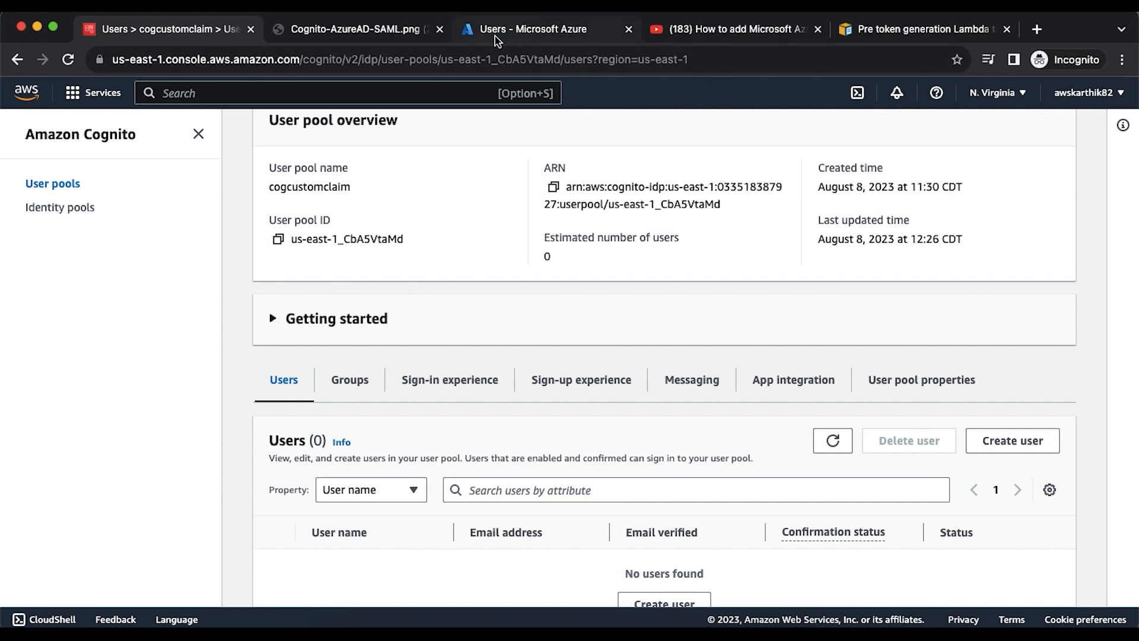
pyautogui.click(365, 33)
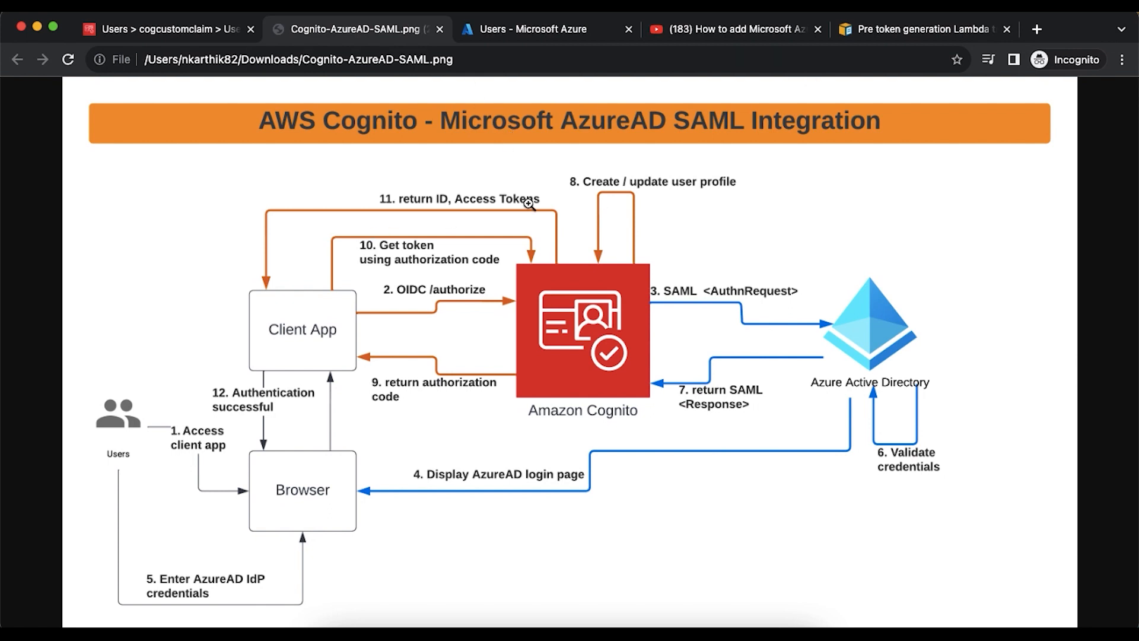
pyautogui.click(698, 35)
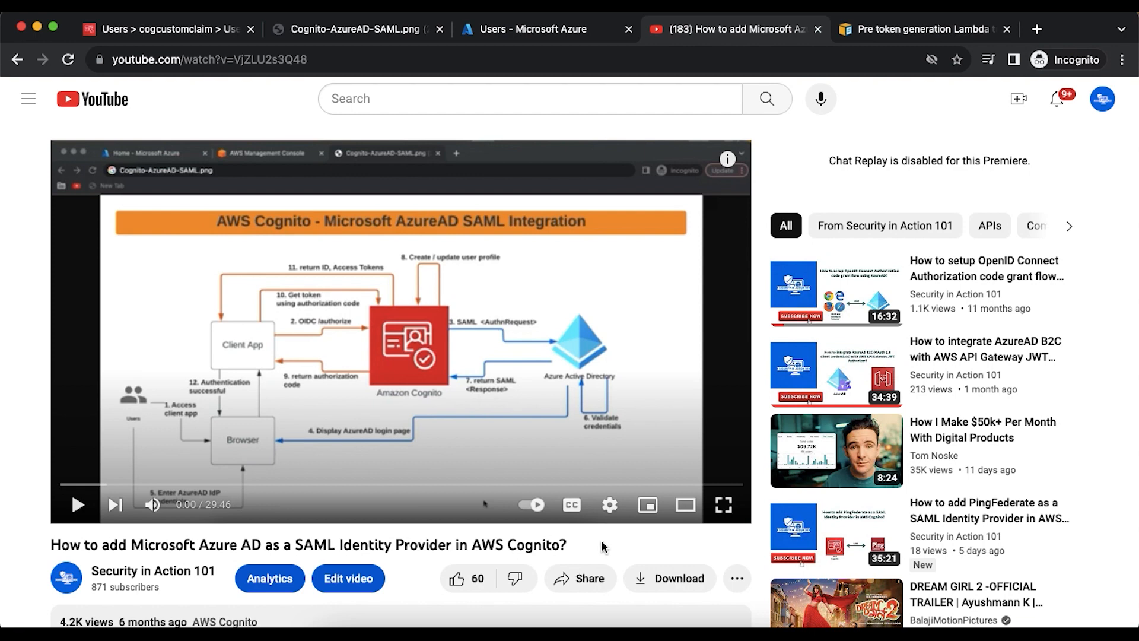
# - Return to the Security in Action 101 Videos list and browse its Cognito identity-provider tutorials
pyautogui.moveTo(1006, 276)
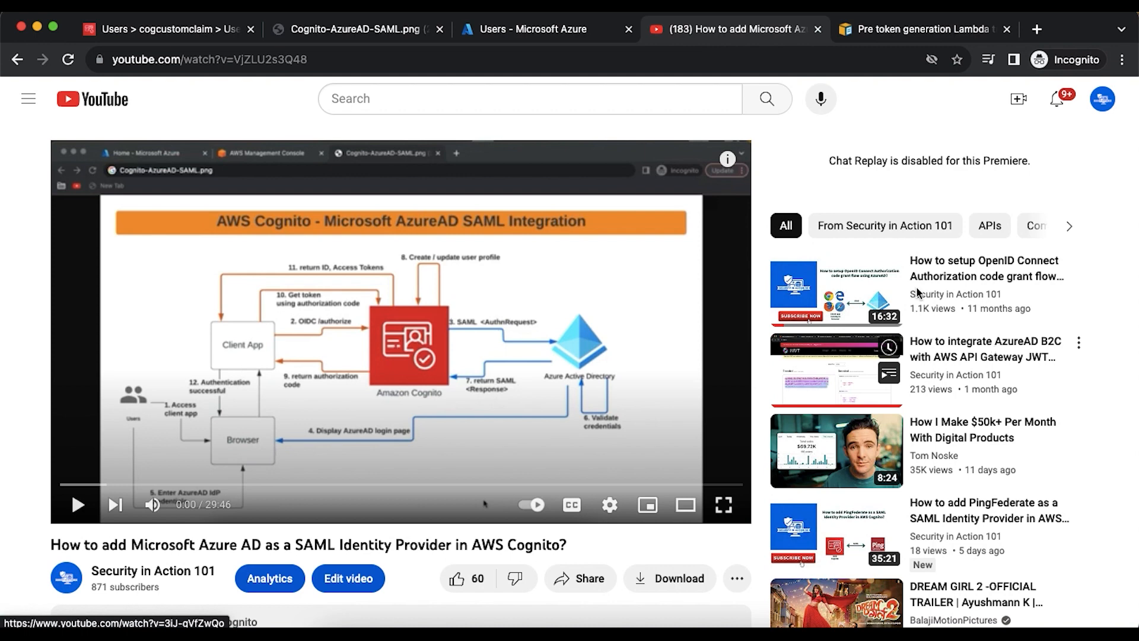
pyautogui.click(17, 60)
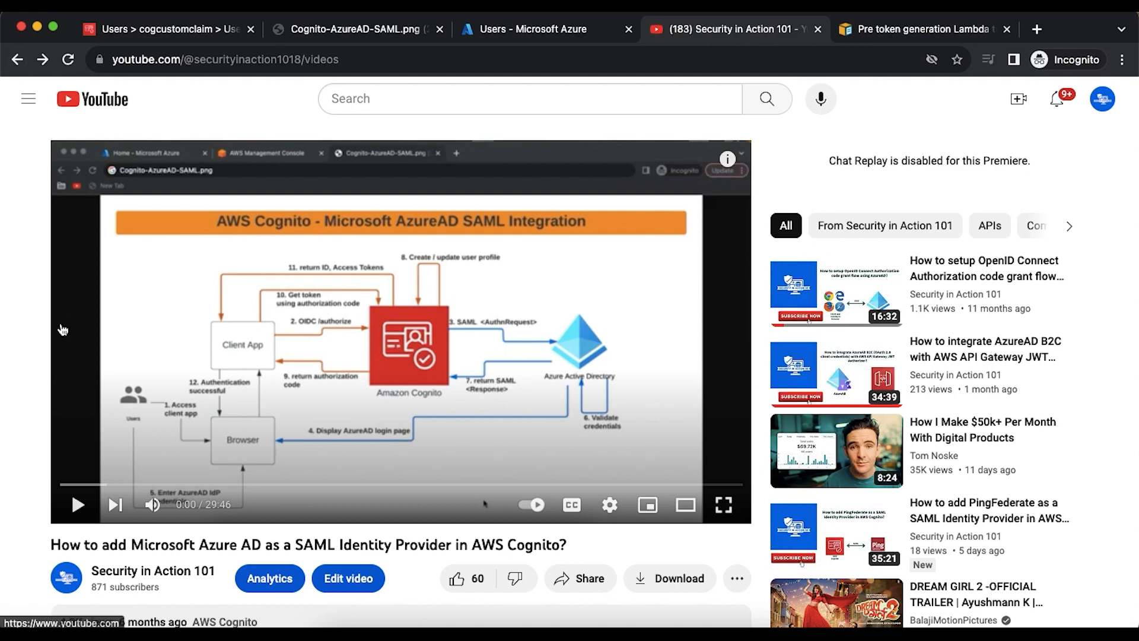
pyautogui.scroll(3, 742, 454)
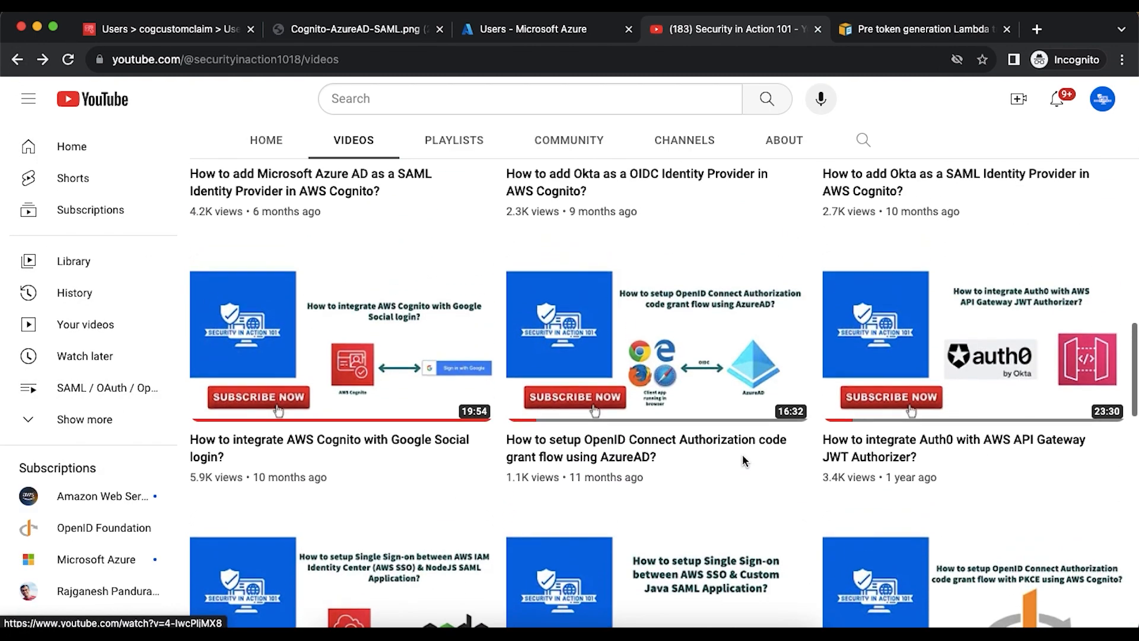
pyautogui.moveTo(550, 387)
pyautogui.scroll(5, 550, 387)
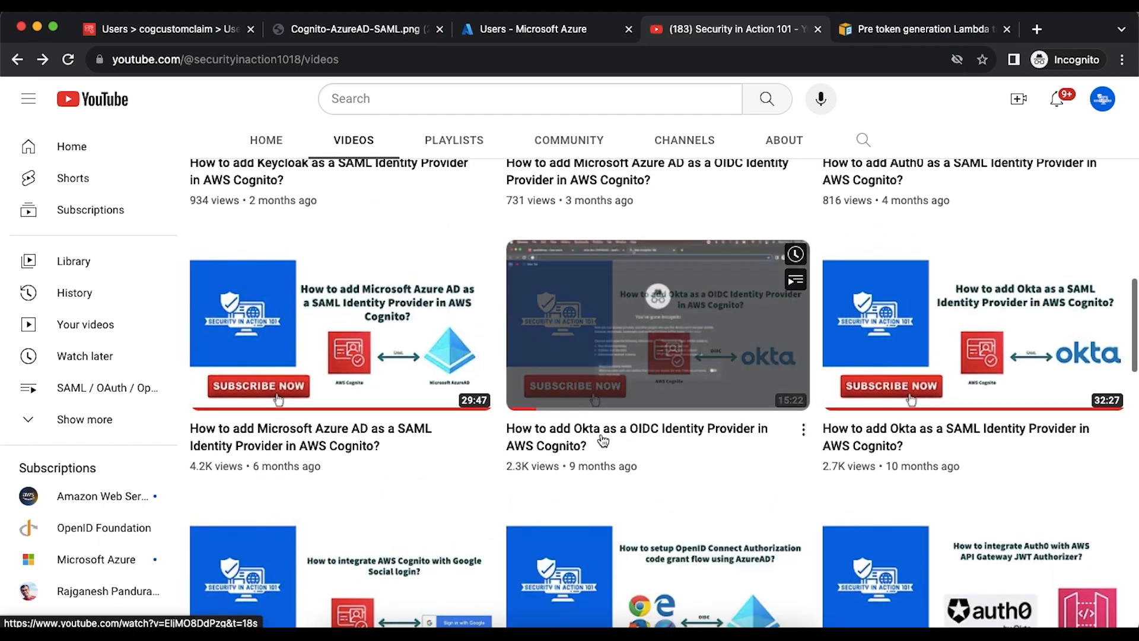
pyautogui.moveTo(349, 440)
pyautogui.scroll(3, 352, 440)
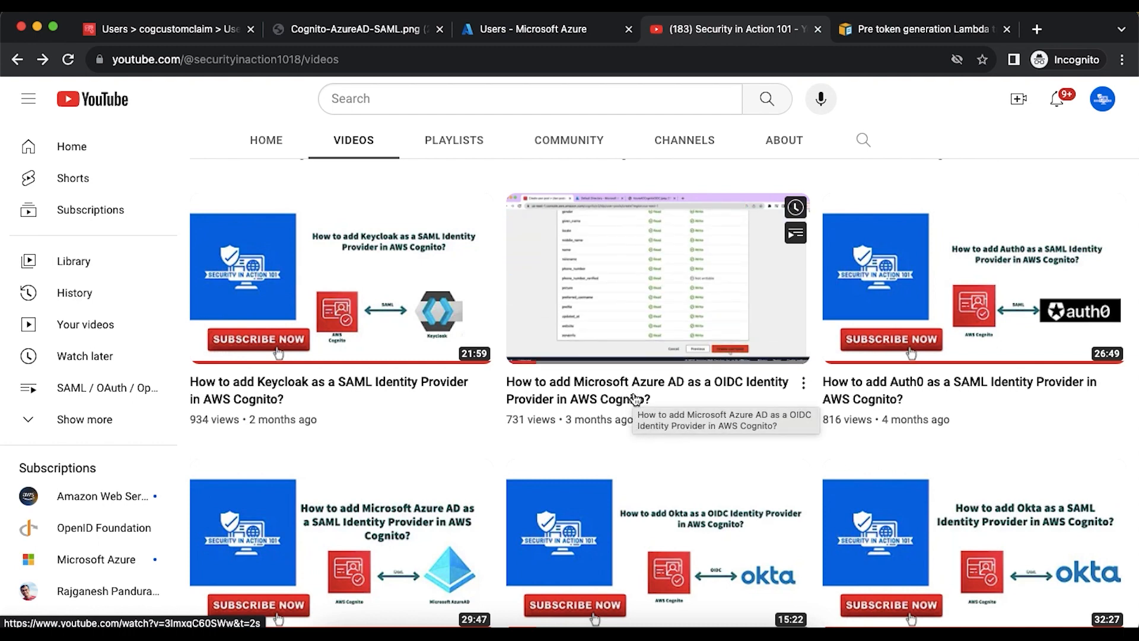
pyautogui.scroll(-1, 636, 399)
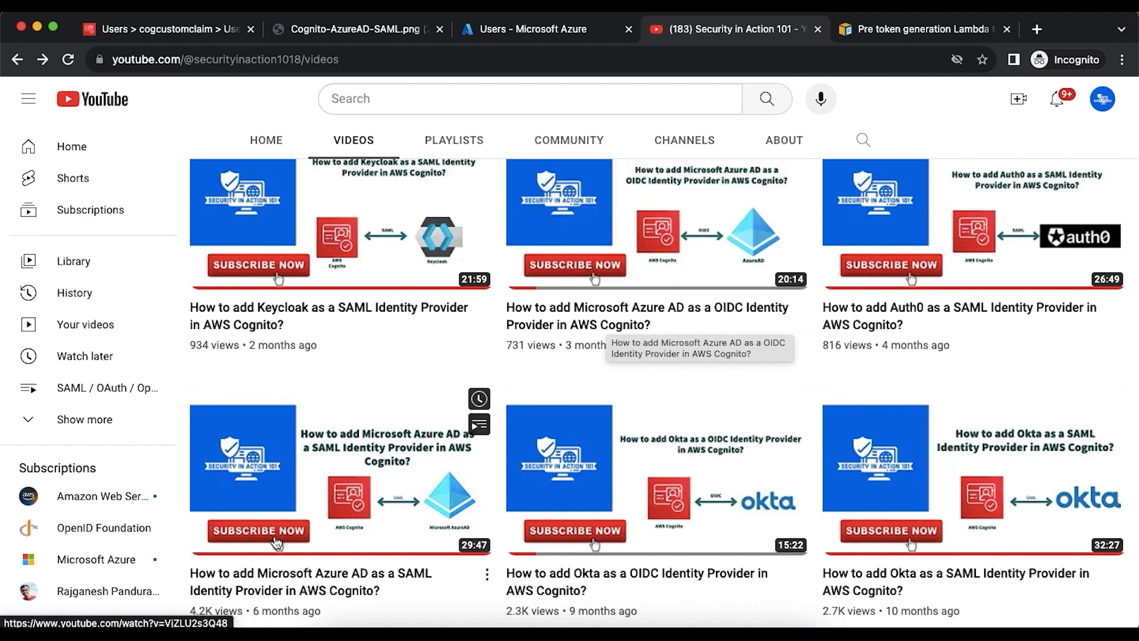
pyautogui.moveTo(356, 548)
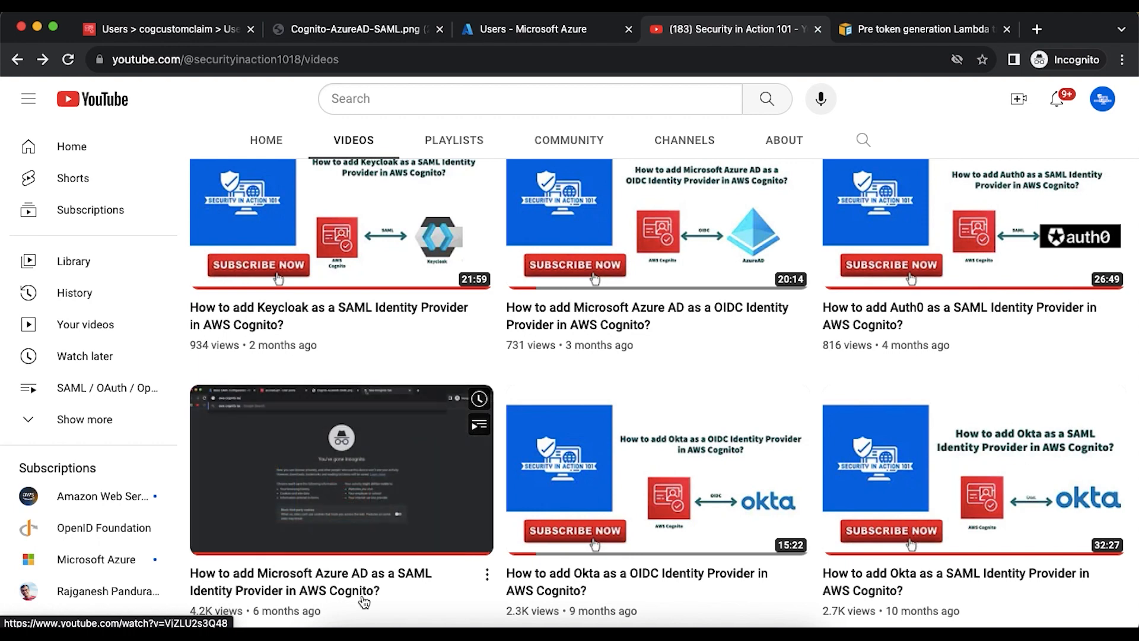
pyautogui.moveTo(676, 319)
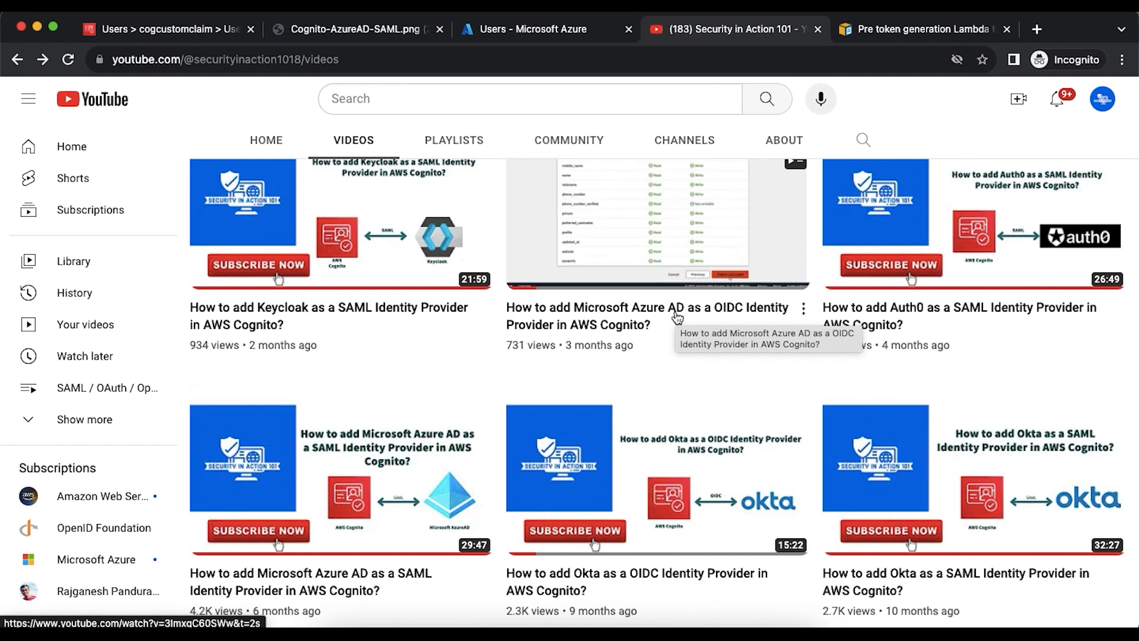
# - Show the cogcustomclaim pool's Sign-in experience, locating the aadidp OIDC federated identity provider
pyautogui.click(177, 31)
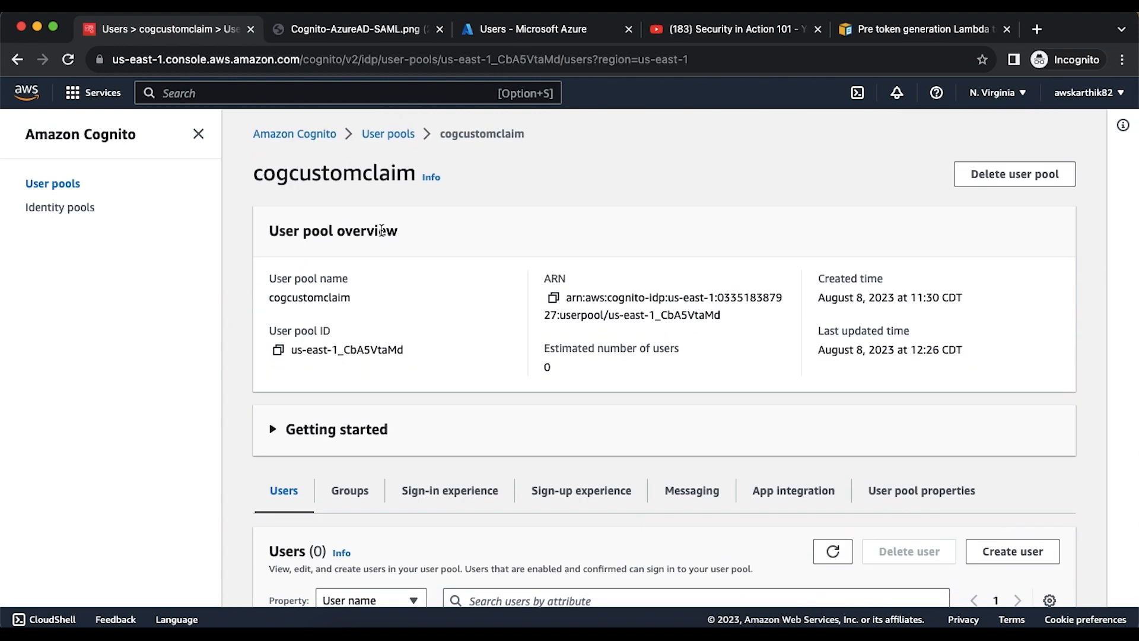
pyautogui.scroll(-5, 382, 230)
pyautogui.click(449, 336)
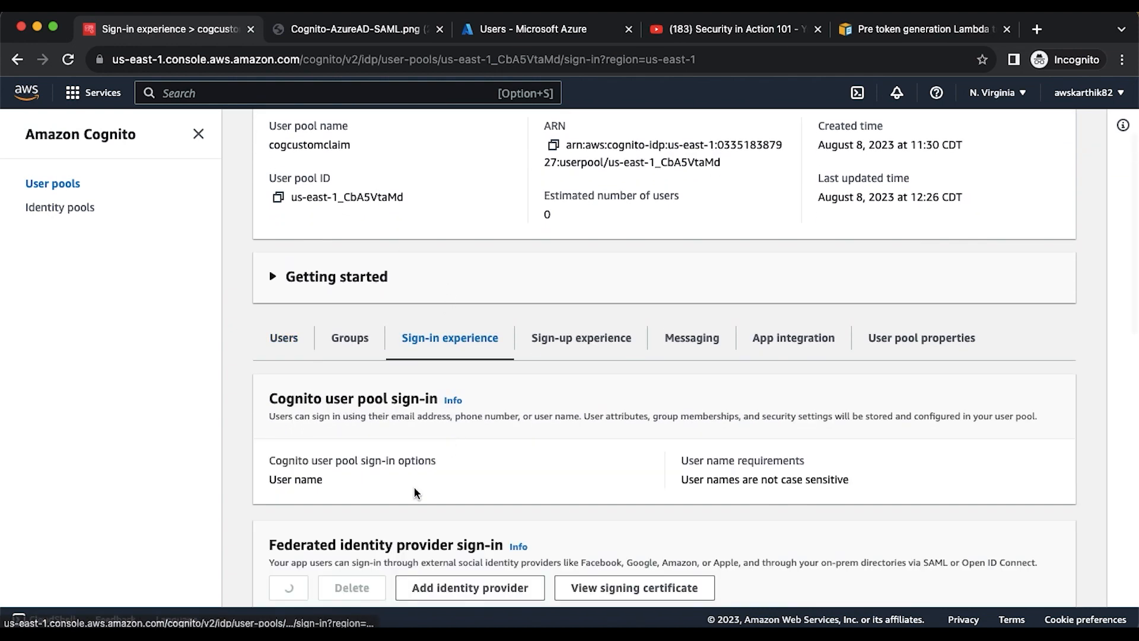
pyautogui.scroll(-3, 409, 496)
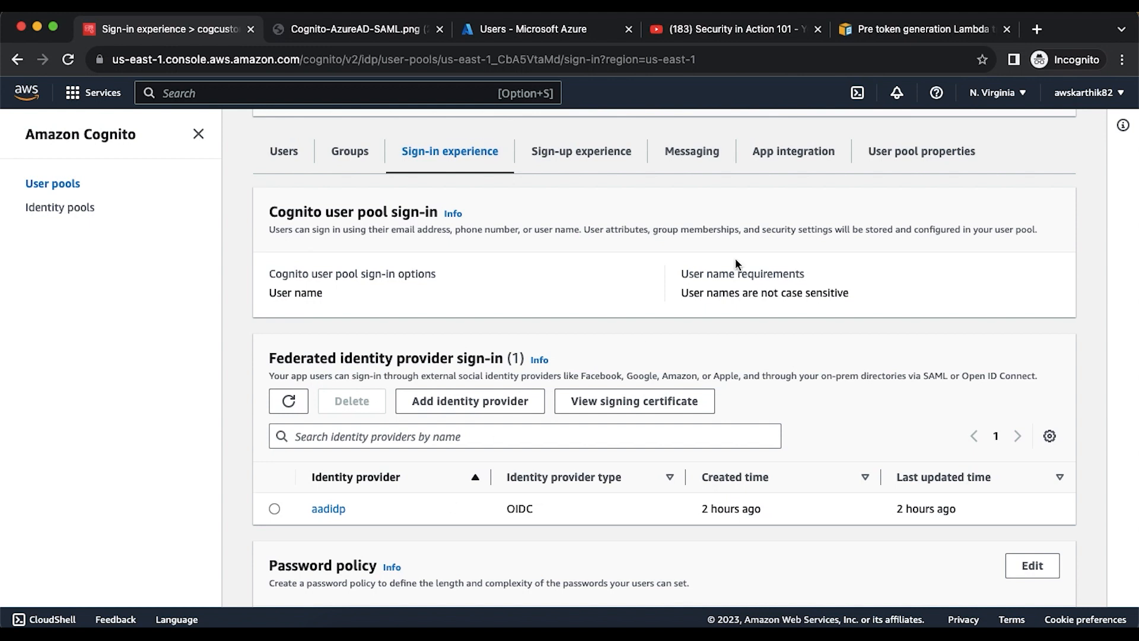
pyautogui.scroll(-5, 736, 261)
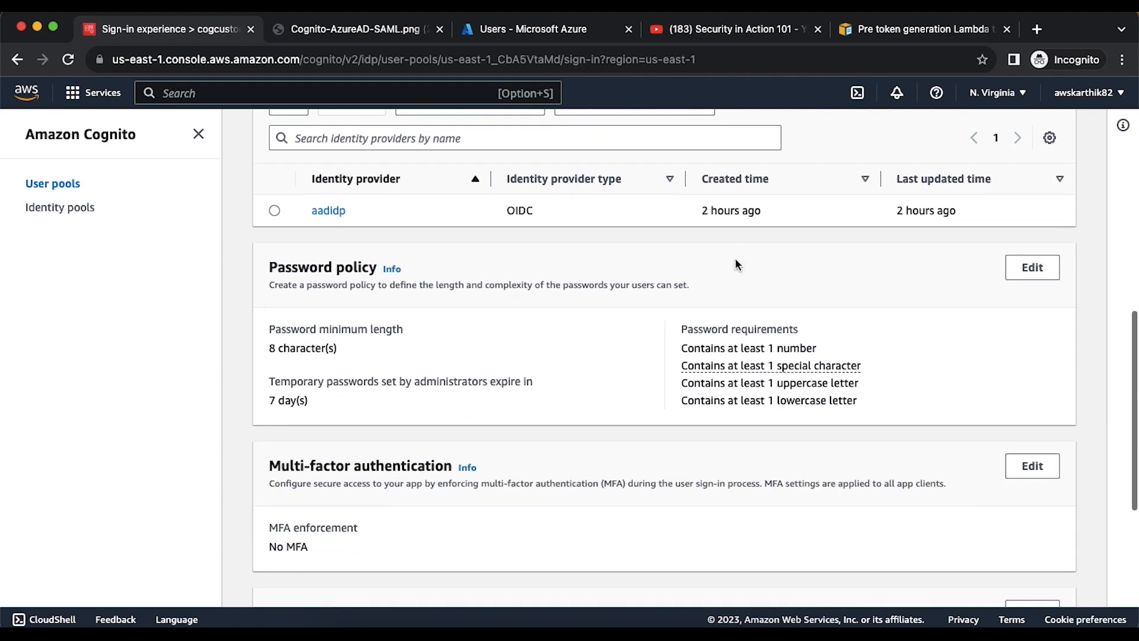
pyautogui.scroll(-5, 736, 261)
pyautogui.scroll(10, 736, 261)
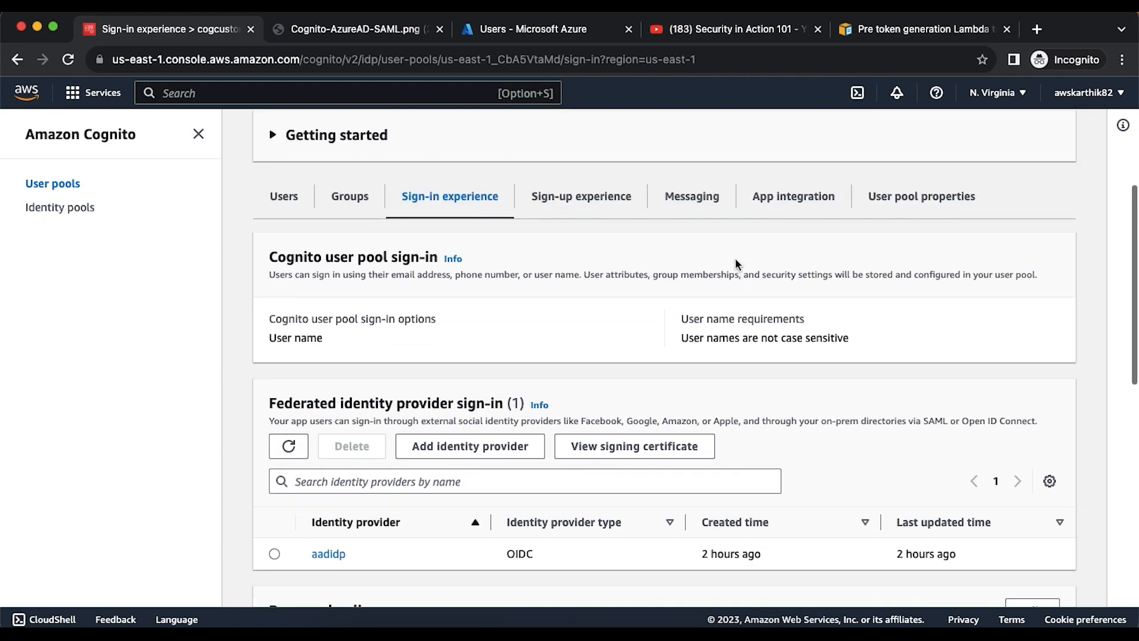
pyautogui.rightClick(736, 258)
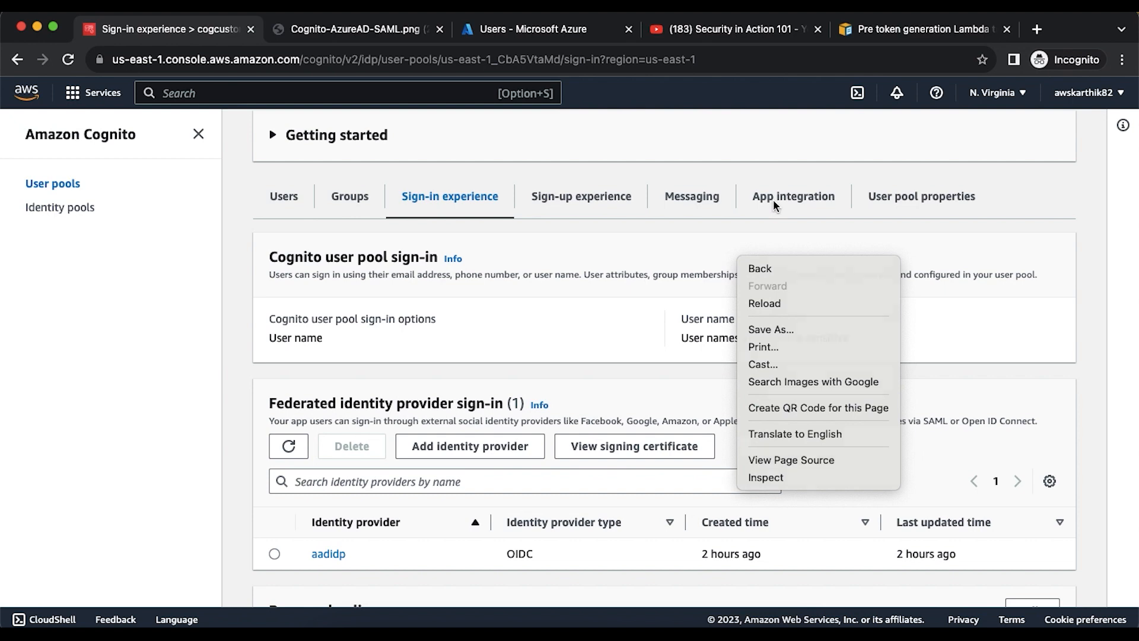
pyautogui.click(774, 199)
pyautogui.click(772, 198)
pyautogui.scroll(-10, 759, 279)
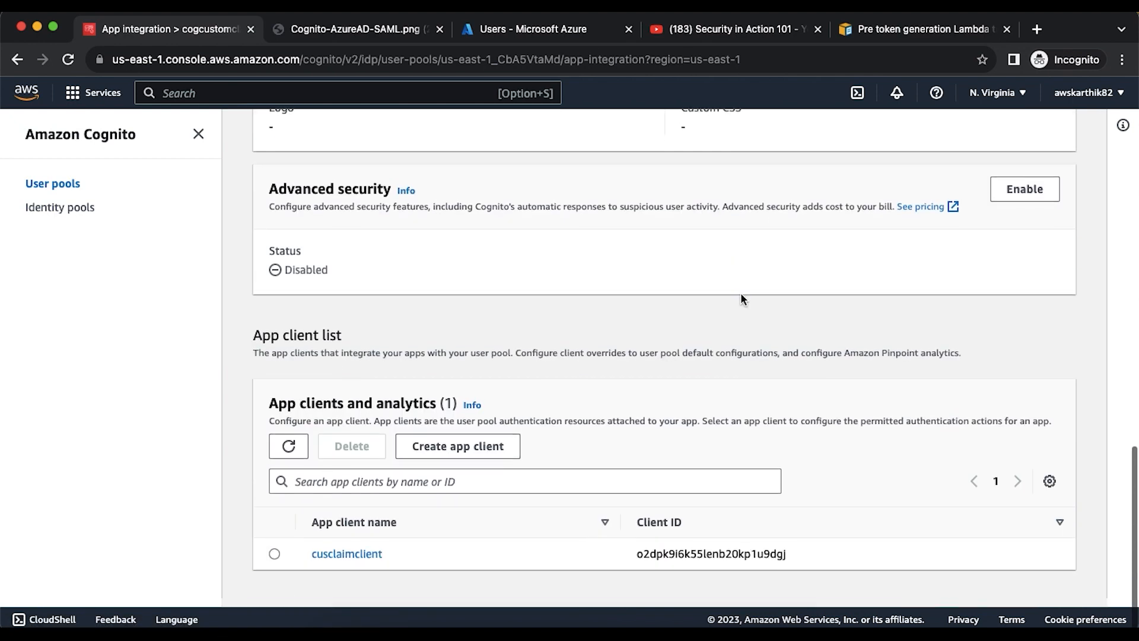
pyautogui.click(356, 554)
pyautogui.scroll(-4, 587, 457)
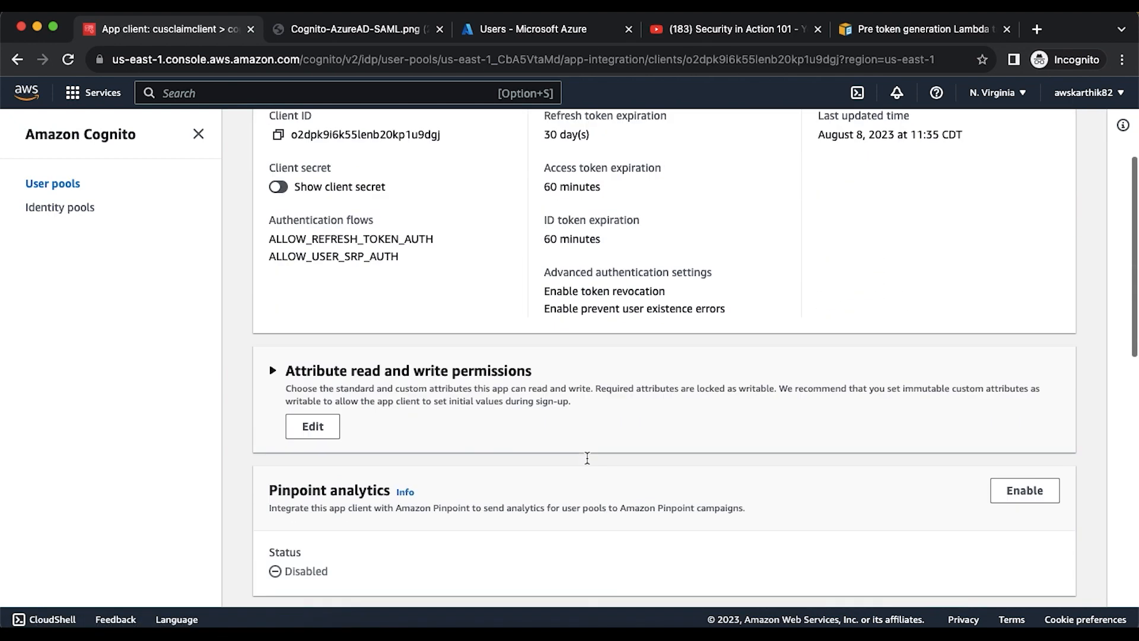
pyautogui.scroll(-6, 588, 458)
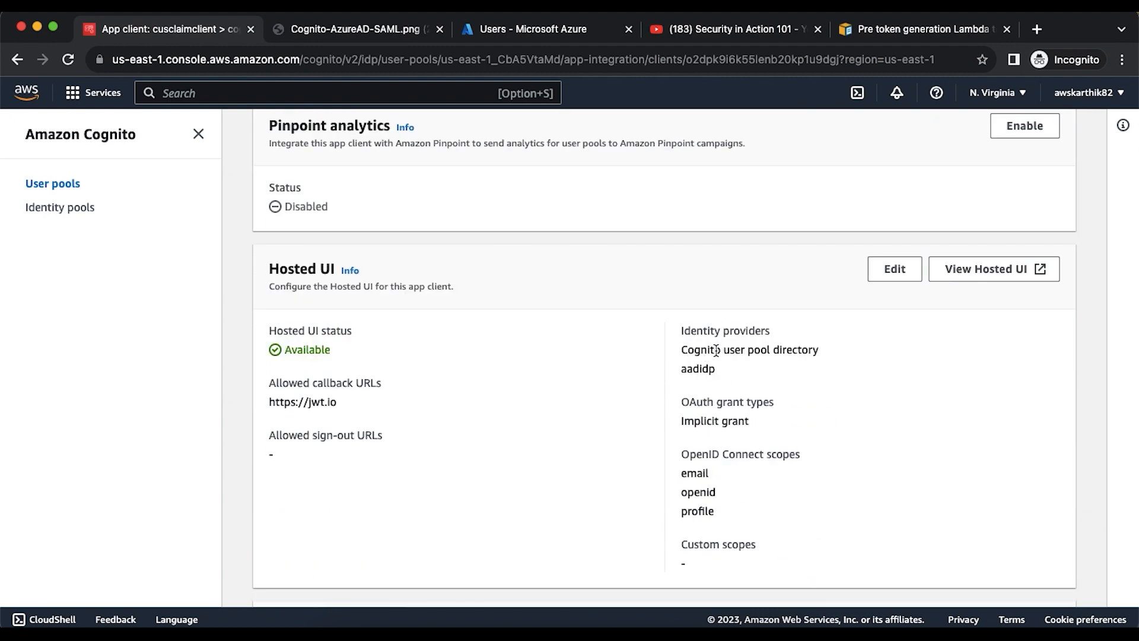
pyautogui.moveTo(695, 350)
pyautogui.mouseDown()
pyautogui.moveTo(743, 351)
pyautogui.moveTo(706, 369)
pyautogui.mouseUp()
# - Copy the link address of the View Hosted UI sign-in page
pyautogui.scroll(2, 781, 371)
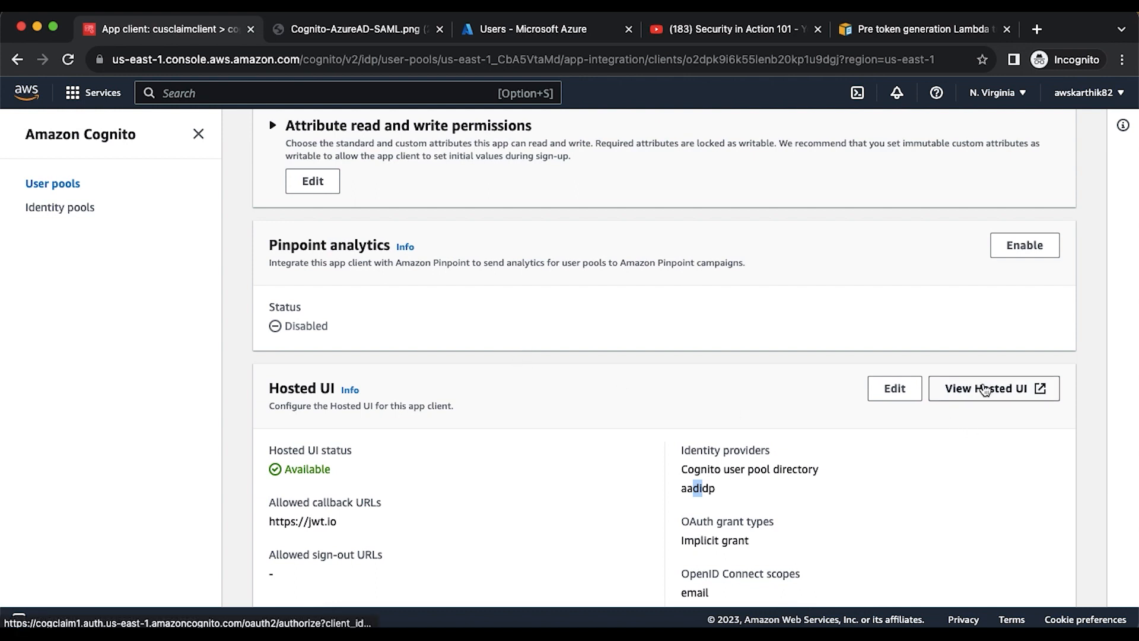
pyautogui.rightClick(985, 390)
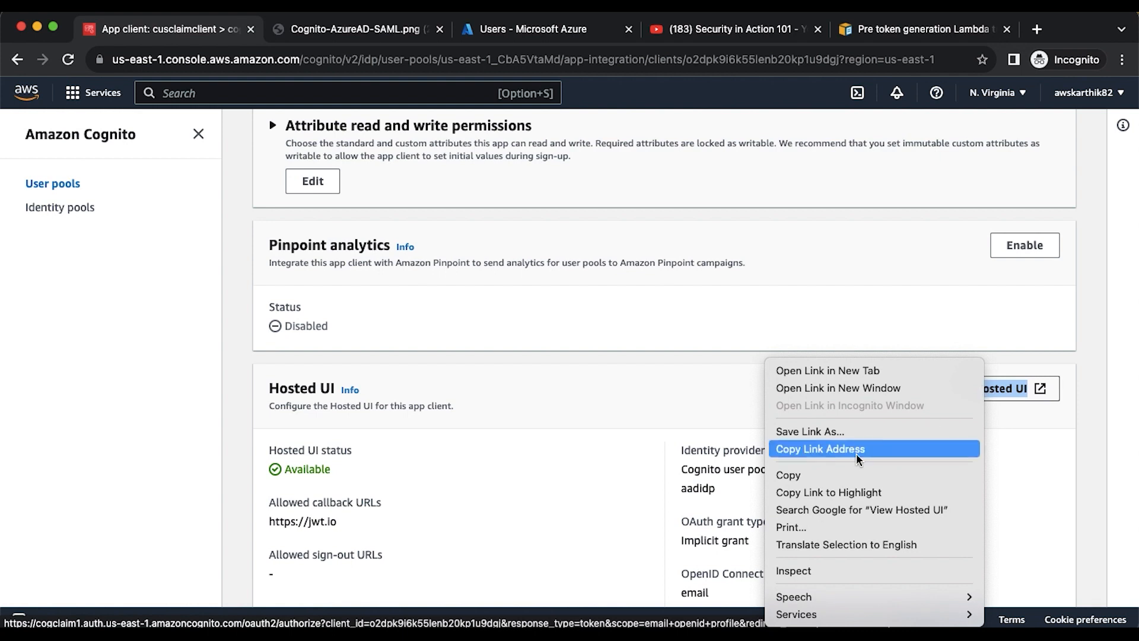
pyautogui.click(830, 450)
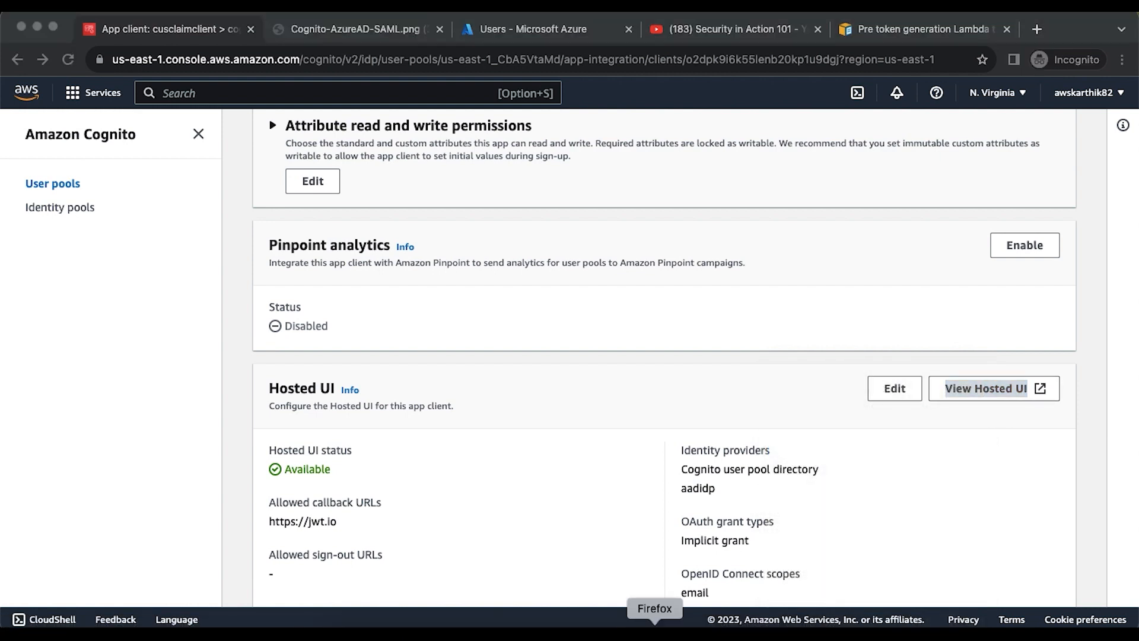
# - Erase all current-context cookies in Firefox and ready the address bar for the sign-in URL
pyautogui.click(655, 632)
pyautogui.click(1068, 67)
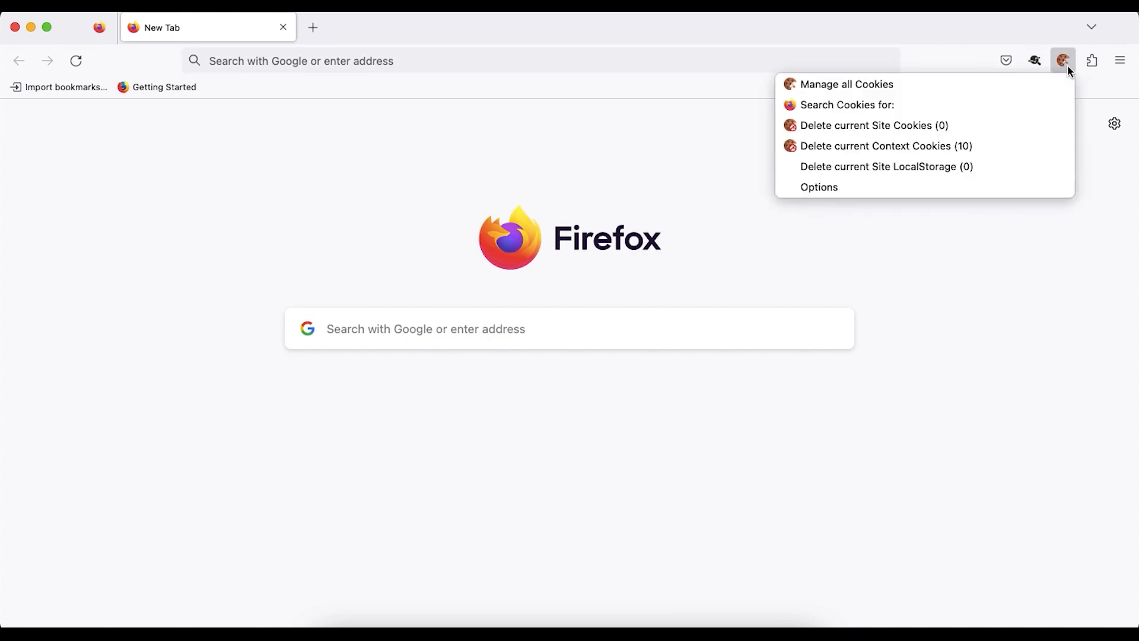
pyautogui.click(938, 147)
pyautogui.click(1030, 167)
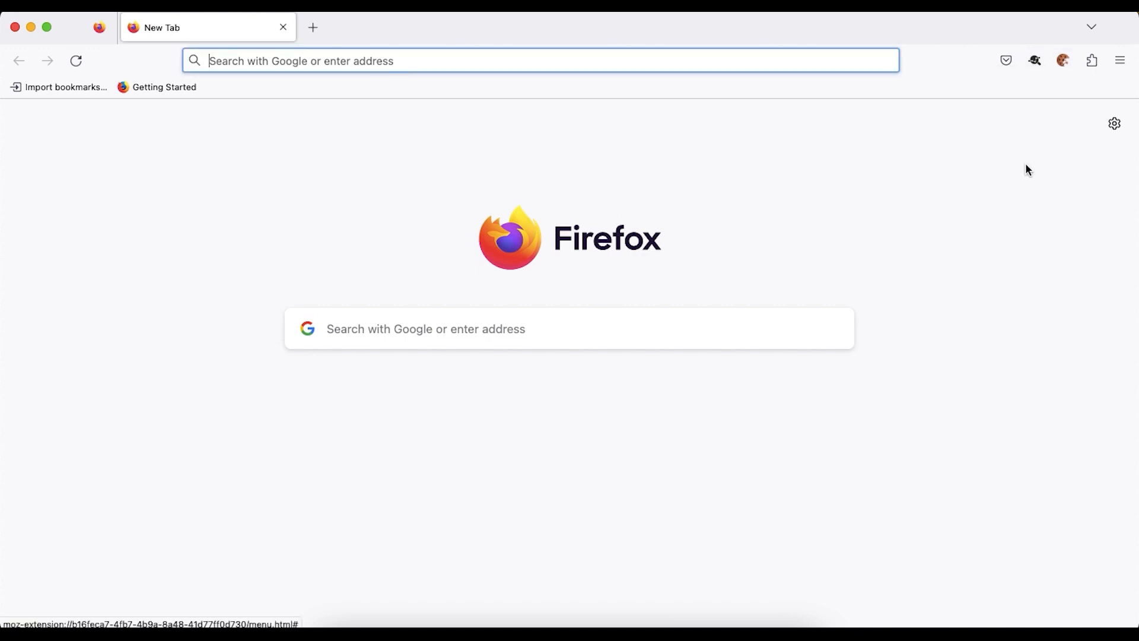
pyautogui.click(404, 64)
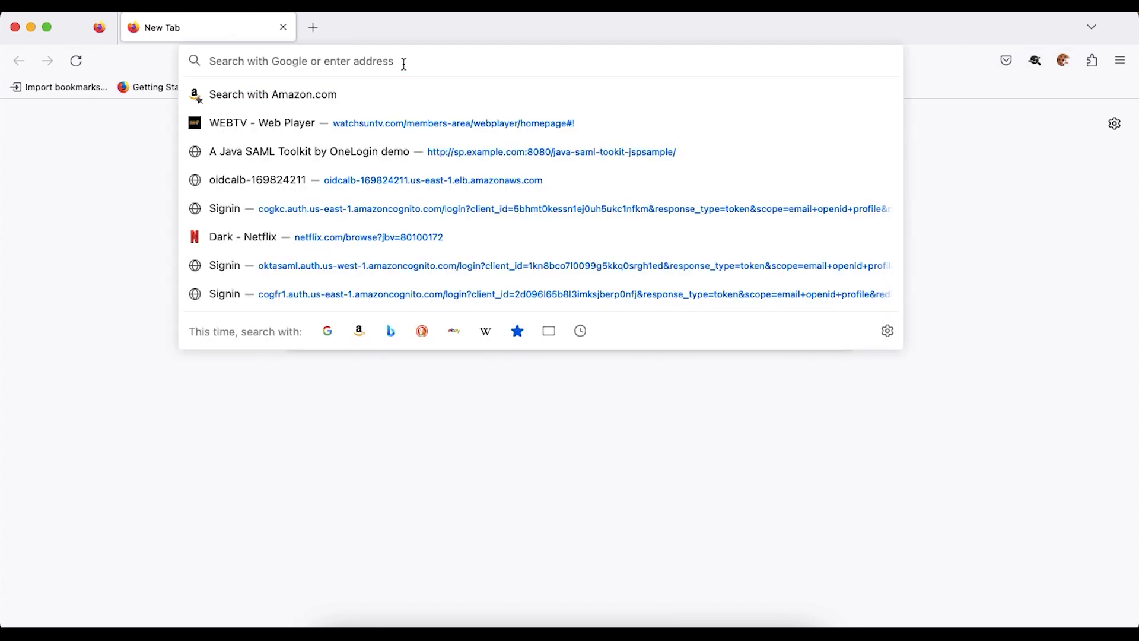
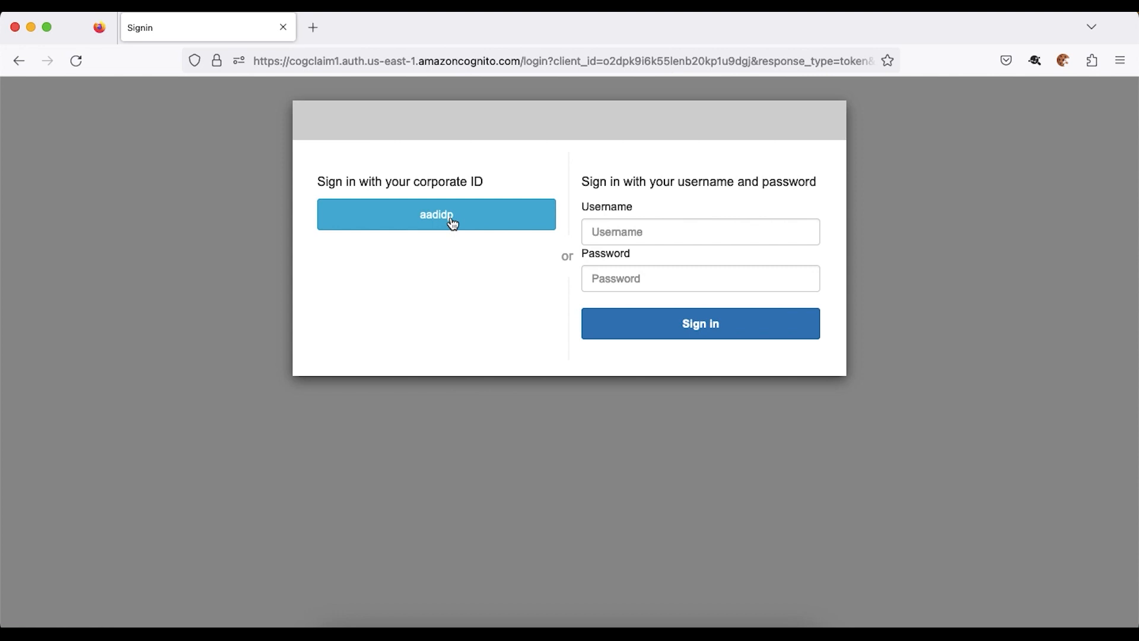
# - Choose aadidp on the Hosted UI and enter the OIDC test user's sign-in name copied from Azure Users
pyautogui.click(450, 219)
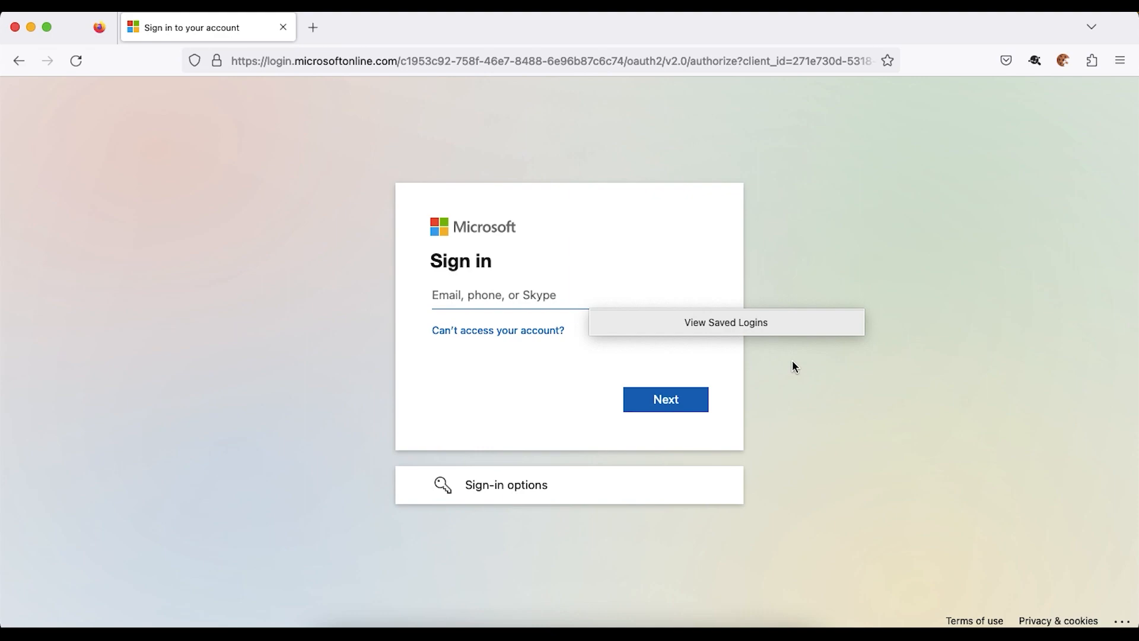
pyautogui.press('super+Tab')
pyautogui.click(560, 32)
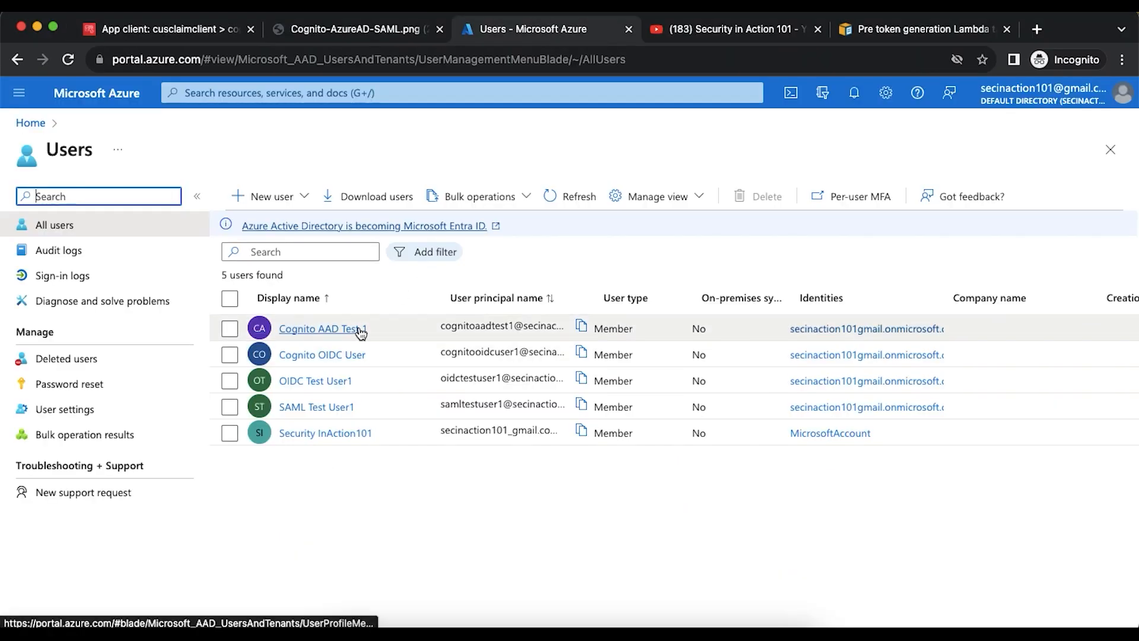
pyautogui.click(583, 355)
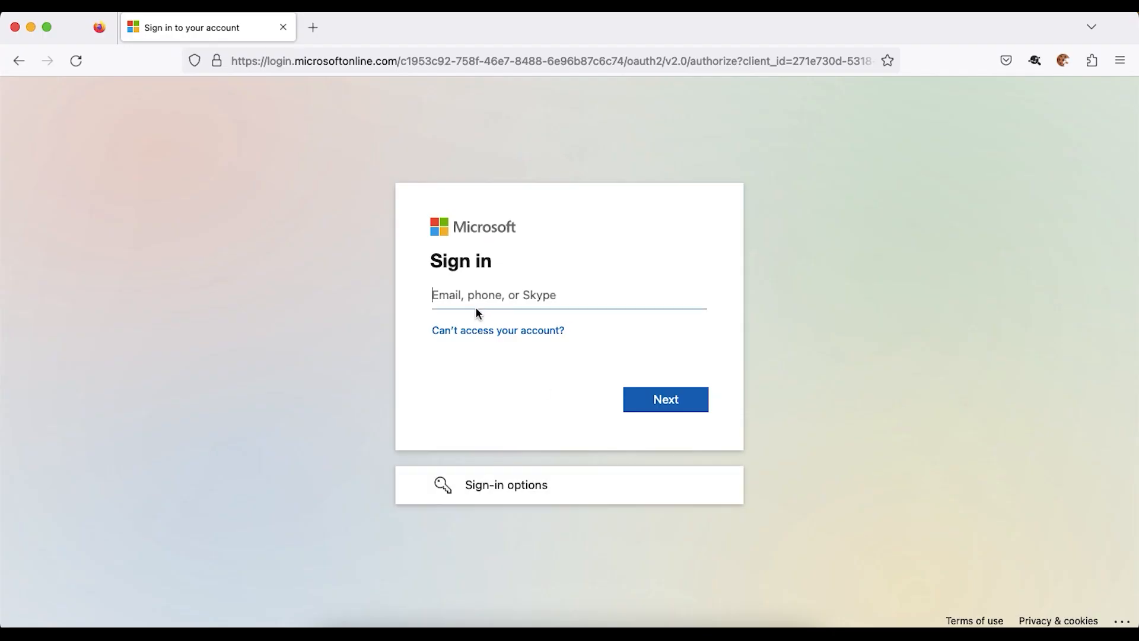
pyautogui.press('super+v')
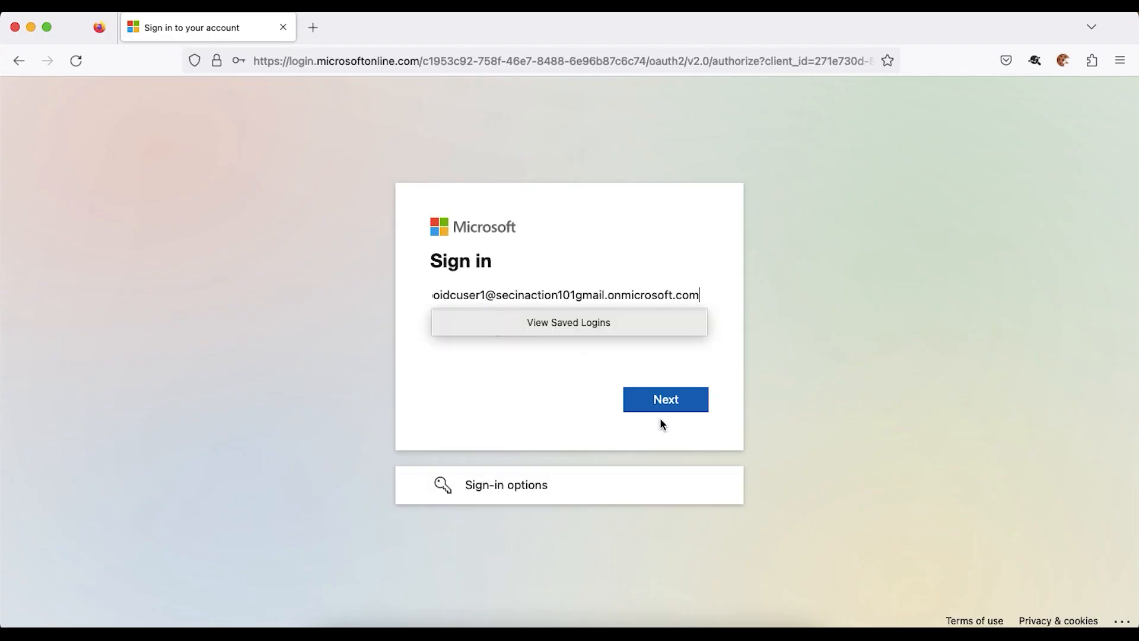
pyautogui.click(678, 411)
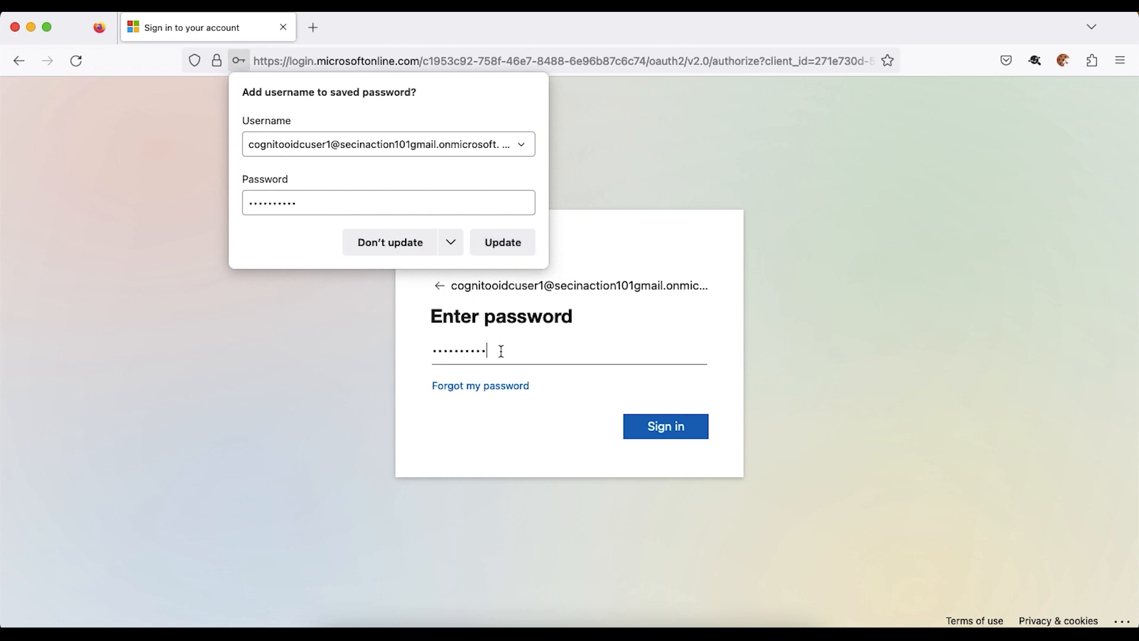
# - Enter the test user's password, retry after the rejected attempt, save the login and stay signed in
pyautogui.click(645, 422)
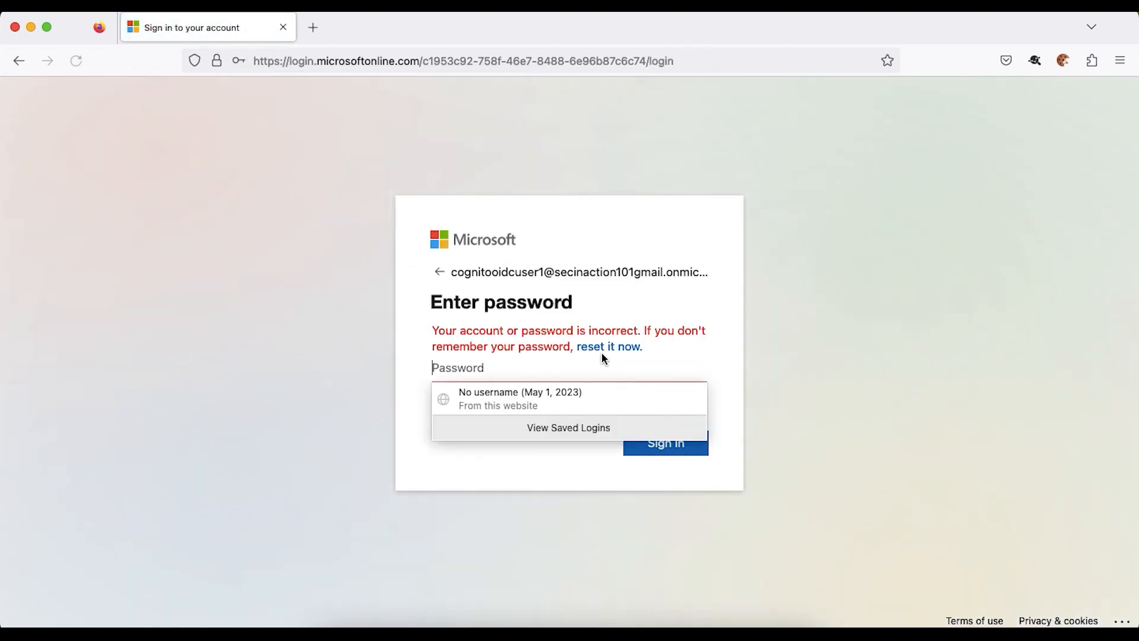
pyautogui.write('••')
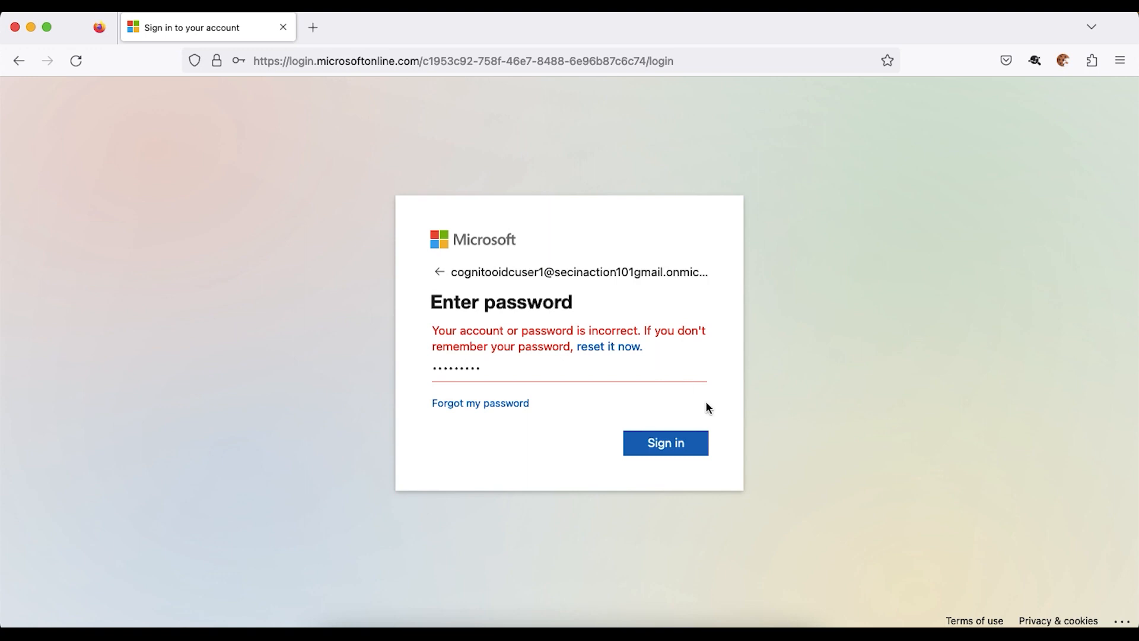
pyautogui.click(690, 444)
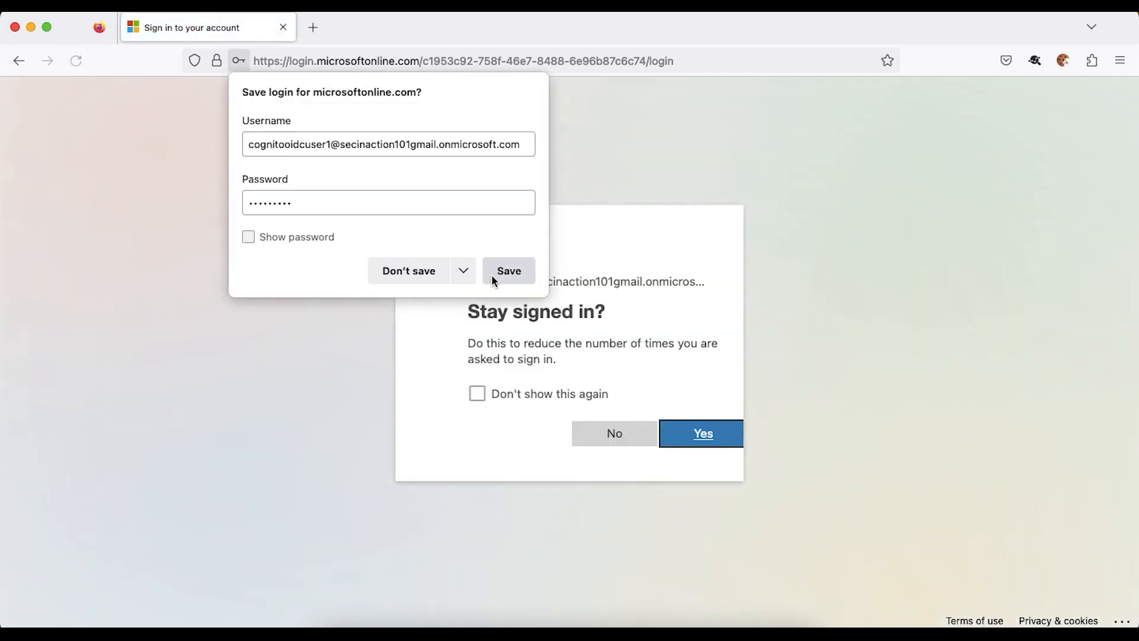
pyautogui.click(506, 273)
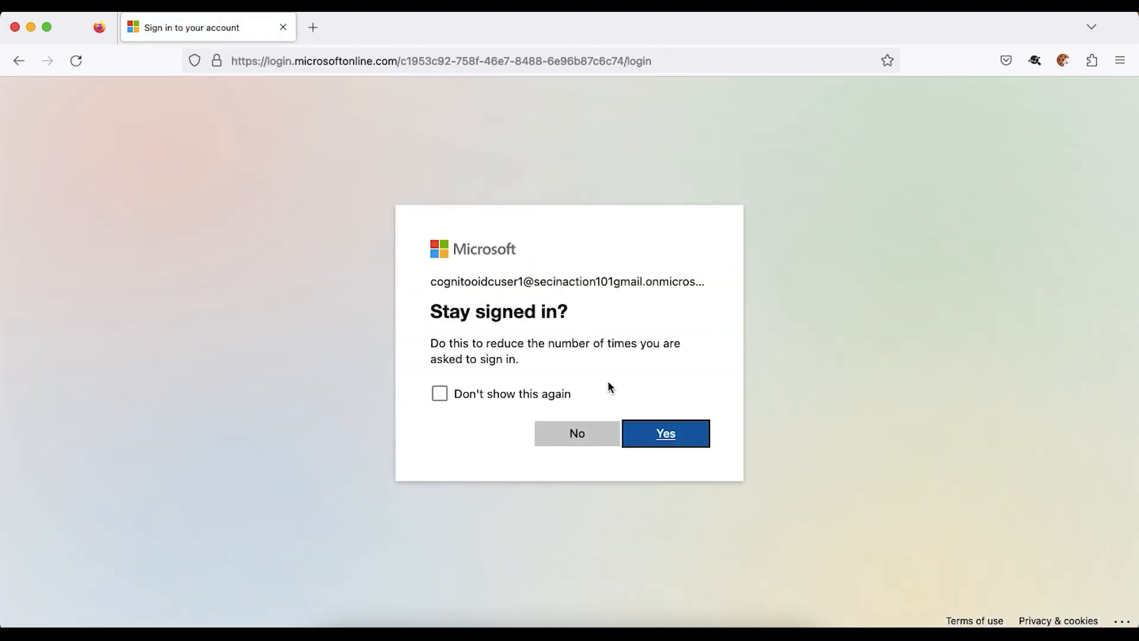
pyautogui.click(672, 439)
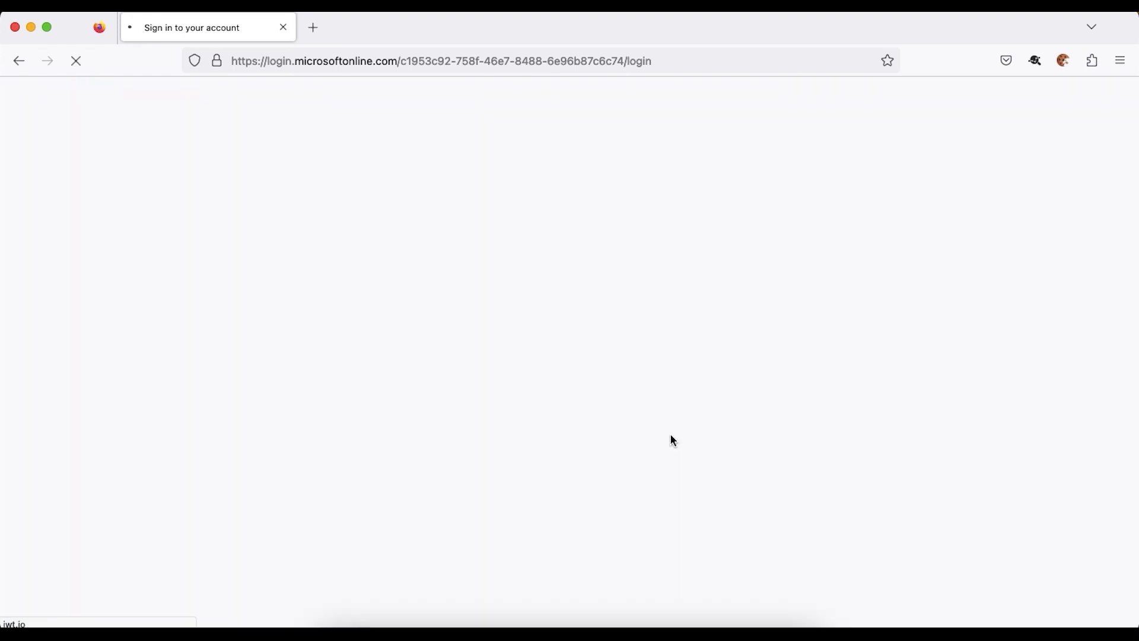
# - Scroll jwt.io's decoded payload and compare the family_name and given_name claims
pyautogui.scroll(-6, 748, 405)
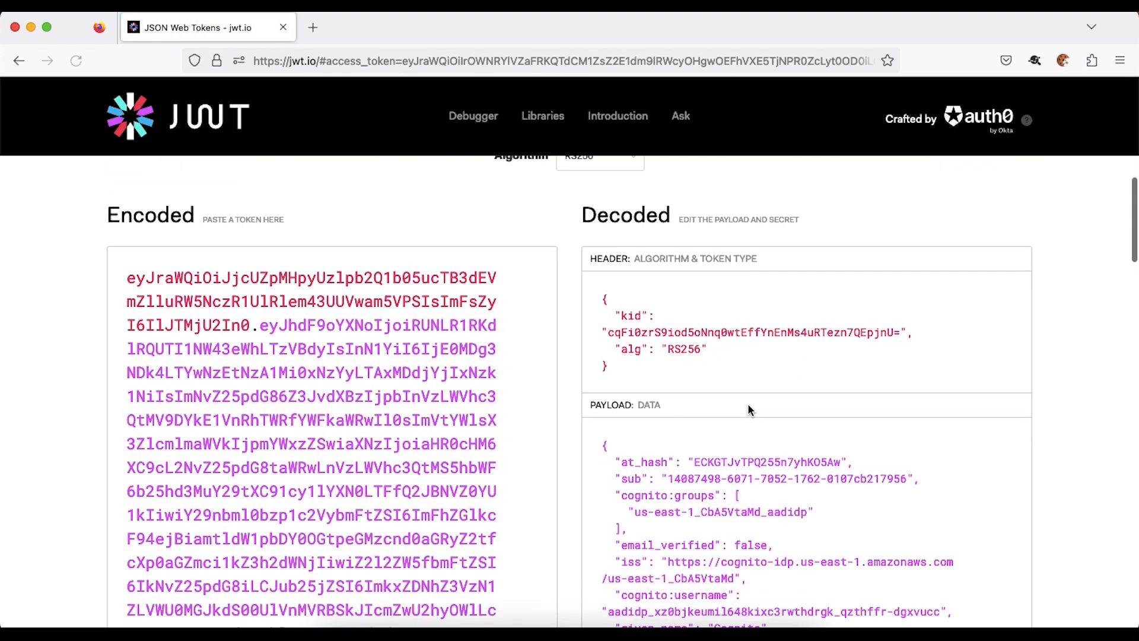
pyautogui.scroll(-2, 749, 404)
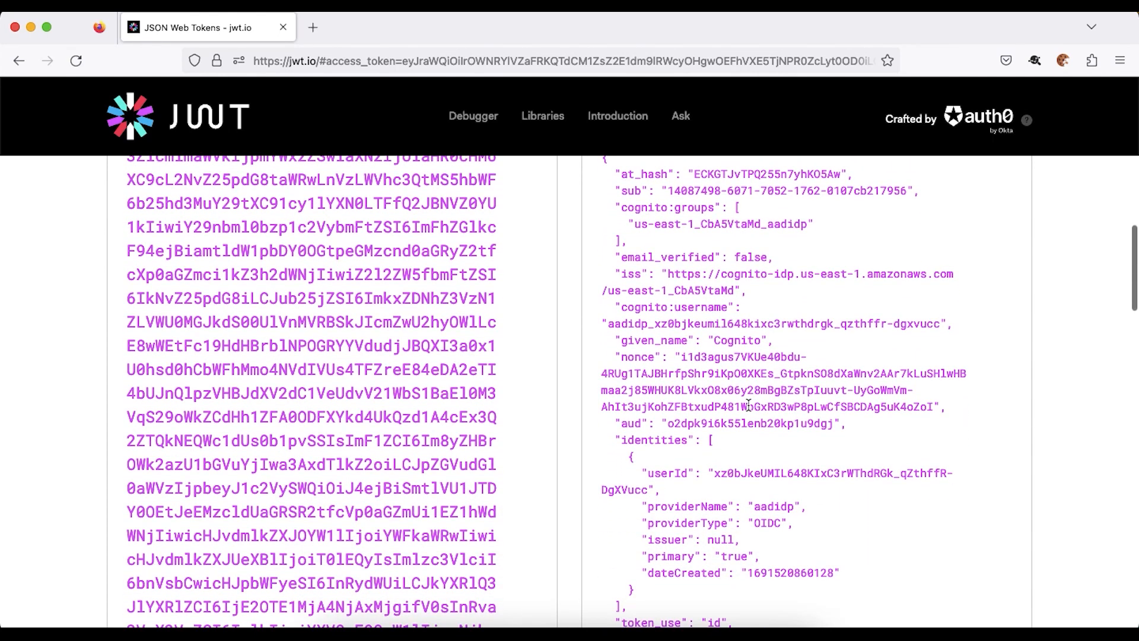
pyautogui.scroll(-4, 749, 405)
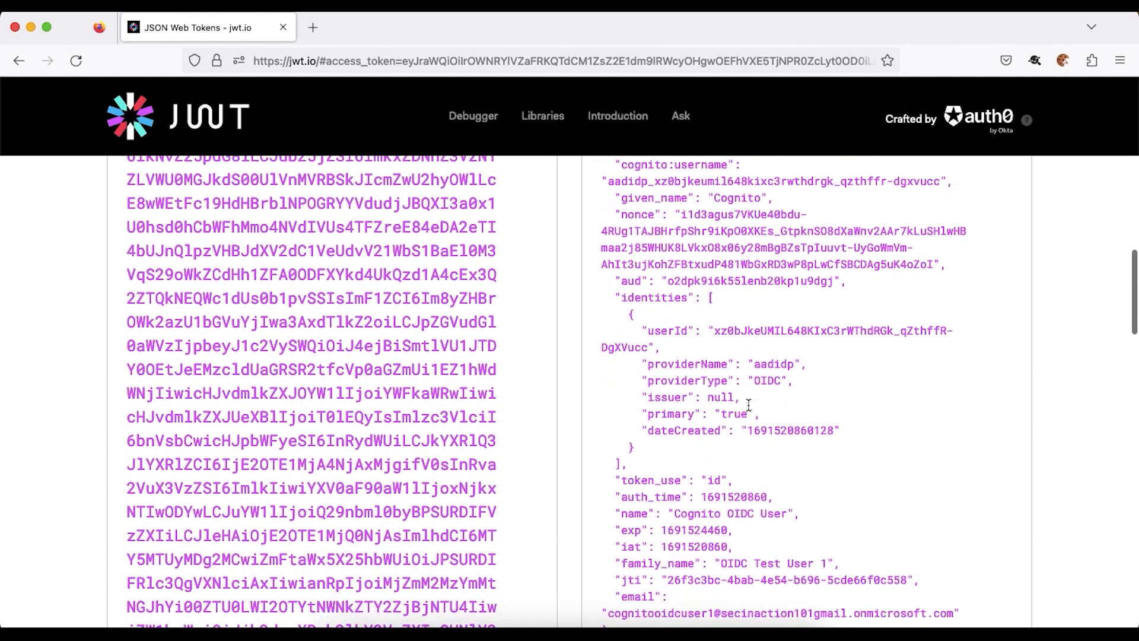
pyautogui.moveTo(677, 539)
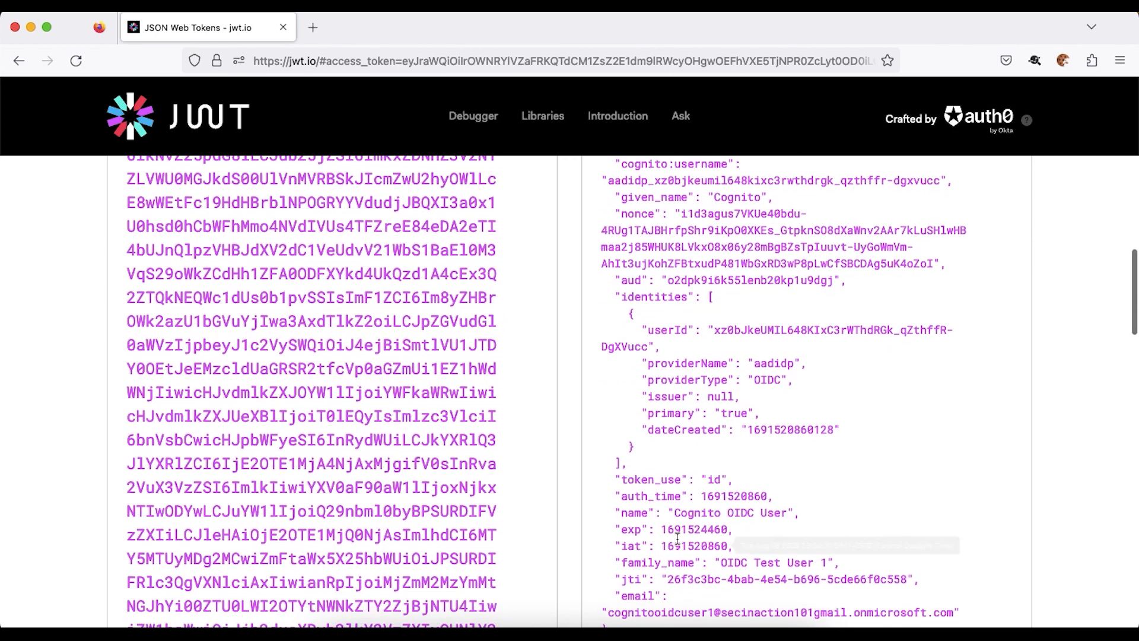
pyautogui.doubleClick(647, 561)
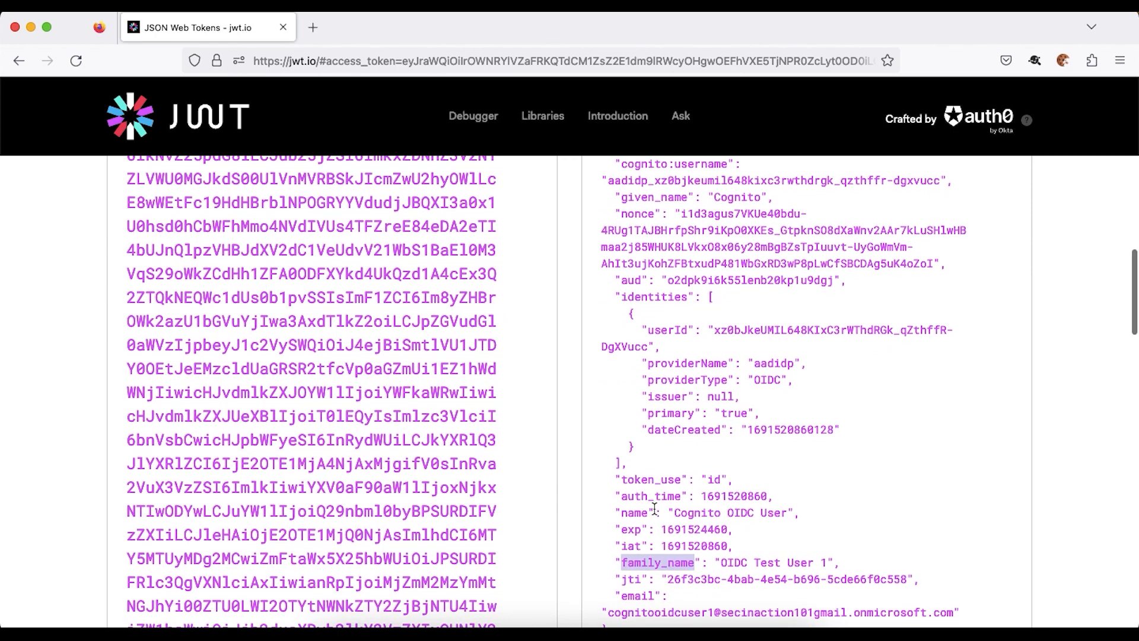
pyautogui.doubleClick(646, 197)
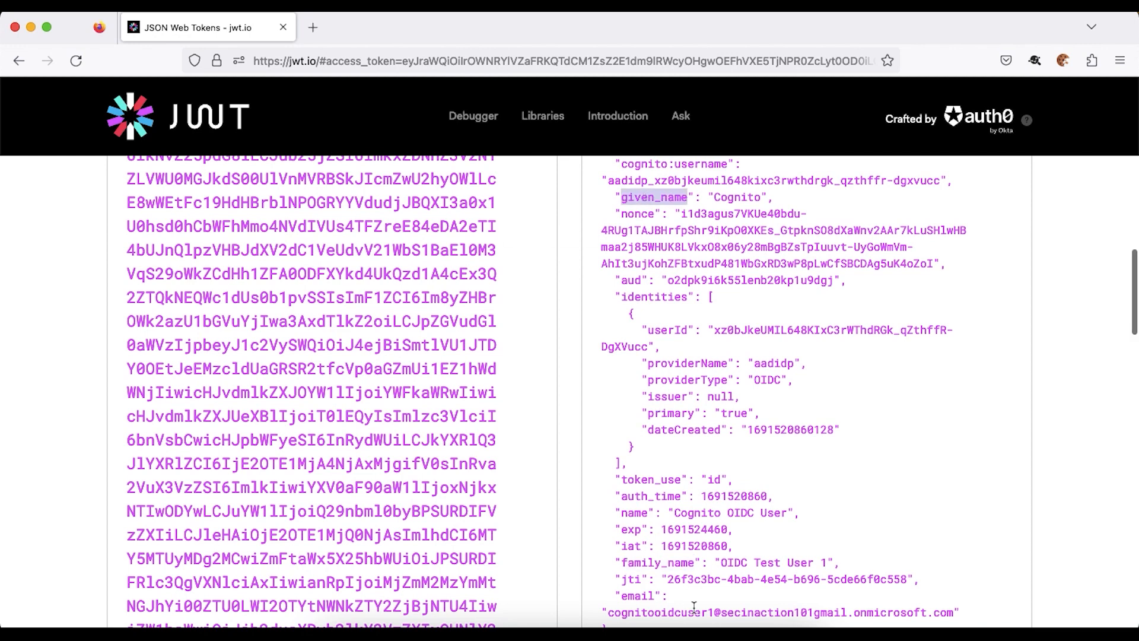
pyautogui.scroll(1, 729, 557)
pyautogui.scroll(2, 728, 557)
pyautogui.press('super+Tab')
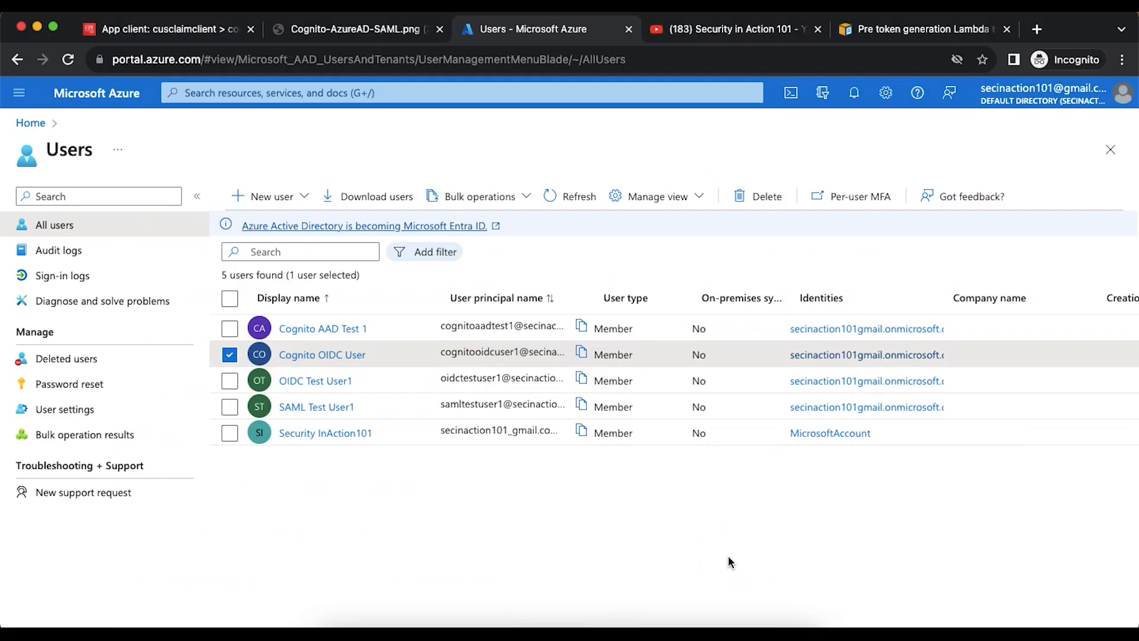
# - Refresh the cogcustomclaim Users list and inspect the federated aadidp user's attributes
pyautogui.click(142, 29)
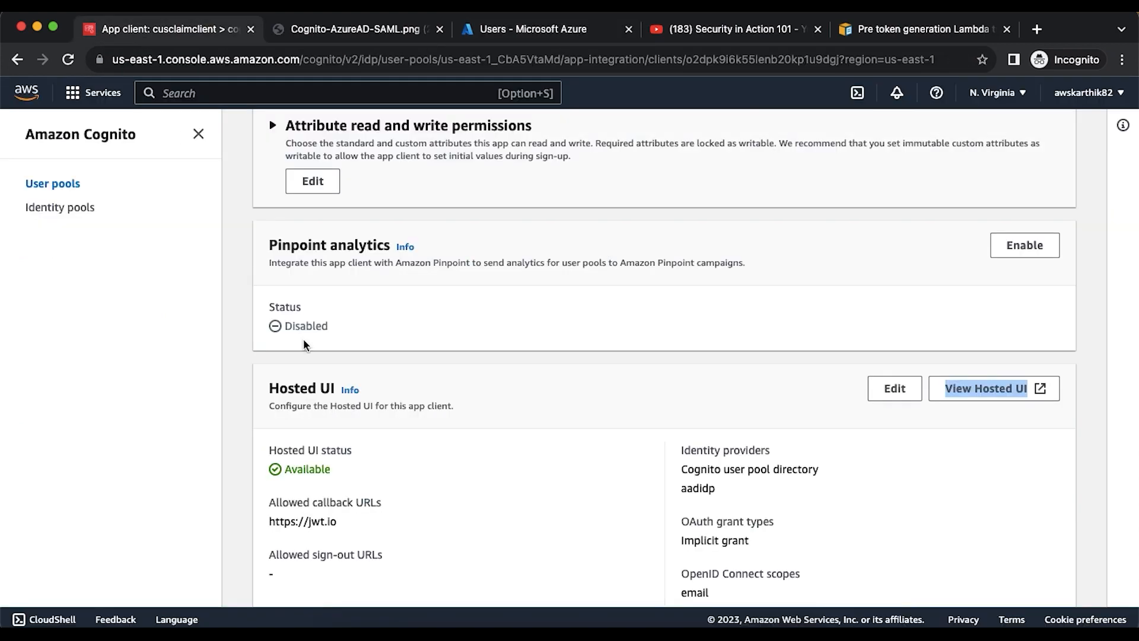
pyautogui.scroll(8, 375, 310)
pyautogui.scroll(2, 375, 308)
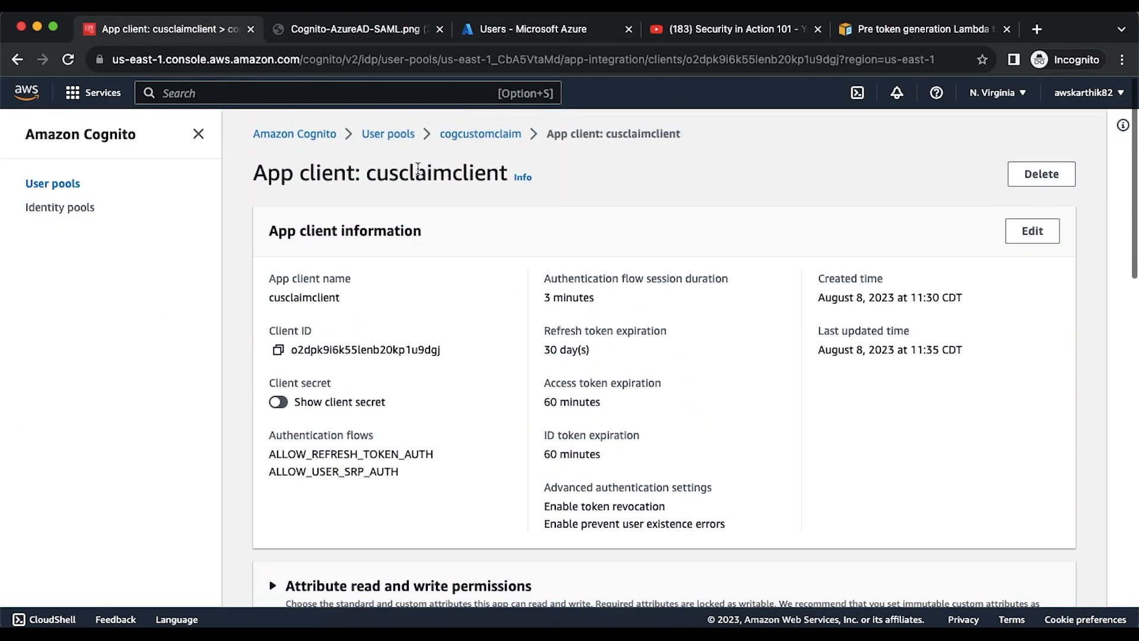
pyautogui.click(478, 133)
pyautogui.click(285, 490)
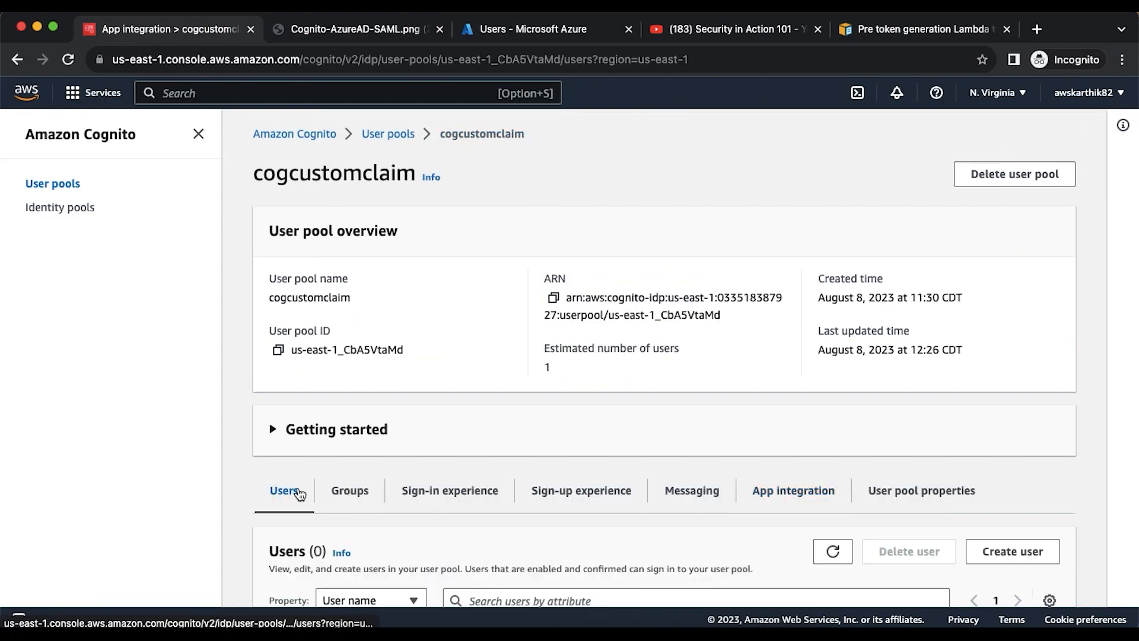
pyautogui.scroll(-5, 295, 484)
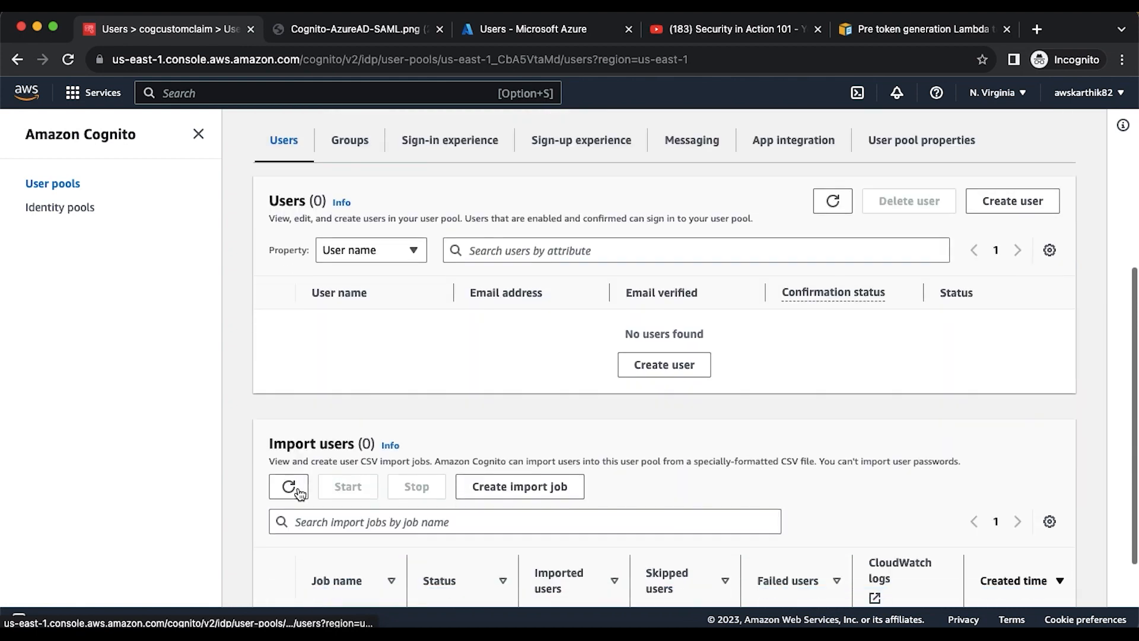
pyautogui.click(825, 205)
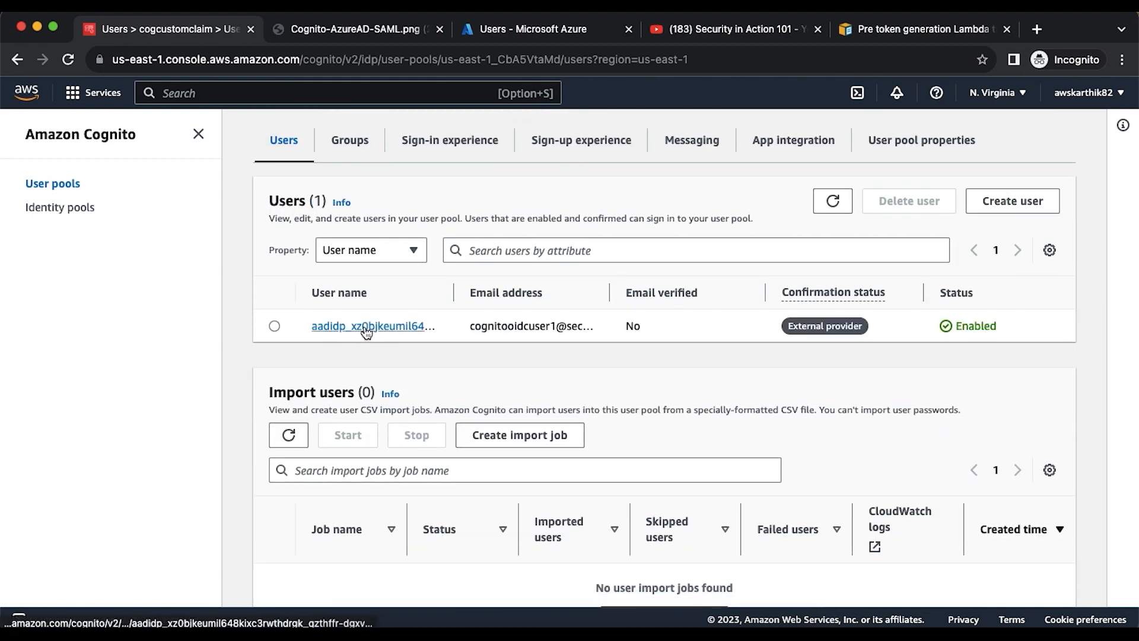
pyautogui.click(356, 328)
pyautogui.scroll(-5, 433, 387)
pyautogui.scroll(-3, 433, 387)
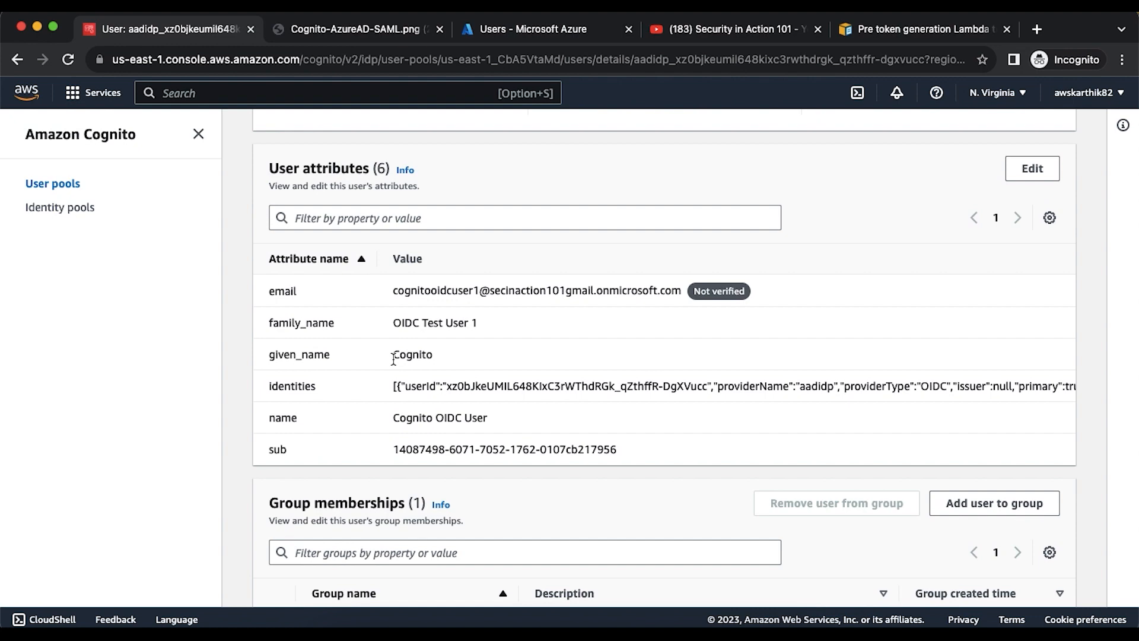
pyautogui.scroll(6, 393, 359)
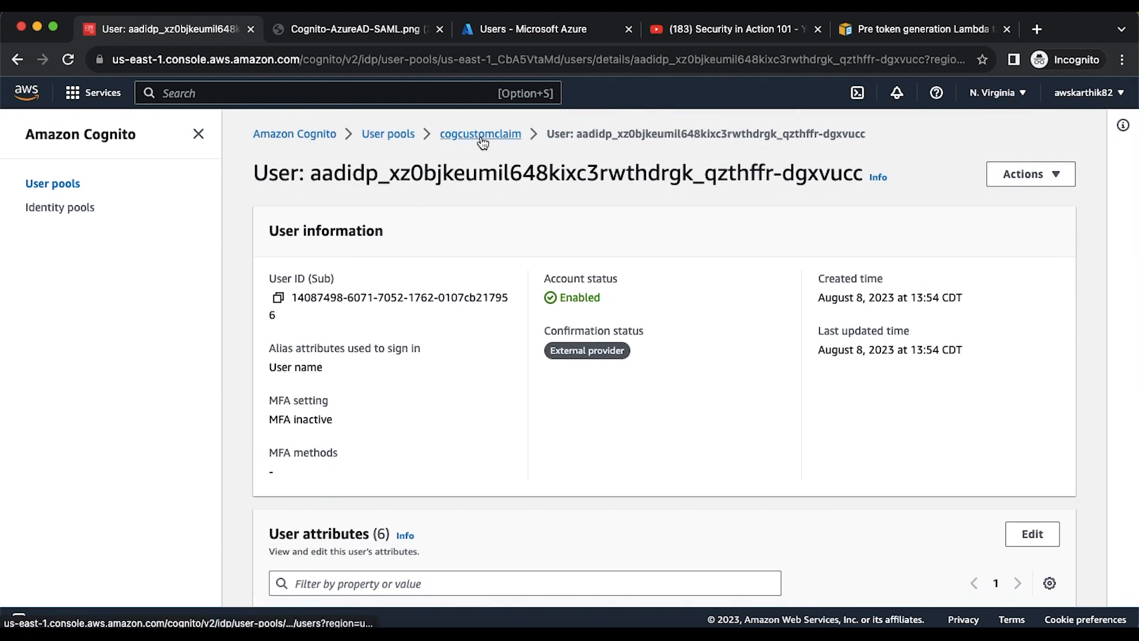
pyautogui.click(483, 135)
pyautogui.scroll(-2, 534, 303)
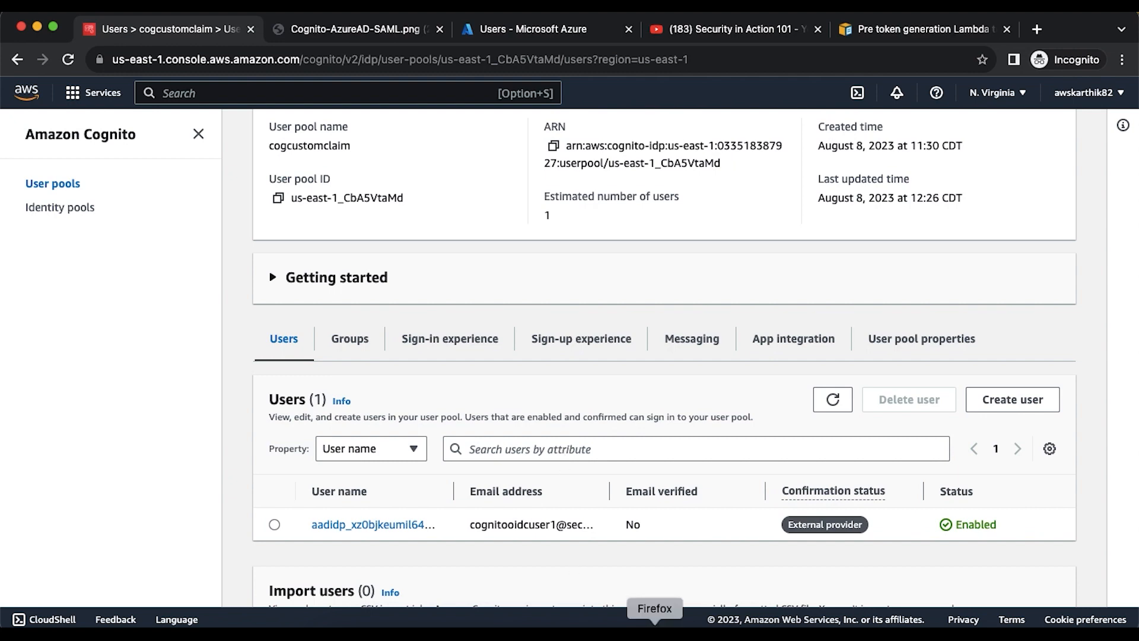
# - Delete all current-context cookies in Firefox with the cookie extension
pyautogui.click(654, 632)
pyautogui.click(1062, 61)
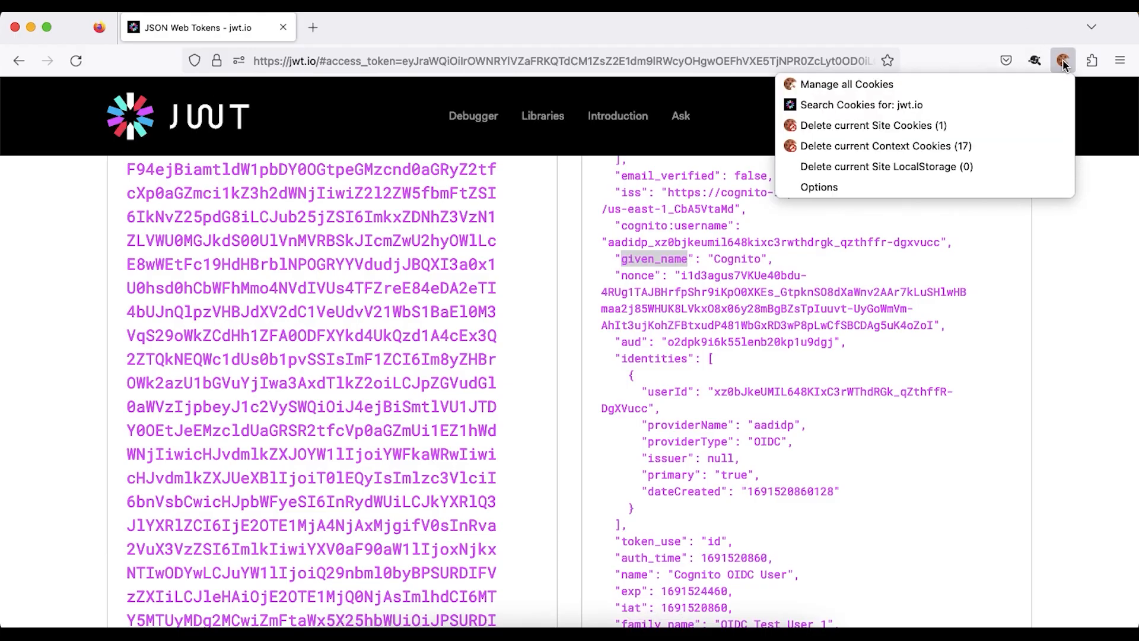
pyautogui.click(924, 145)
pyautogui.click(1030, 165)
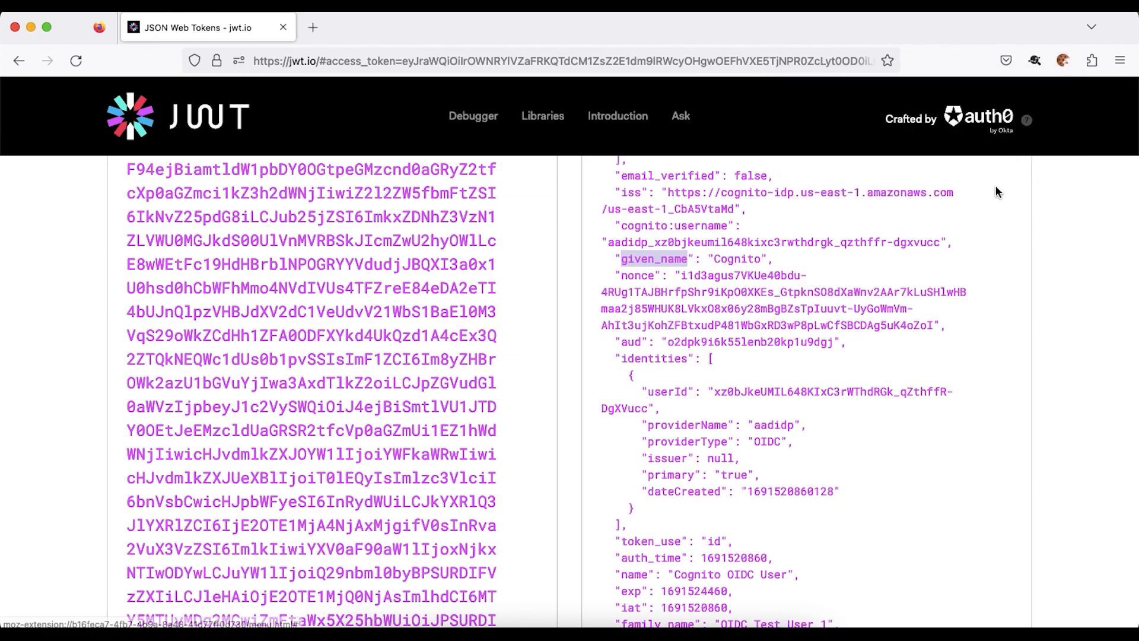
pyautogui.press('super+Tab')
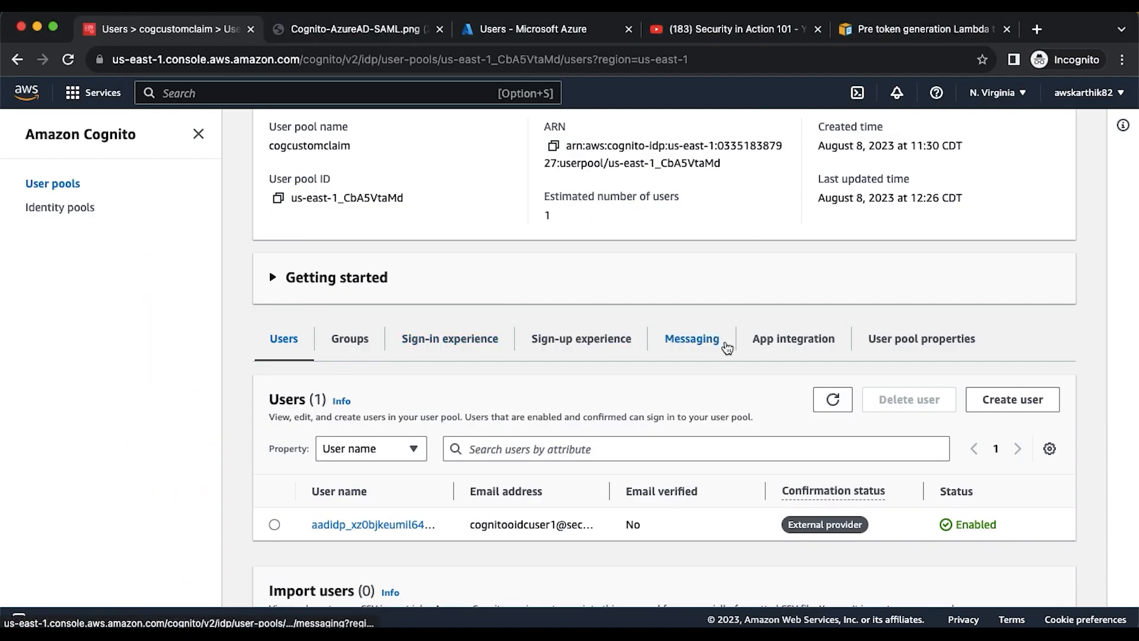
# - Create user testuser1 in the pool with a temporary password
pyautogui.click(984, 399)
pyautogui.scroll(-3, 281, 369)
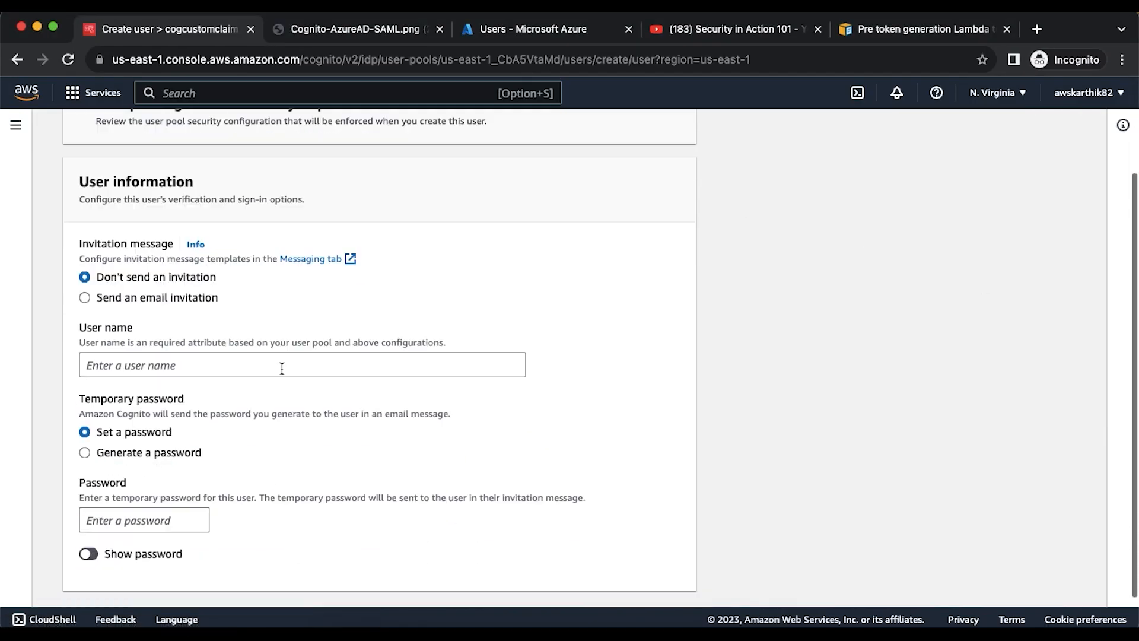
pyautogui.click(191, 368)
pyautogui.write('testuser1')
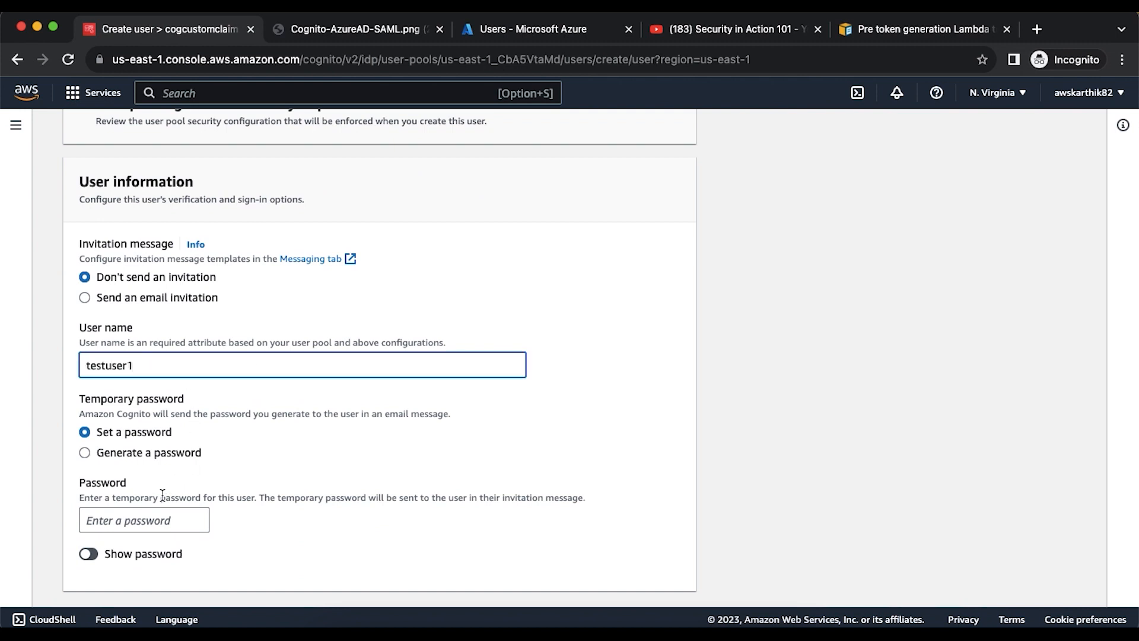
pyautogui.click(152, 519)
pyautogui.write('Te')
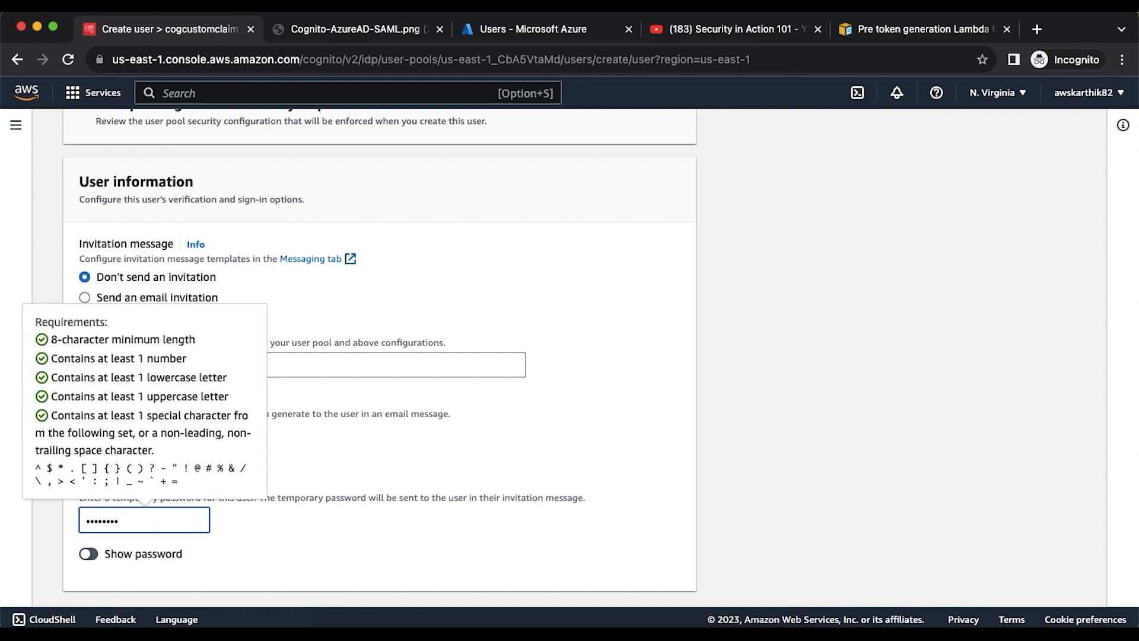
pyautogui.press('BackSpace')
pyautogui.press('BackSpace')
pyautogui.press('BackSpace')
pyautogui.write('Te')
pyautogui.scroll(-2, 534, 536)
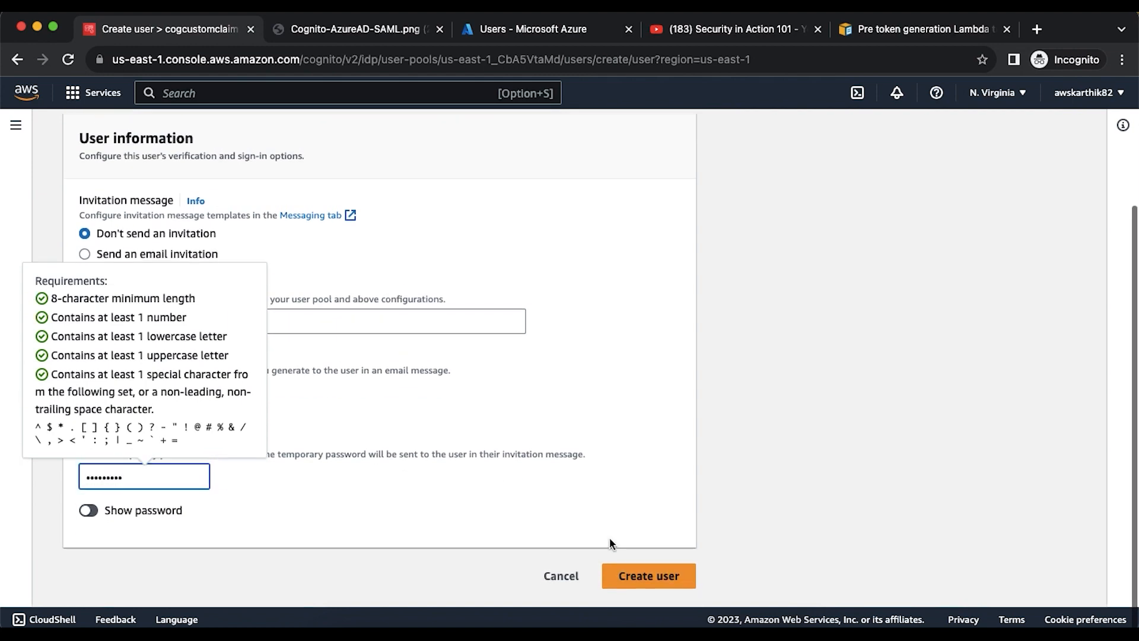
pyautogui.click(649, 576)
# - Edit testuser1's attributes: set name, given_name Test and family_name User1
pyautogui.scroll(-4, 733, 439)
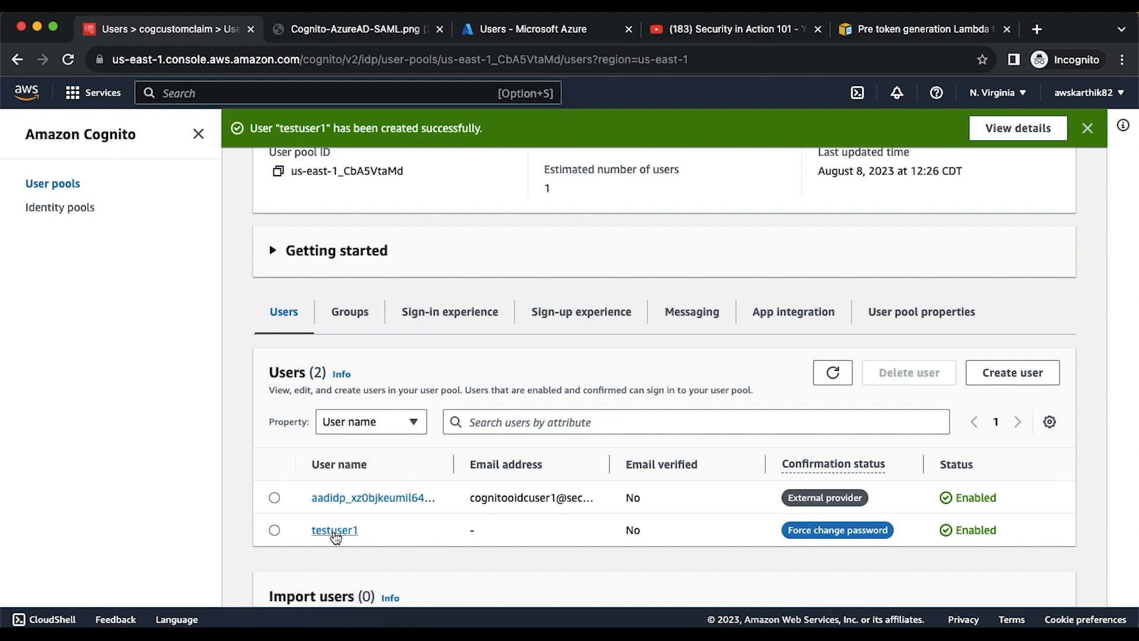
pyautogui.click(334, 530)
pyautogui.scroll(-5, 334, 529)
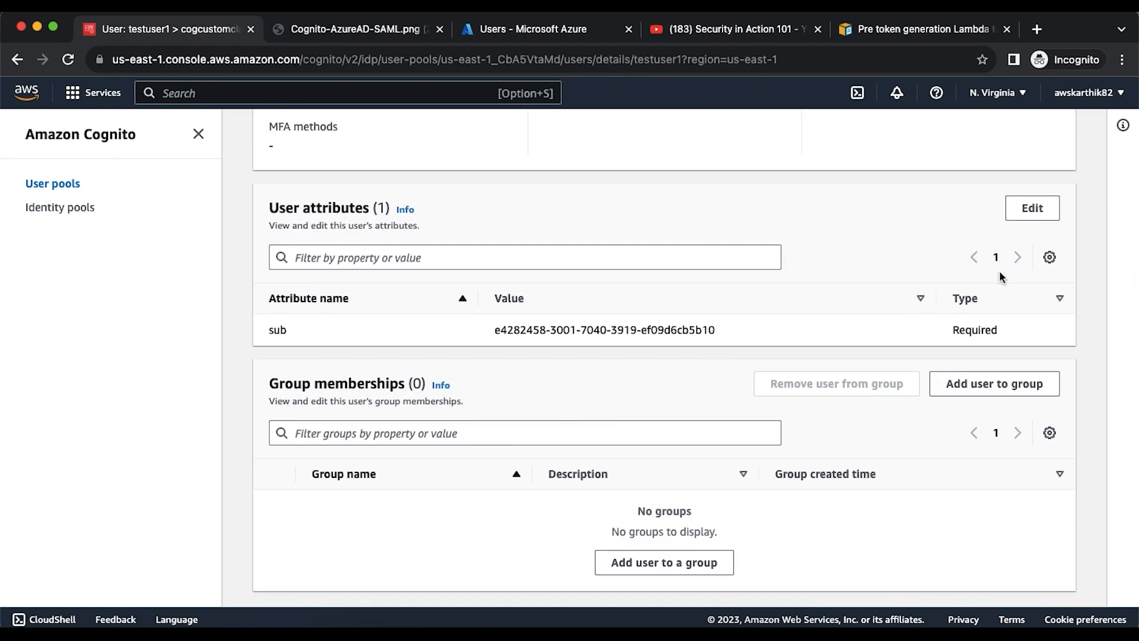
pyautogui.click(1033, 209)
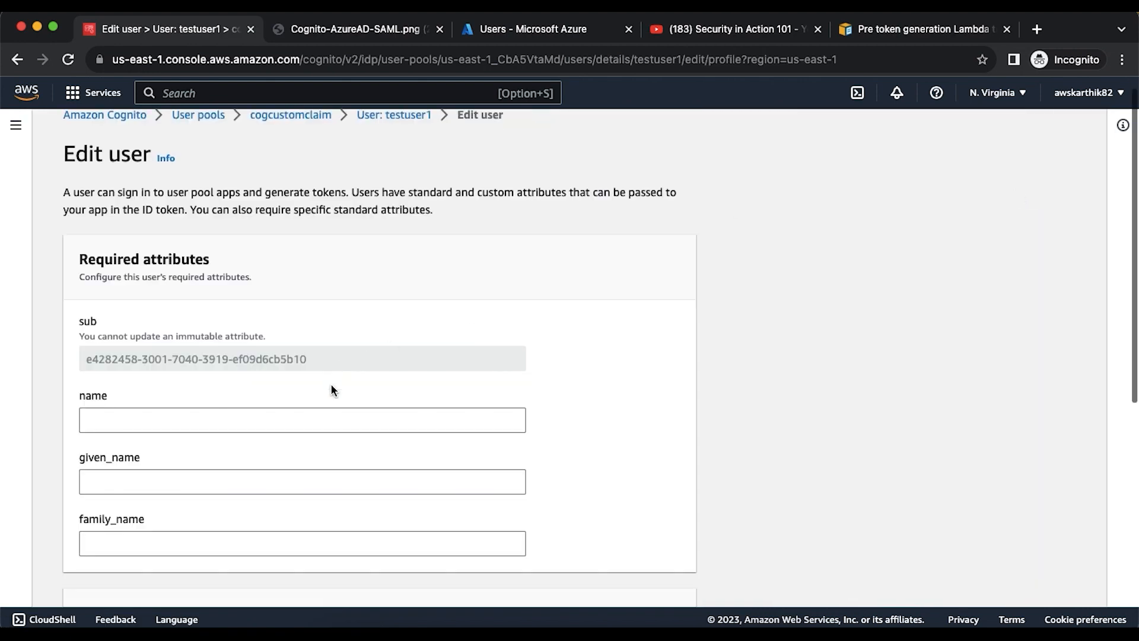
pyautogui.scroll(-3, 330, 383)
pyautogui.click(199, 323)
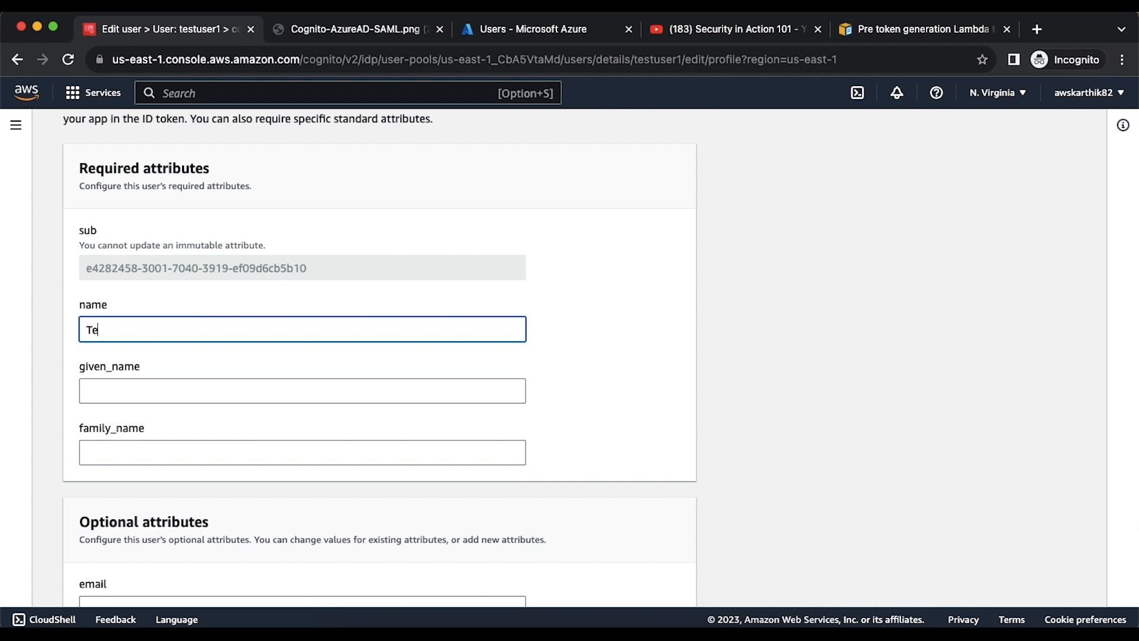
pyautogui.write('1')
pyautogui.press('Tab')
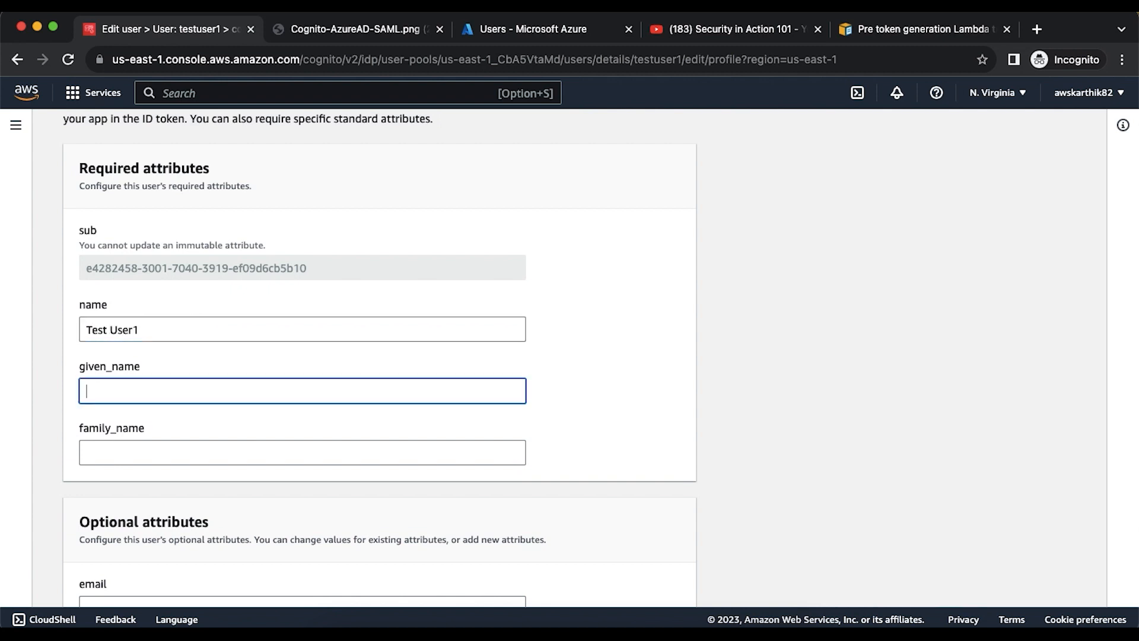
pyautogui.write('Test')
pyautogui.press('Tab')
pyautogui.write('User1')
# - Add a test e-mail address, save the attributes and return to the cogcustomclaim pool
pyautogui.scroll(-5, 231, 350)
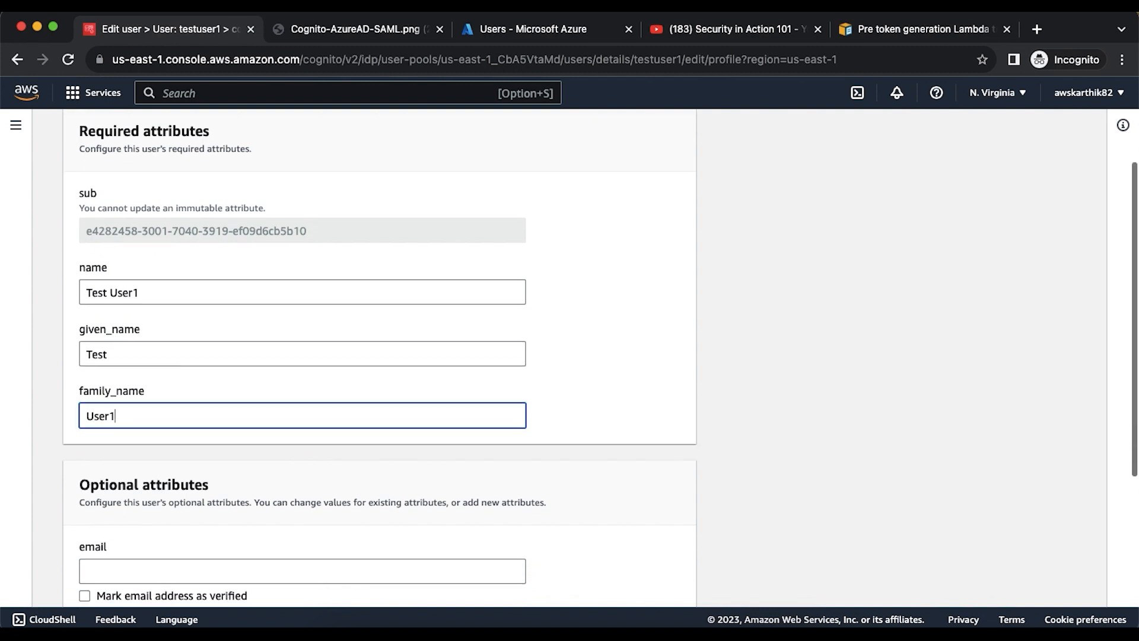
pyautogui.click(132, 452)
pyautogui.write('testuser1')
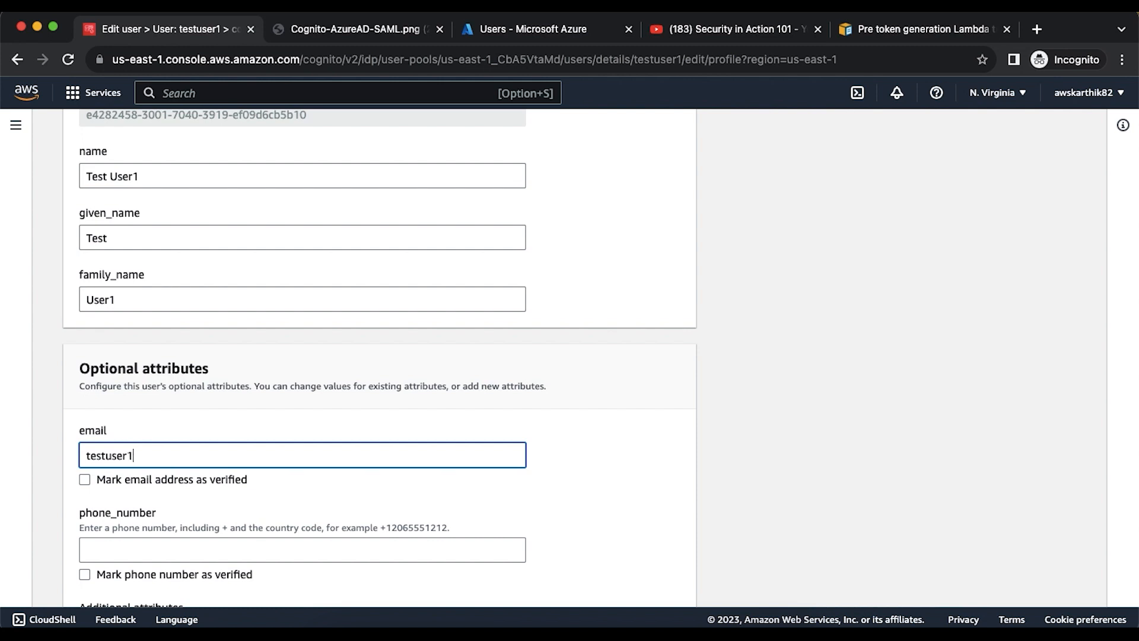
pyautogui.write('@example.com')
pyautogui.scroll(-5, 305, 435)
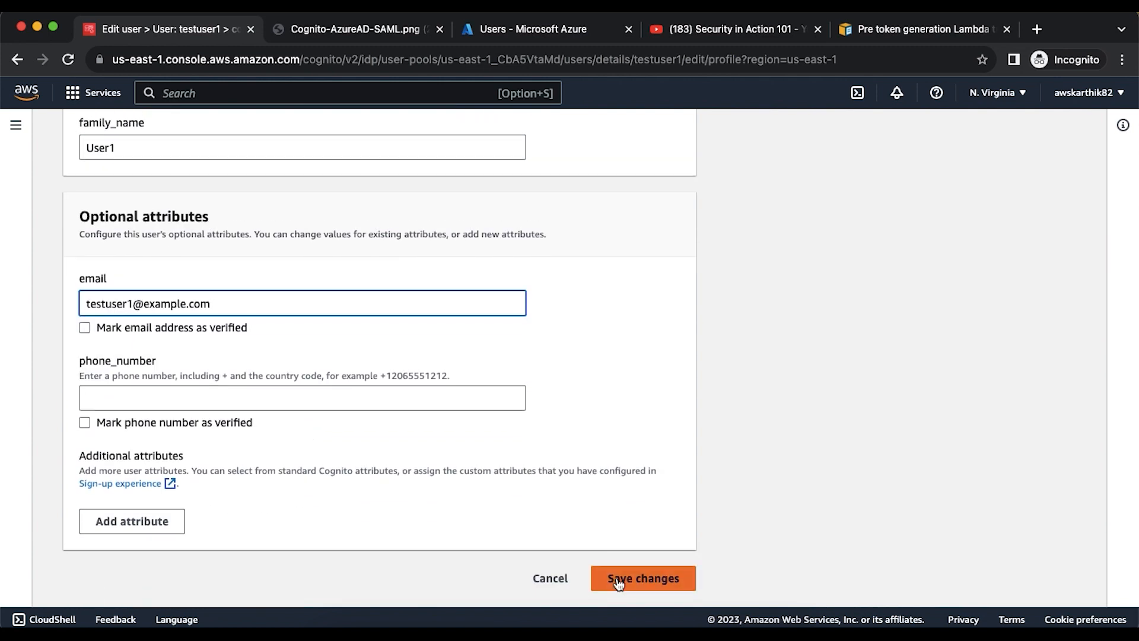
pyautogui.click(617, 583)
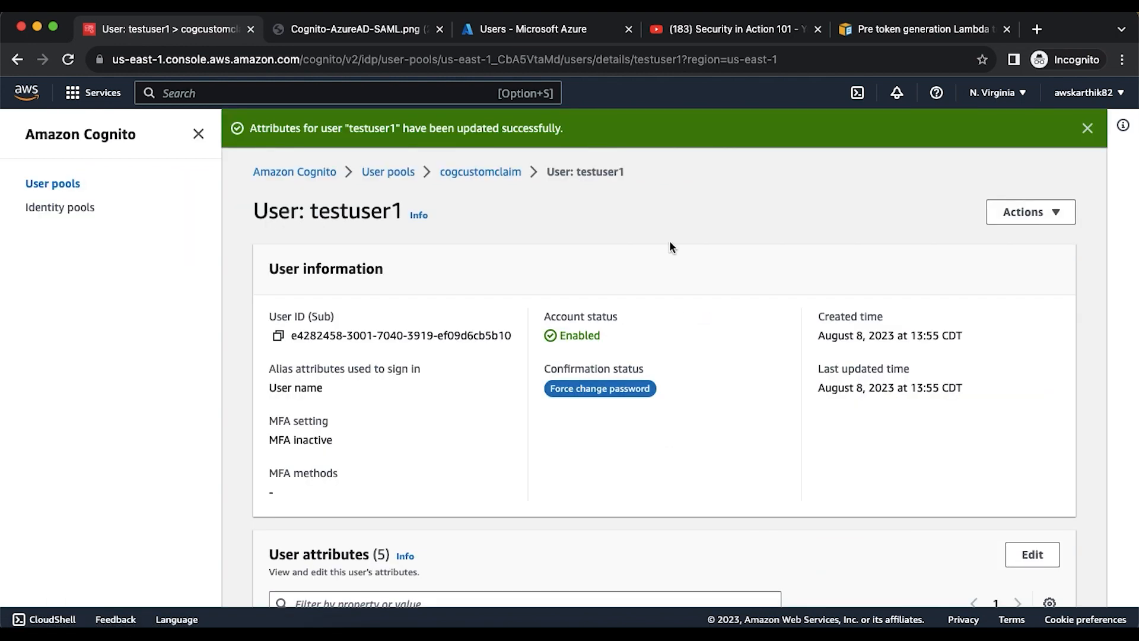
pyautogui.click(493, 172)
pyautogui.scroll(-8, 756, 278)
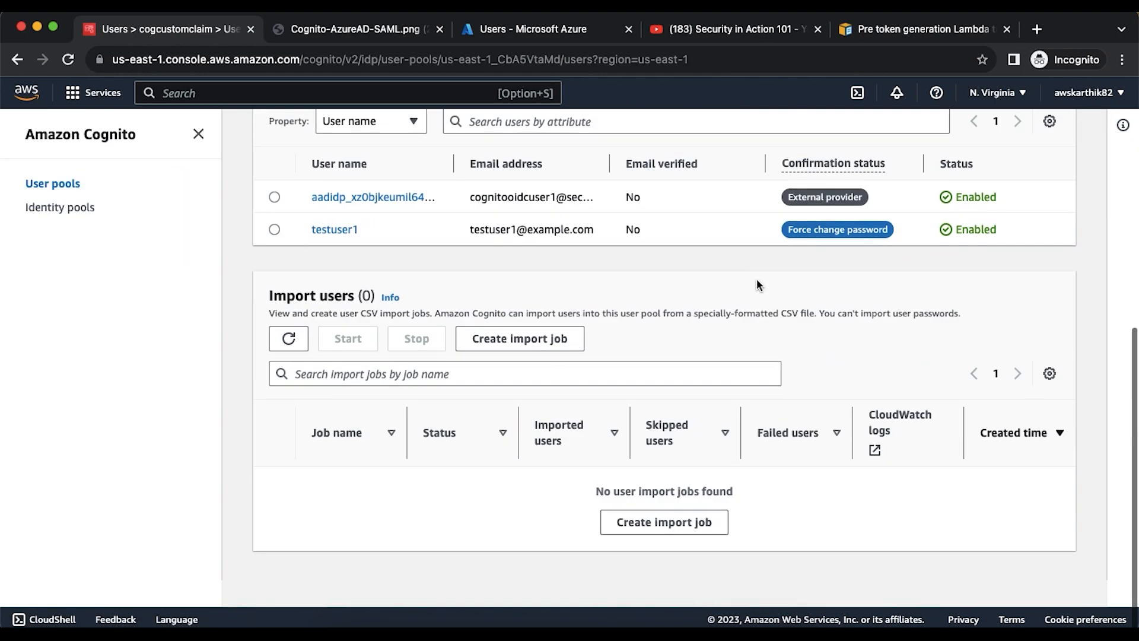
pyautogui.scroll(2, 756, 279)
# - Open the cusclaimclient app client under App integration and copy its Hosted UI link address
pyautogui.click(793, 113)
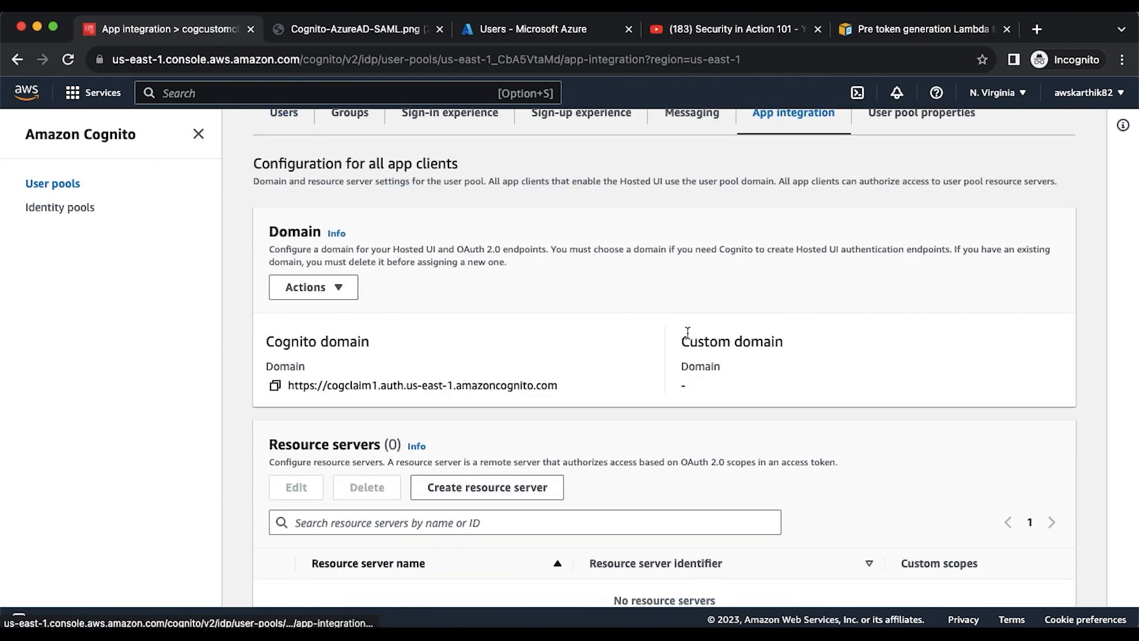
pyautogui.scroll(-10, 526, 376)
pyautogui.click(347, 562)
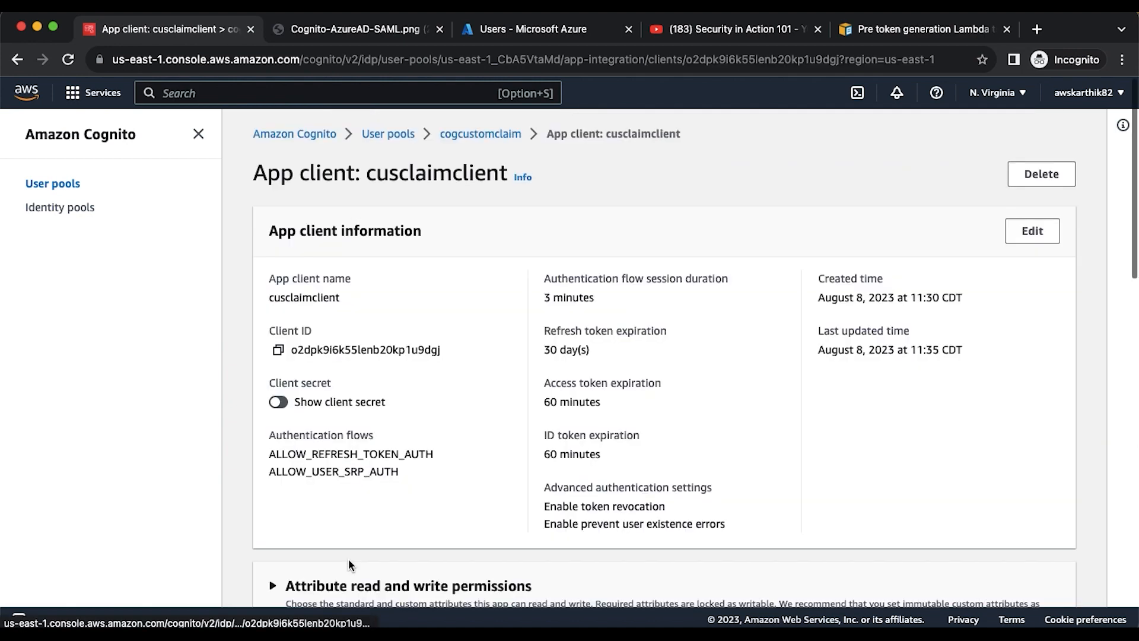
pyautogui.scroll(-4, 919, 443)
pyautogui.scroll(-2, 1003, 445)
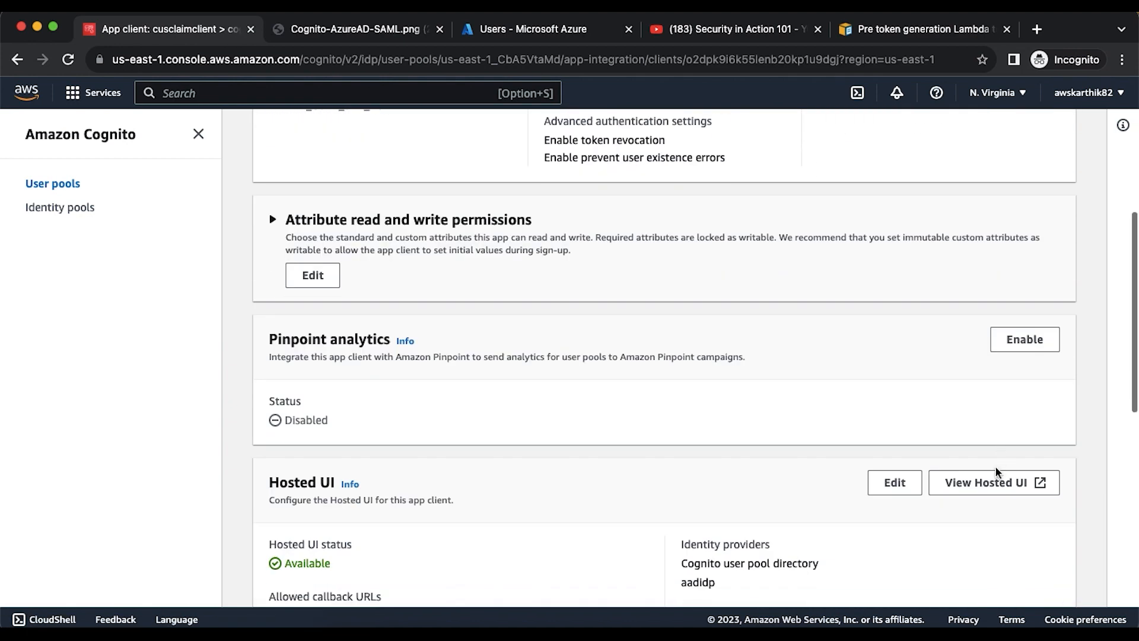
pyautogui.rightClick(995, 482)
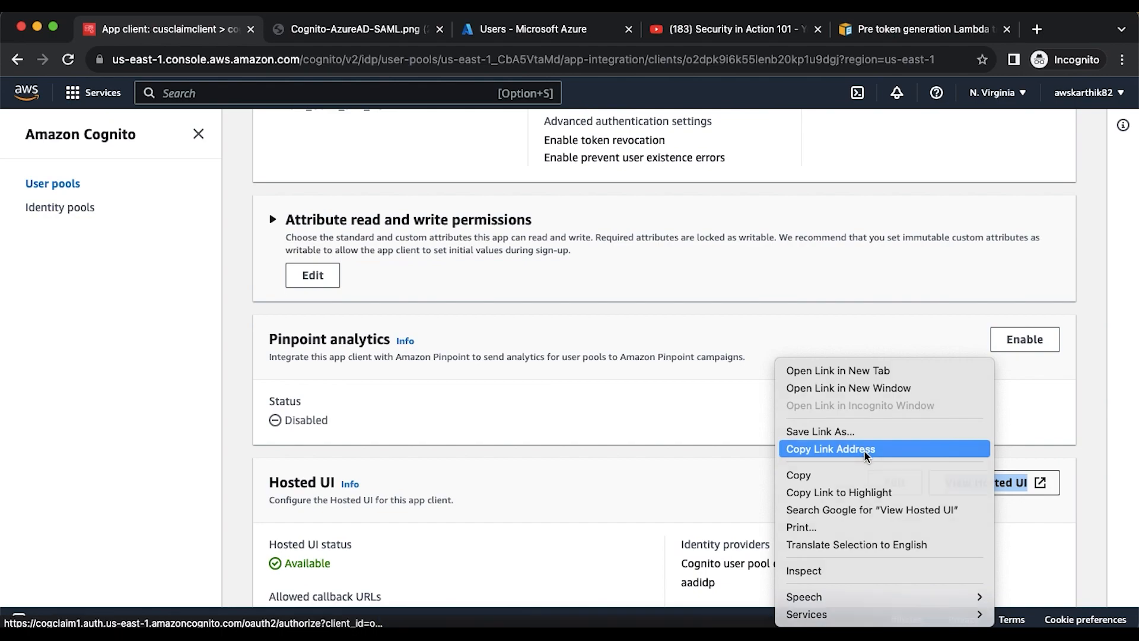
pyautogui.click(831, 449)
pyautogui.click(654, 632)
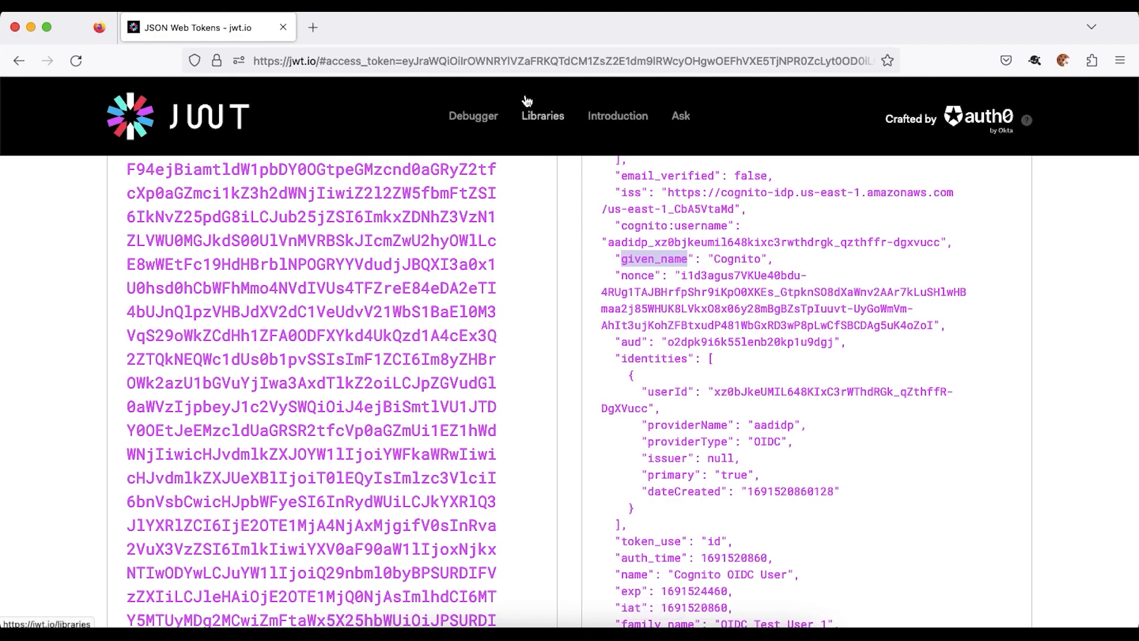
# - Load the copied Hosted UI URL in Firefox and sign in as testuser1 with saved credentials
pyautogui.click(519, 62)
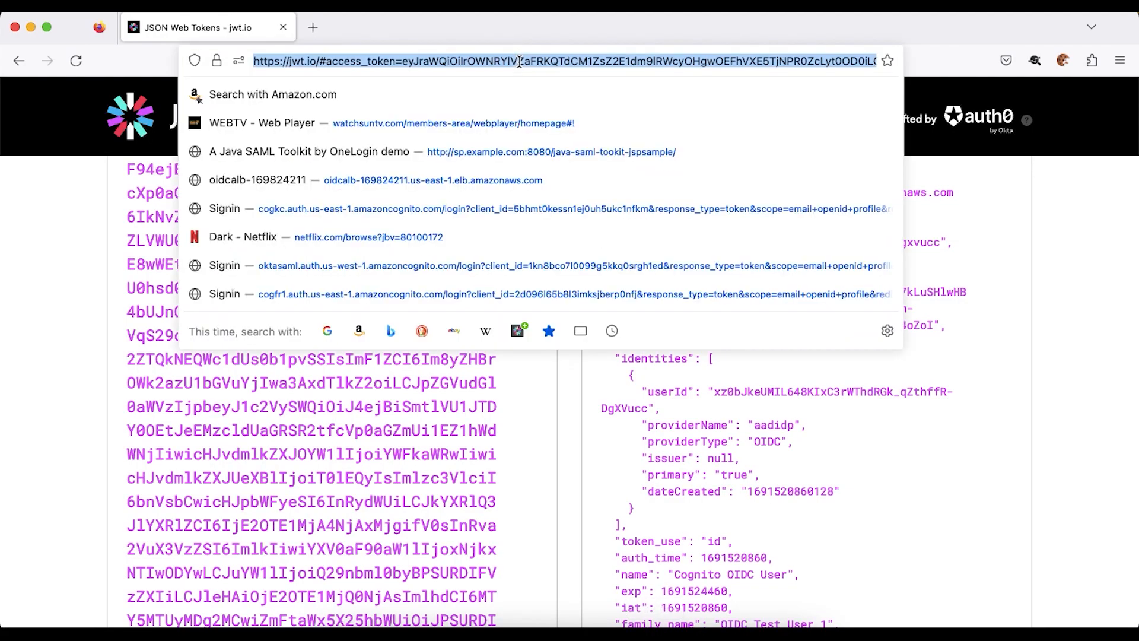
pyautogui.press('super+v')
pyautogui.press('Return')
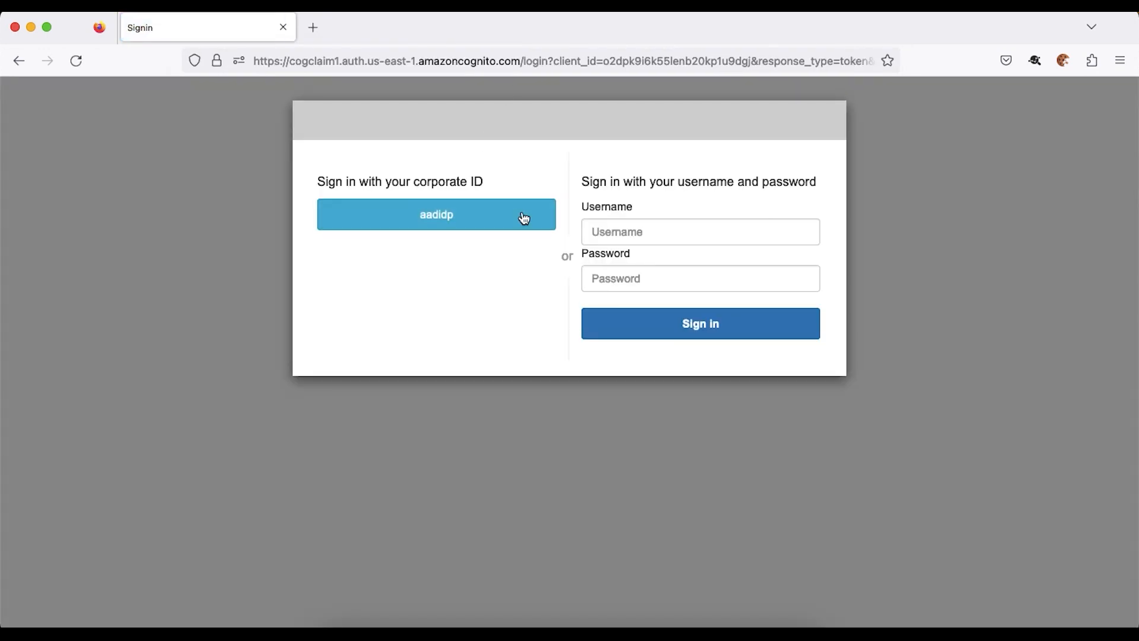
pyautogui.click(642, 229)
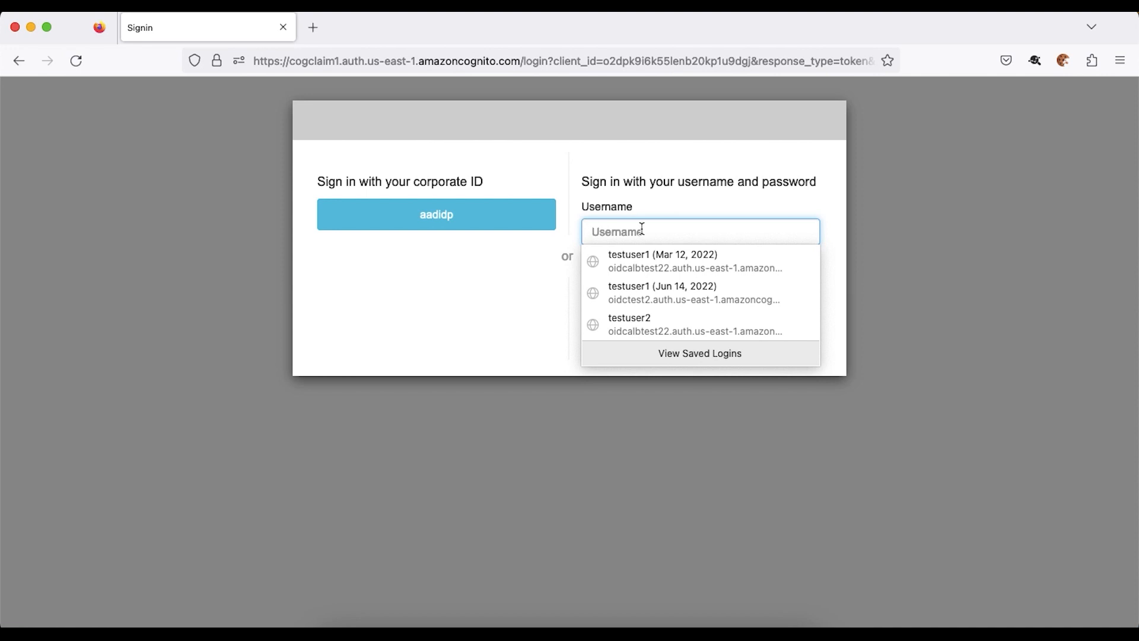
pyautogui.click(647, 258)
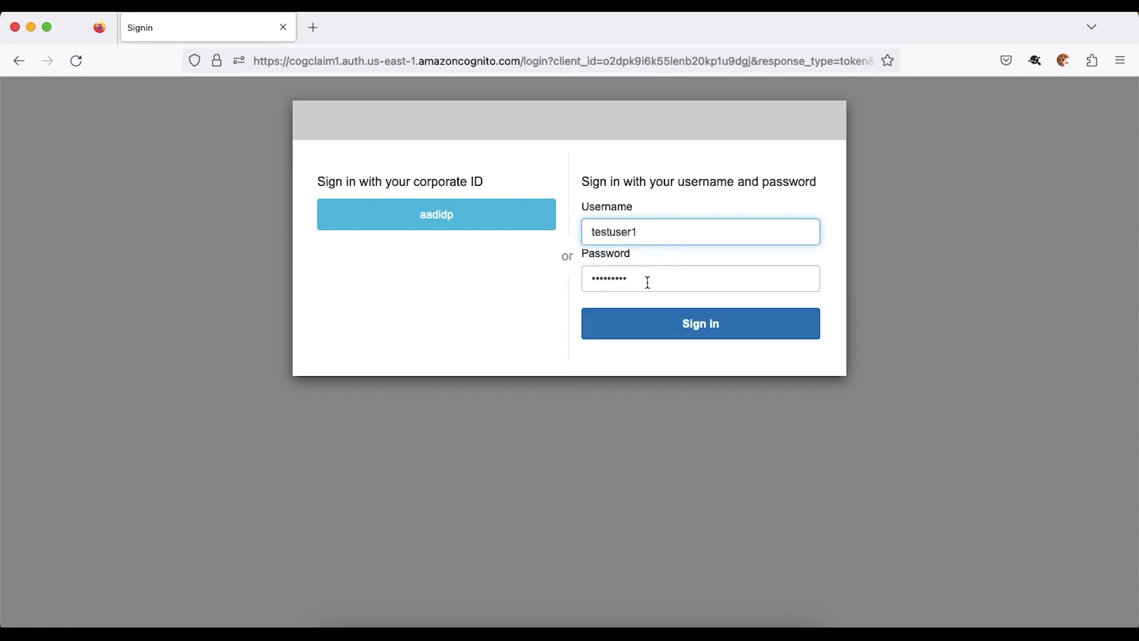
pyautogui.click(682, 323)
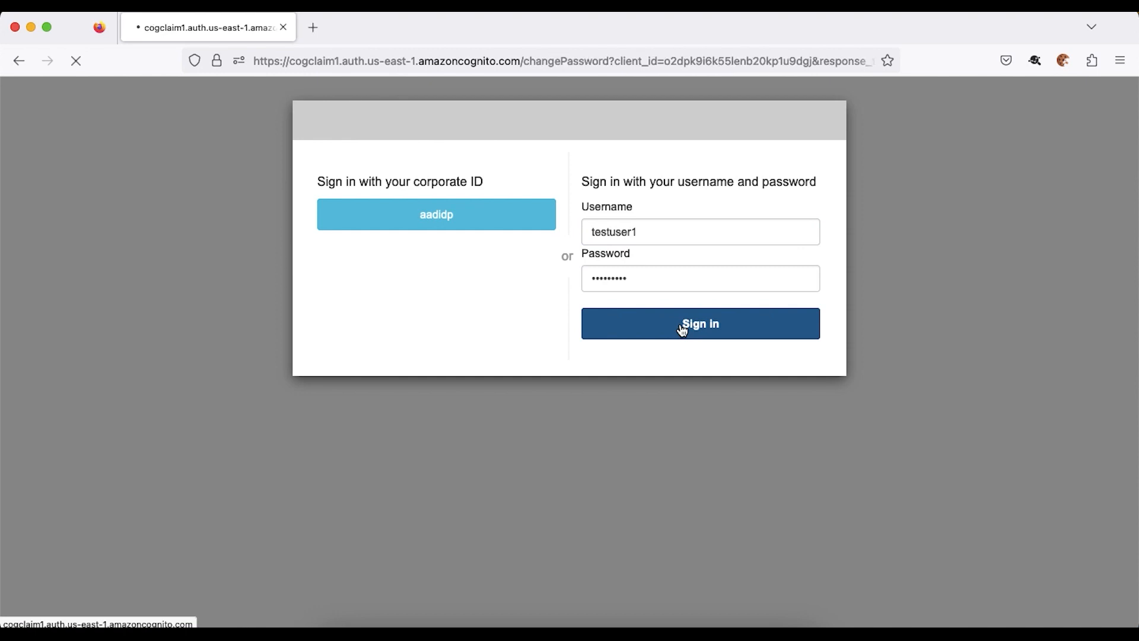
# - Set and confirm the new permanent password from saved logins and submit it
pyautogui.click(554, 271)
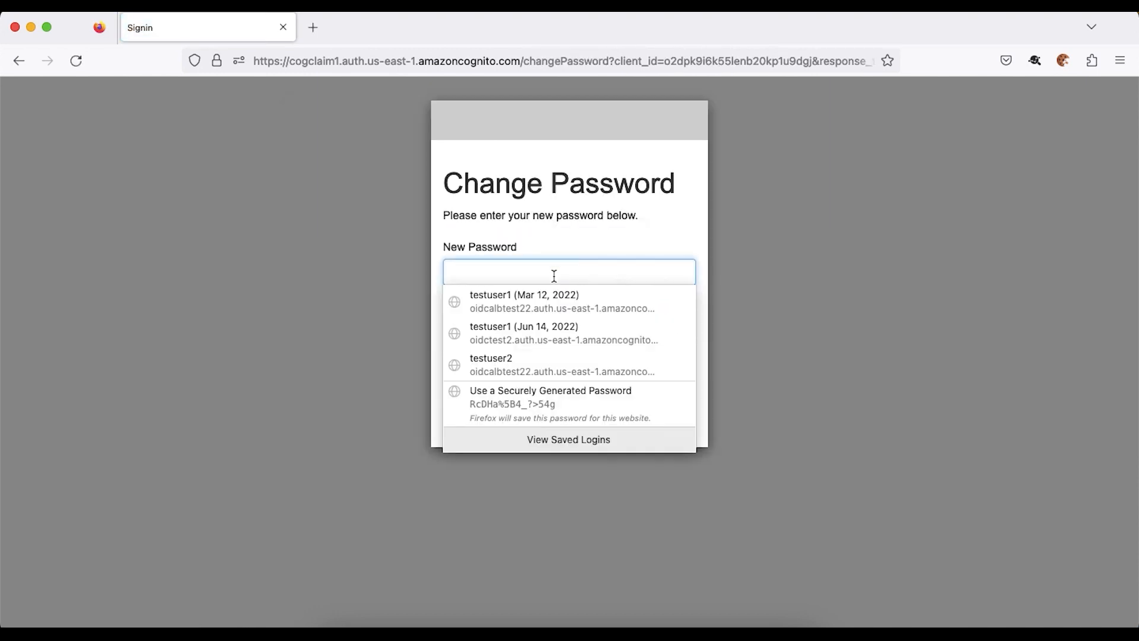
pyautogui.click(551, 308)
pyautogui.click(541, 364)
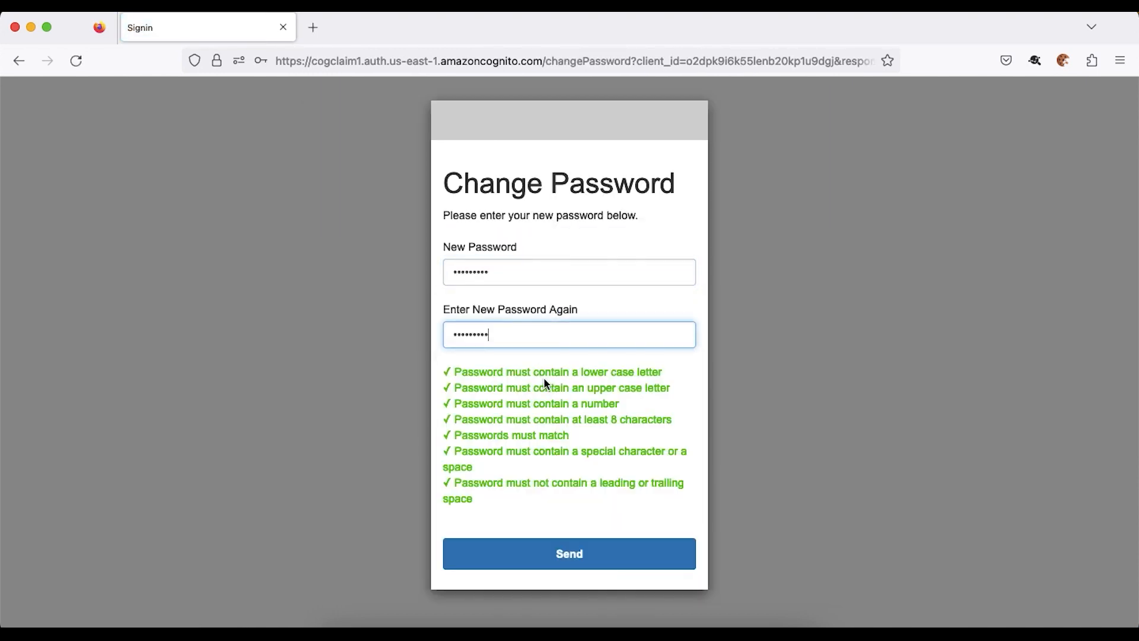
pyautogui.click(591, 561)
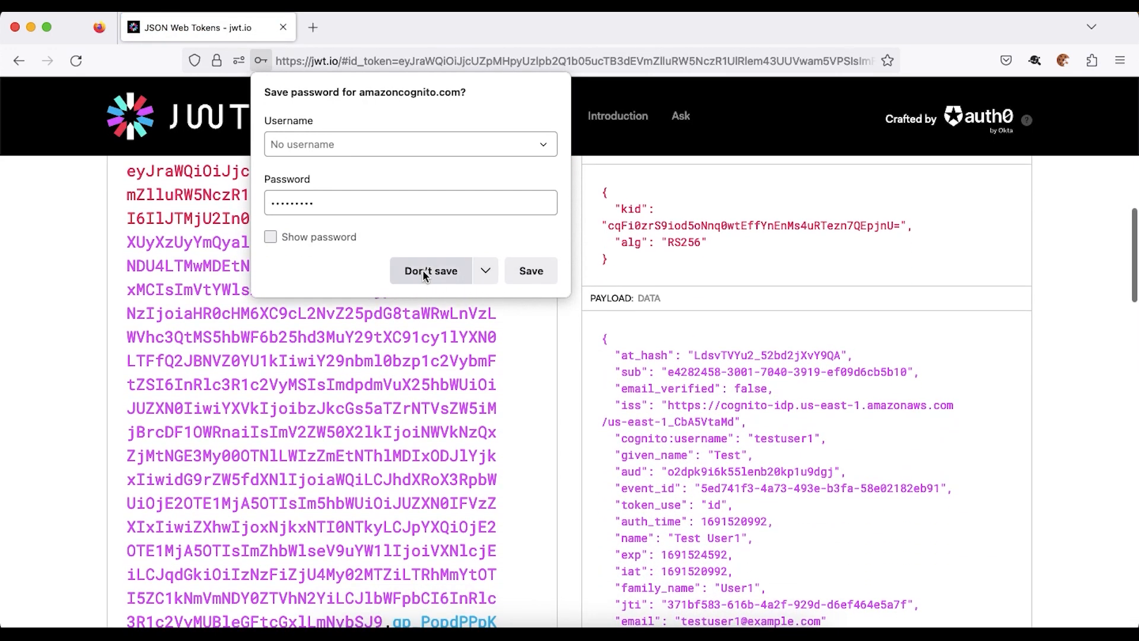
# - Dismiss the save-password prompt and scroll through the decoded token's claims, including email
pyautogui.click(863, 314)
pyautogui.scroll(-3, 864, 314)
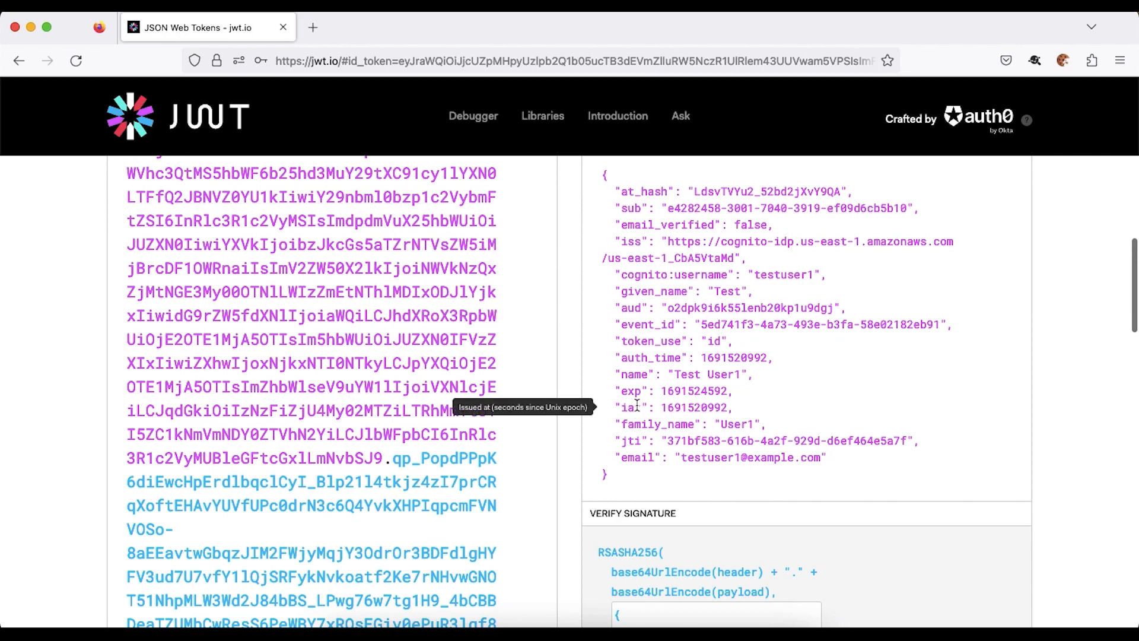
pyautogui.scroll(-1, 646, 459)
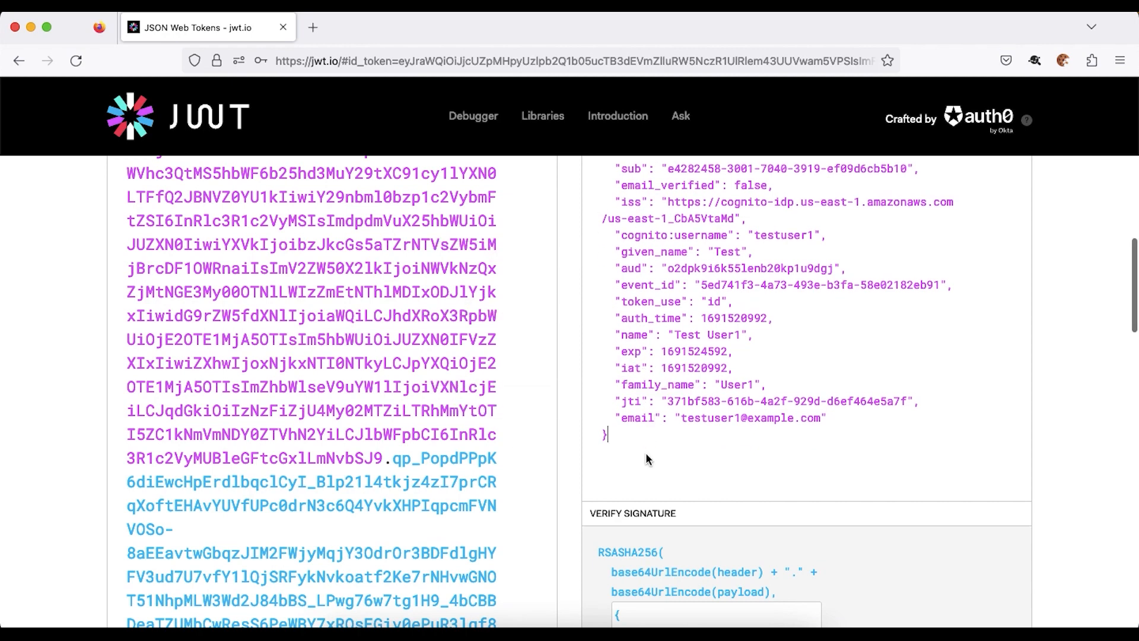
pyautogui.scroll(2, 646, 452)
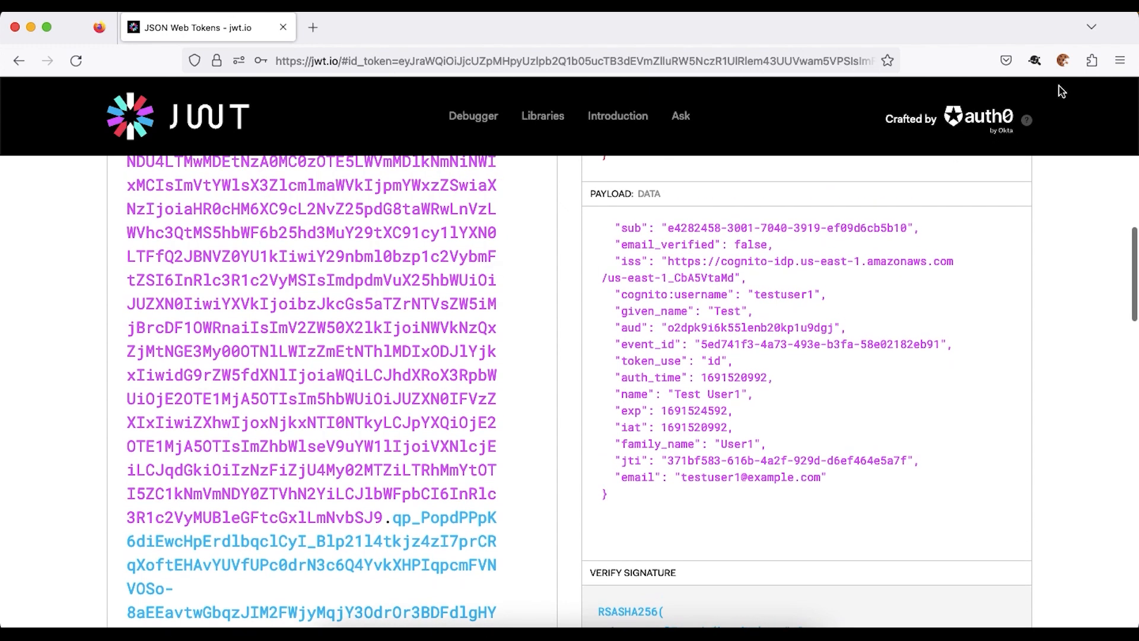
# - Delete the current-context cookies in Firefox with the cookie extension
pyautogui.click(1063, 59)
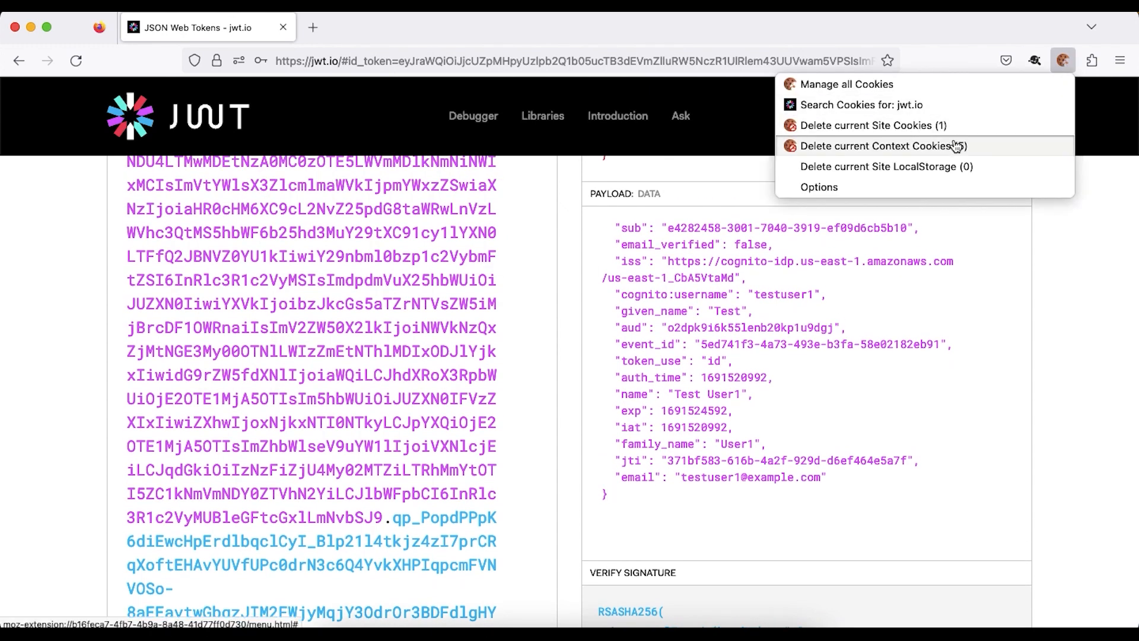
pyautogui.click(956, 145)
pyautogui.click(1026, 161)
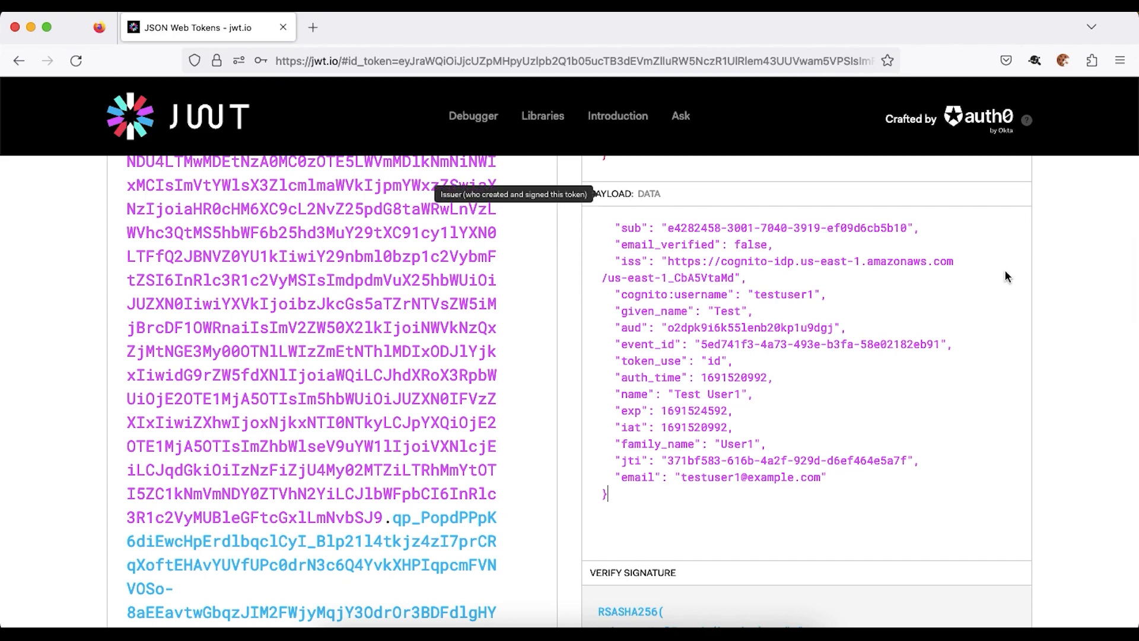
pyautogui.press('super+Tab')
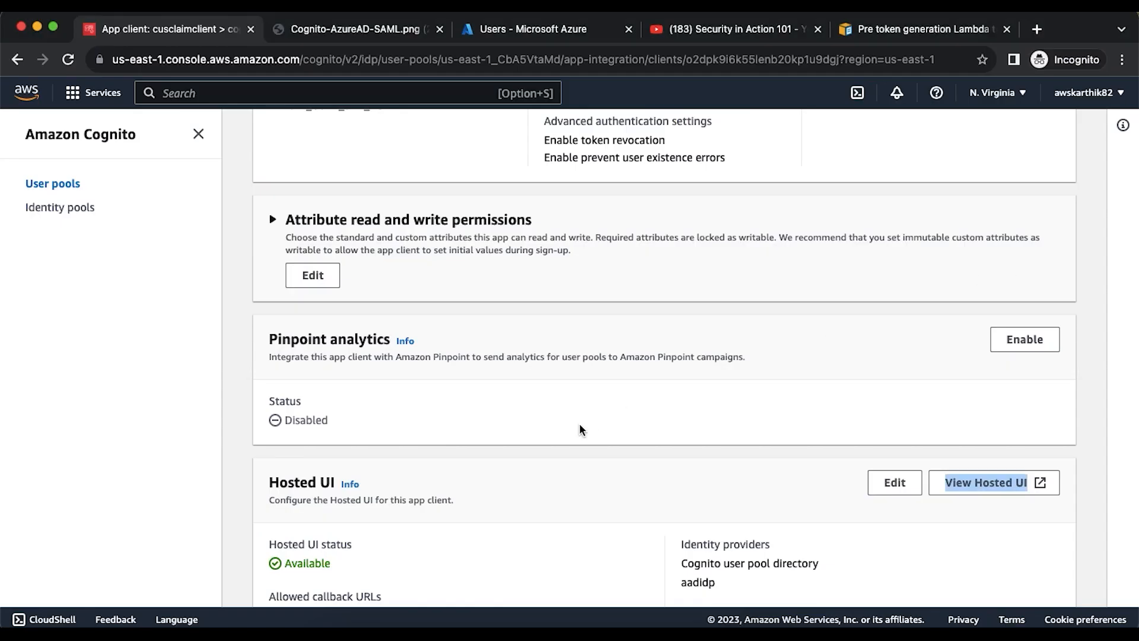
# - Go back to the cogcustomclaim user pool's app integration page in the Cognito console
pyautogui.scroll(6, 579, 422)
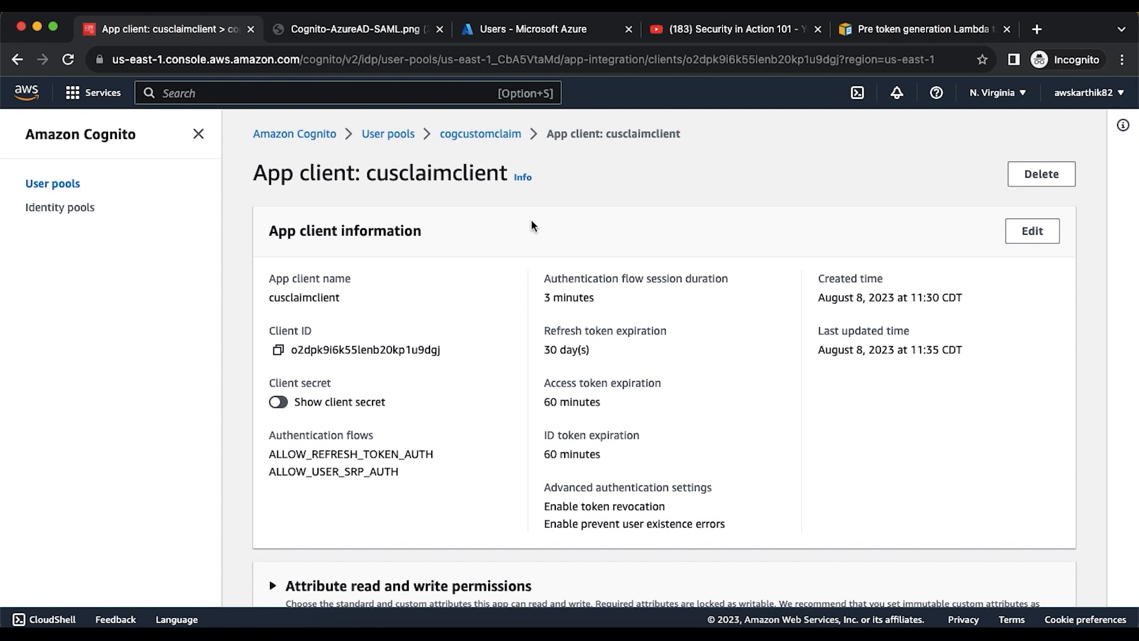
pyautogui.click(505, 140)
pyautogui.scroll(-4, 565, 255)
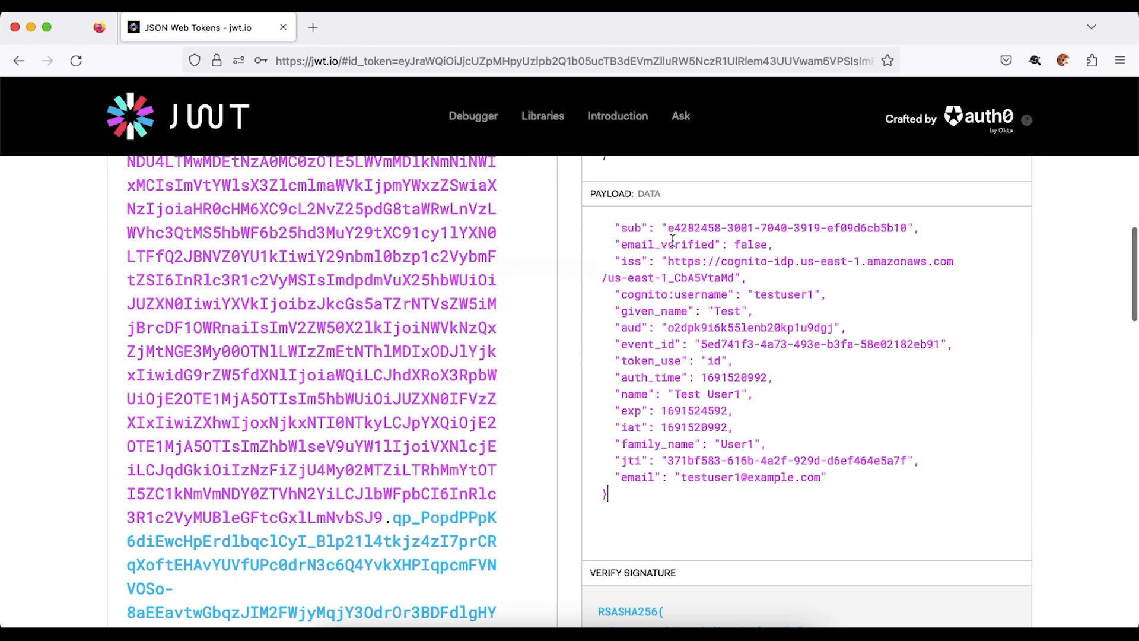
pyautogui.moveTo(687, 433)
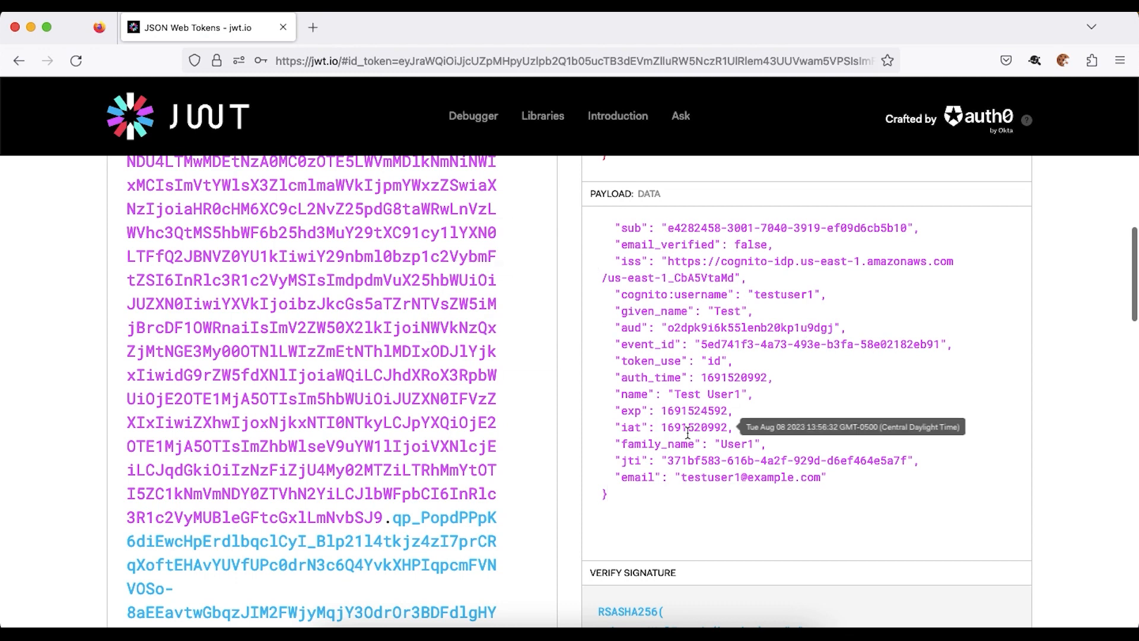
pyautogui.scroll(2, 687, 433)
pyautogui.scroll(3, 658, 334)
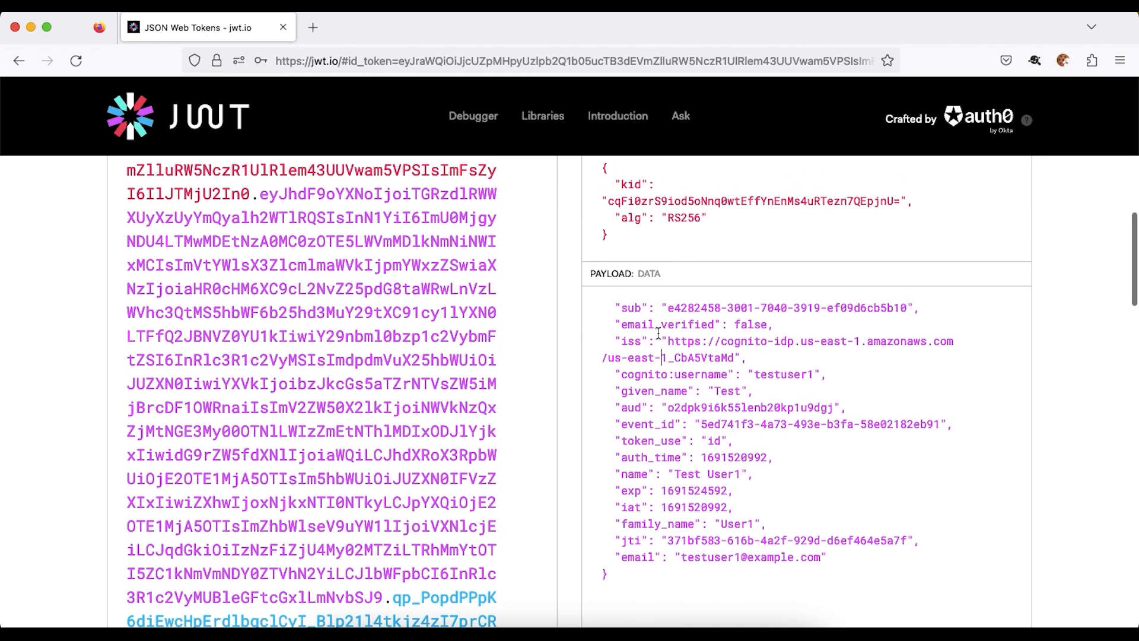
pyautogui.scroll(-4, 659, 334)
pyautogui.scroll(-1, 659, 334)
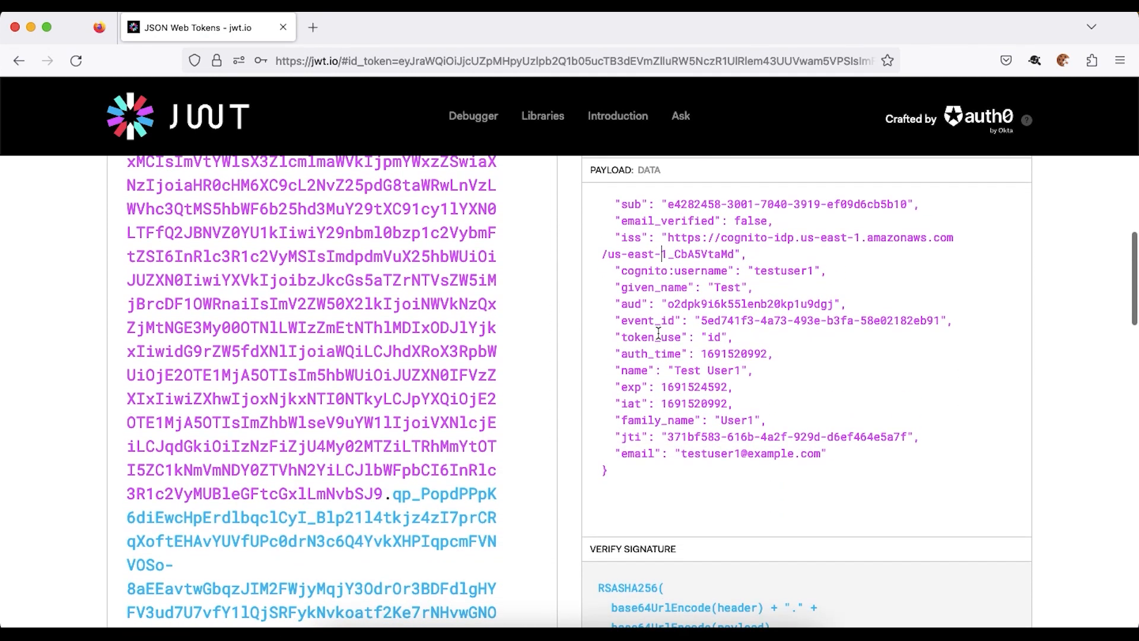
pyautogui.press('super+Tab')
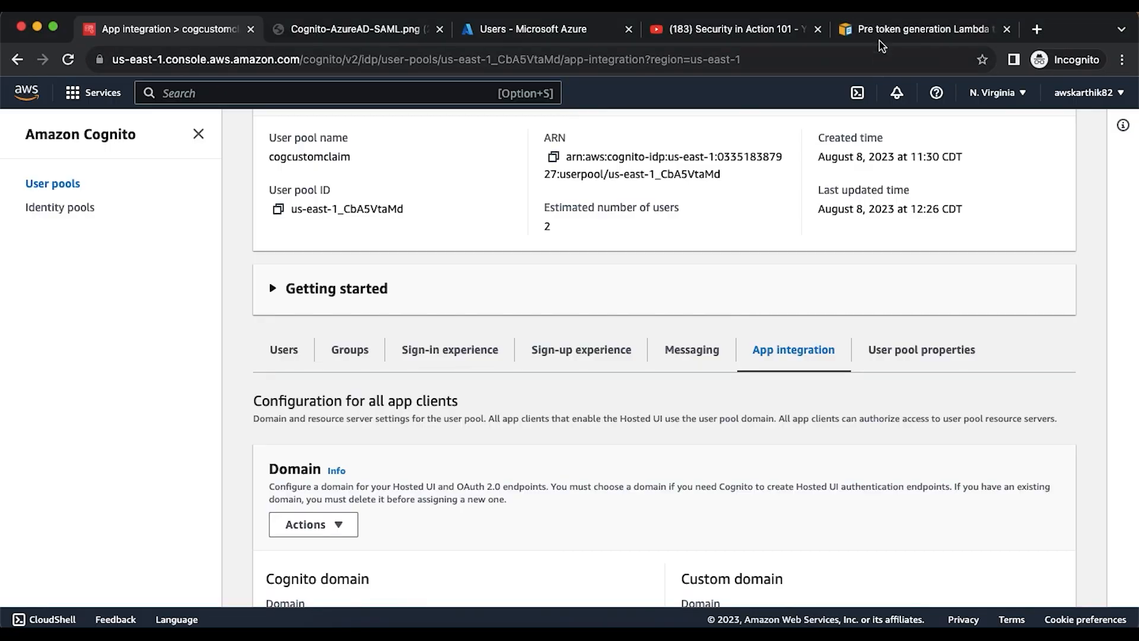
# - Add an Authentication > Pre token generation trigger from User pool properties and start a new Lambda function
pyautogui.scroll(-2, 753, 275)
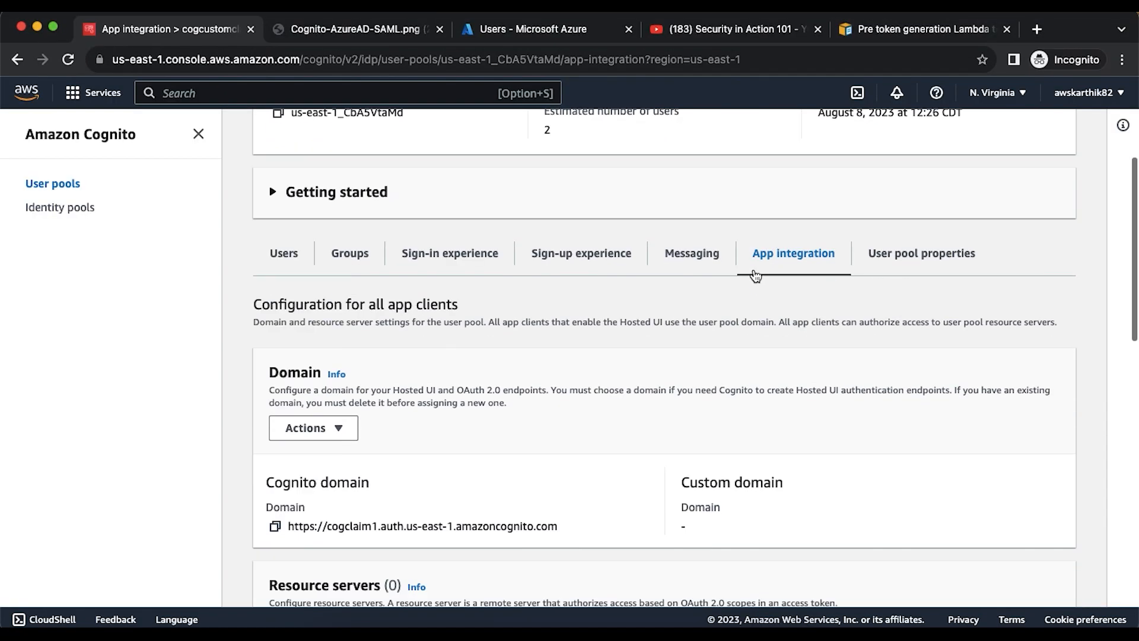
pyautogui.click(899, 261)
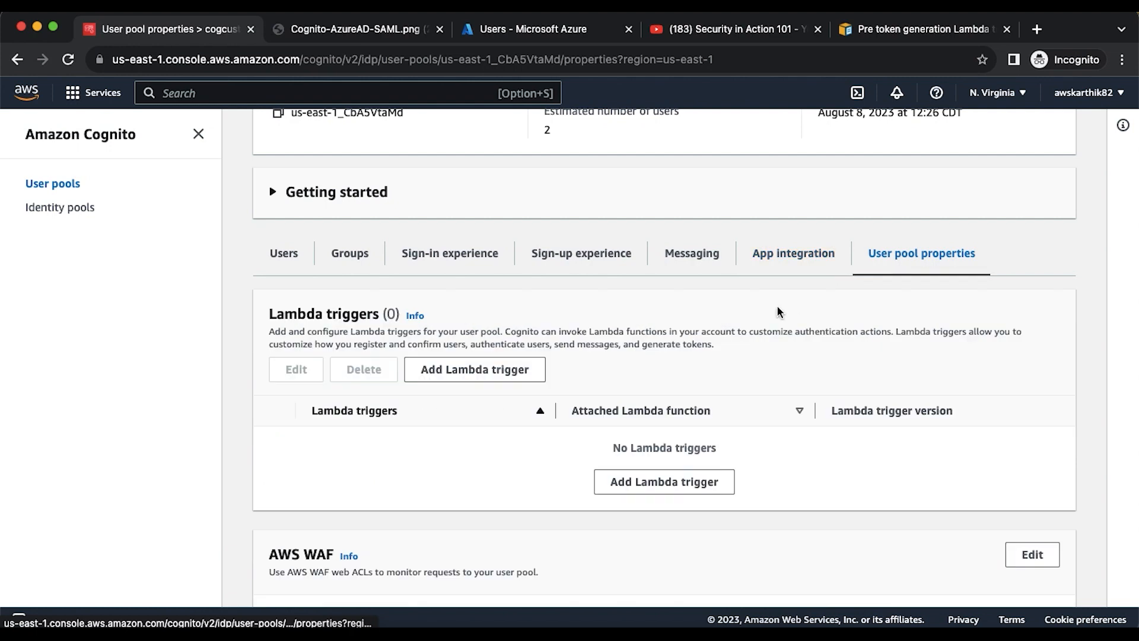
pyautogui.scroll(-3, 778, 309)
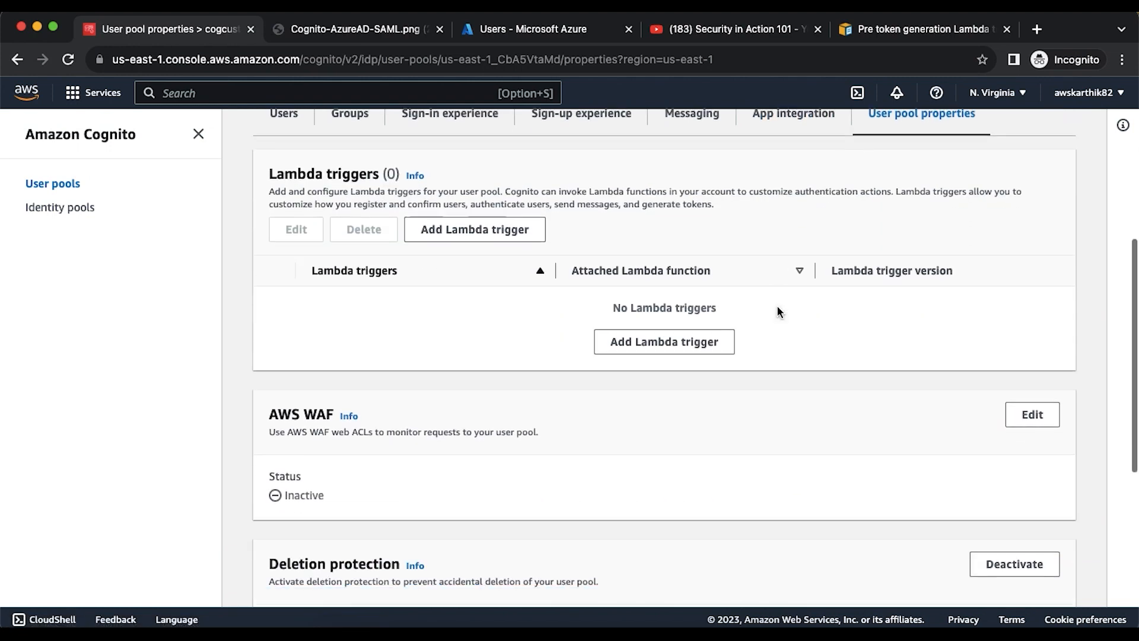
pyautogui.click(692, 346)
pyautogui.scroll(-3, 460, 353)
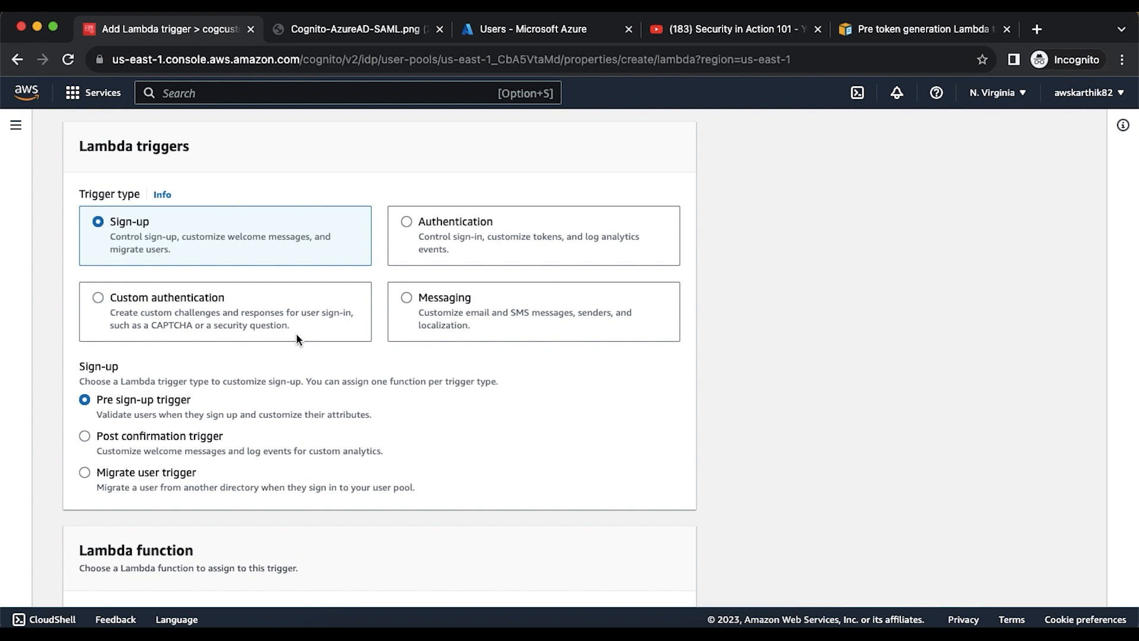
pyautogui.click(407, 222)
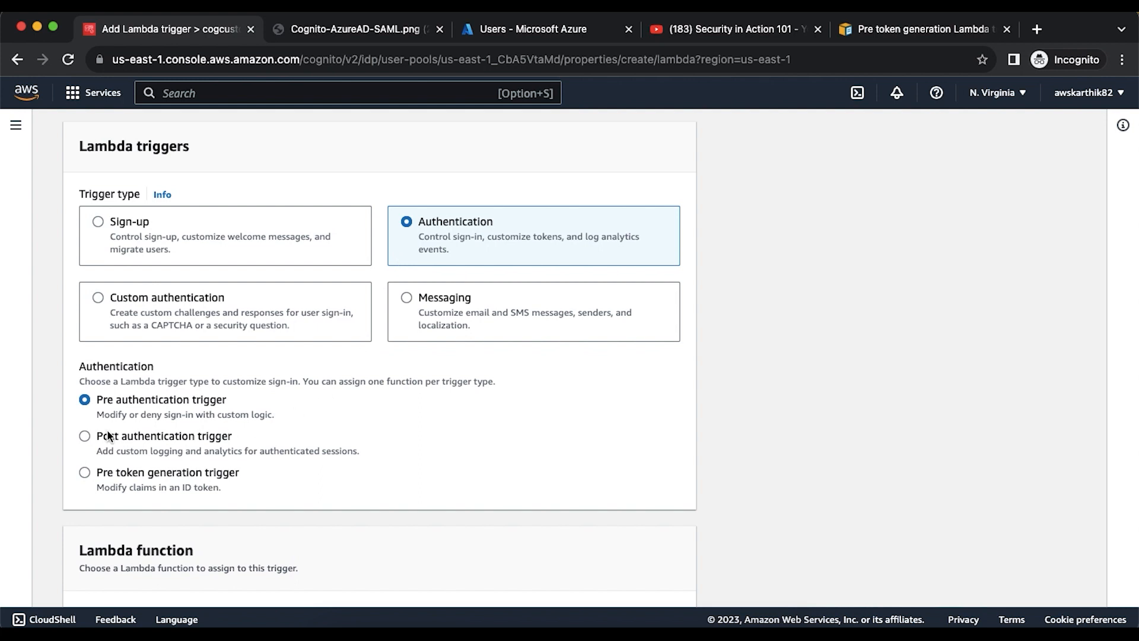
pyautogui.click(143, 474)
pyautogui.scroll(-5, 434, 469)
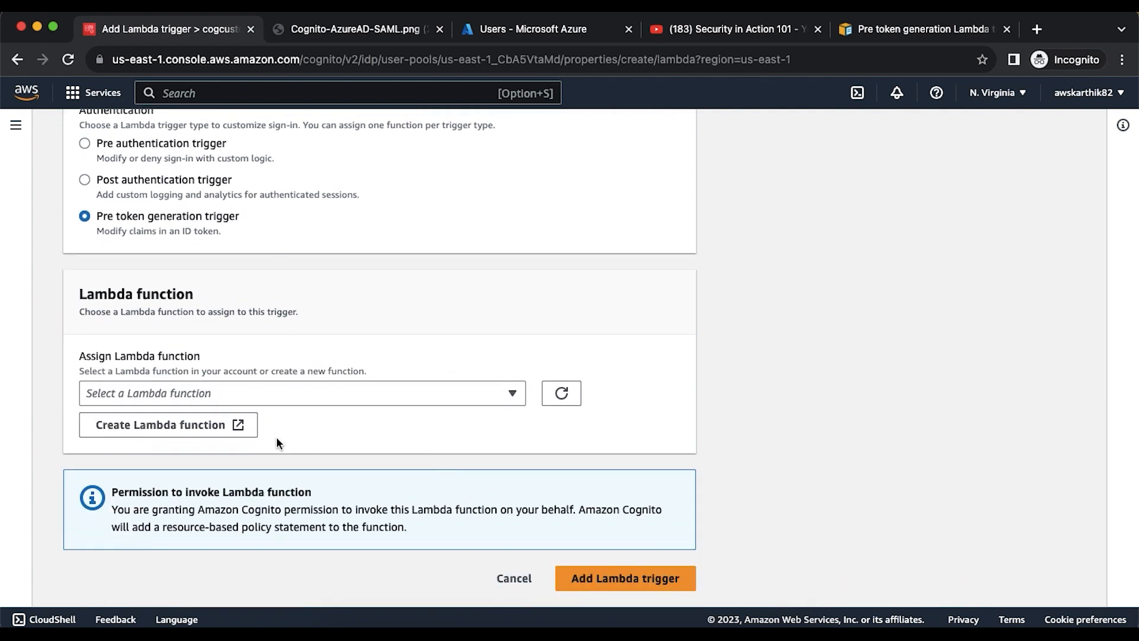
pyautogui.click(197, 426)
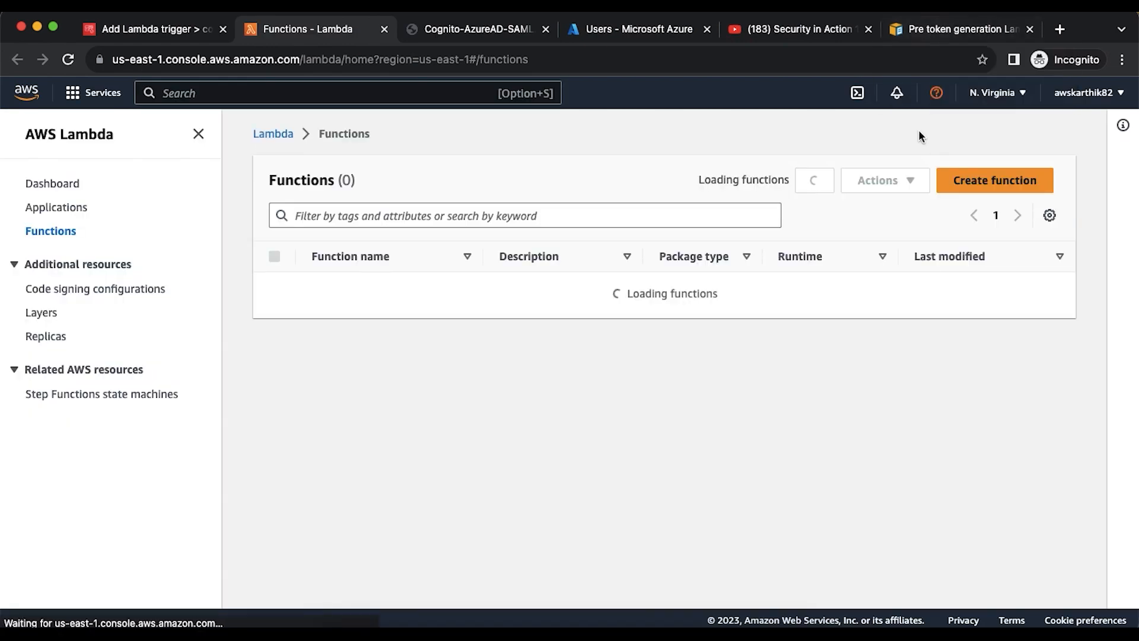
# - Create the Node.js 18.x function customcognitoclaims from scratch and view its default index.mjs code
pyautogui.click(983, 187)
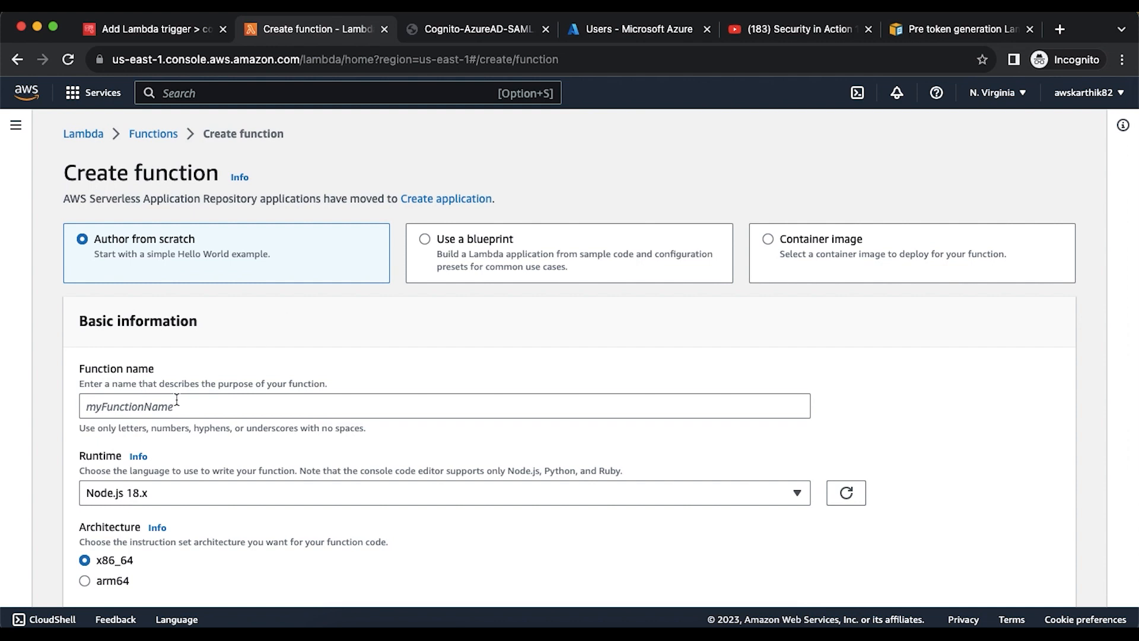
pyautogui.click(176, 399)
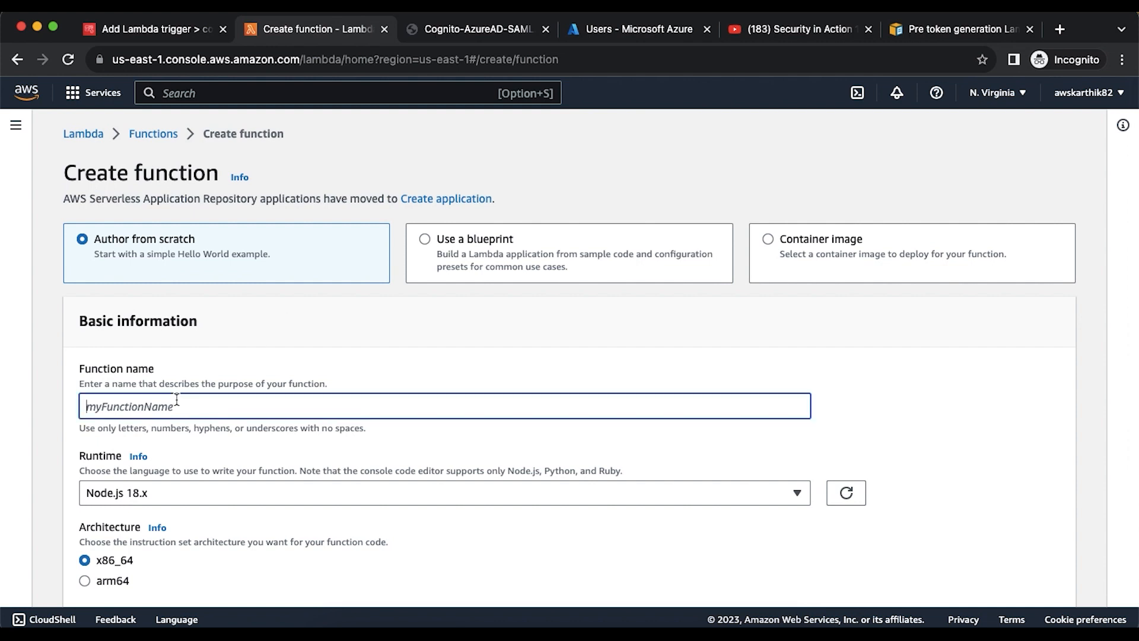
pyautogui.write('customcognitoclaims')
pyautogui.scroll(-3, 124, 380)
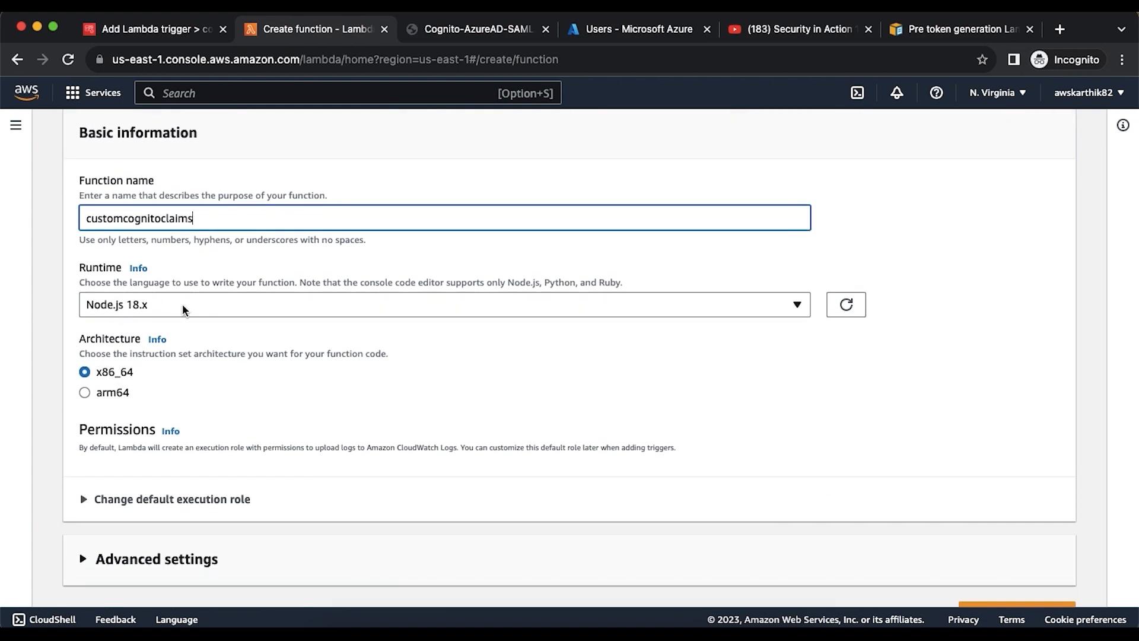
pyautogui.scroll(-1, 333, 321)
pyautogui.click(1004, 579)
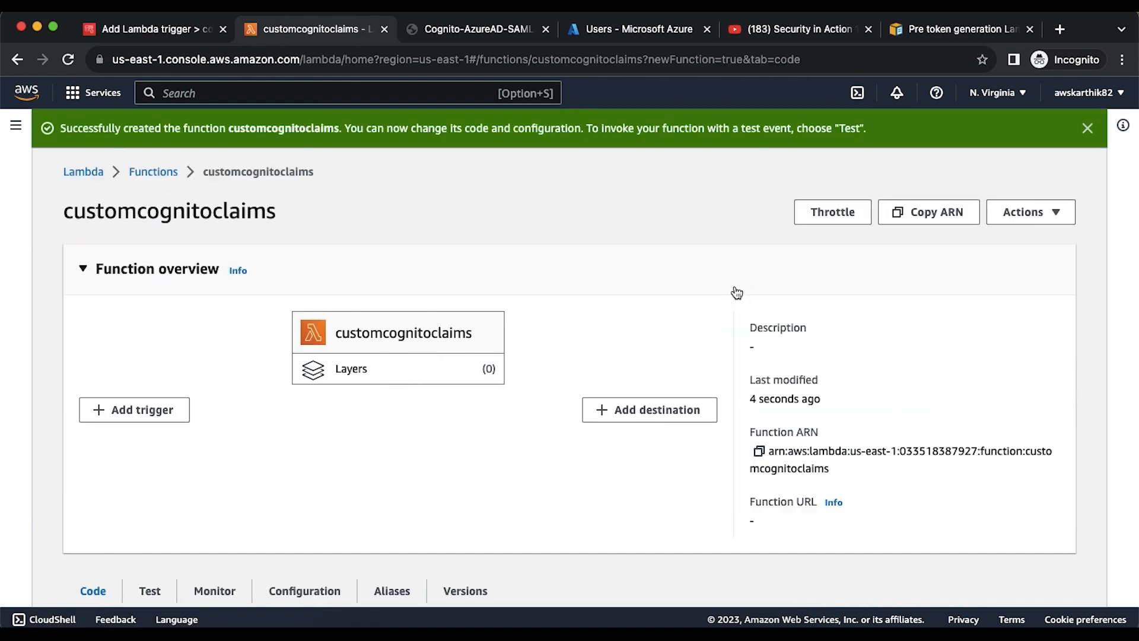
pyautogui.scroll(-7, 697, 210)
pyautogui.scroll(-1, 697, 210)
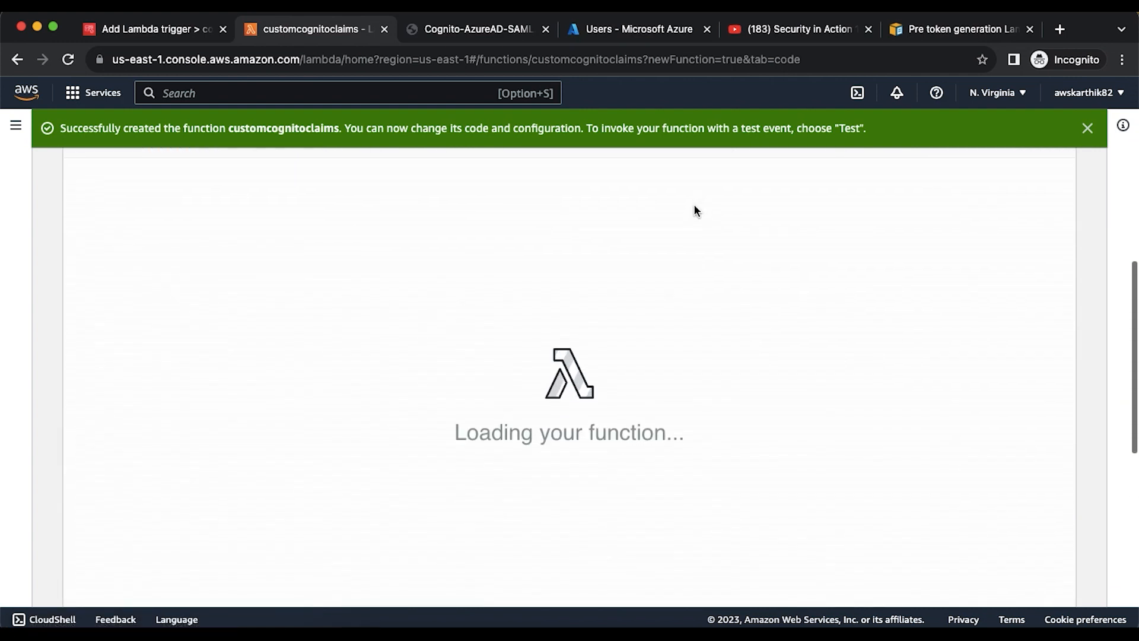
pyautogui.scroll(1, 531, 305)
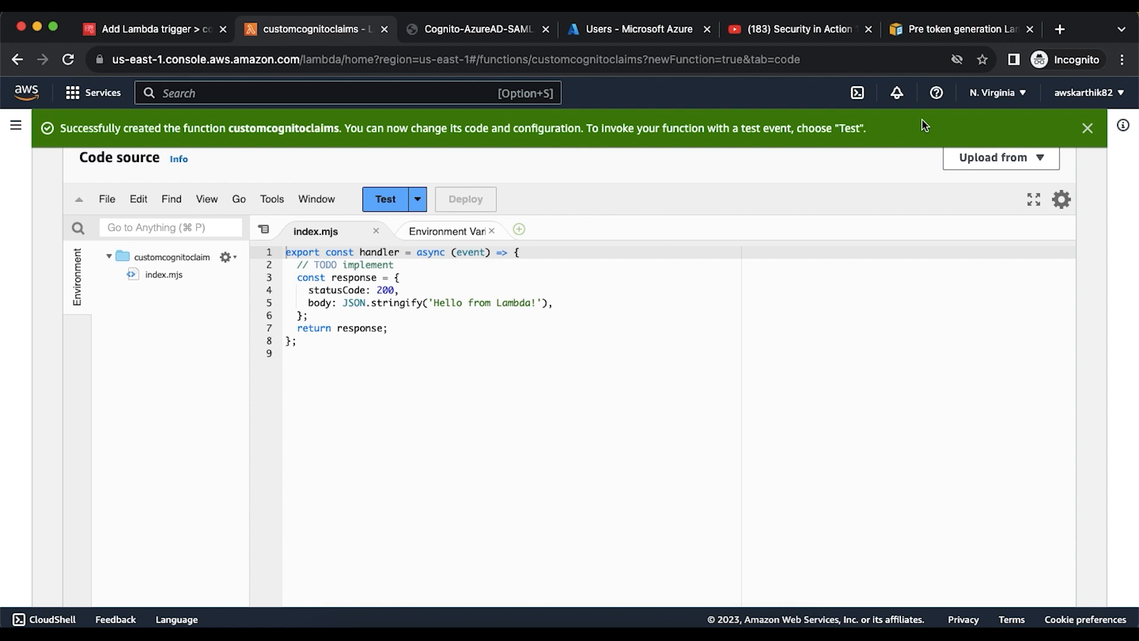
# - Scroll the Pre token generation docs to the Node.js example adding two claims and suppressing email
pyautogui.click(936, 29)
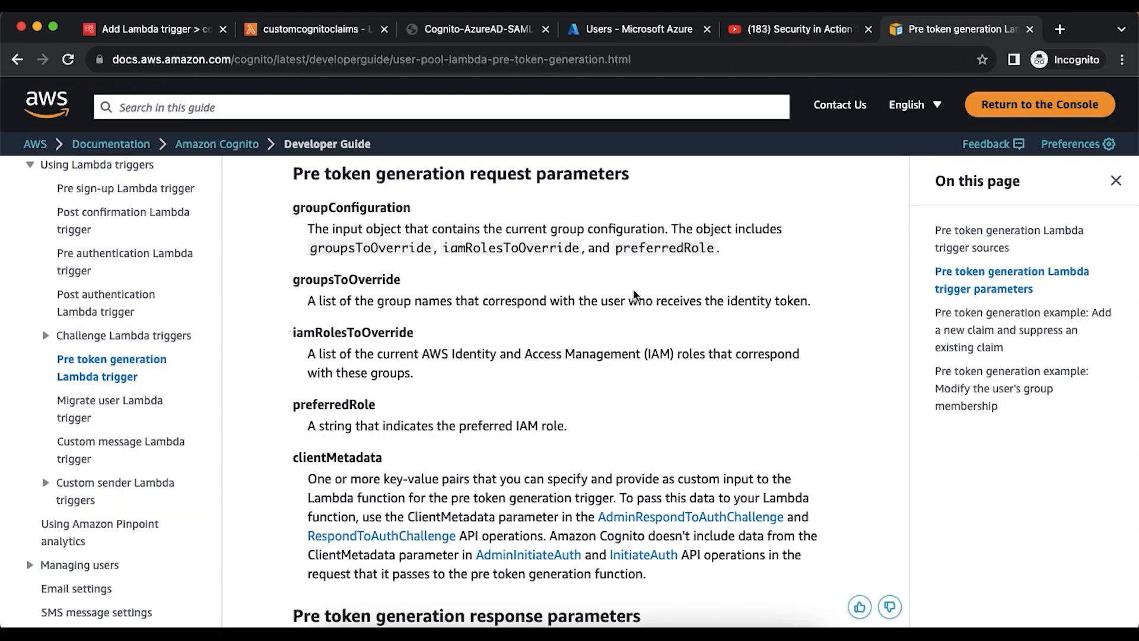
pyautogui.scroll(9, 634, 295)
pyautogui.scroll(-9, 633, 294)
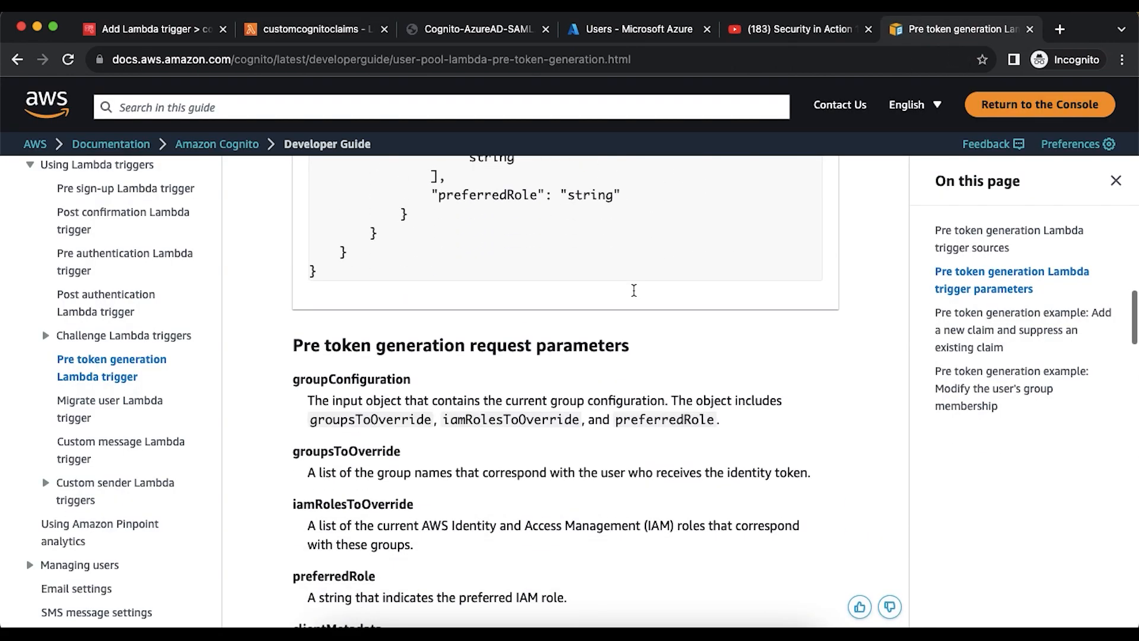
pyautogui.scroll(-10, 633, 295)
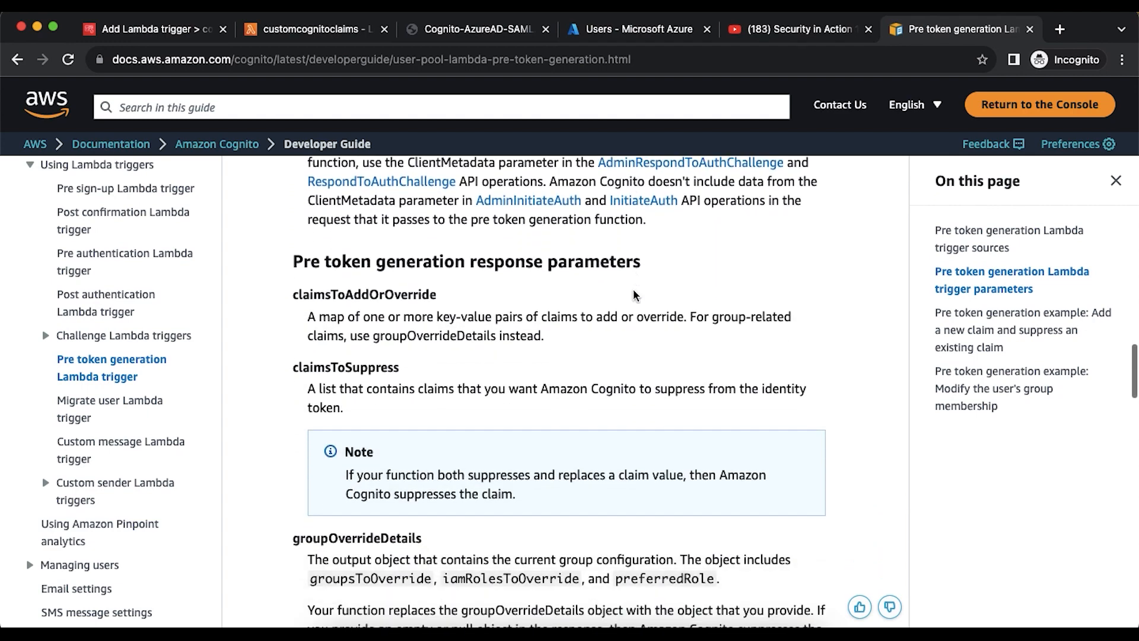
pyautogui.scroll(-4, 633, 295)
pyautogui.scroll(-3, 633, 295)
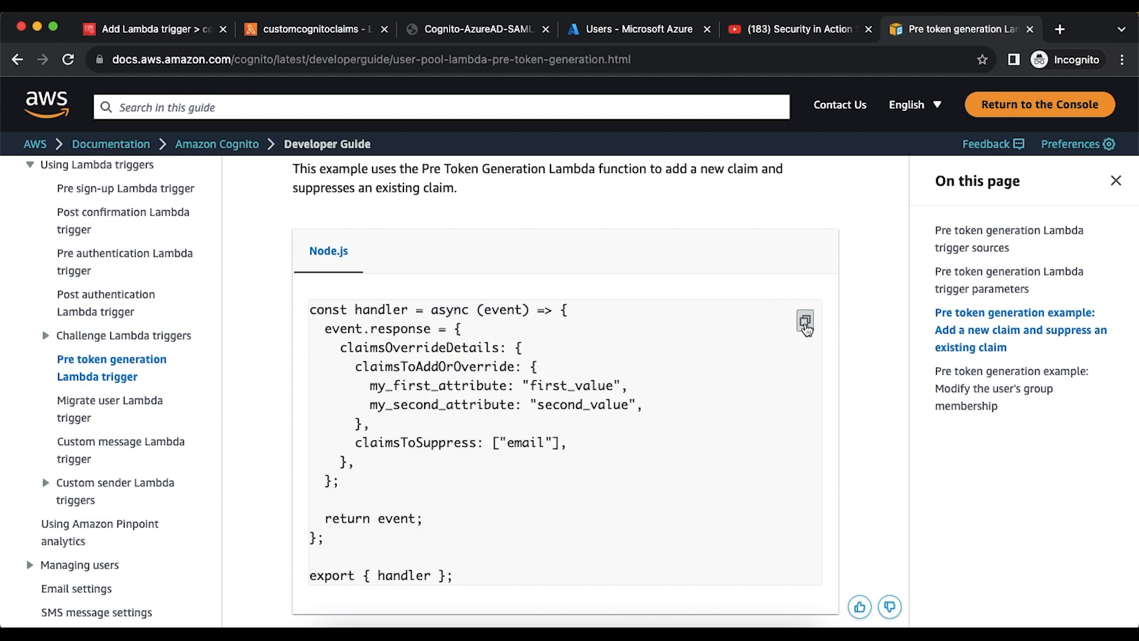
# - Replace the customcognitoclaims index.mjs code with the example claims code and deploy it
pyautogui.click(287, 33)
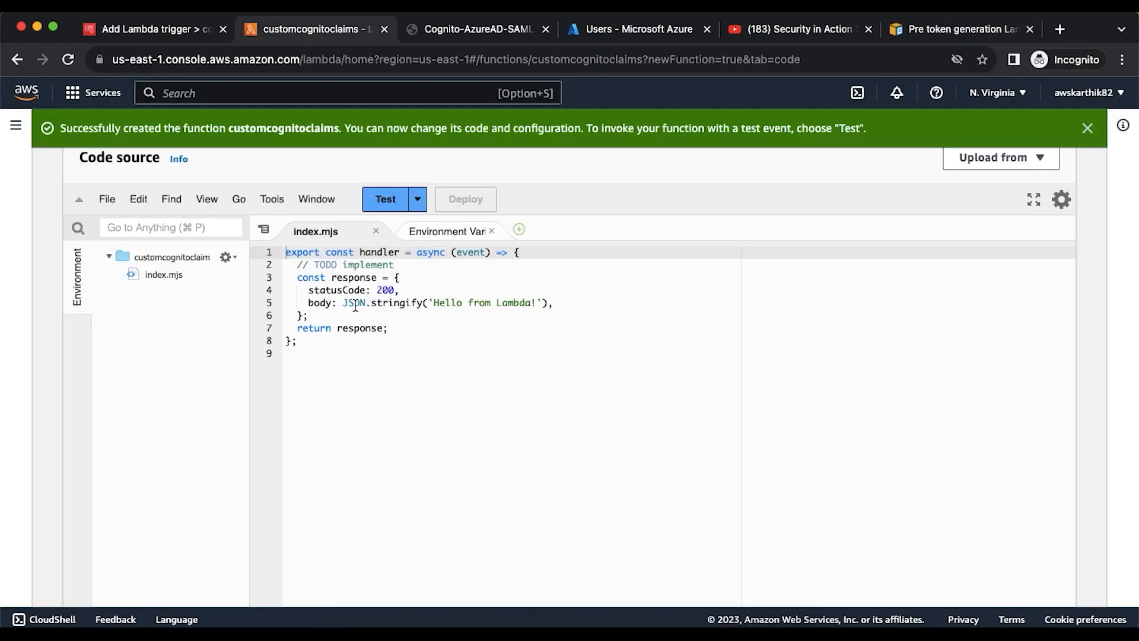
pyautogui.click(354, 353)
pyautogui.press('super+a')
pyautogui.press('super+v')
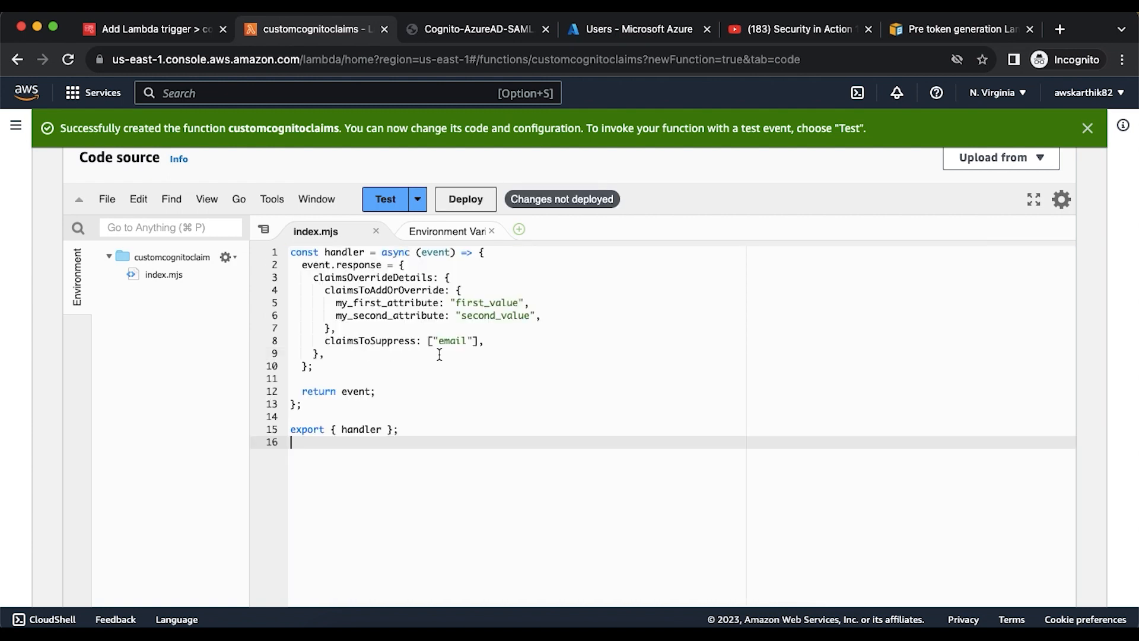
pyautogui.click(476, 205)
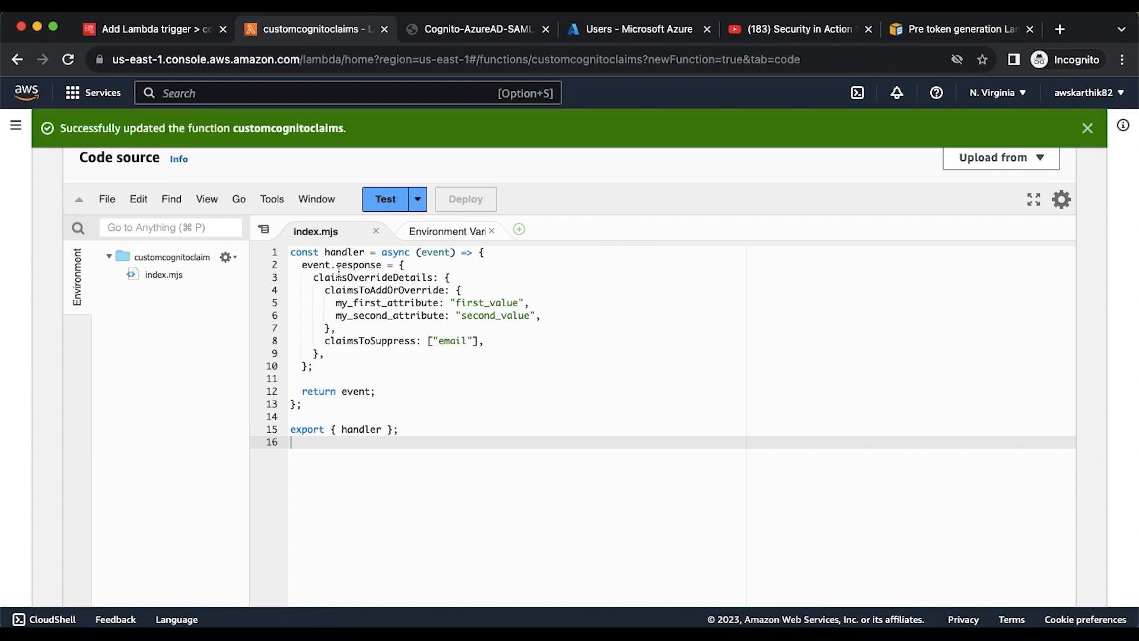
# - Highlight the claimsToAddOrOverride key and compare it with the decoded token on jwt.io
pyautogui.doubleClick(389, 290)
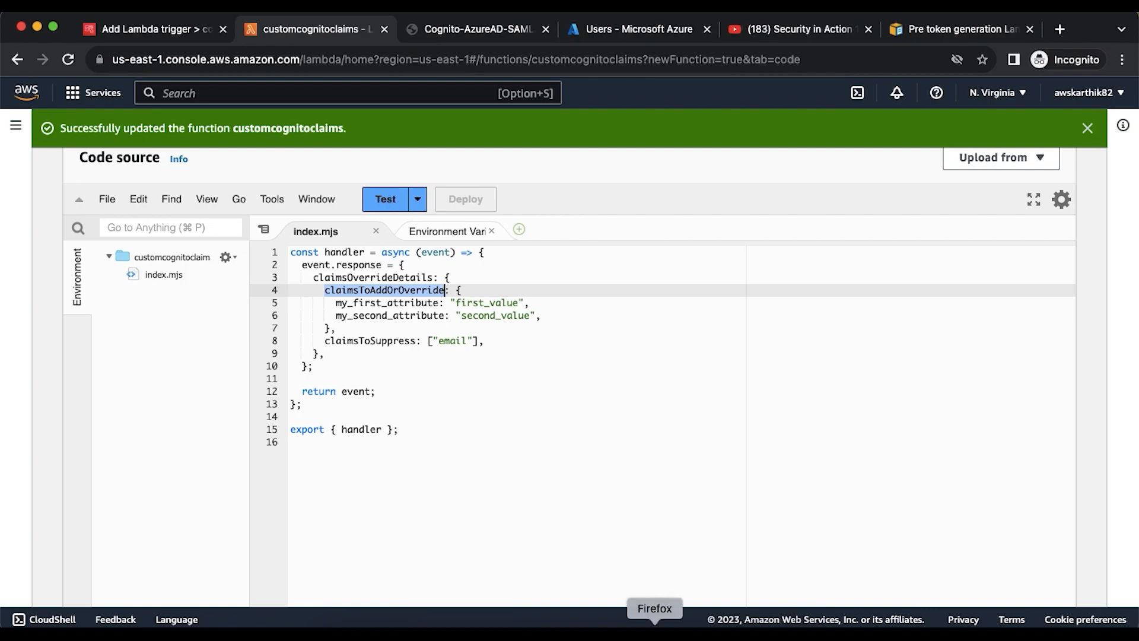
pyautogui.click(655, 630)
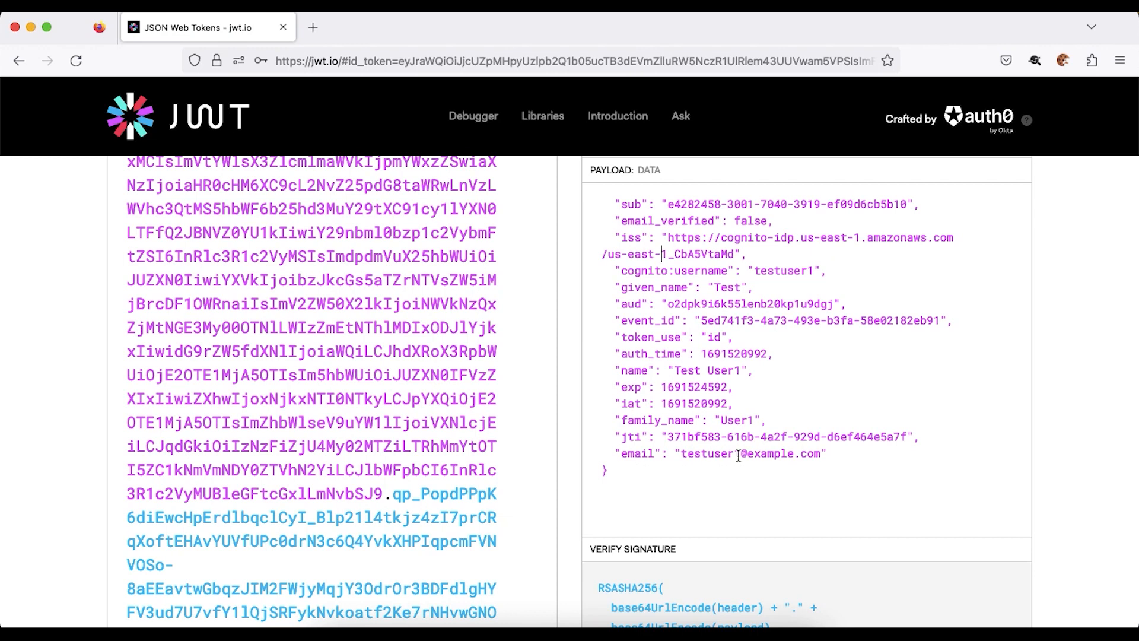
pyautogui.press('super+Tab')
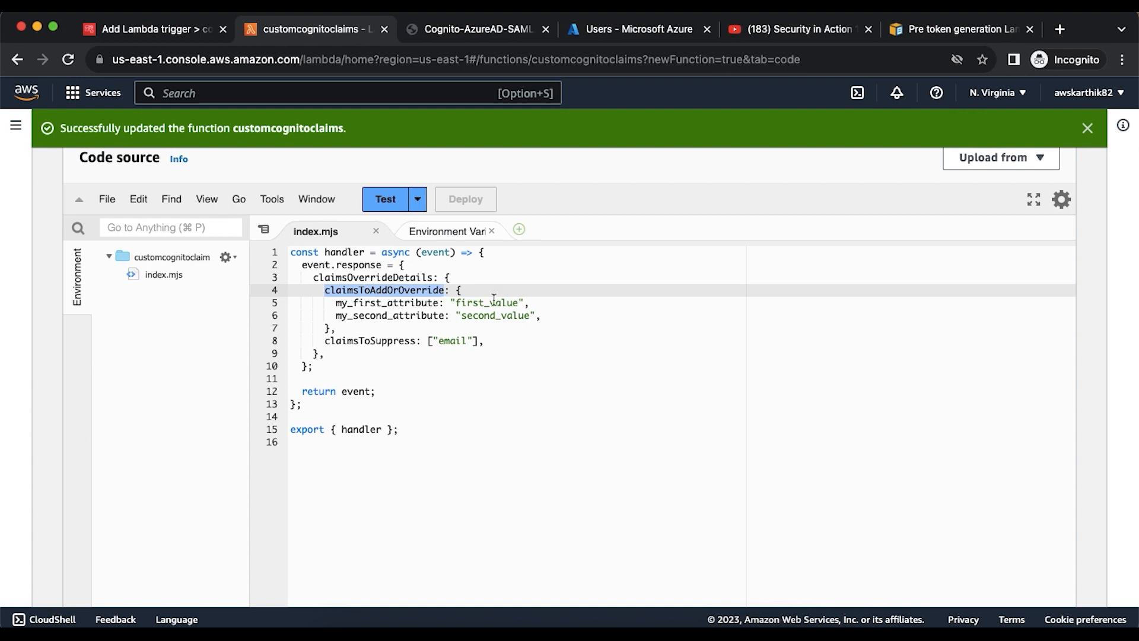
# - Select customcognitoclaims as the Pre token generation Lambda trigger and save it
pyautogui.click(128, 35)
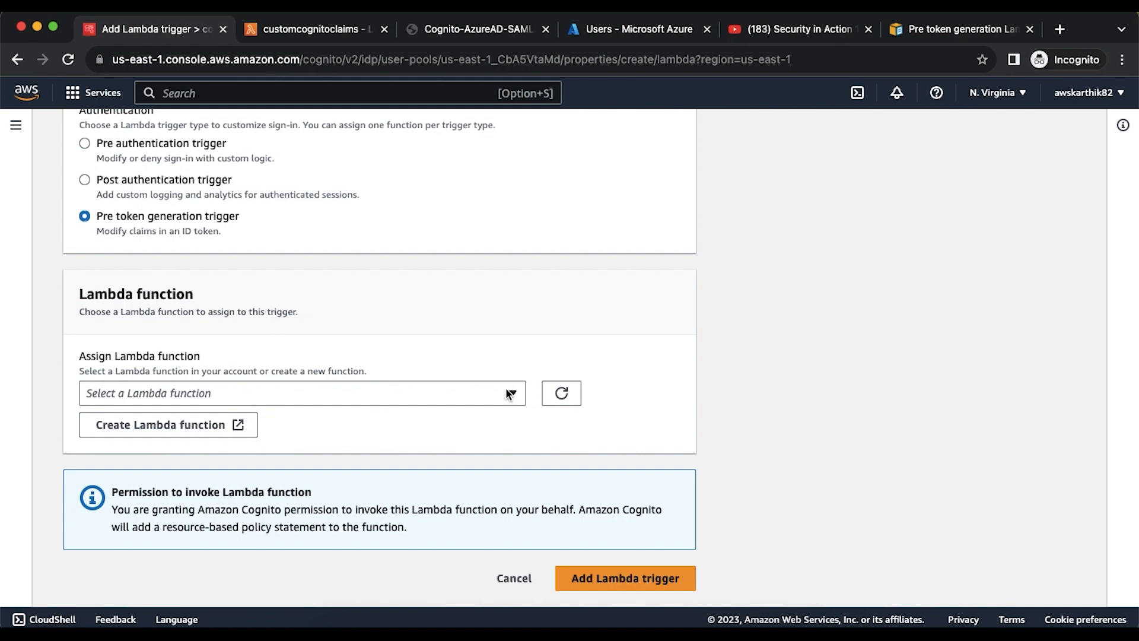
pyautogui.click(562, 394)
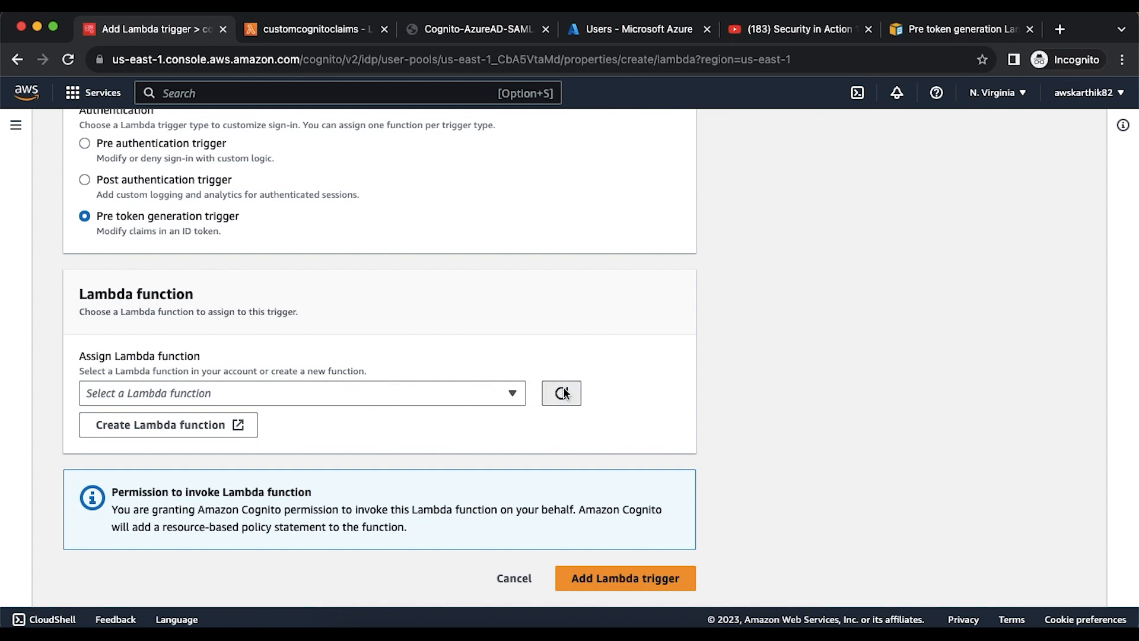
pyautogui.click(509, 395)
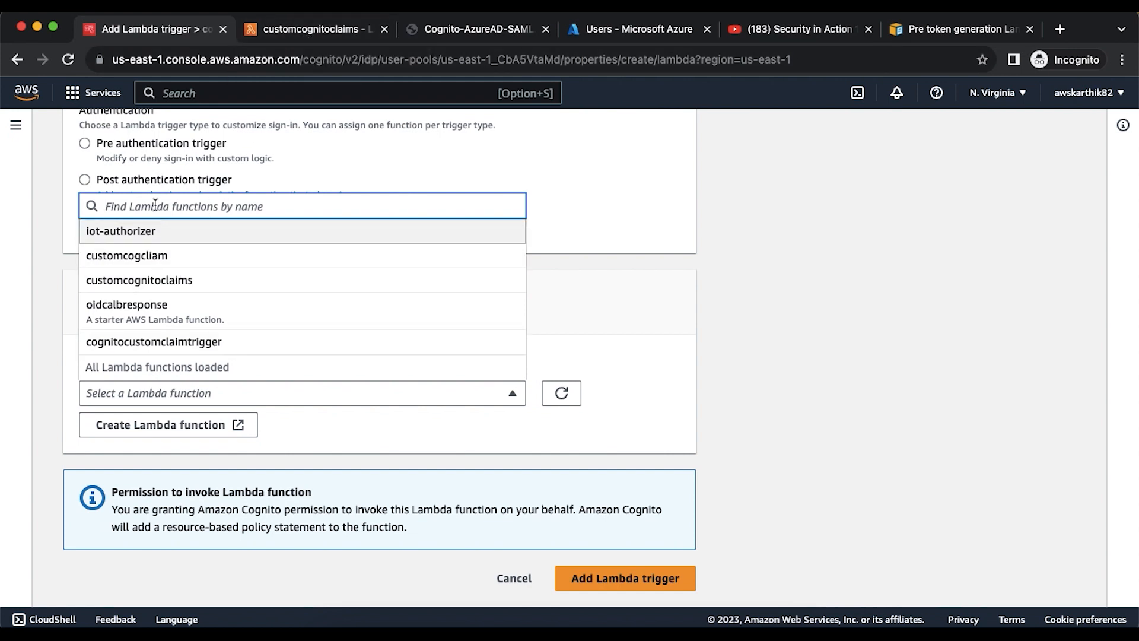
pyautogui.click(158, 281)
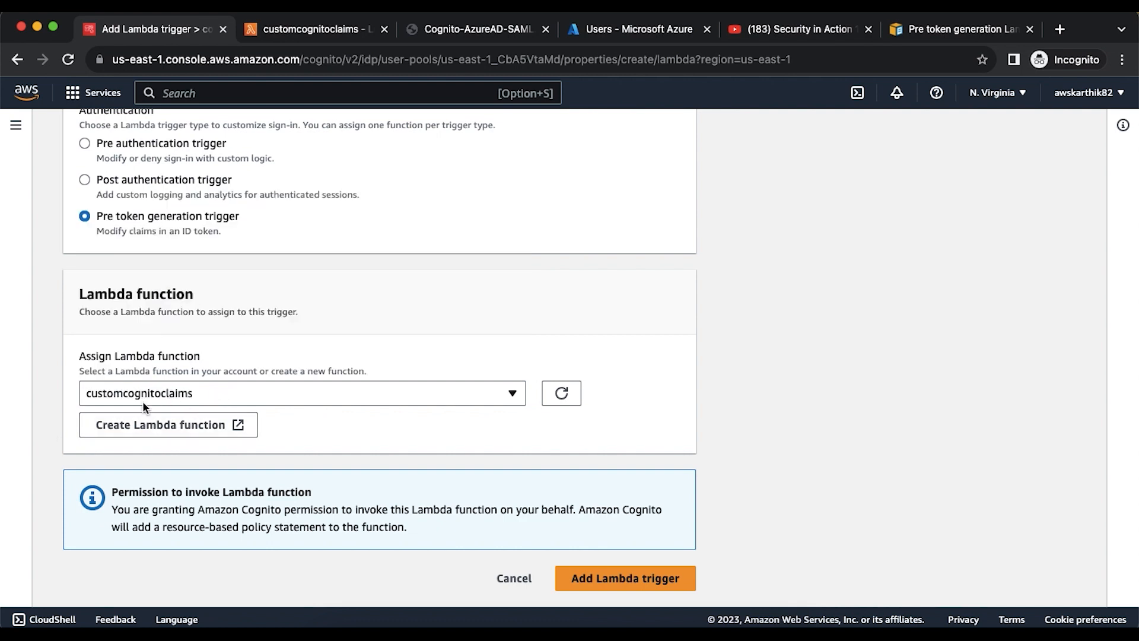
pyautogui.click(612, 579)
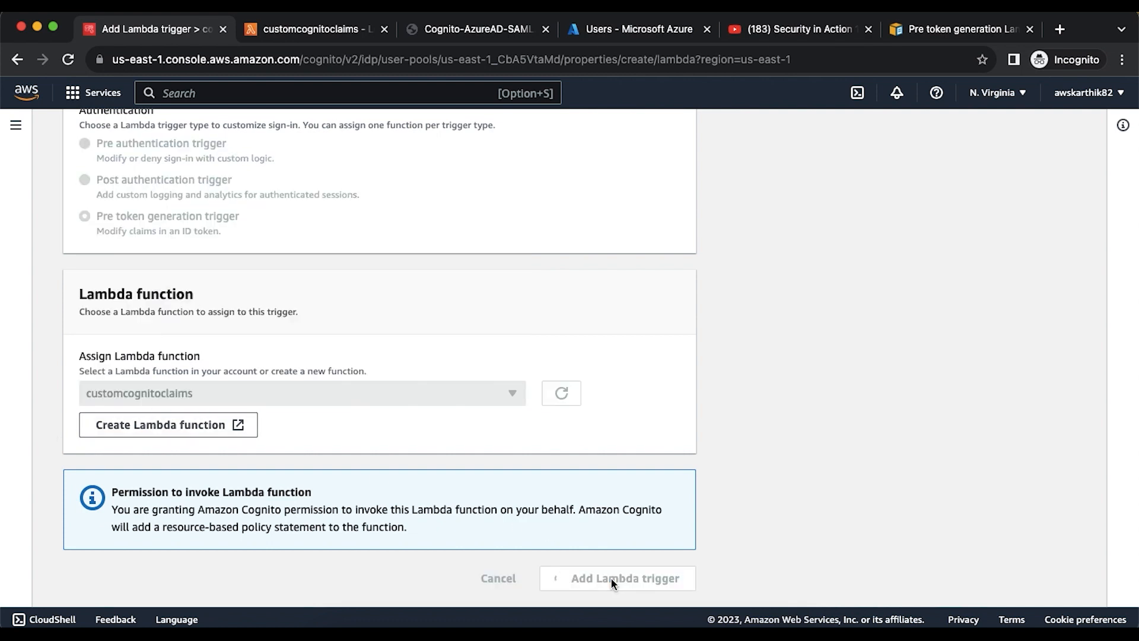
pyautogui.scroll(-3, 776, 457)
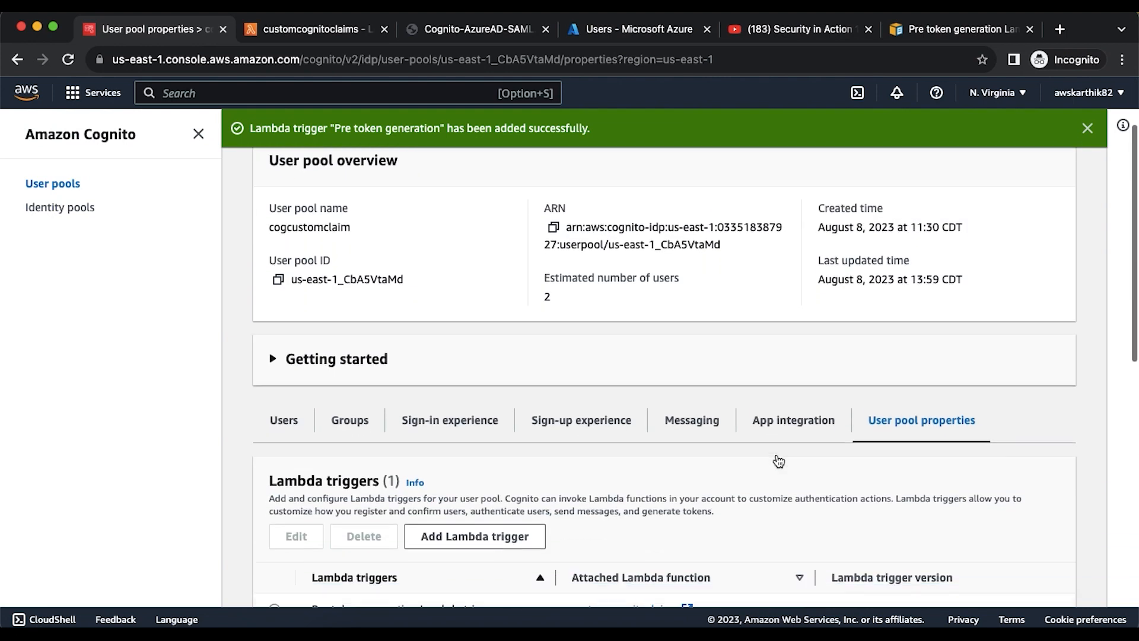
pyautogui.scroll(-3, 776, 460)
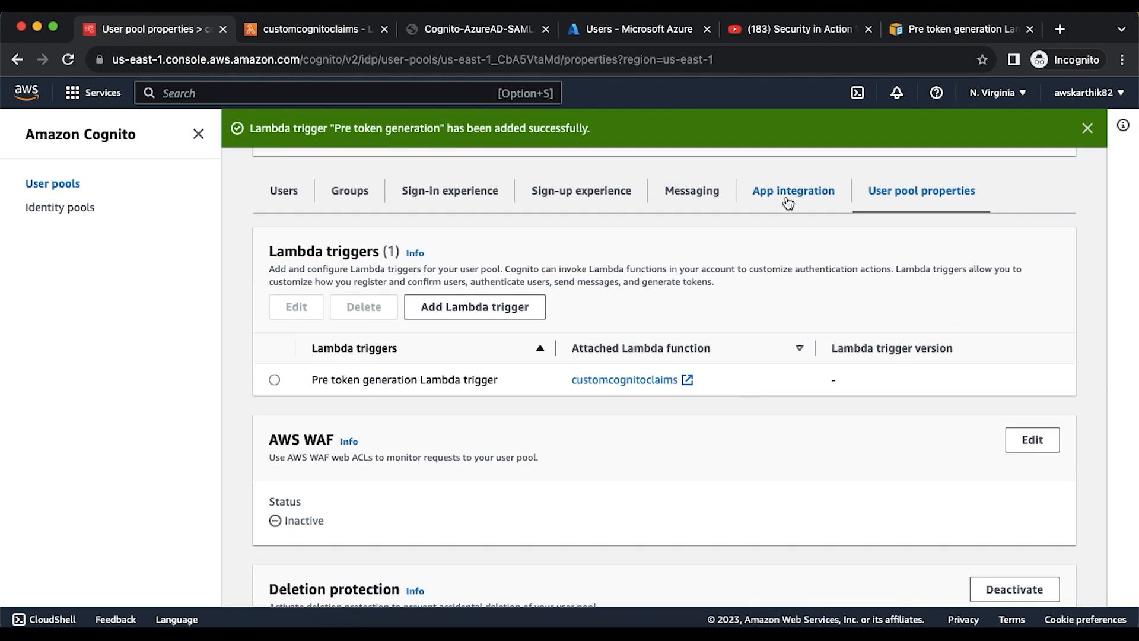
# - Copy the View Hosted UI link address from the cusclaimclient app client page
pyautogui.click(787, 196)
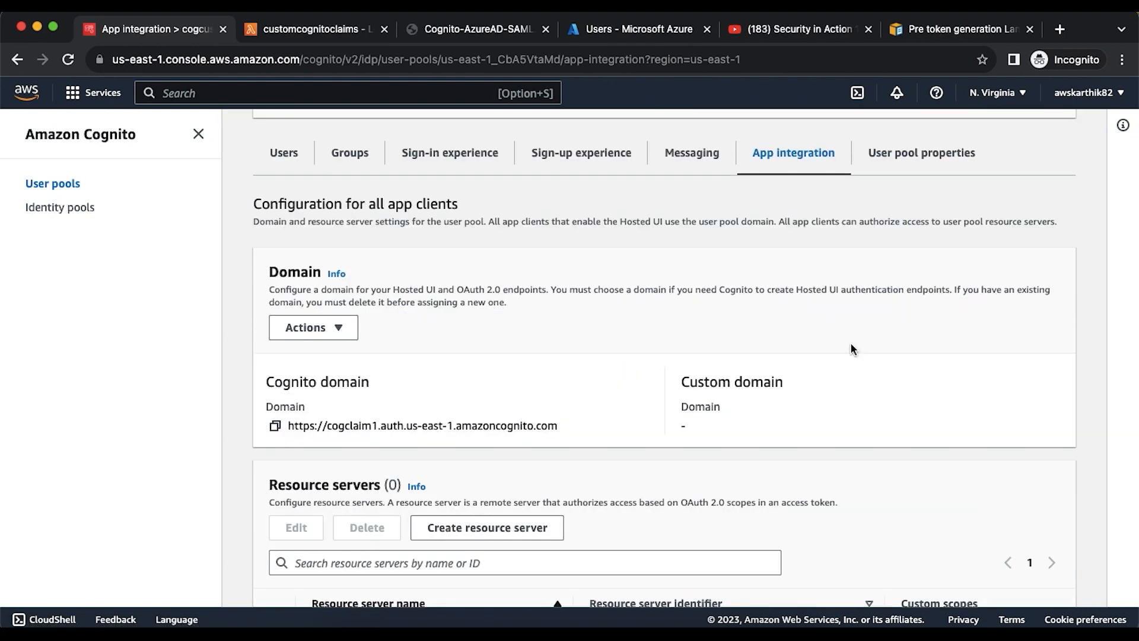
pyautogui.scroll(-10, 849, 348)
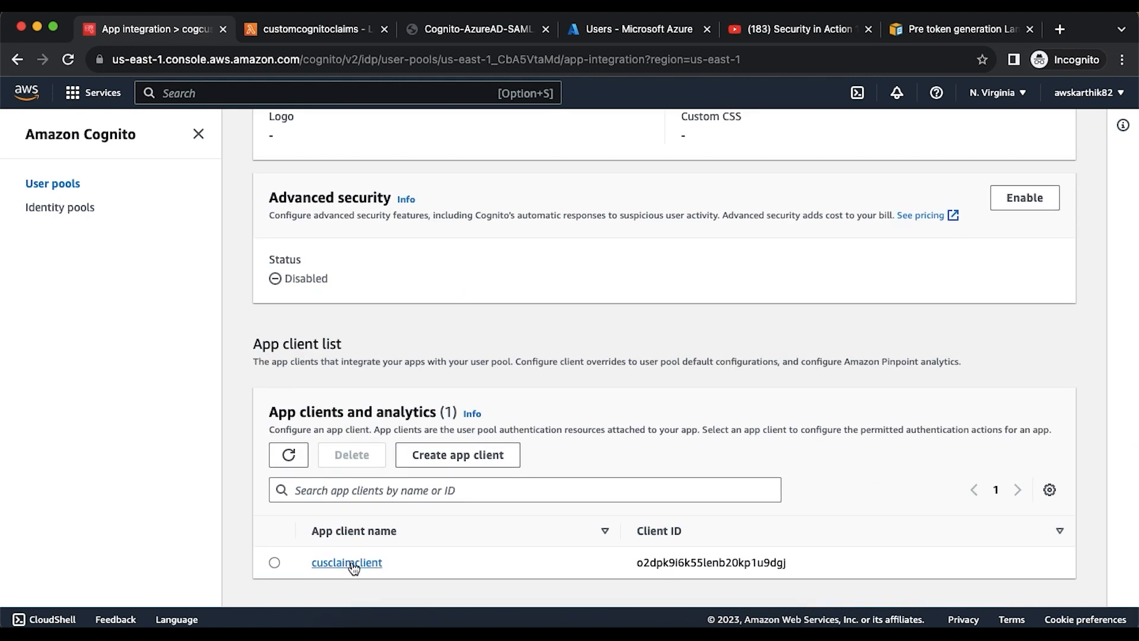
pyautogui.click(350, 562)
pyautogui.scroll(-6, 726, 496)
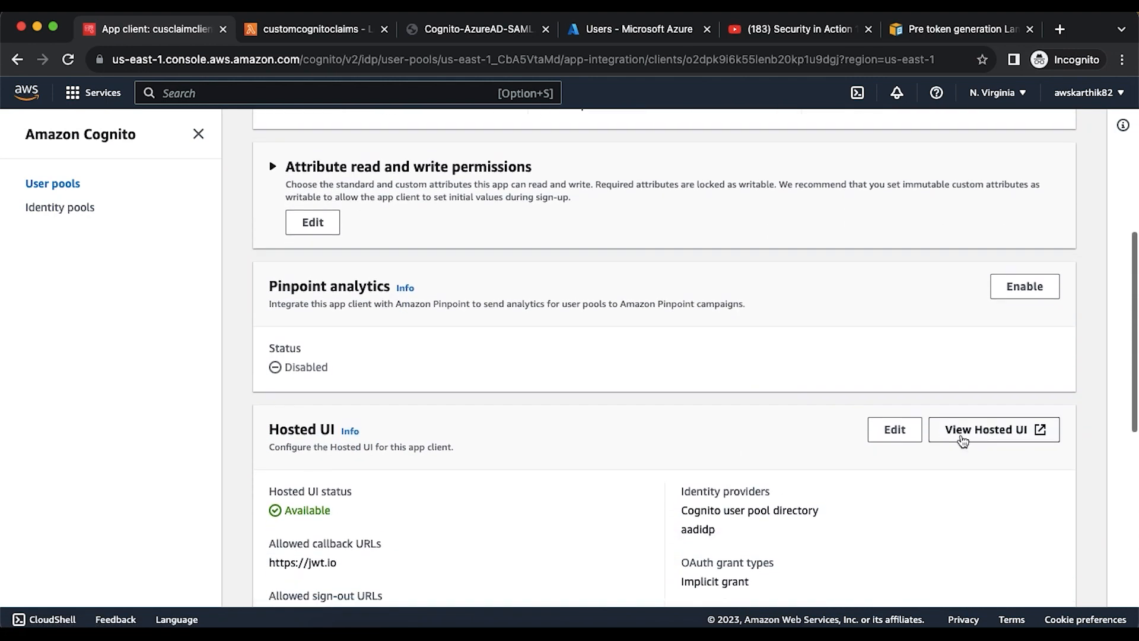
pyautogui.rightClick(967, 428)
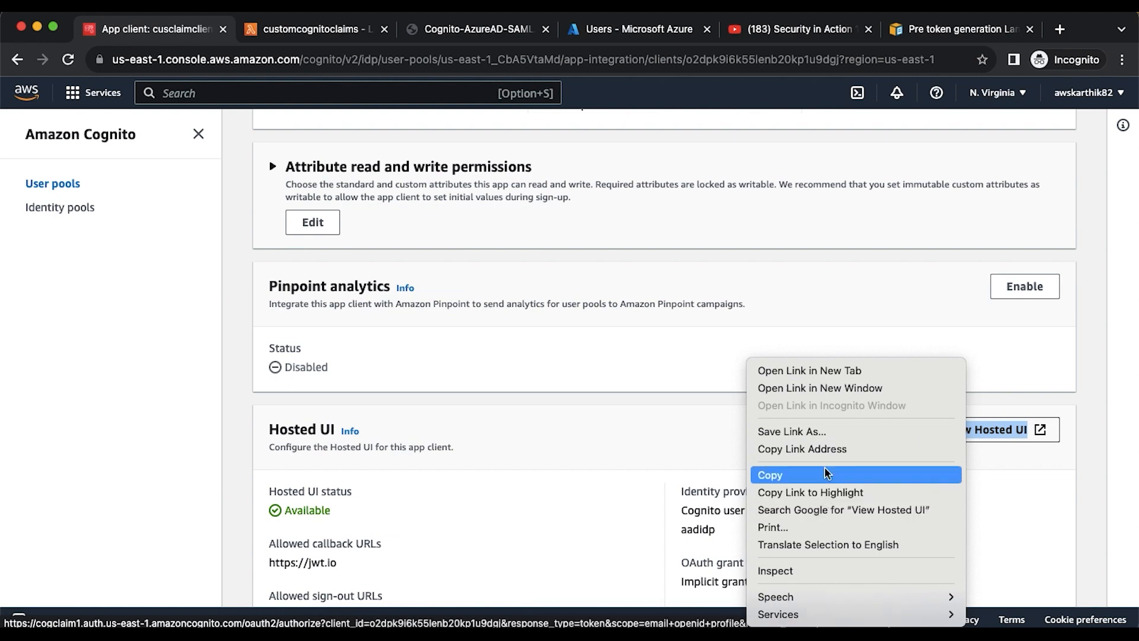
pyautogui.click(824, 451)
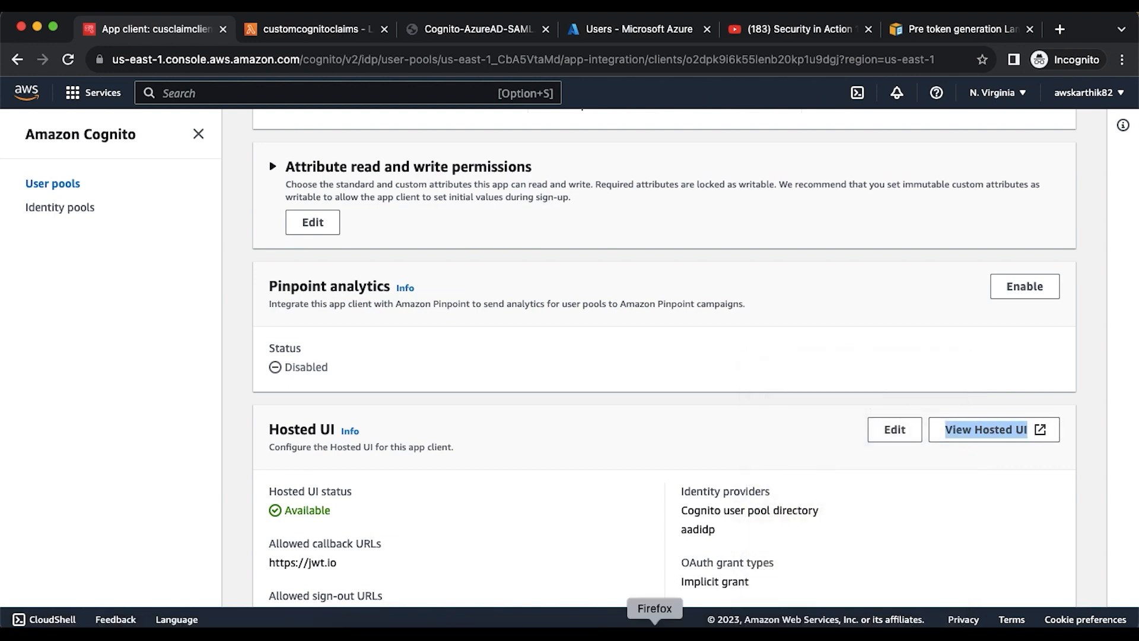
pyautogui.click(655, 633)
# - Load the Hosted UI sign-in link and sign in with the saved test user
pyautogui.click(1062, 60)
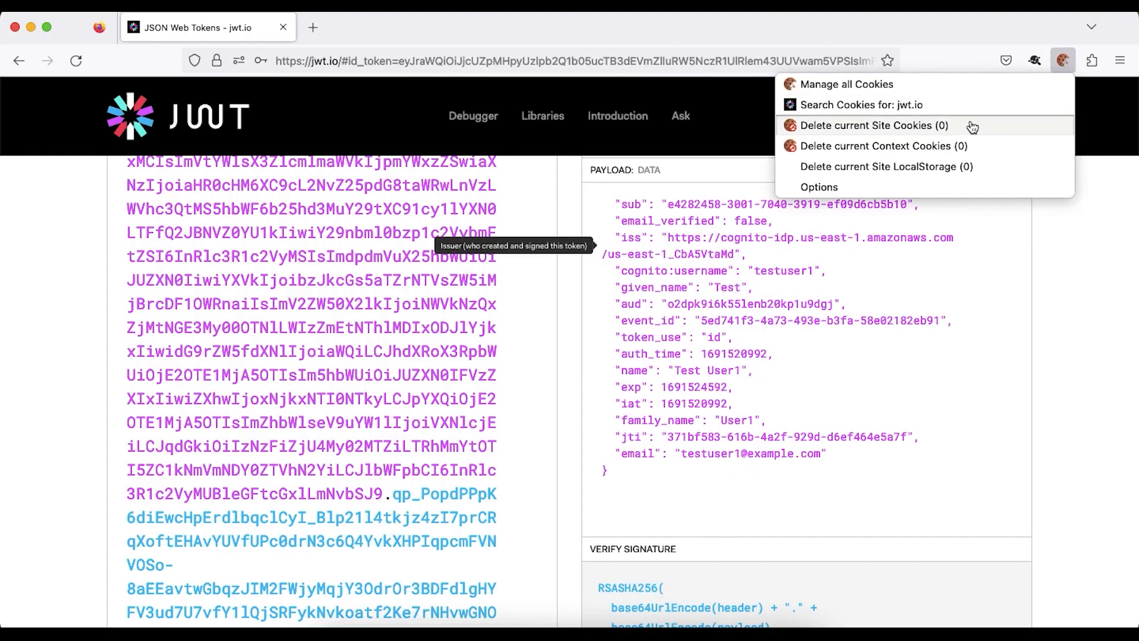
pyautogui.click(1058, 238)
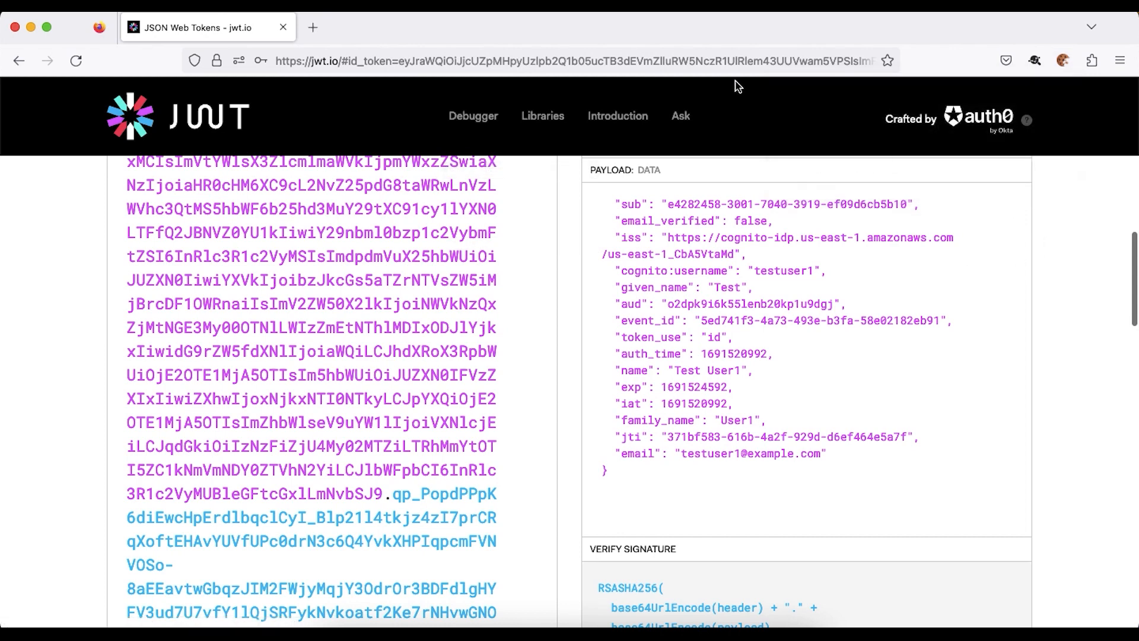
pyautogui.click(727, 60)
pyautogui.press('cmd+v')
pyautogui.press('Return')
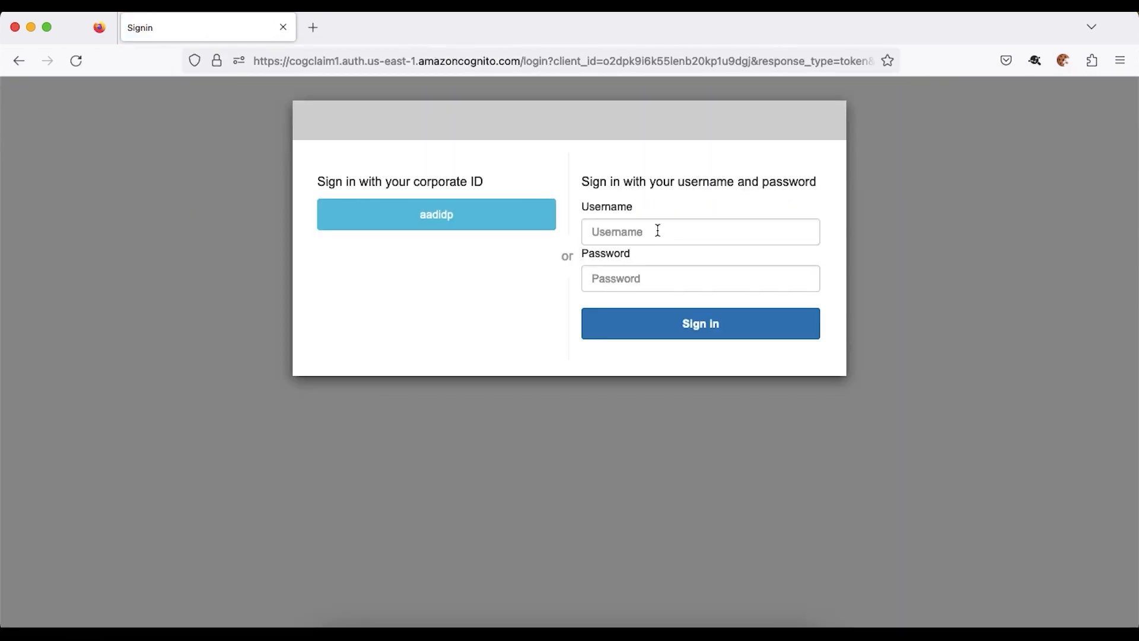
pyautogui.click(657, 230)
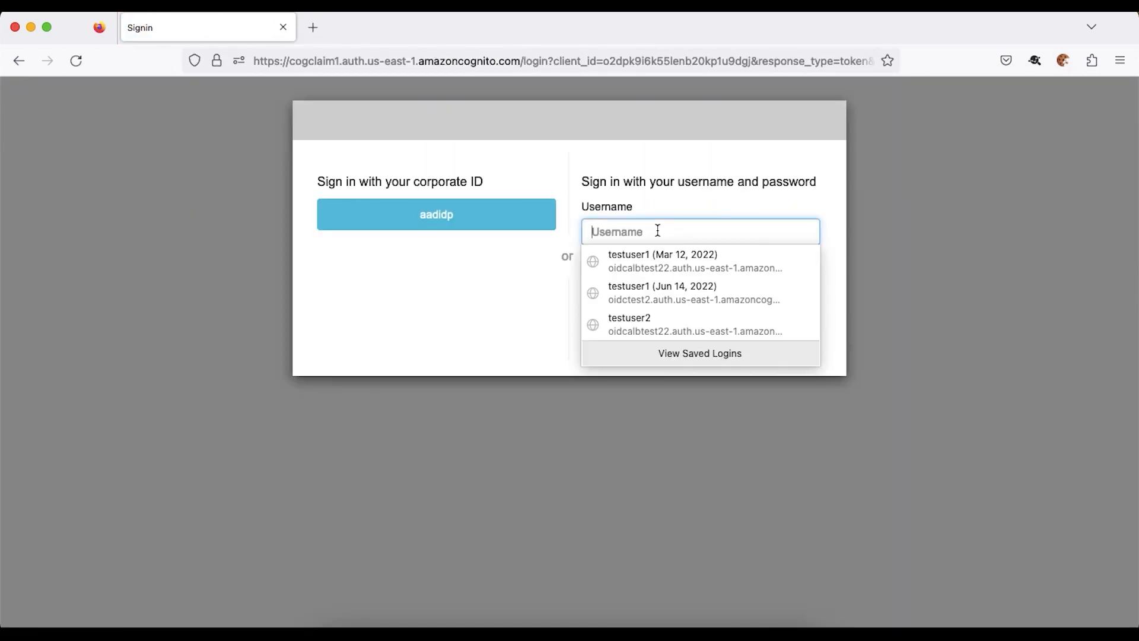
pyautogui.click(660, 259)
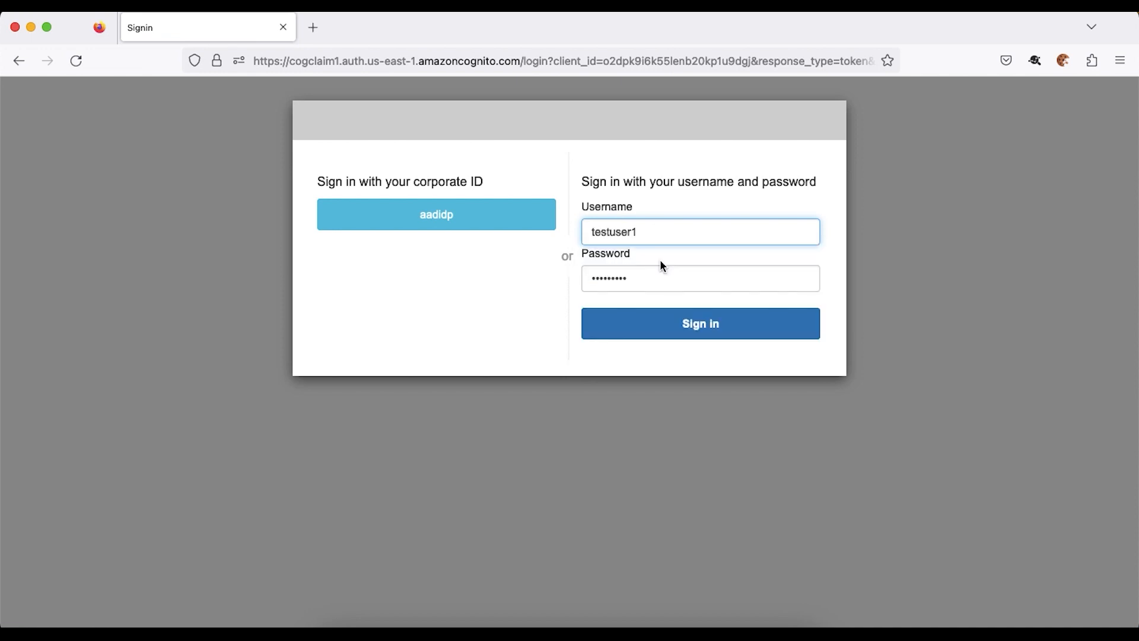
pyautogui.click(695, 331)
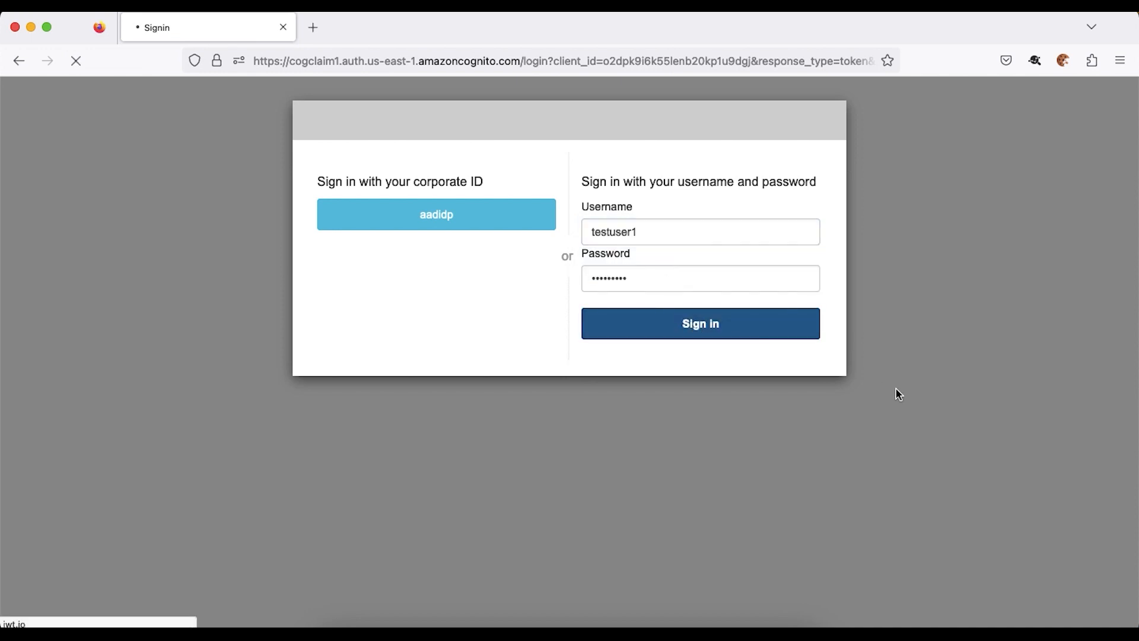
# - Highlight the my_first_attribute and my_second_attribute claims in the decoded payload
pyautogui.scroll(-10, 896, 387)
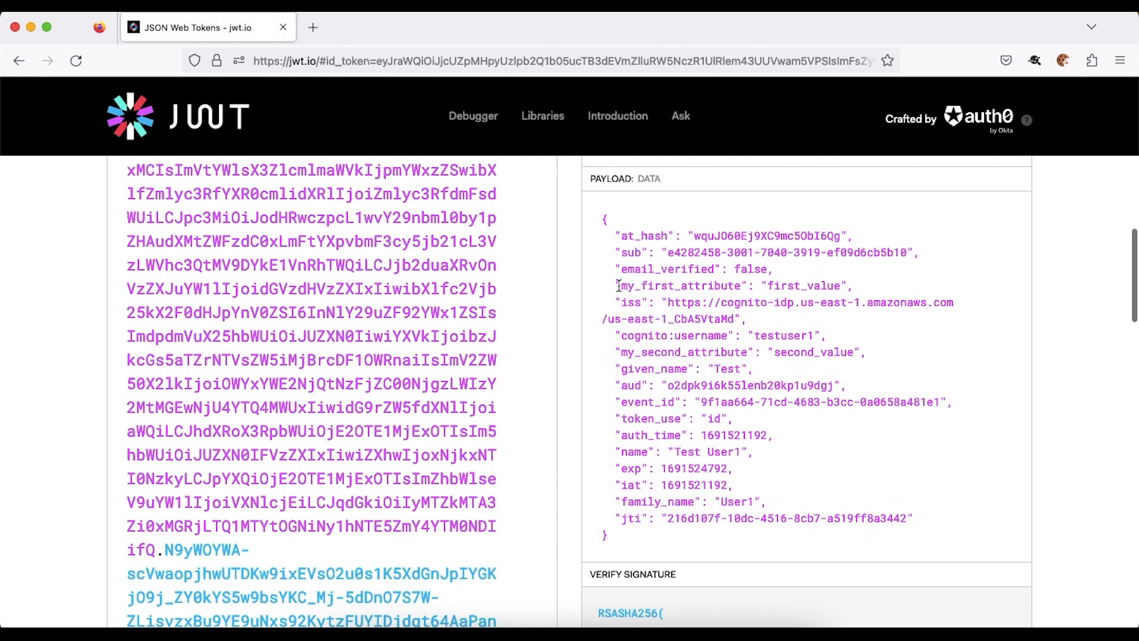
pyautogui.moveTo(619, 286); pyautogui.dragTo(731, 279)
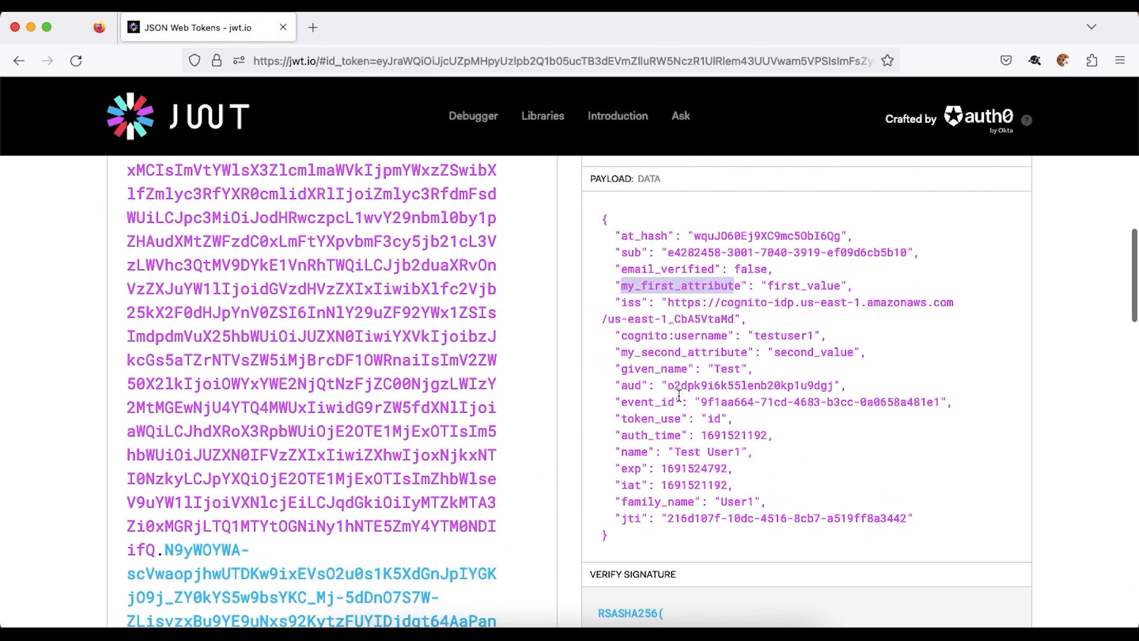
pyautogui.moveTo(621, 354); pyautogui.dragTo(747, 351)
pyautogui.moveTo(712, 452)
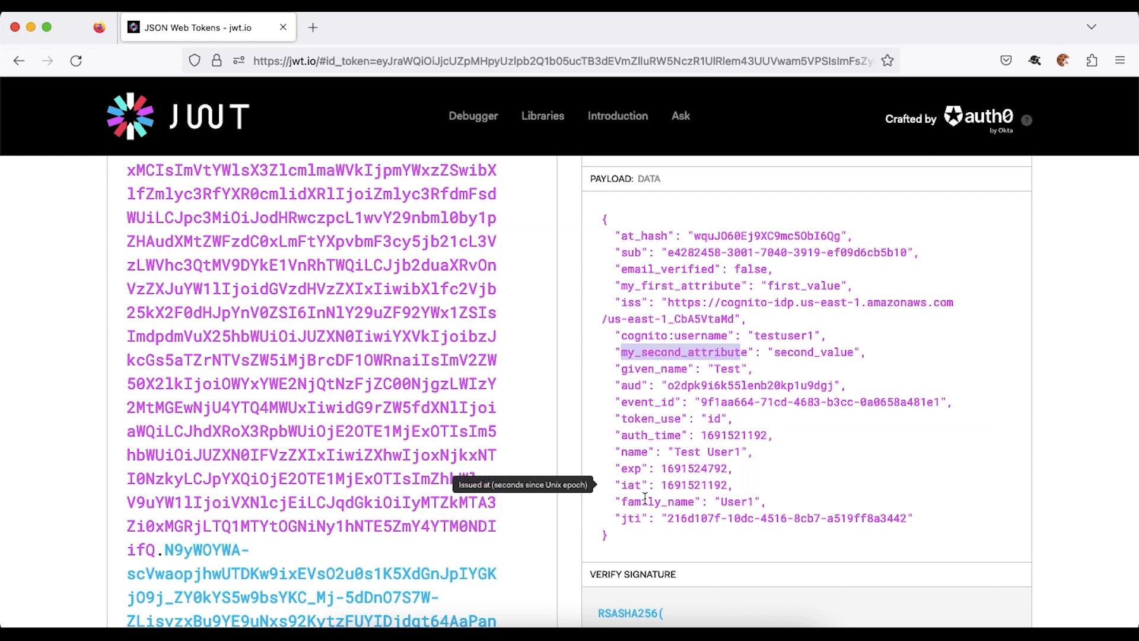
pyautogui.click(458, 634)
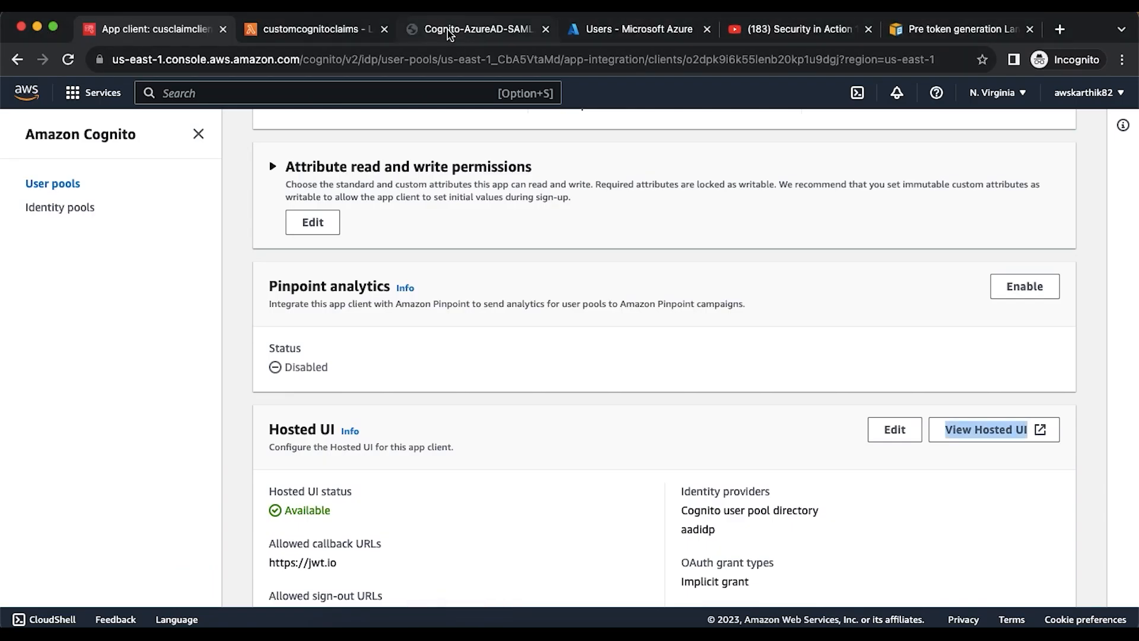
# - Prefix the split-off comma and the claimsToSuppress line with // in index.mjs, then deploy
pyautogui.click(299, 31)
pyautogui.click(501, 325)
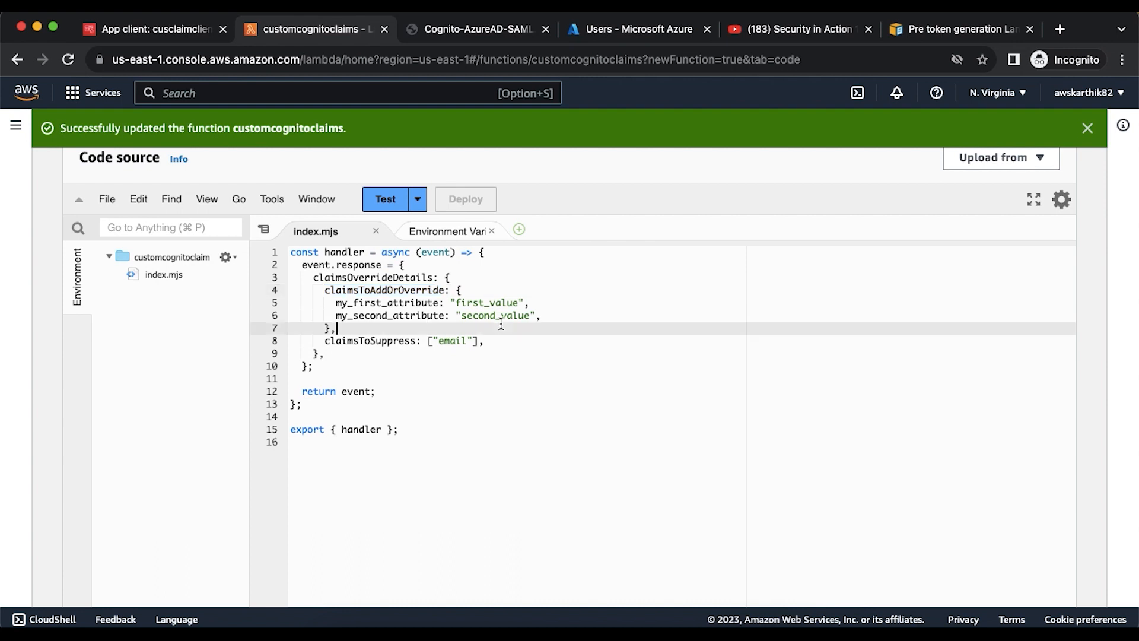
pyautogui.click(331, 330)
pyautogui.press('Return')
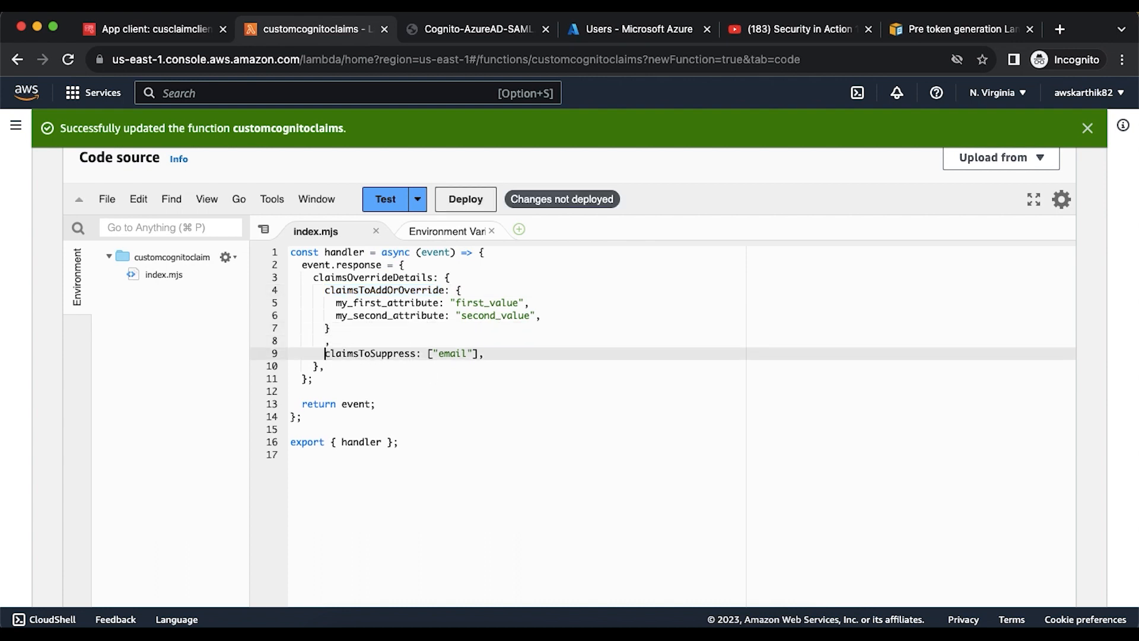
pyautogui.write('//')
pyautogui.press('Down')
pyautogui.press('super+s')
pyautogui.write('//')
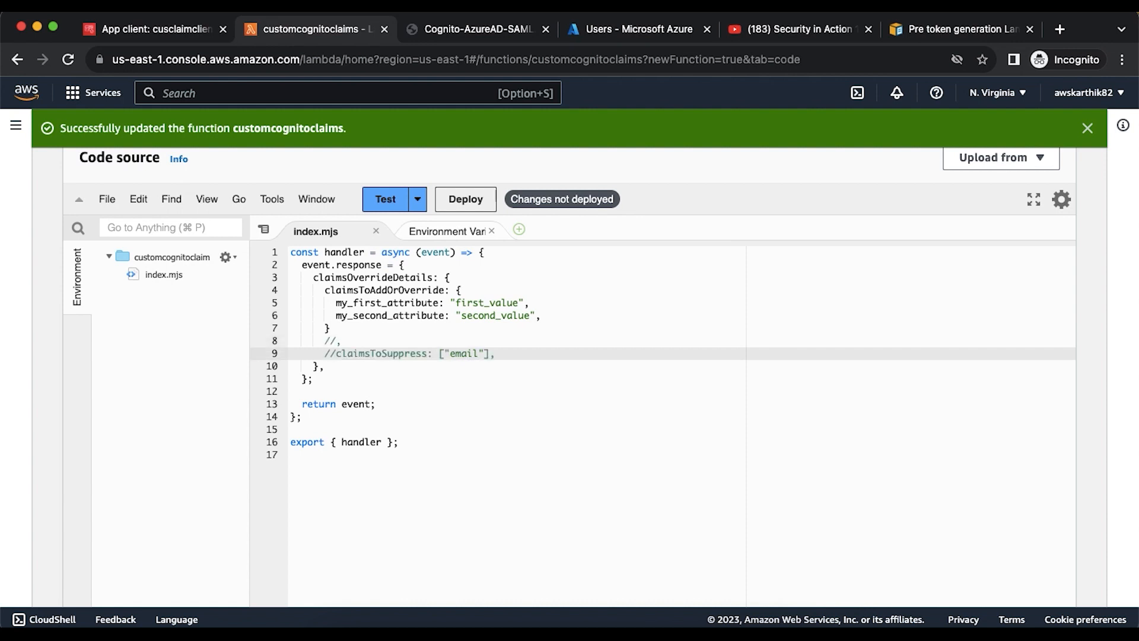
pyautogui.click(471, 200)
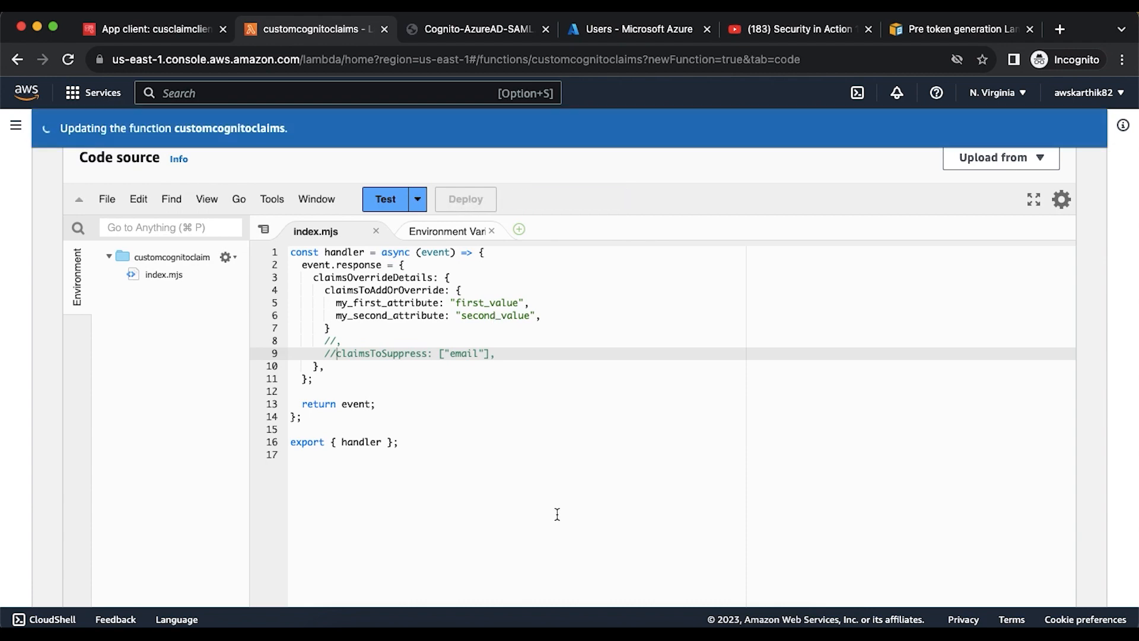
pyautogui.click(655, 631)
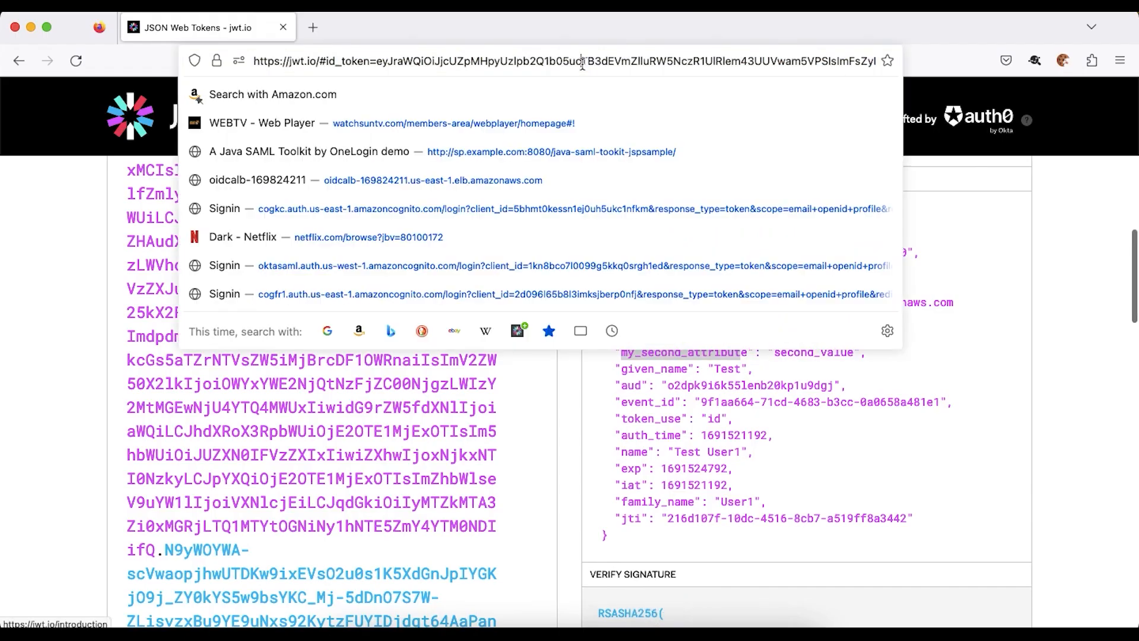
# - Delete the current context cookies and sign in again through the Hosted UI link
pyautogui.press('super+l')
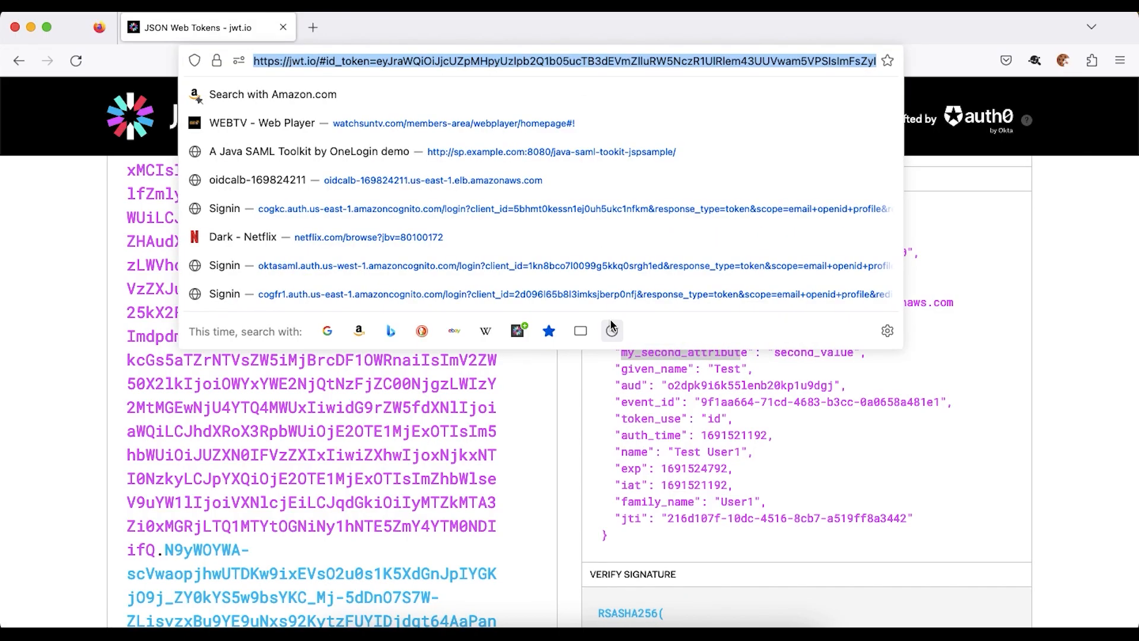
pyautogui.click(1062, 65)
pyautogui.click(940, 146)
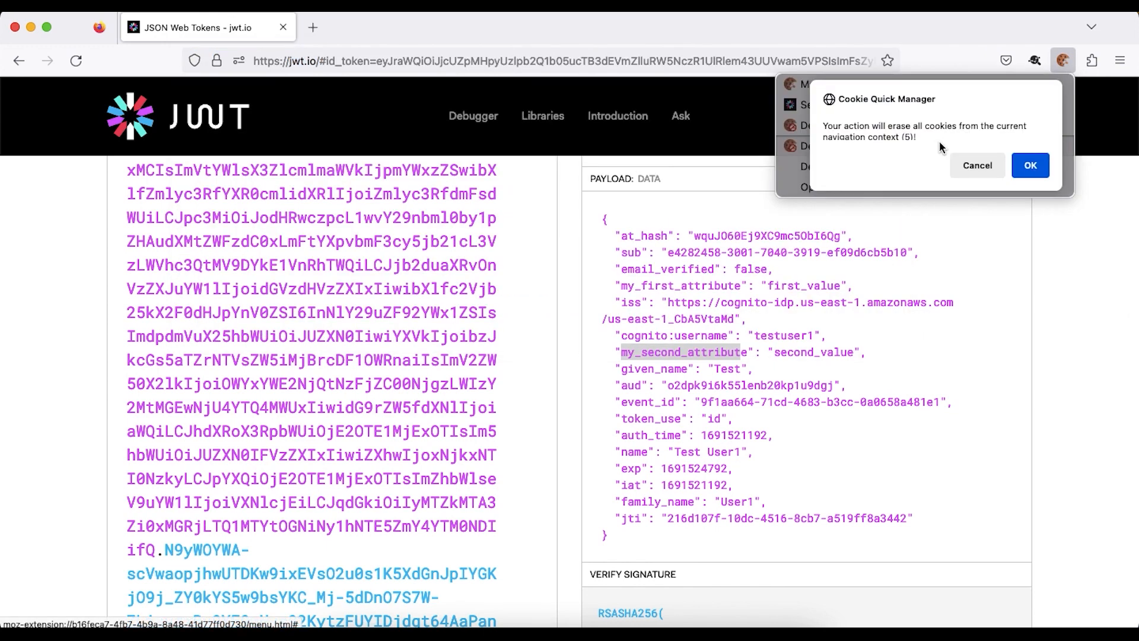
pyautogui.click(1028, 174)
pyautogui.press('super+v')
pyautogui.press('Return')
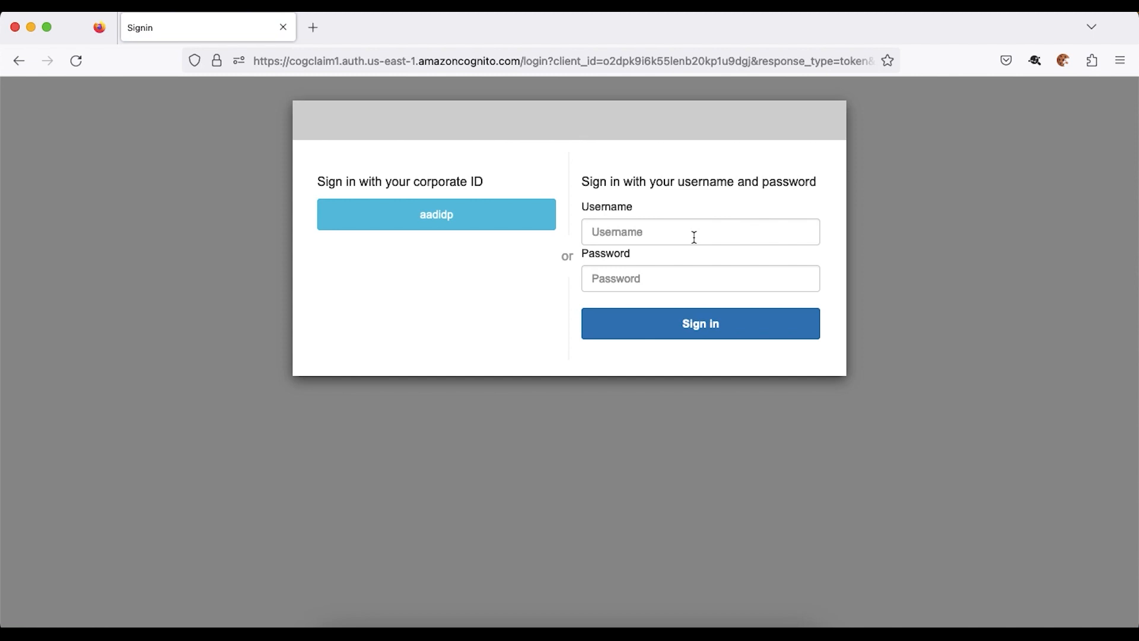
pyautogui.click(694, 232)
pyautogui.click(691, 255)
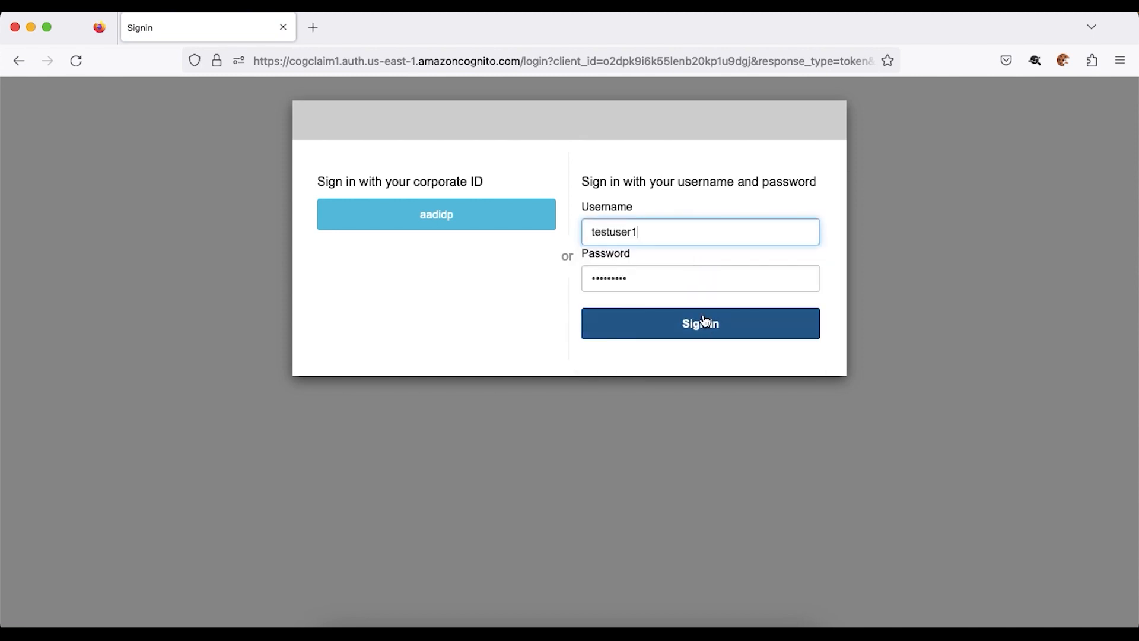
pyautogui.click(706, 325)
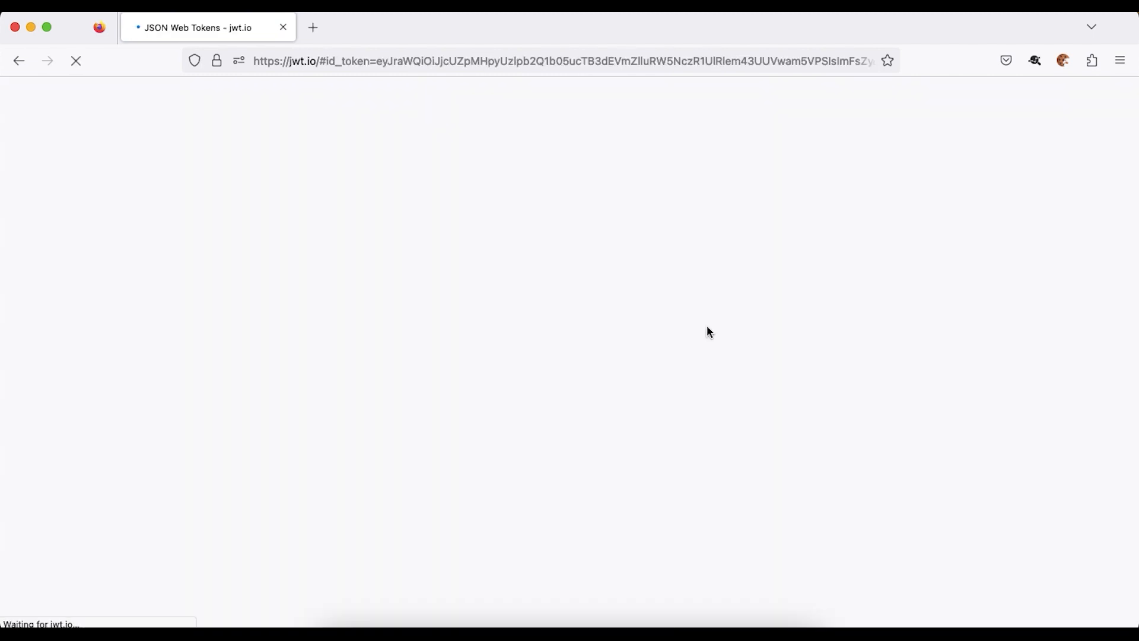
# - Check that the email claim is back in the payload, then erase the context cookies again
pyautogui.scroll(-6, 727, 372)
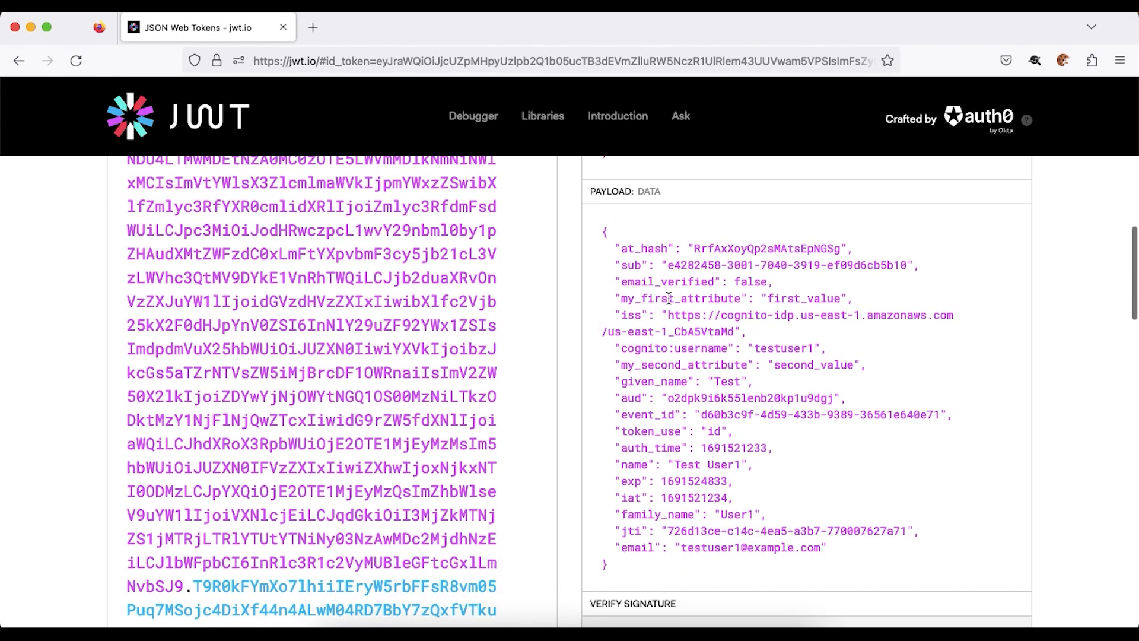
pyautogui.moveTo(616, 546); pyautogui.dragTo(815, 544)
pyautogui.click(780, 502)
pyautogui.scroll(8, 960, 229)
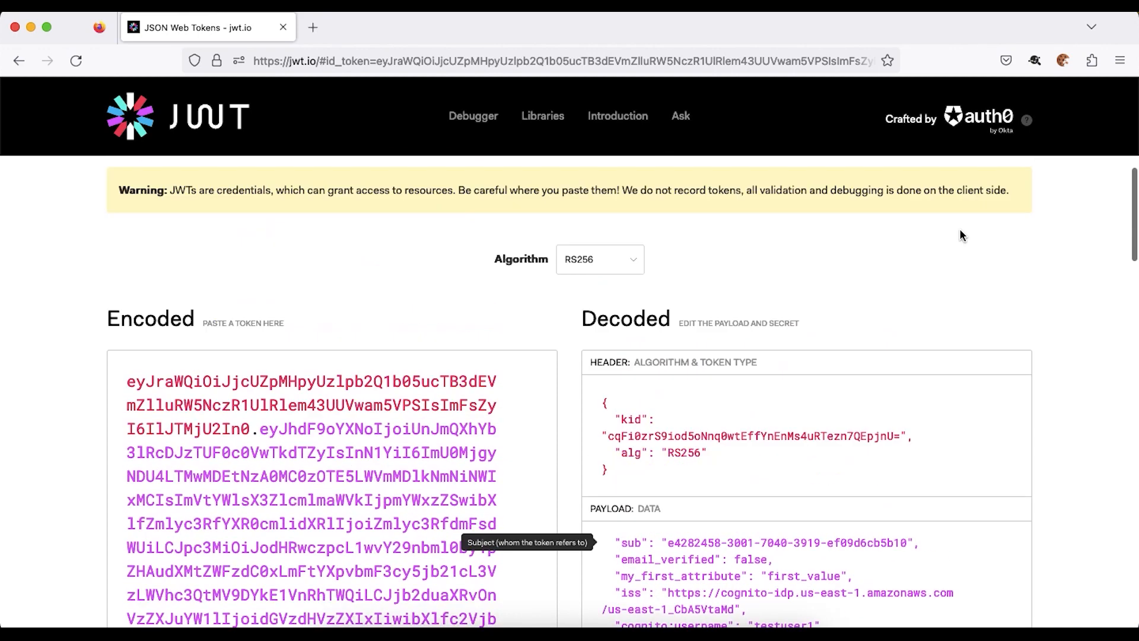
pyautogui.click(1068, 58)
pyautogui.click(957, 145)
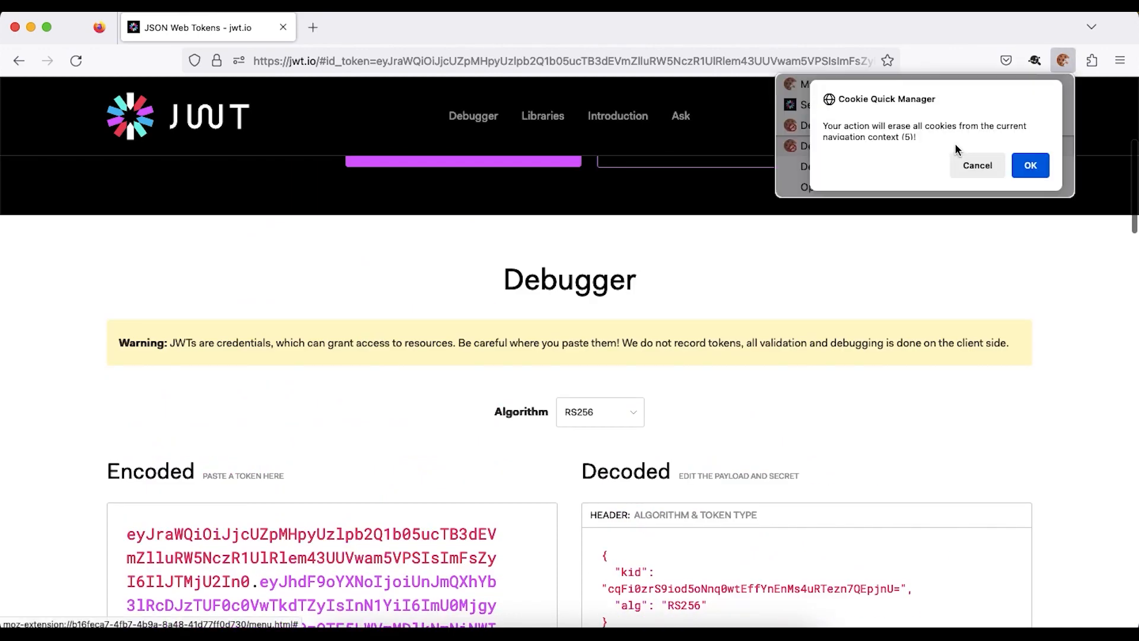
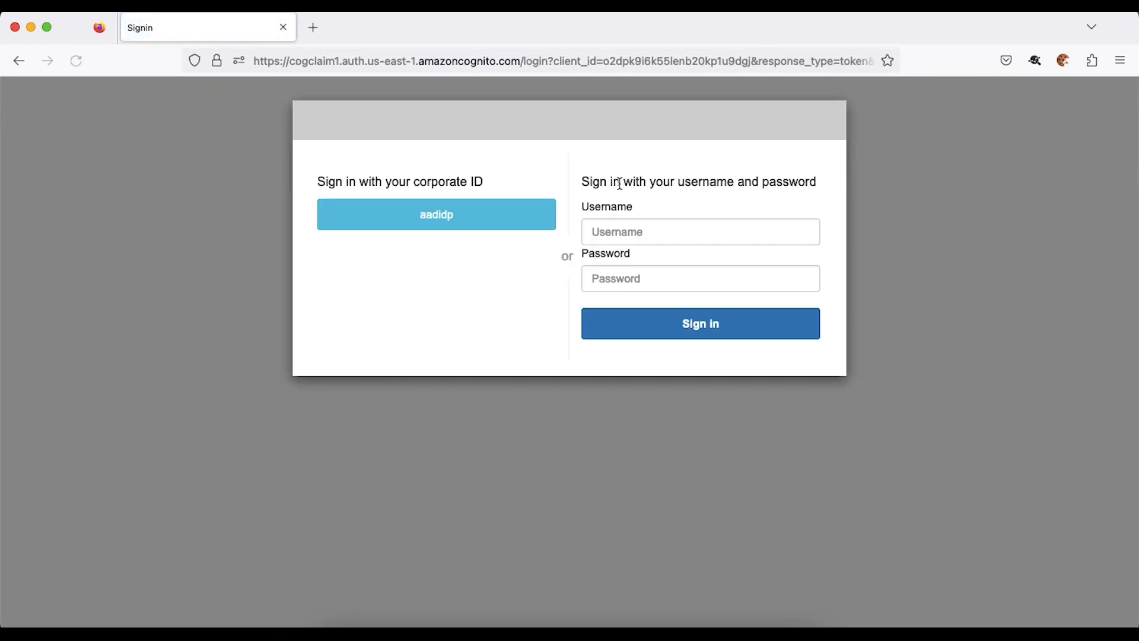
# - Sign in through the aadidp corporate identity provider with the Microsoft account and stay signed in
pyautogui.click(447, 216)
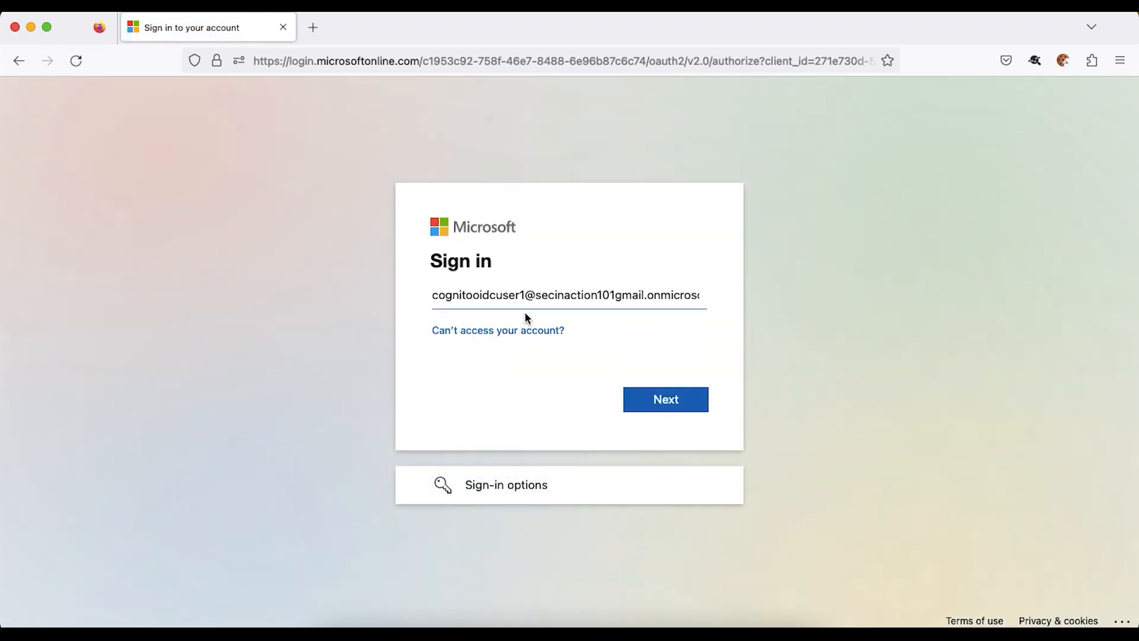
pyautogui.click(668, 399)
pyautogui.click(675, 430)
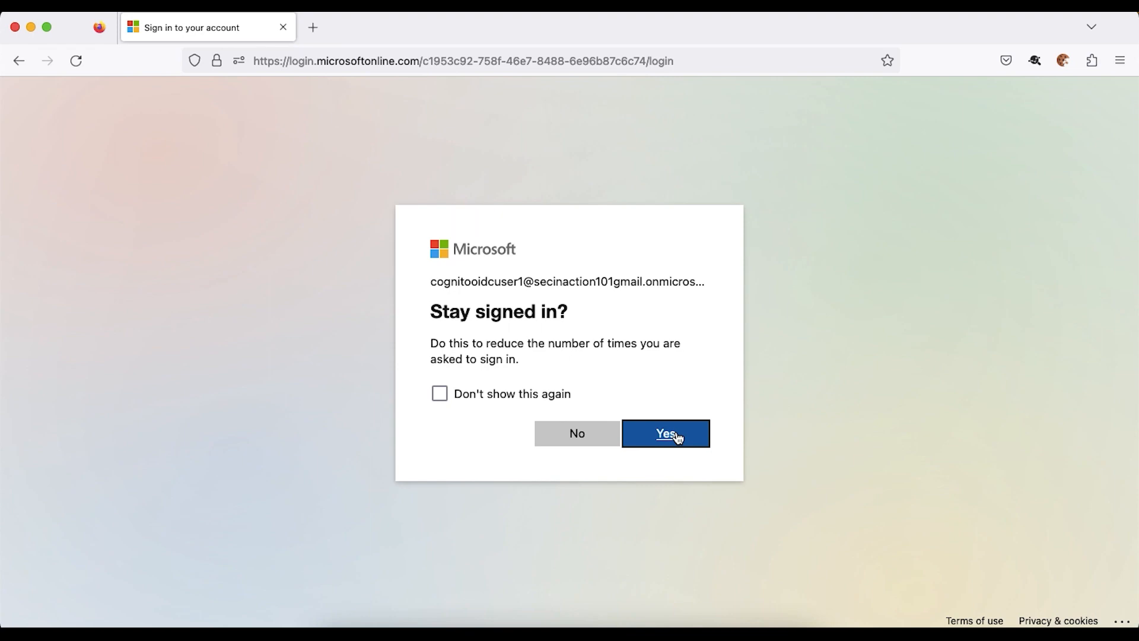
pyautogui.click(676, 432)
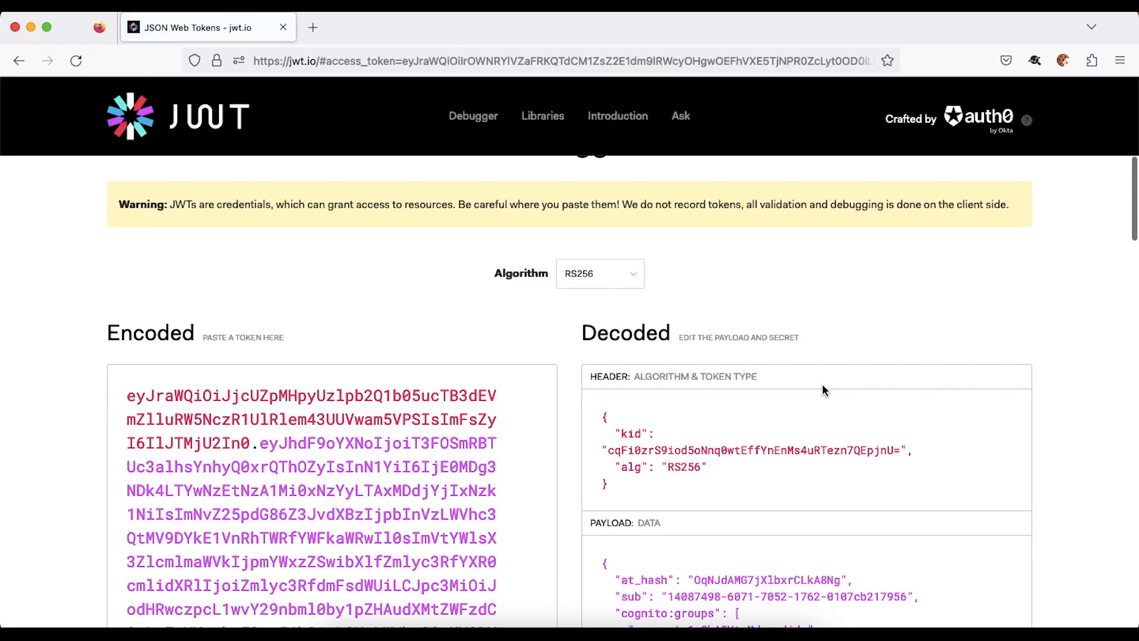
# - Inspect the decoded ID token's my_first_attribute, my_second_attribute and email claims in jwt.io
pyautogui.scroll(-10, 822, 384)
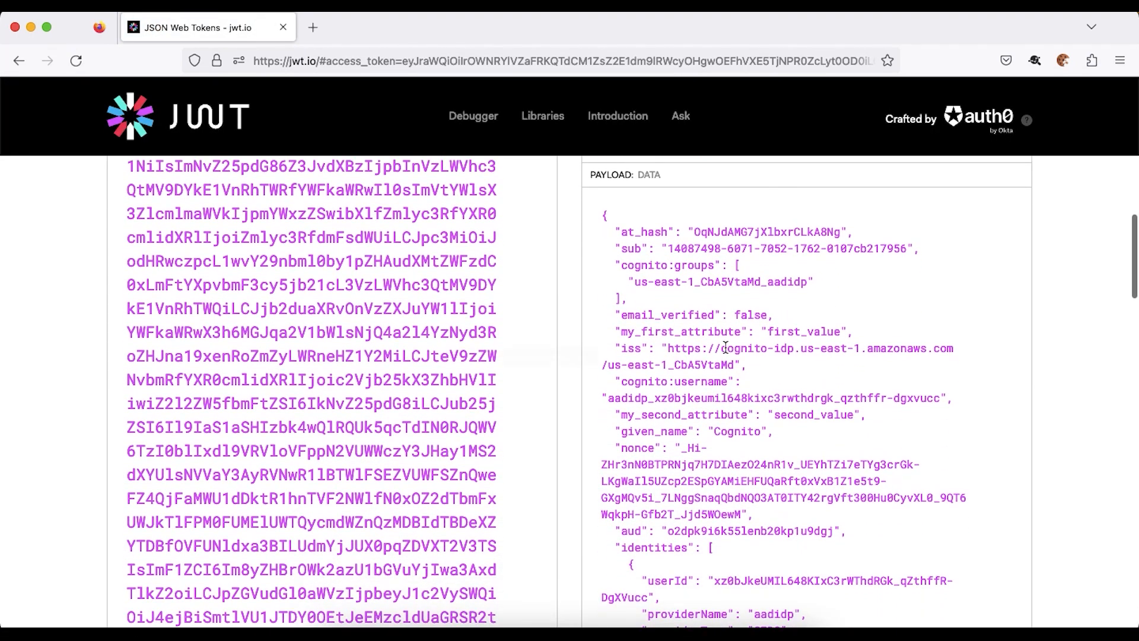
pyautogui.doubleClick(692, 332)
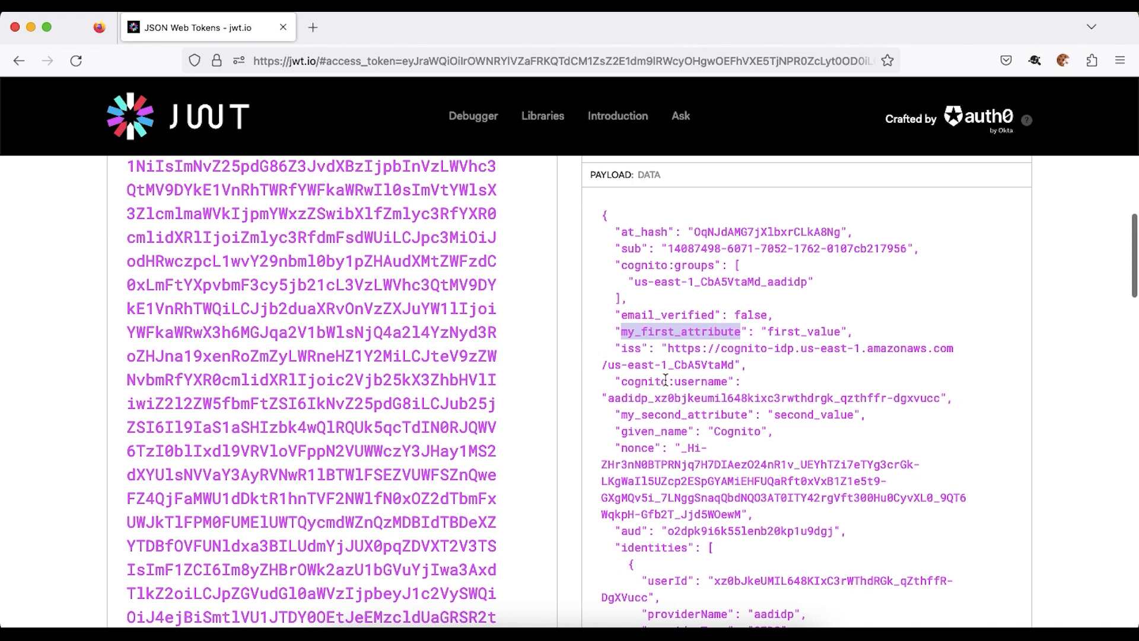
pyautogui.scroll(-5, 665, 380)
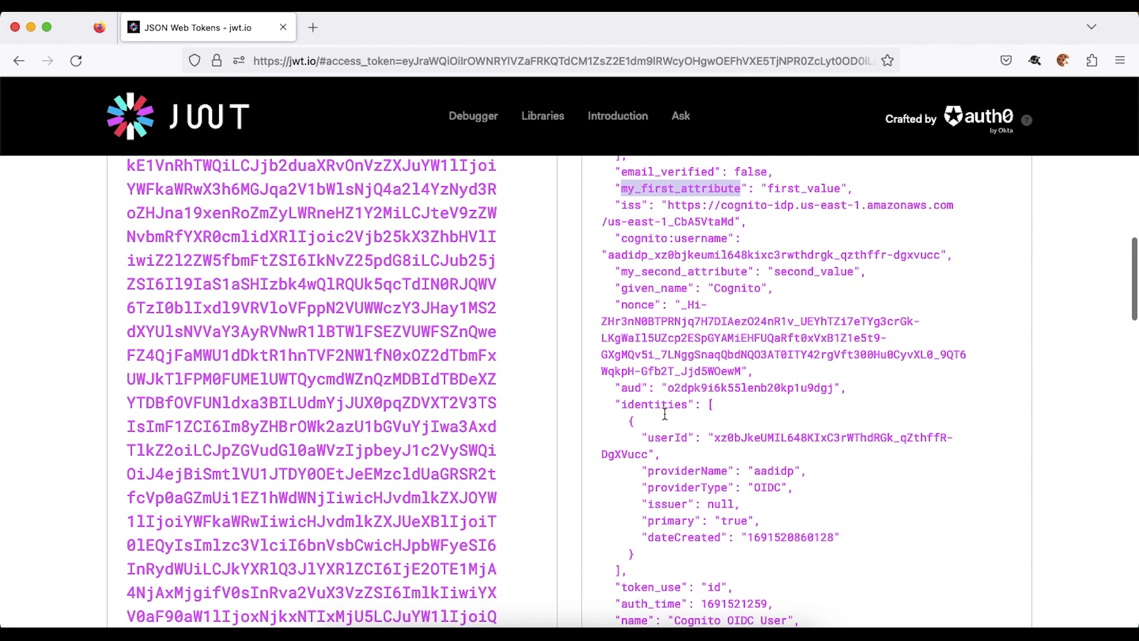
pyautogui.scroll(-8, 666, 414)
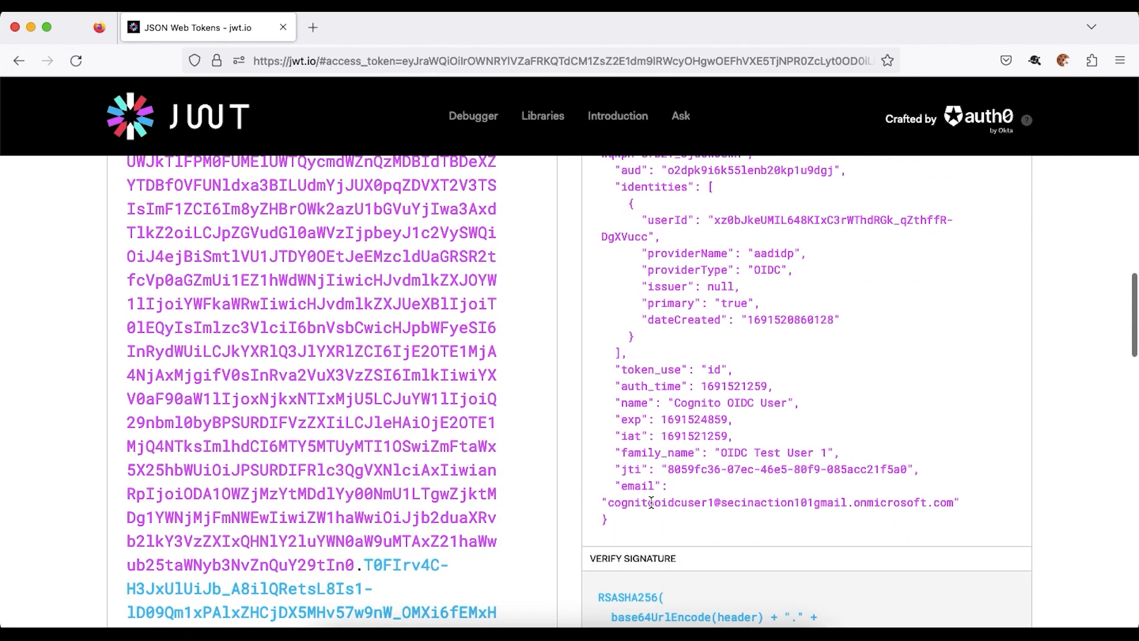
pyautogui.doubleClick(638, 483)
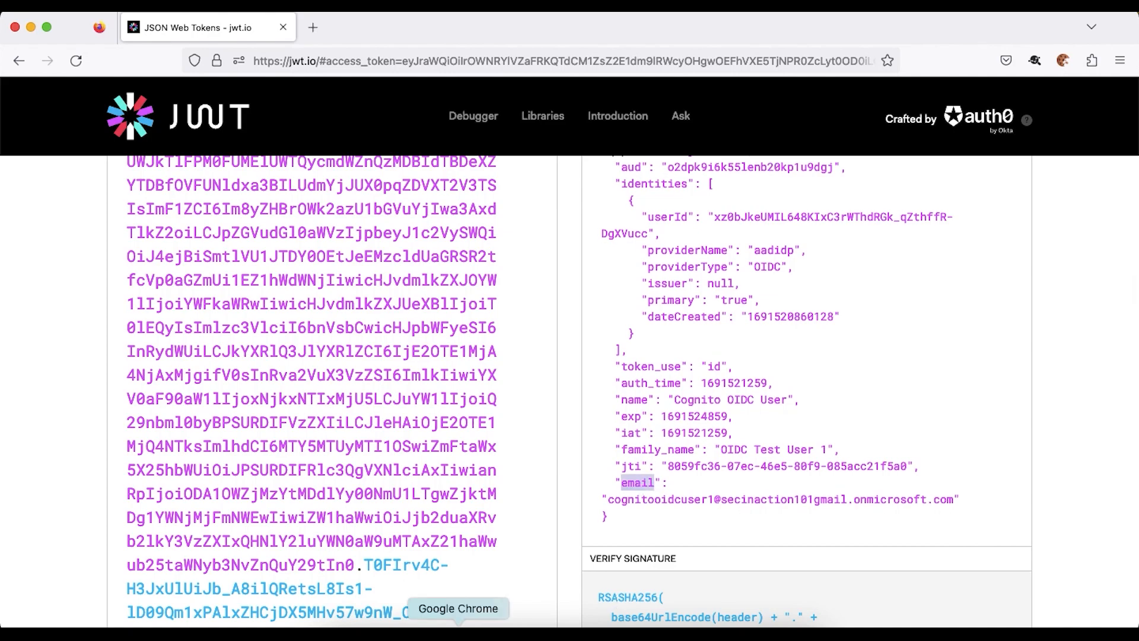
pyautogui.click(458, 634)
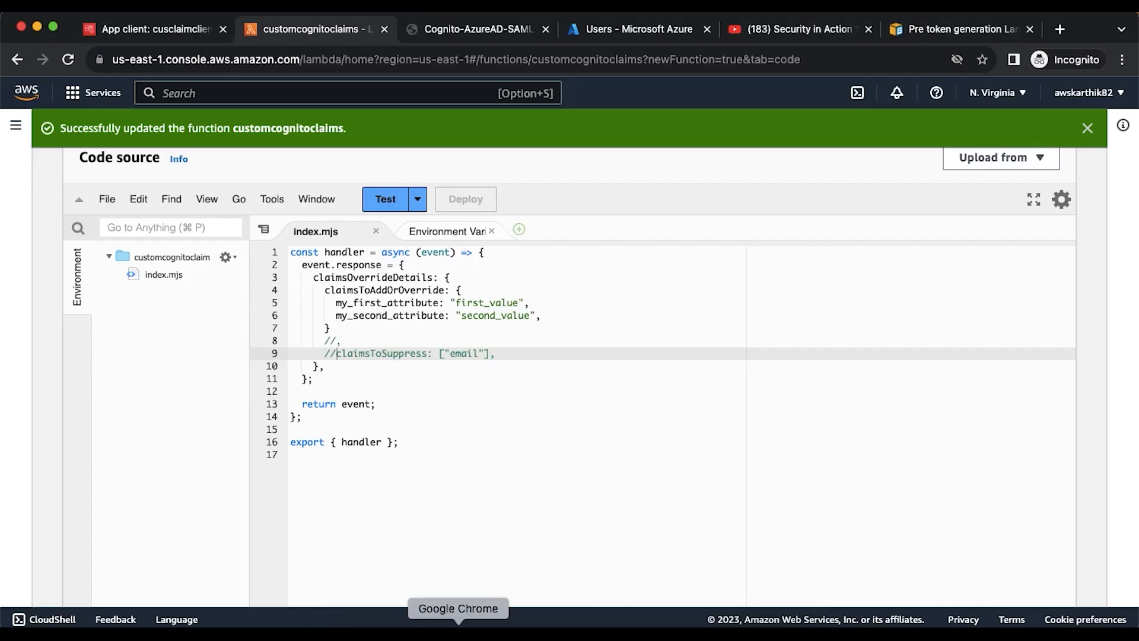
# - Add console.log("event :" + event) after the handler's first line, save index.mjs and deploy
pyautogui.click(492, 252)
pyautogui.press('Return')
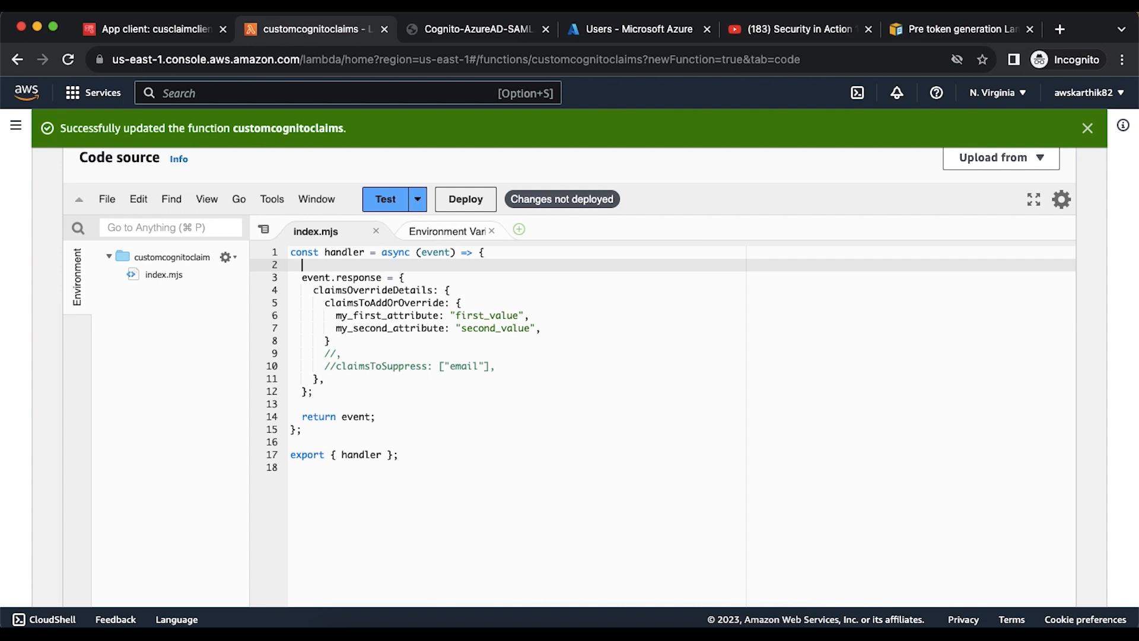
pyautogui.write('console.lo')
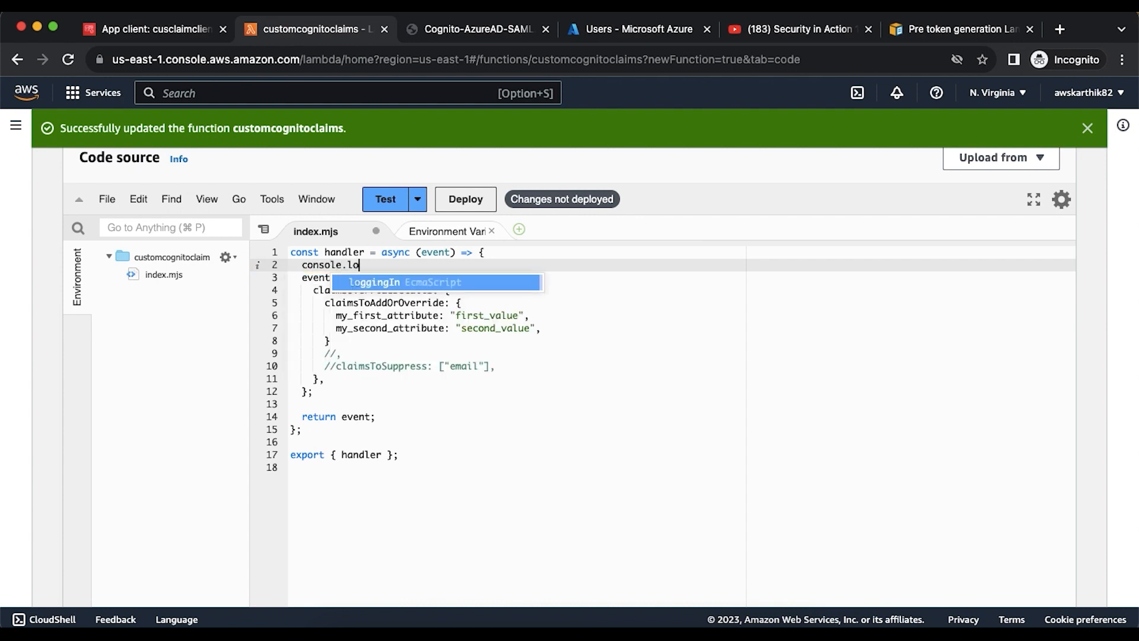
pyautogui.write('g("eve')
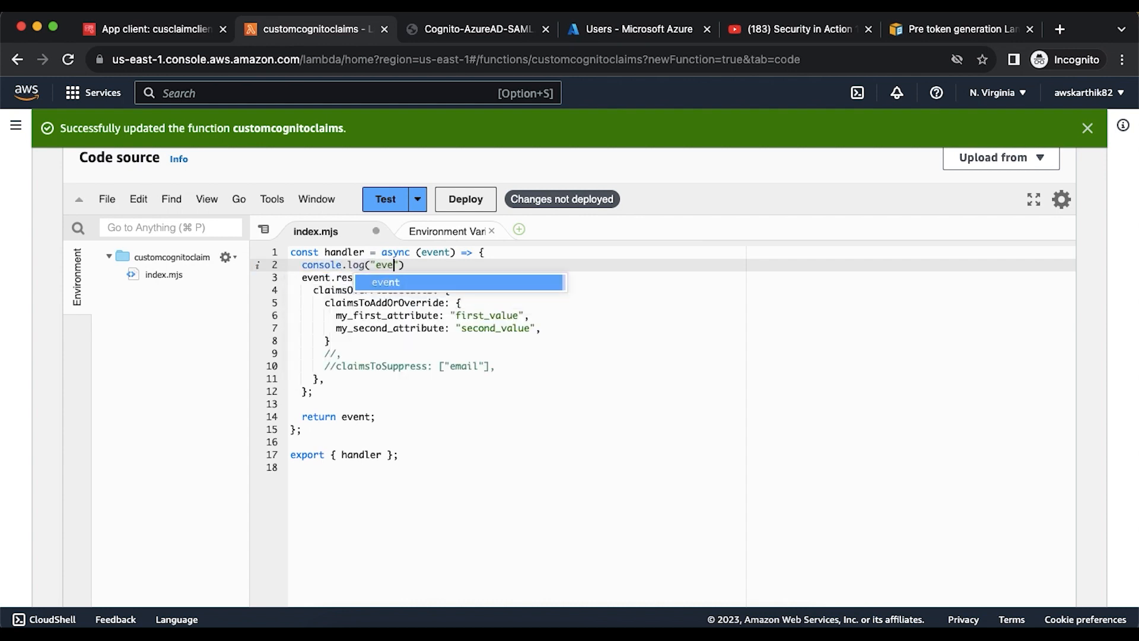
pyautogui.write('nt ')
pyautogui.write(':" + event')
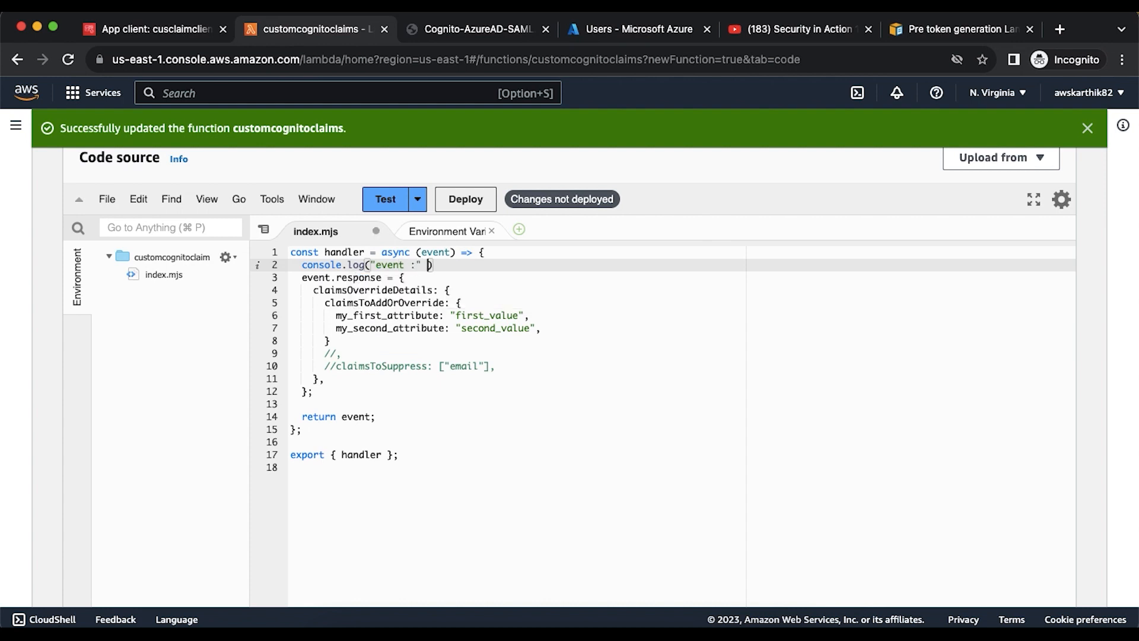
pyautogui.write(')')
pyautogui.press('super+s')
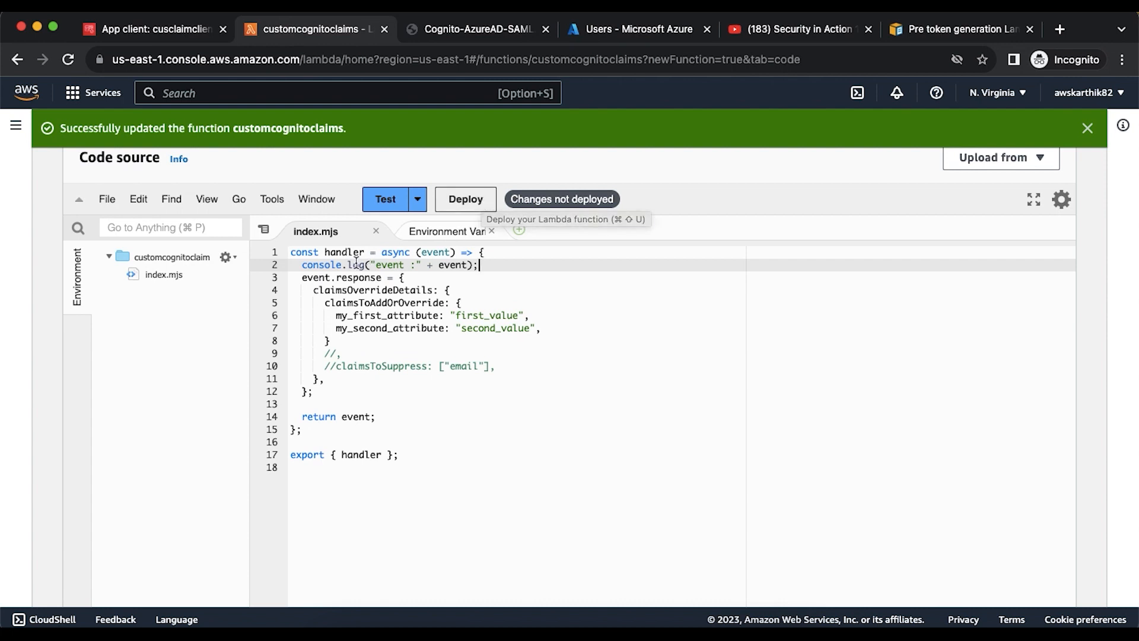
pyautogui.click(461, 209)
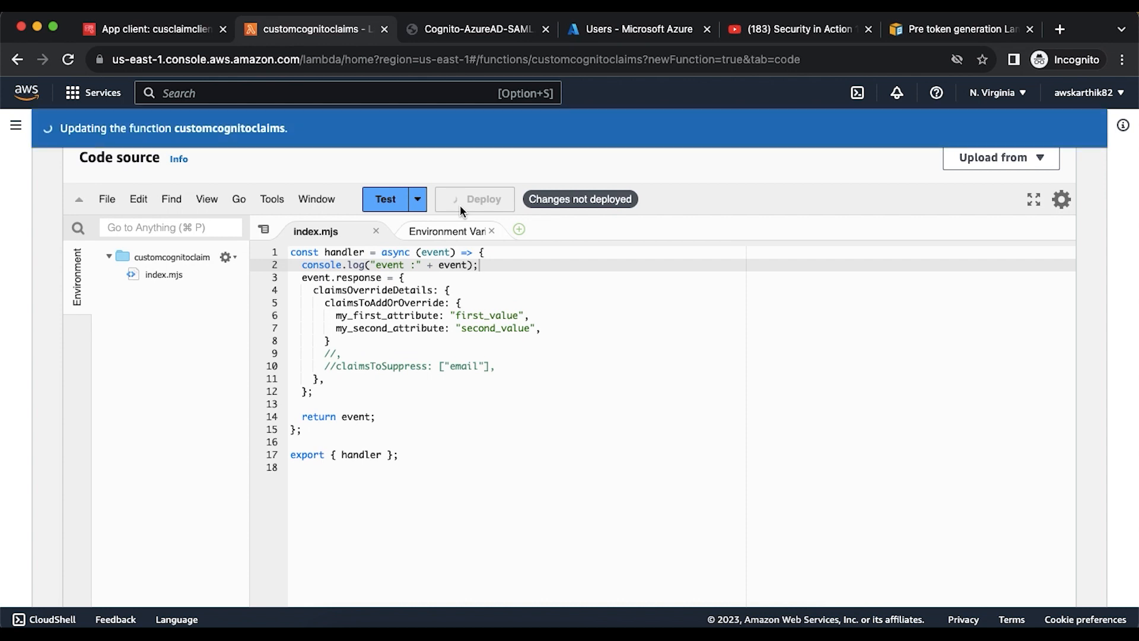
pyautogui.scroll(3, 133, 200)
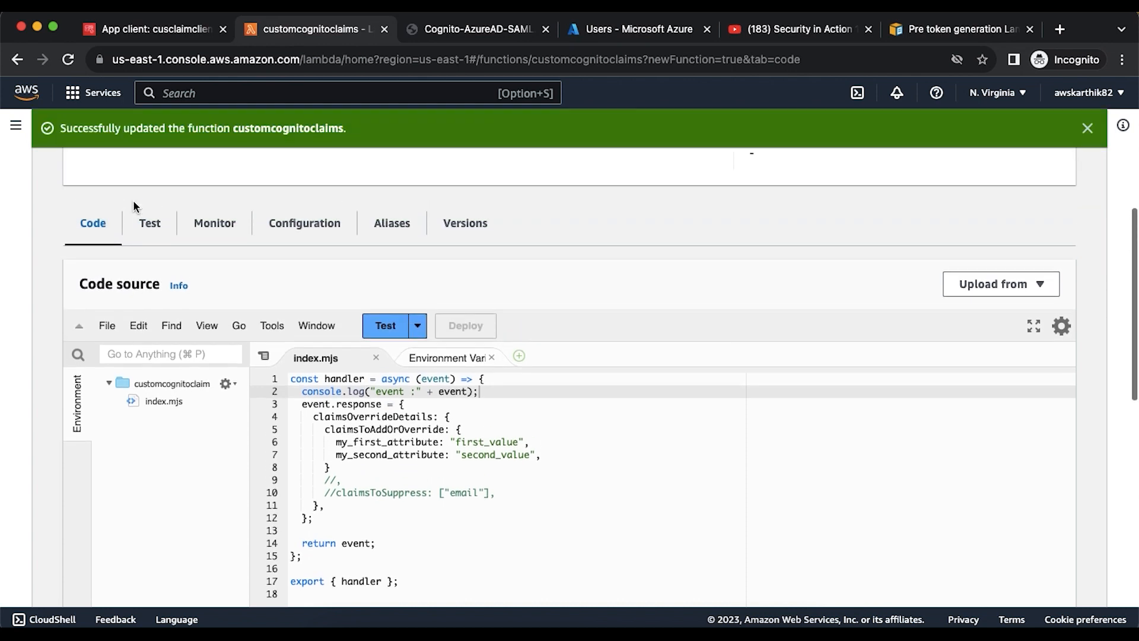
# - Open the customcognitoclaims function's log group in CloudWatch from the Monitor tab
pyautogui.click(210, 271)
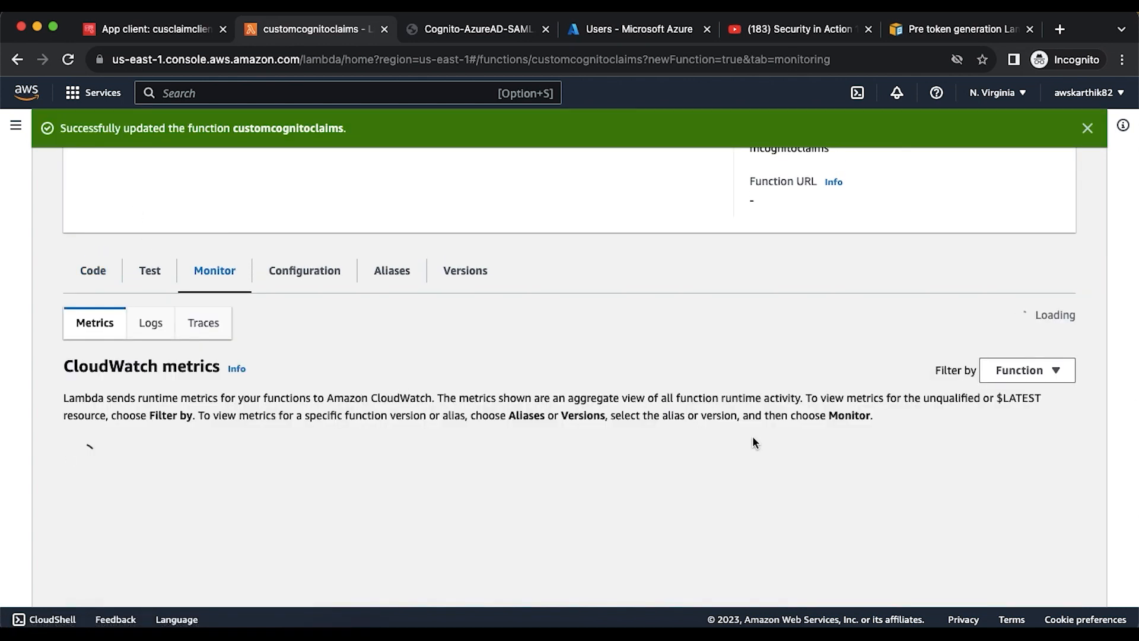
pyautogui.scroll(-1, 817, 445)
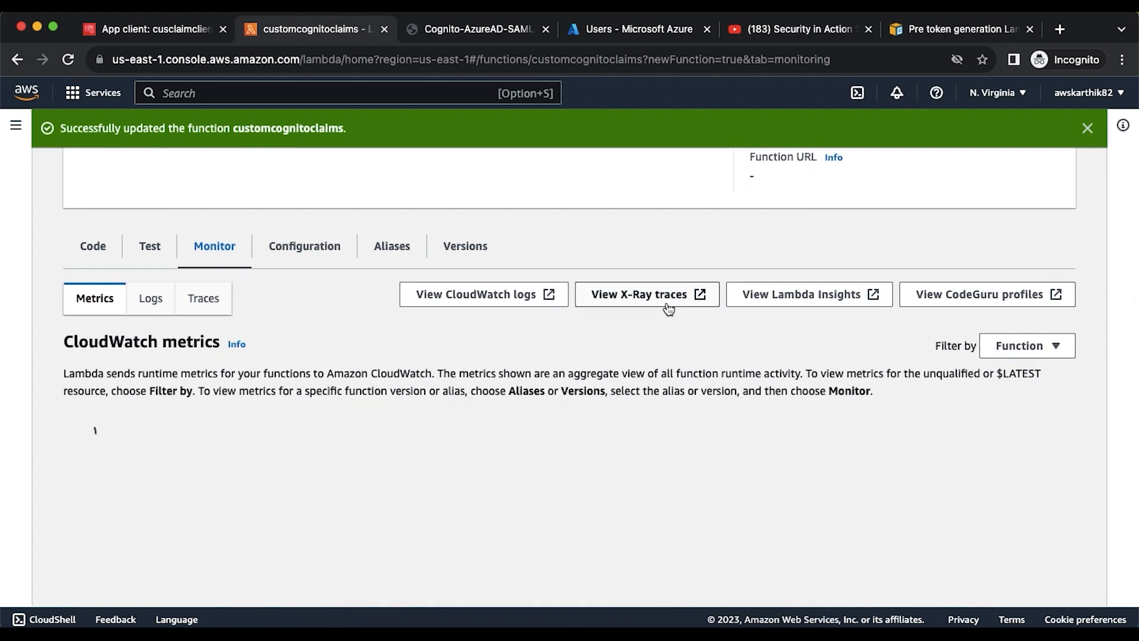
pyautogui.click(504, 297)
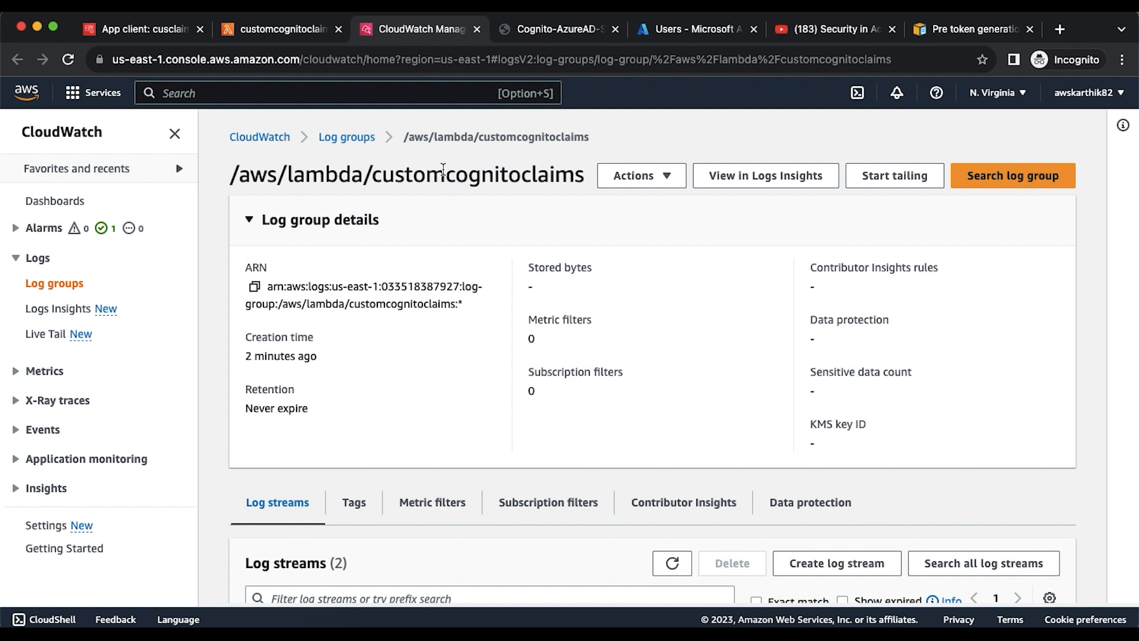
# - Return to the Lambda function's code, then go back to jwt.io to sign in again
pyautogui.click(283, 29)
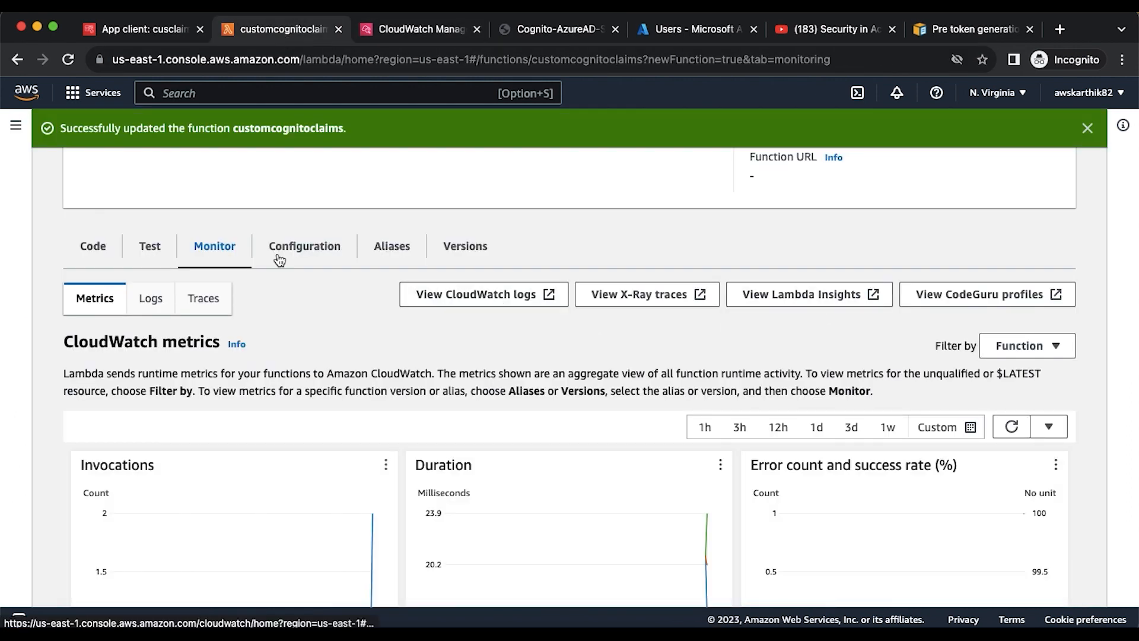
pyautogui.click(110, 254)
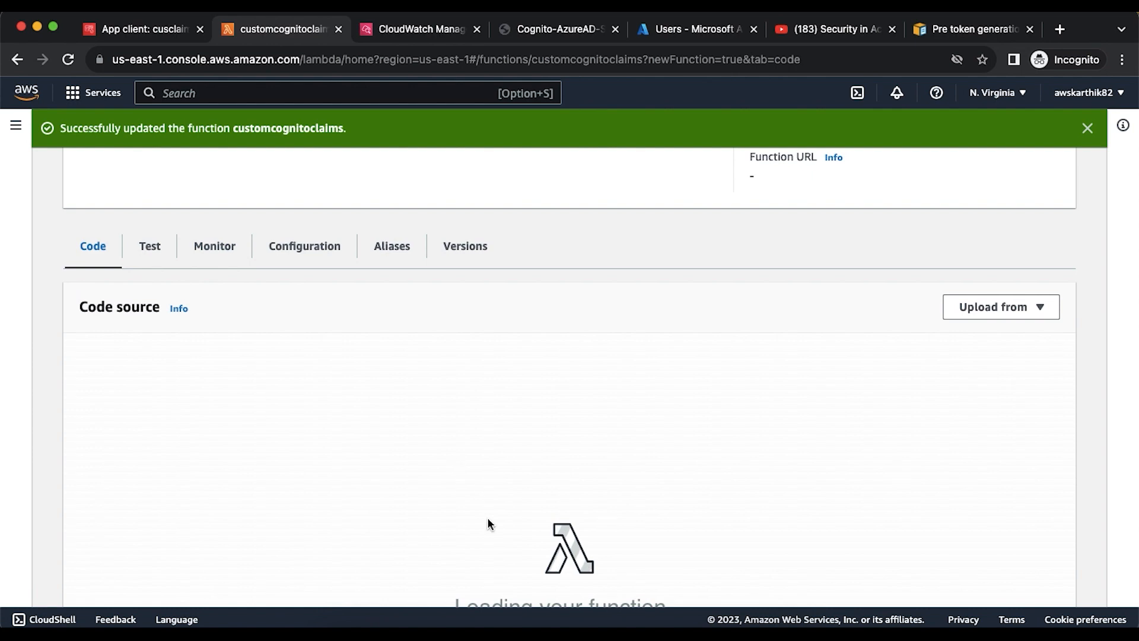
pyautogui.scroll(-1, 487, 520)
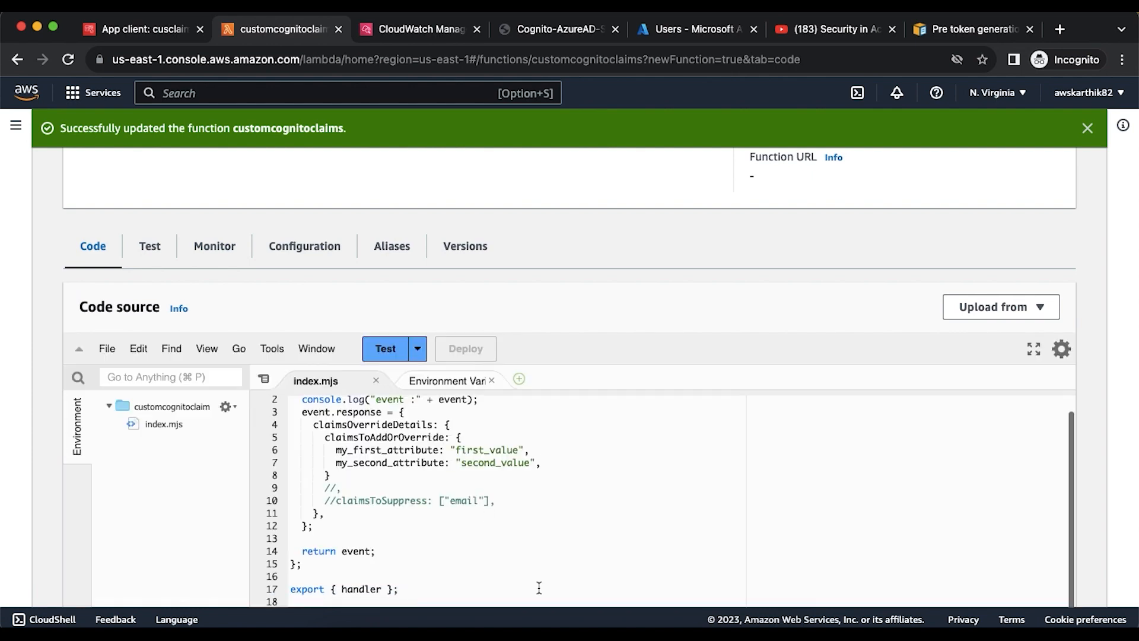
pyautogui.click(654, 627)
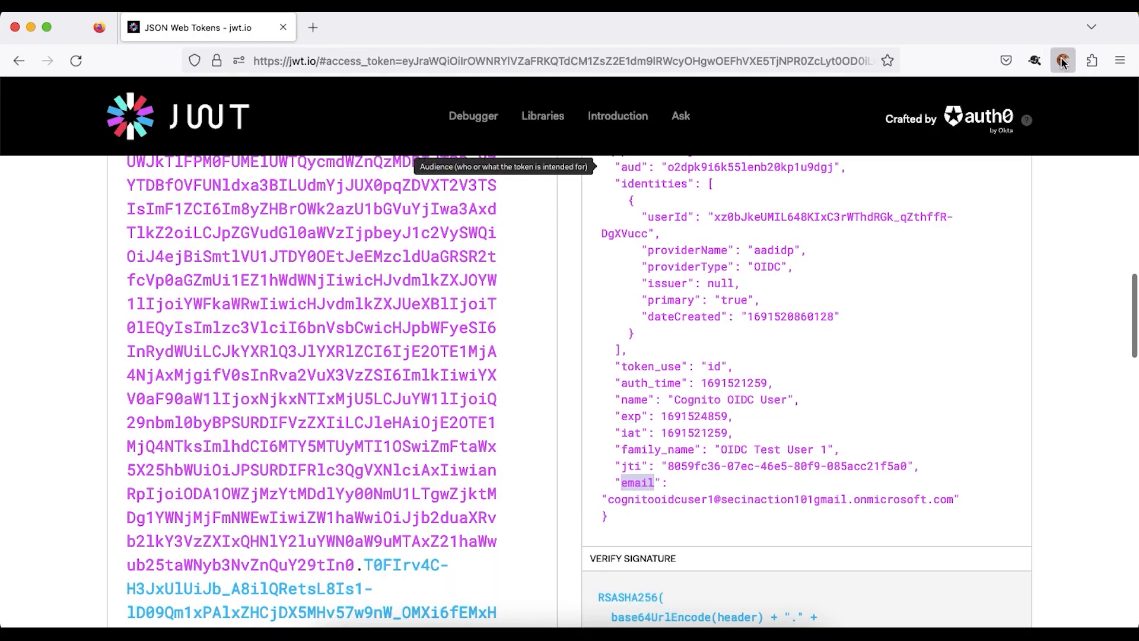
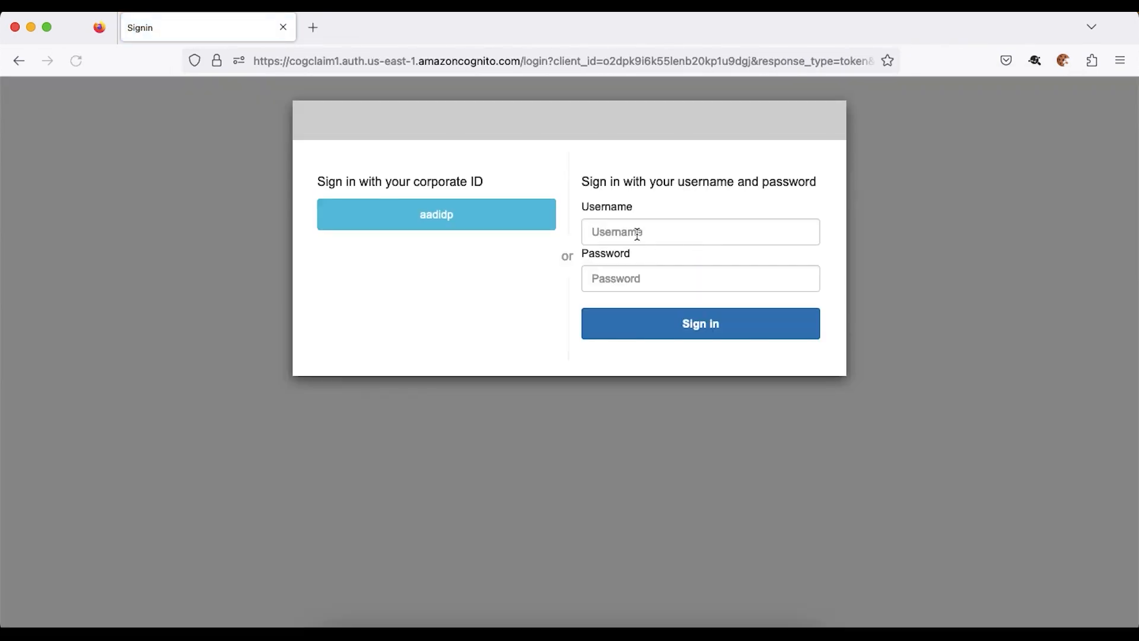
# - Sign in on the Cognito hosted page with the saved testuser1 login to get a fresh ID token
pyautogui.click(636, 232)
pyautogui.click(658, 257)
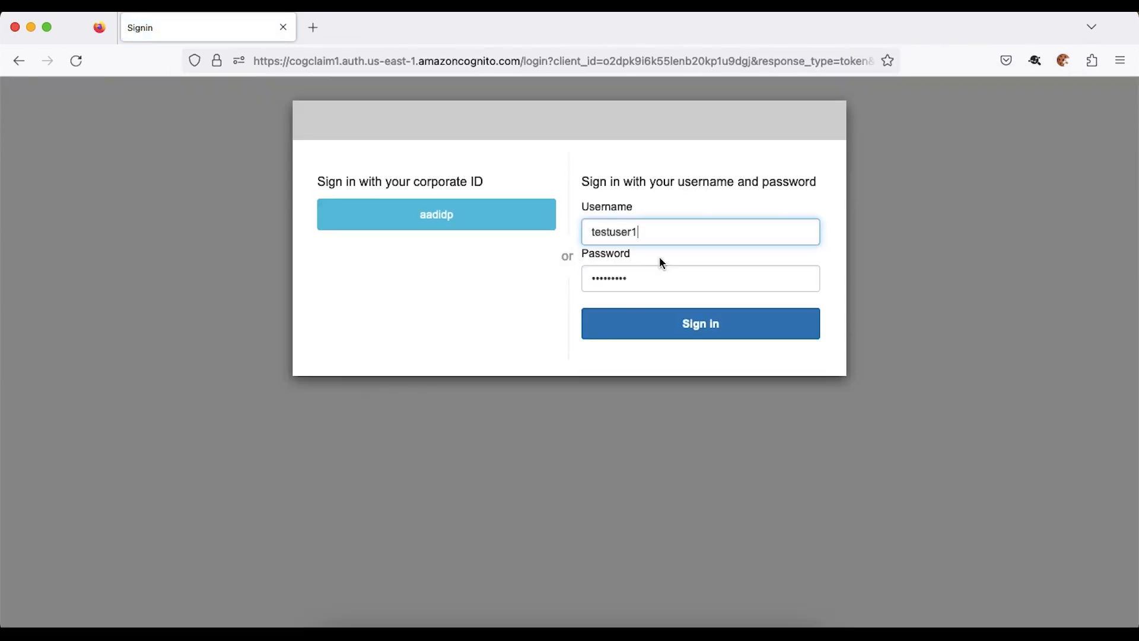
pyautogui.click(697, 331)
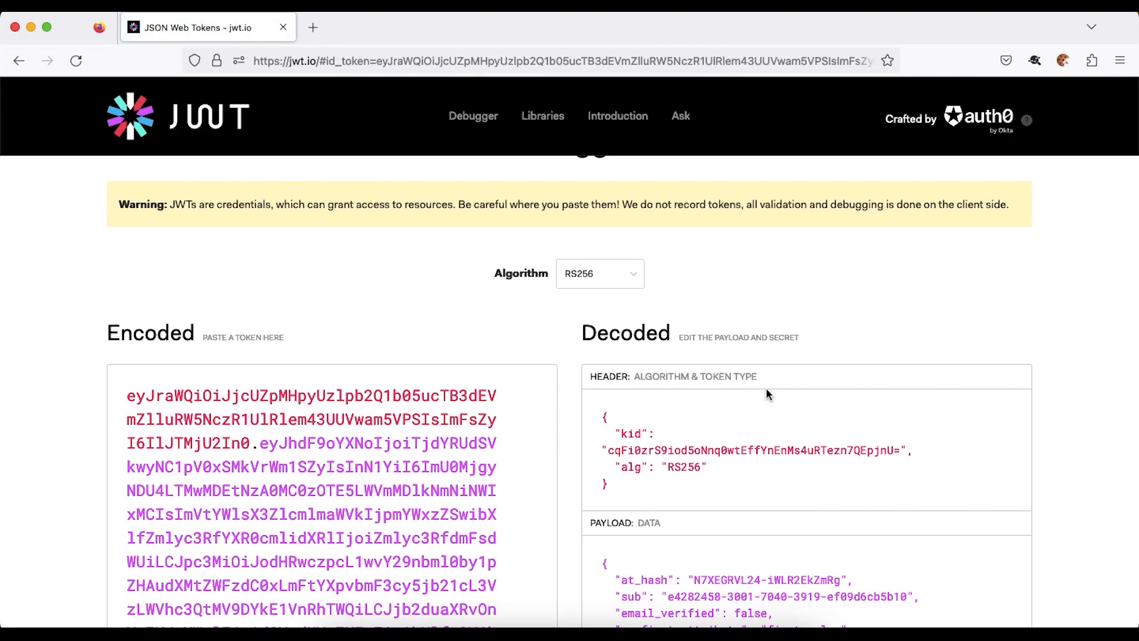
pyautogui.press('super+Tab')
# - Refresh the customcognitoclaims log streams, open the newest one and expand its INFO event showing [object Object]
pyautogui.click(424, 28)
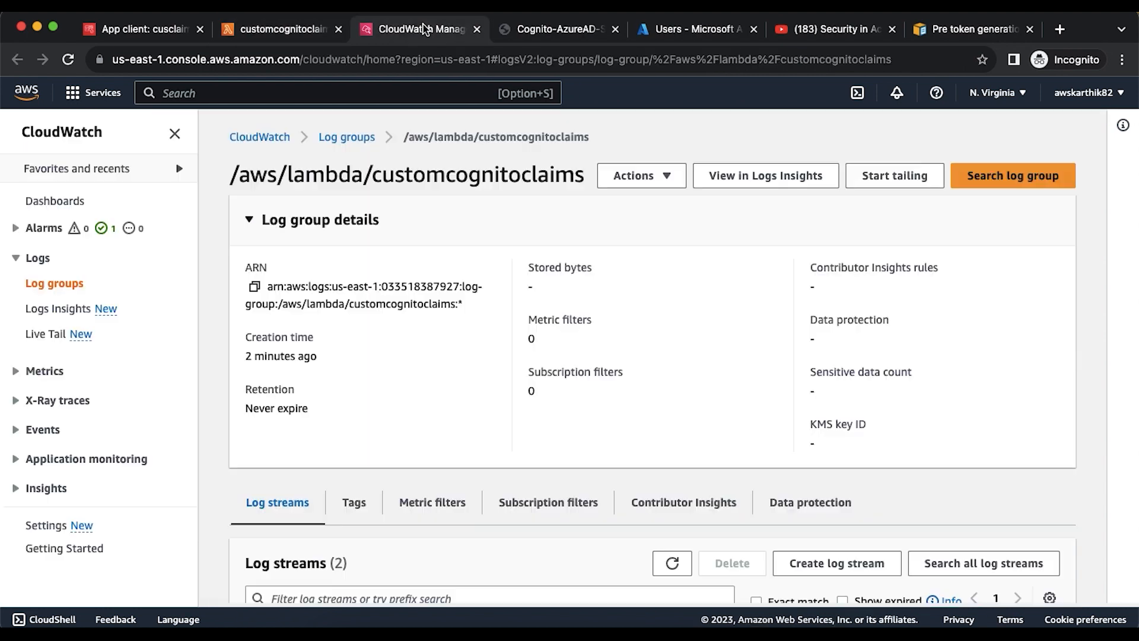
pyautogui.scroll(-5, 593, 266)
pyautogui.click(672, 434)
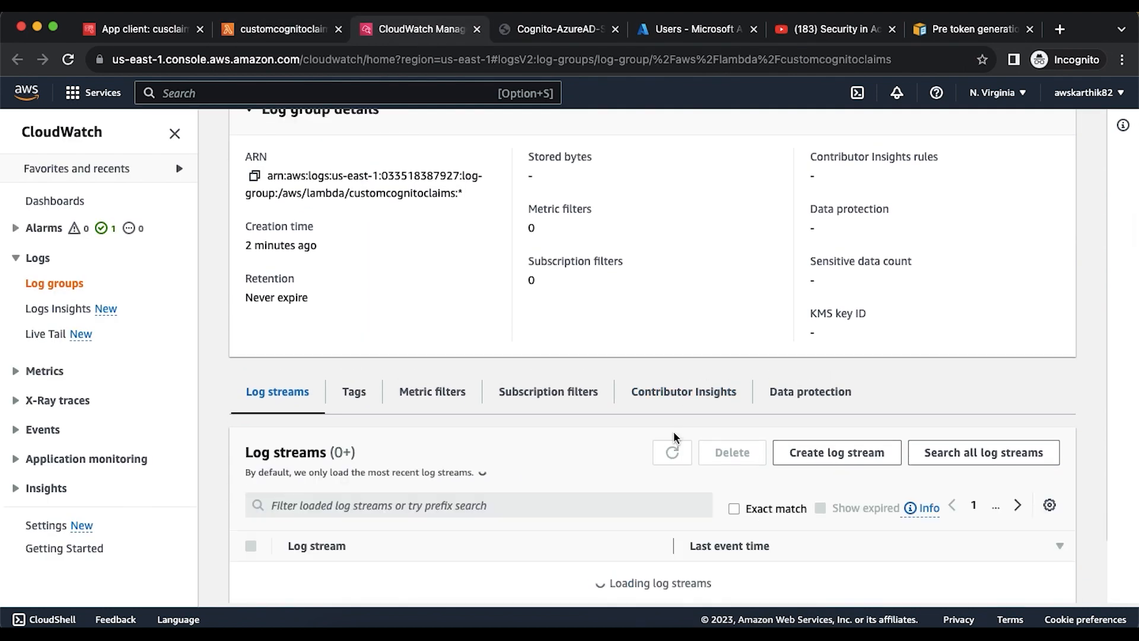
pyautogui.scroll(-1, 674, 432)
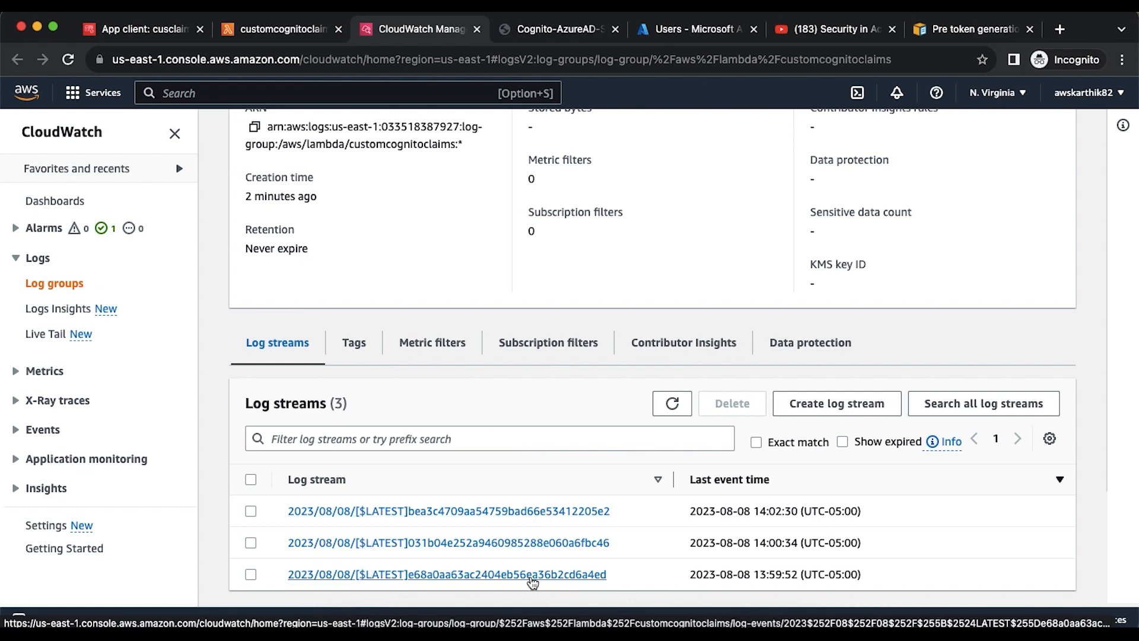
pyautogui.click(534, 513)
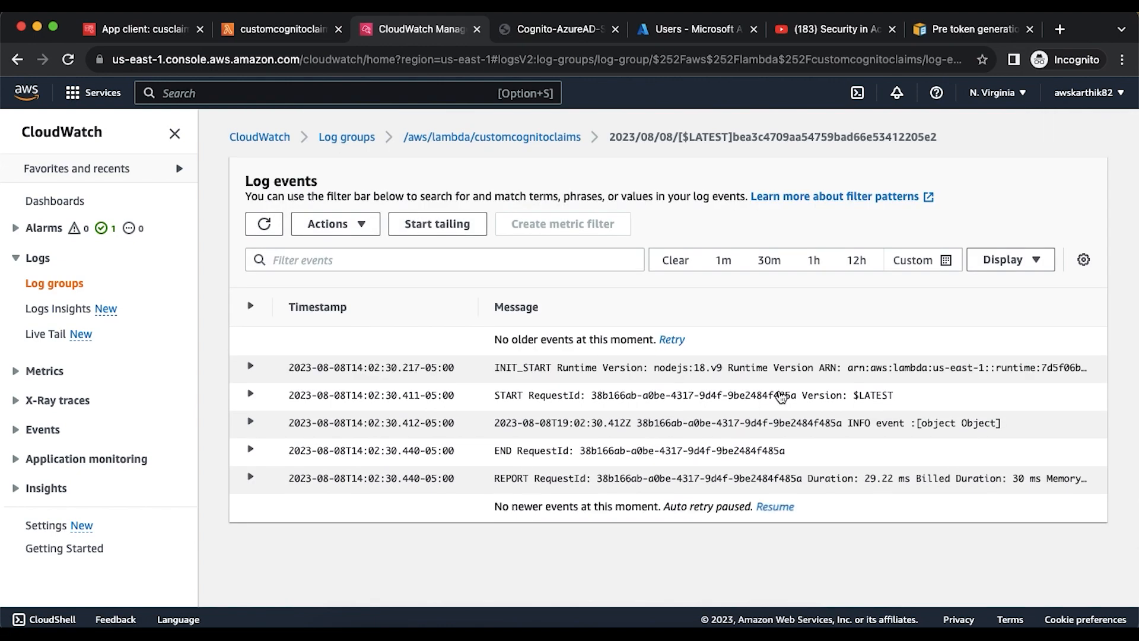
pyautogui.click(302, 426)
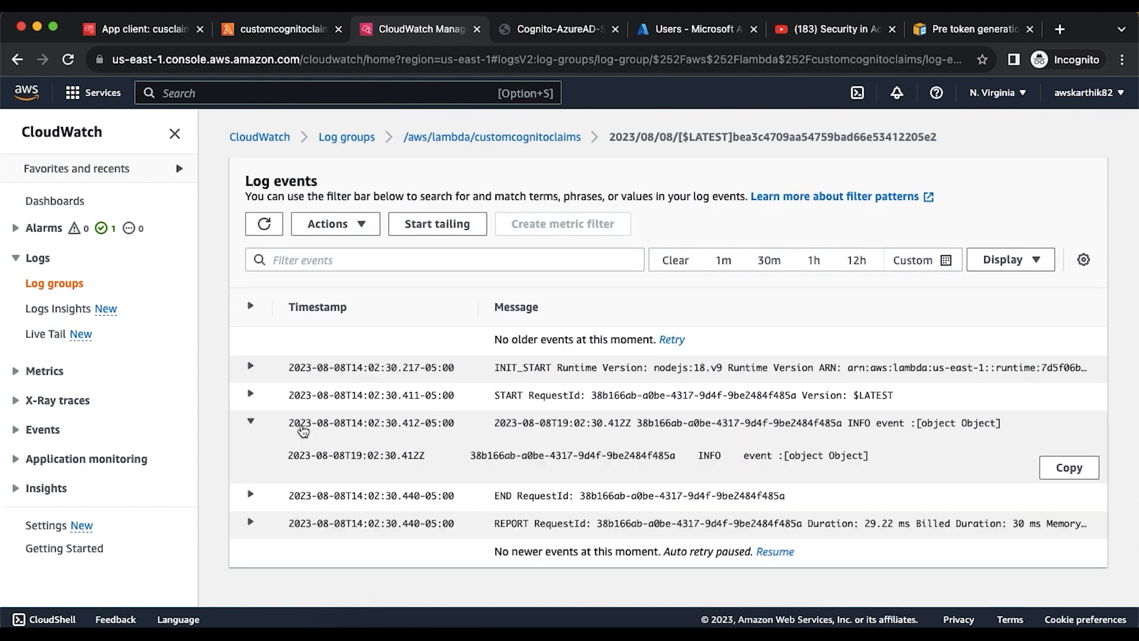
pyautogui.click(274, 32)
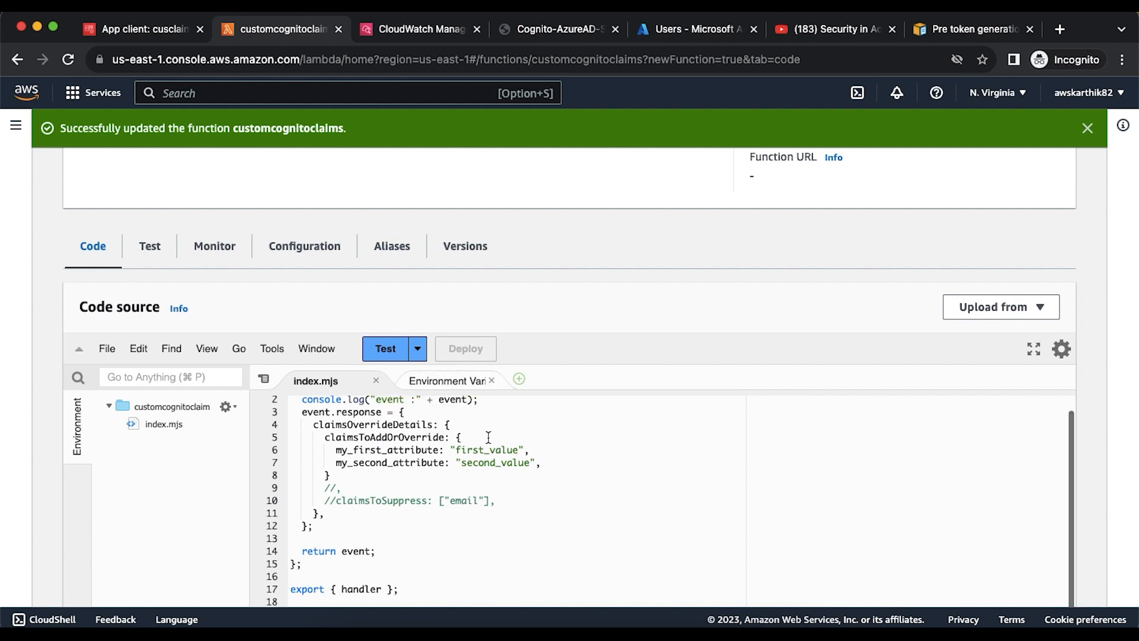
# - Change line 2's console.log to console.debug and deploy the customcognitoclaims function
pyautogui.scroll(1, 488, 437)
pyautogui.doubleClick(356, 415)
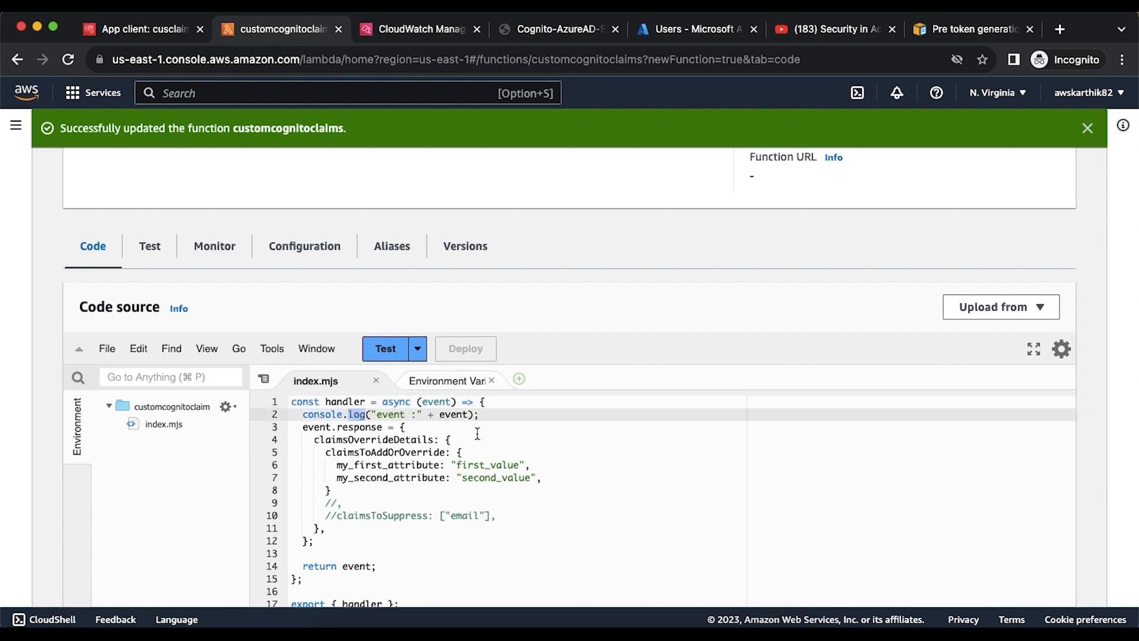
pyautogui.write('debug')
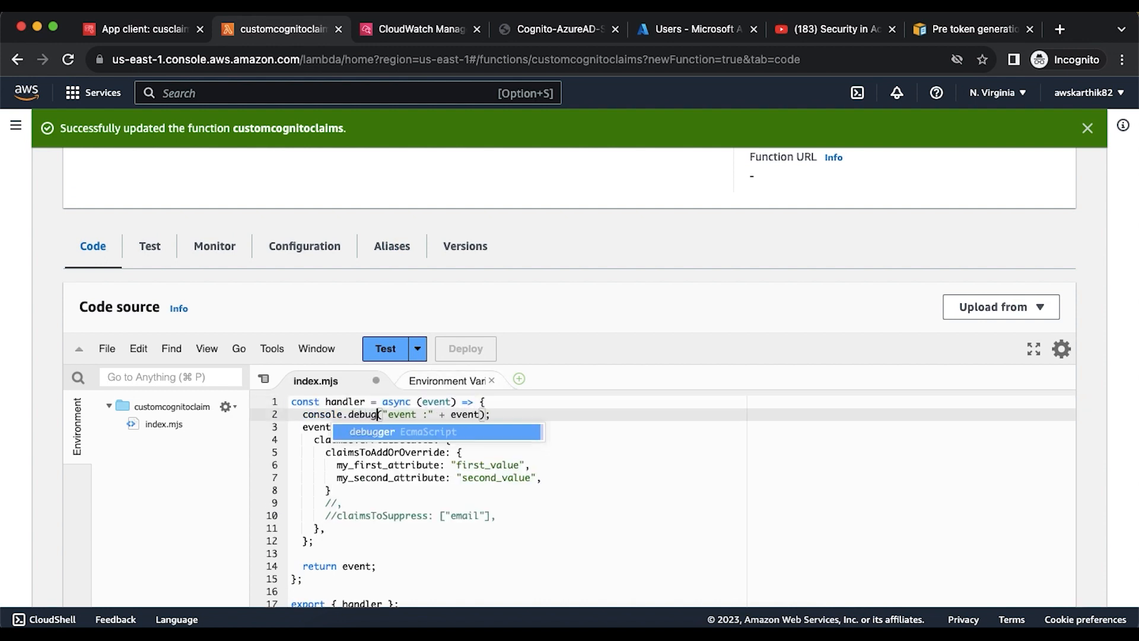
pyautogui.click(624, 461)
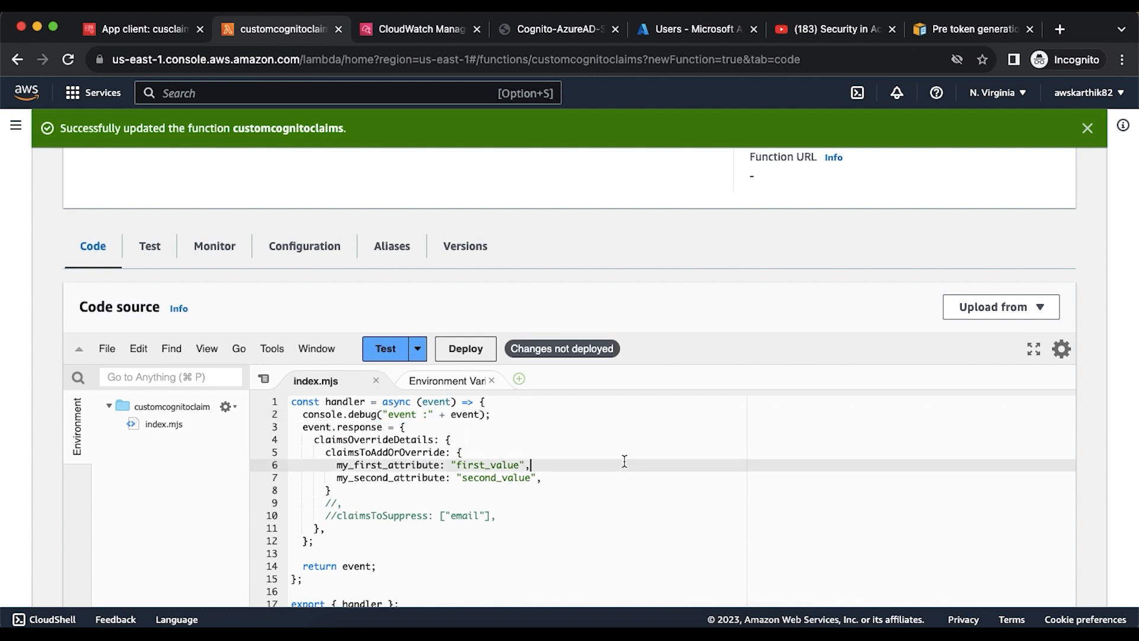
pyautogui.click(470, 354)
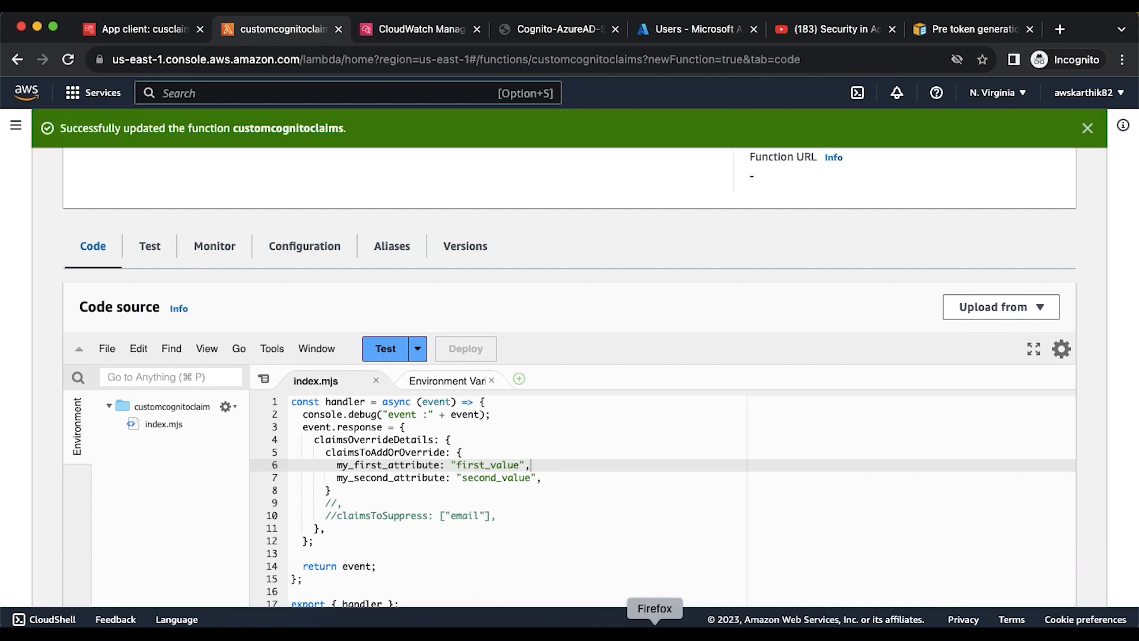
pyautogui.click(655, 630)
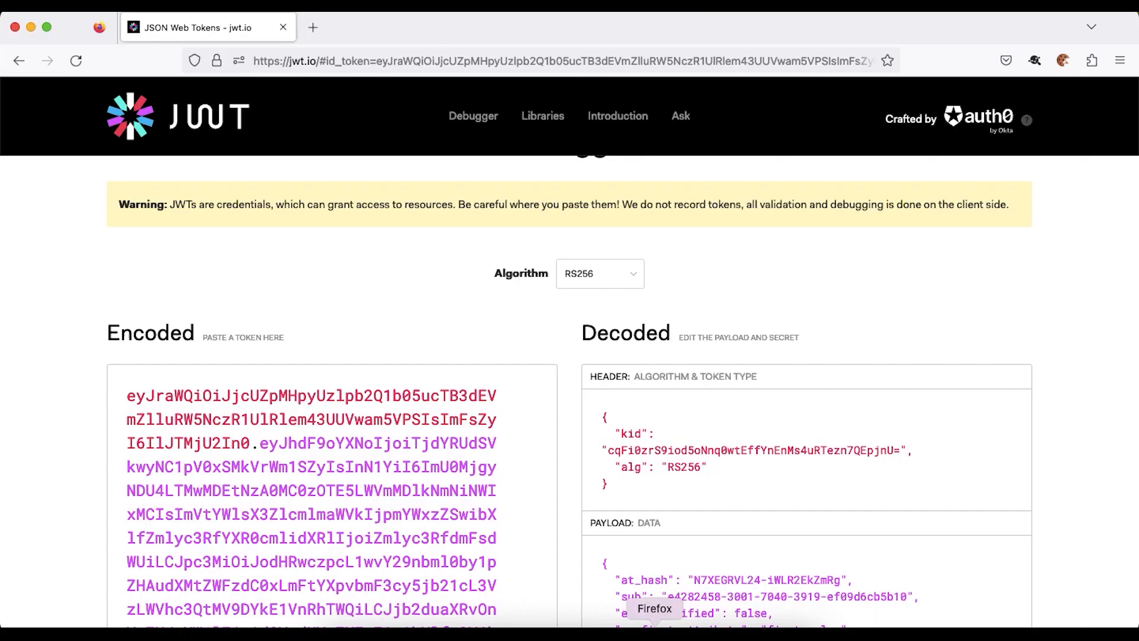
# - Delete the current context's cookies with Cookie Quick Manager
pyautogui.click(1062, 61)
pyautogui.click(924, 152)
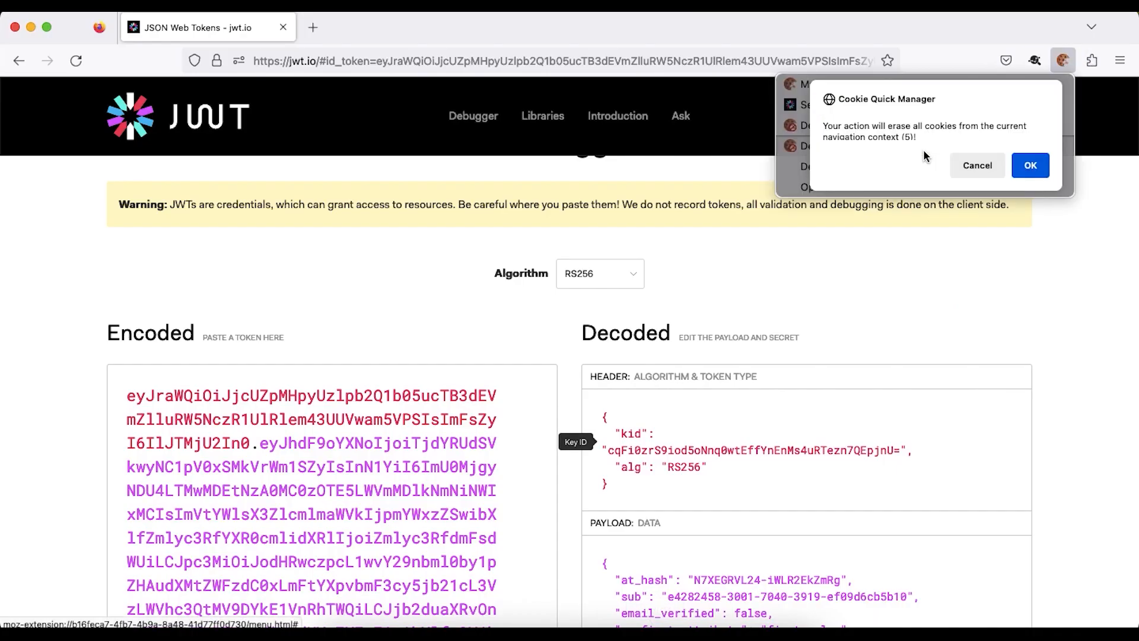
pyautogui.click(1031, 166)
# - Load the Cognito authorize URL and sign in as the saved testuser1 for a new ID token
pyautogui.click(748, 61)
pyautogui.press('super+v')
pyautogui.press('Return')
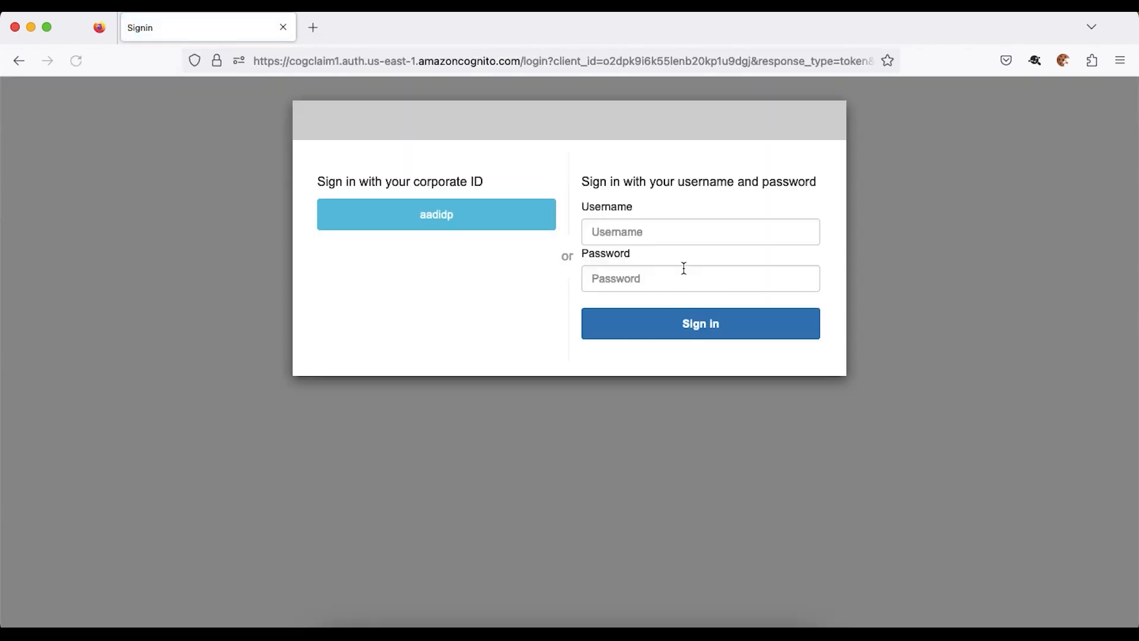
pyautogui.click(668, 238)
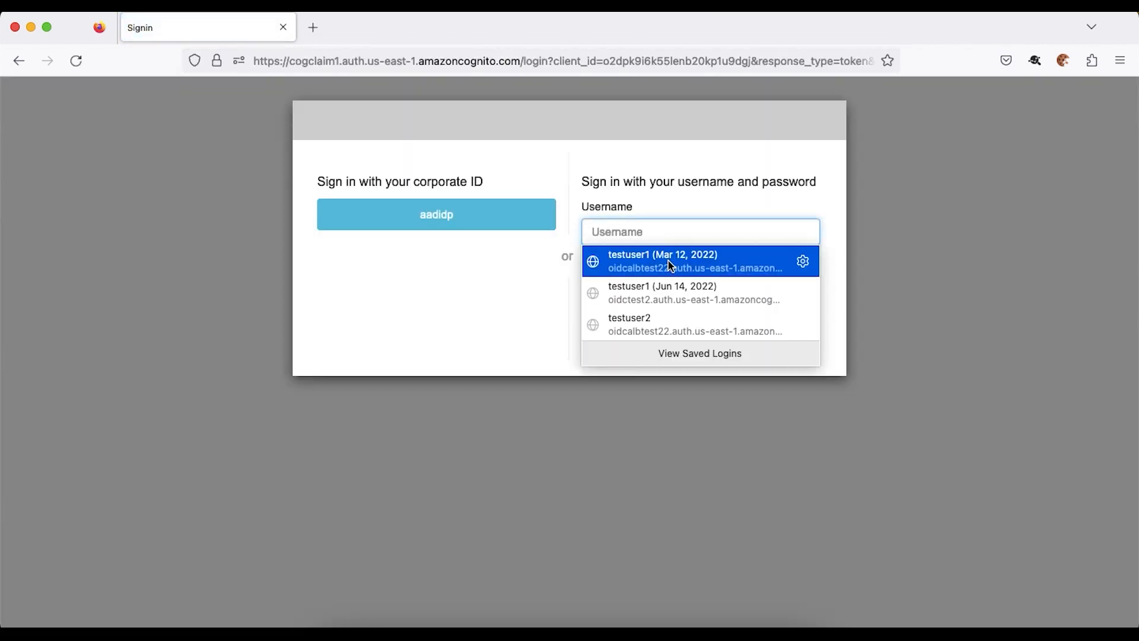
pyautogui.click(668, 261)
pyautogui.click(693, 325)
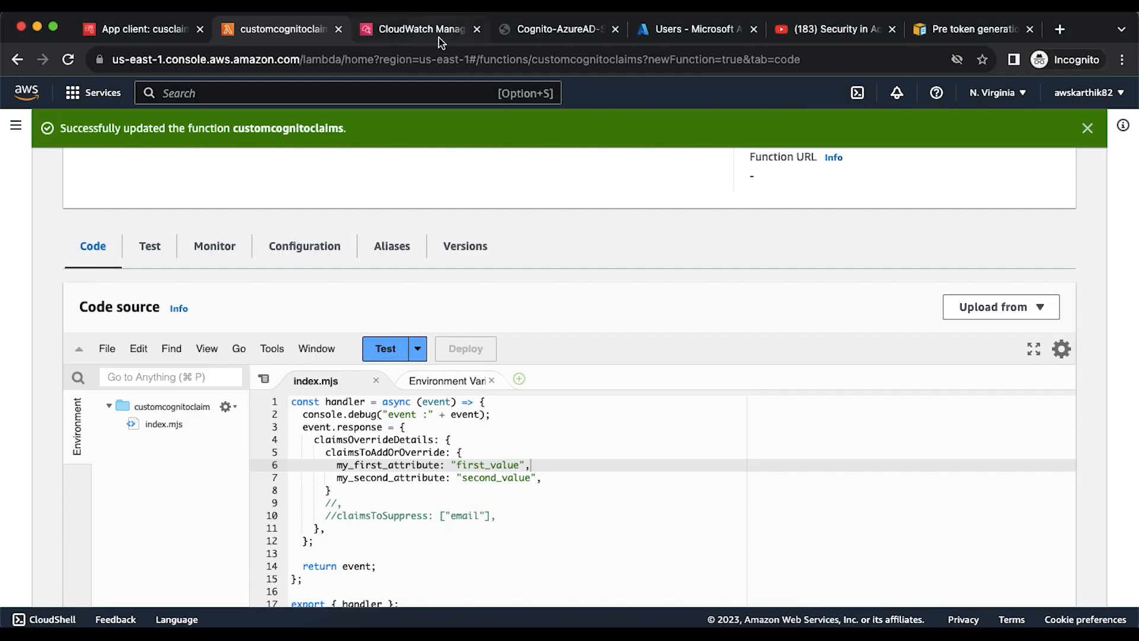
pyautogui.click(431, 30)
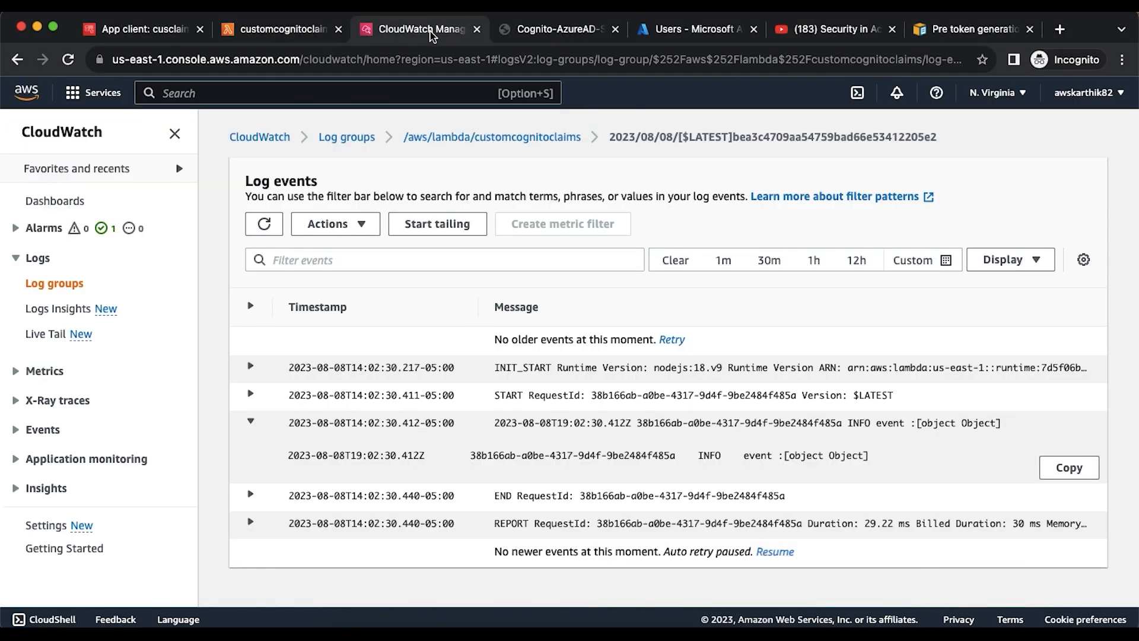
# - Refresh the customcognitoclaims log streams and check the newest and second-newest streams
pyautogui.click(492, 137)
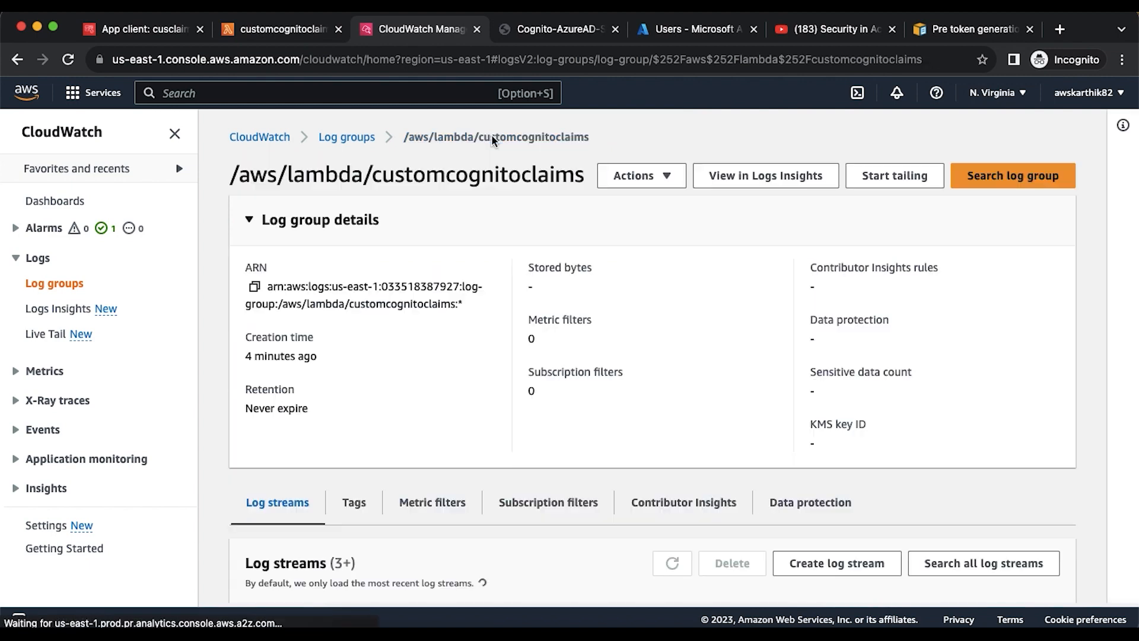
pyautogui.scroll(-3, 528, 250)
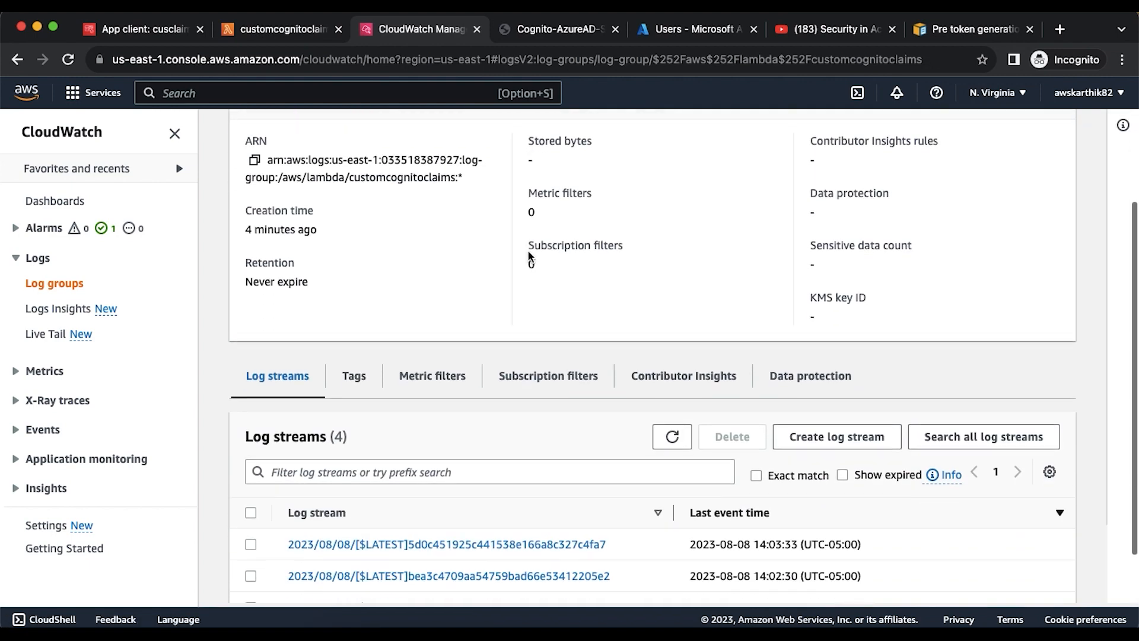
pyautogui.scroll(-2, 616, 377)
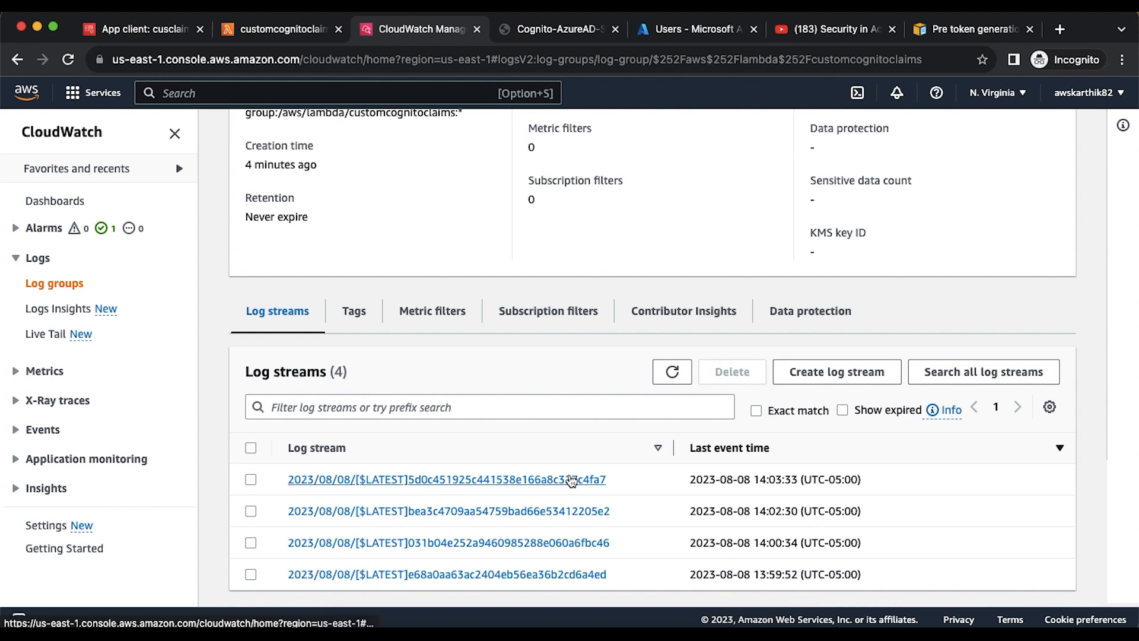
pyautogui.click(572, 479)
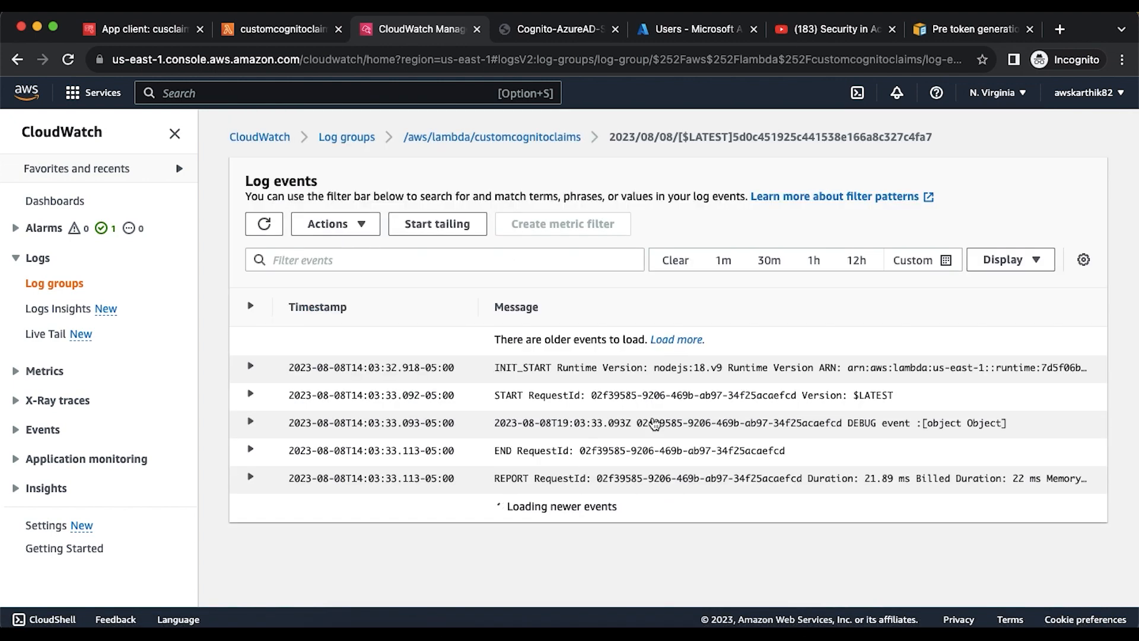
pyautogui.click(496, 136)
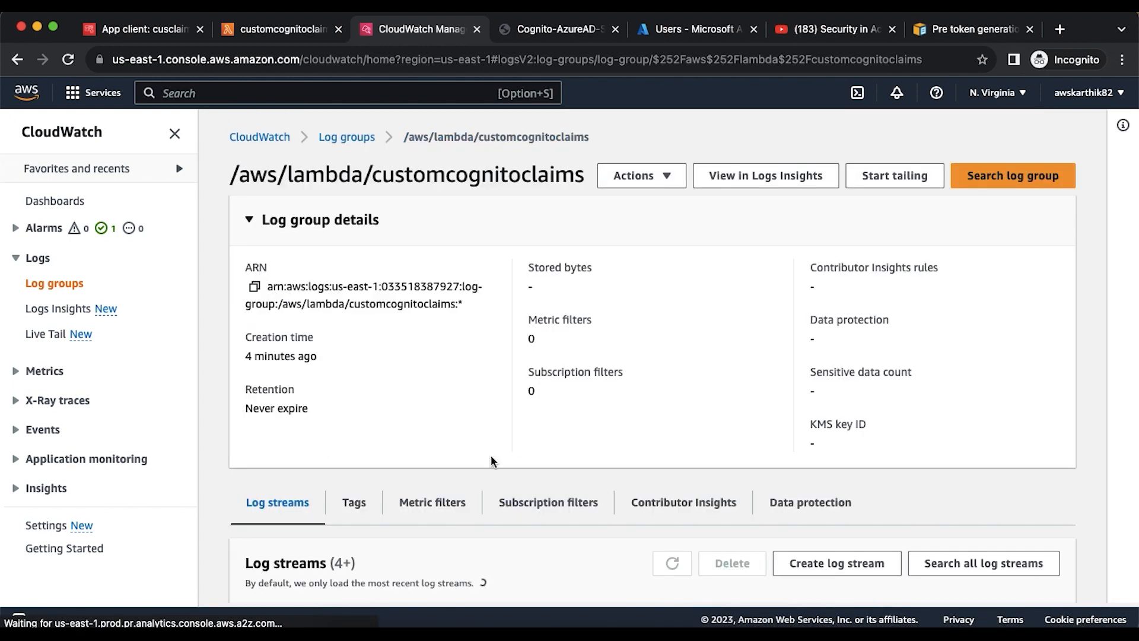
pyautogui.scroll(-3, 491, 454)
pyautogui.click(672, 372)
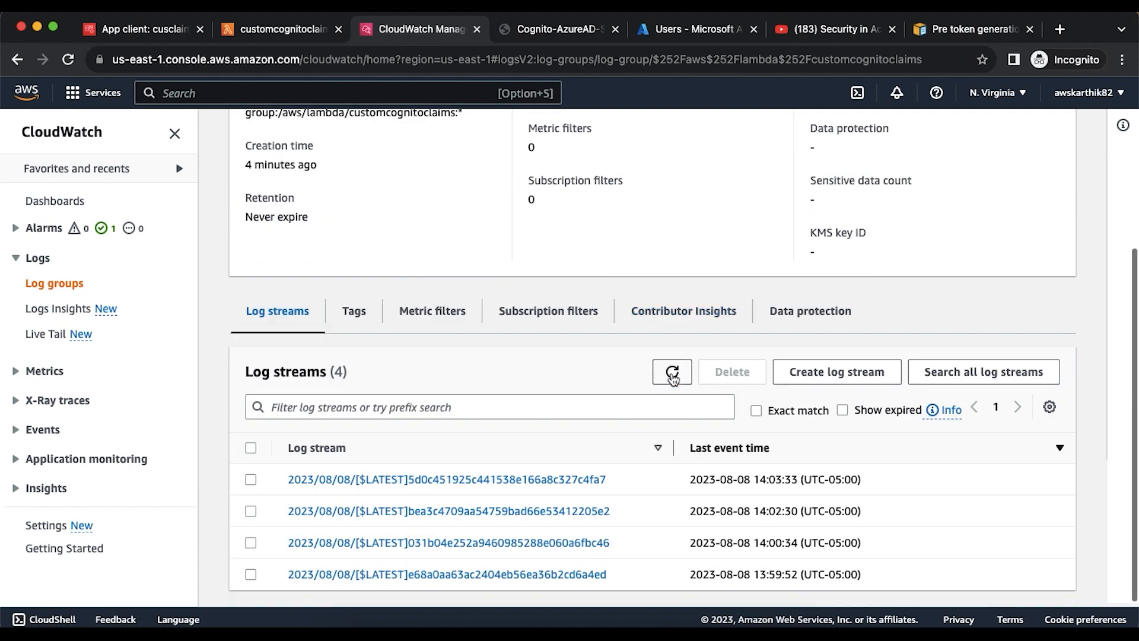
pyautogui.click(587, 480)
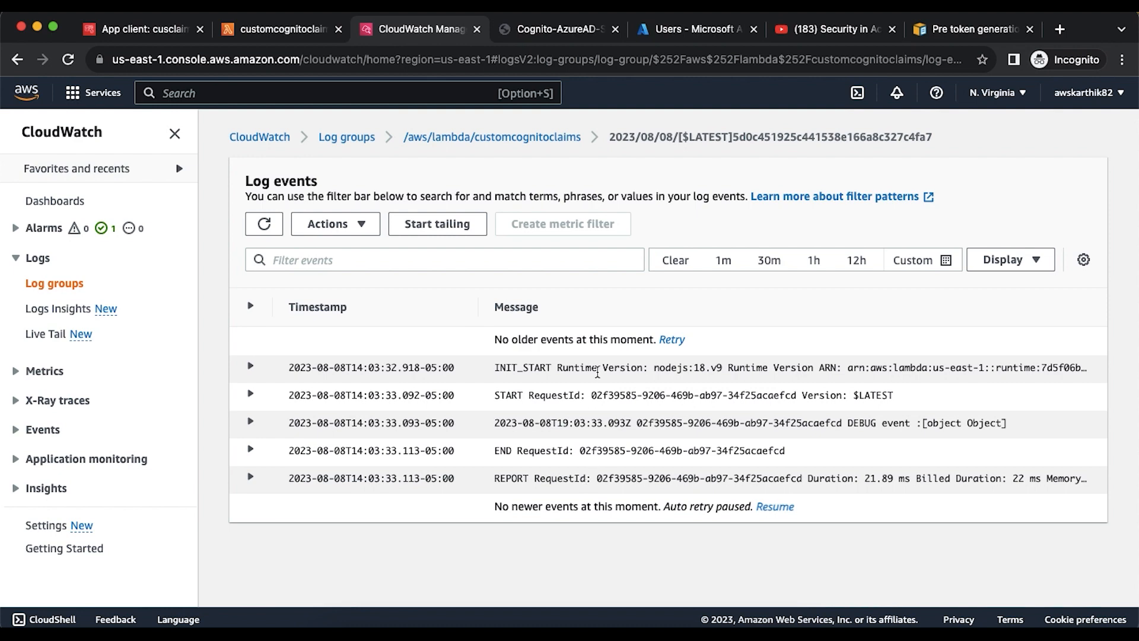
pyautogui.click(534, 137)
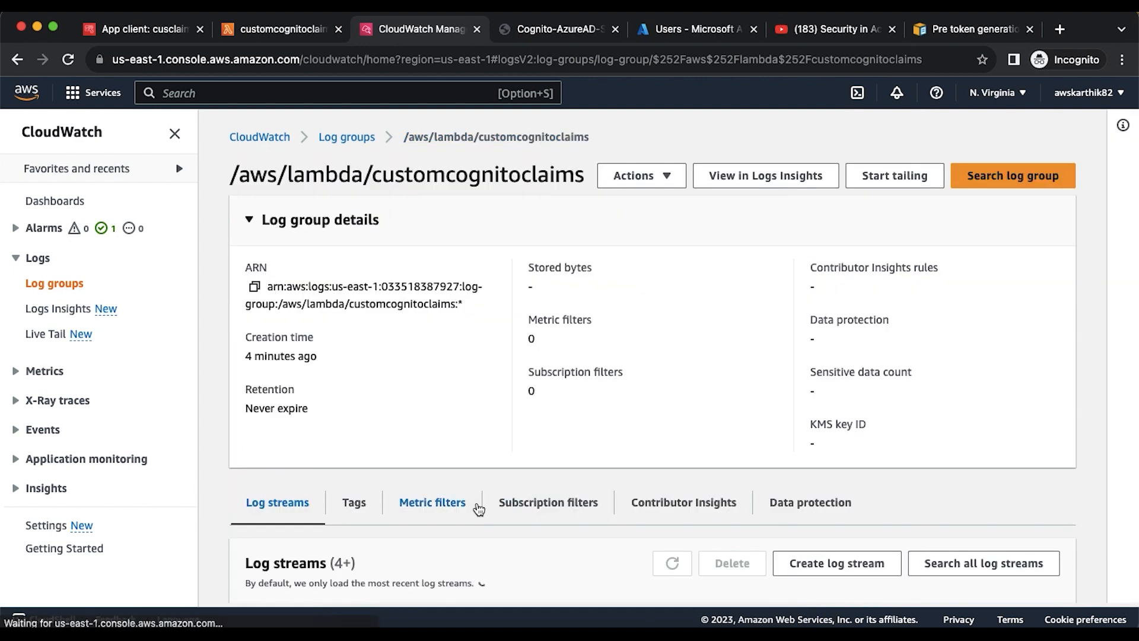
pyautogui.scroll(-2, 460, 596)
pyautogui.scroll(-2, 460, 596)
pyautogui.click(558, 510)
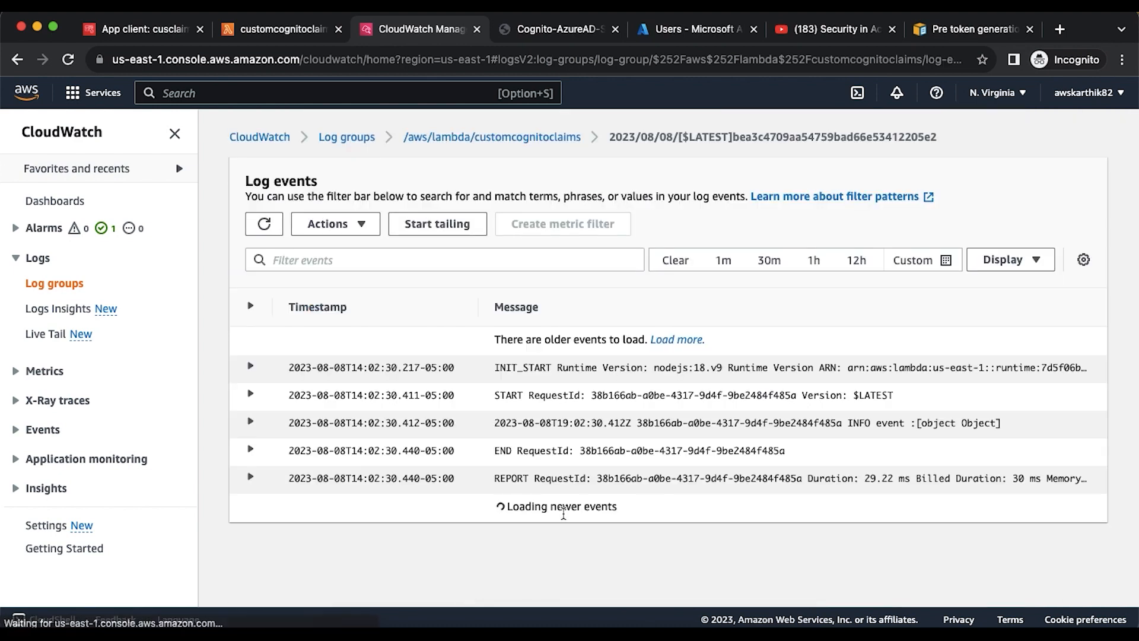
pyautogui.click(483, 139)
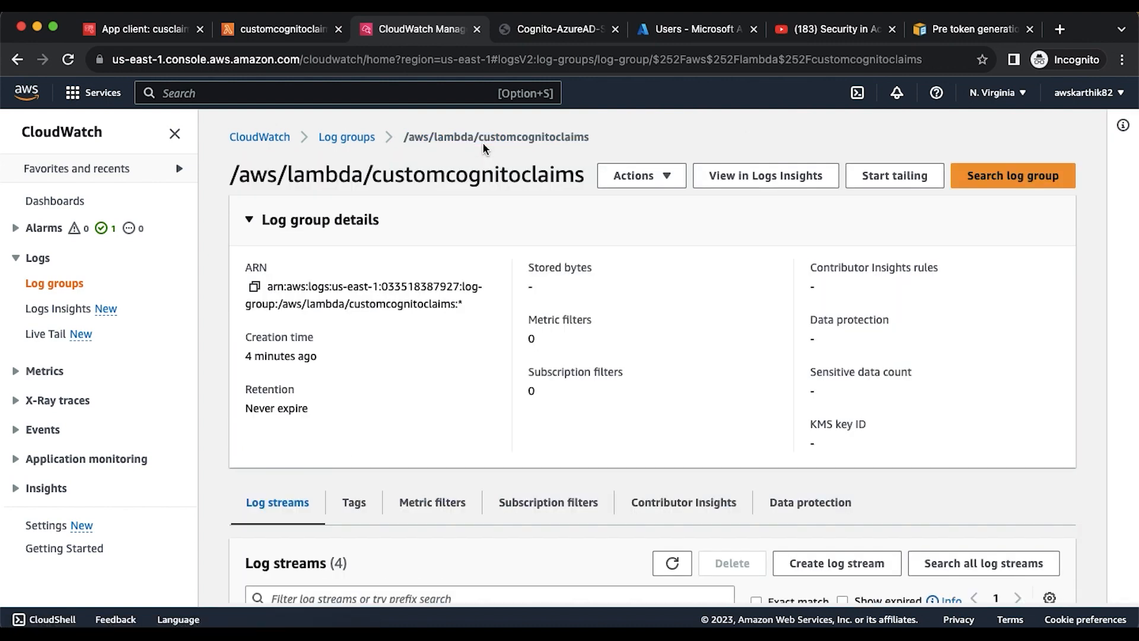
# - Reload the streams, open the latest (14:03:33) one and expand its DEBUG entry 'event :[object Object]'
pyautogui.click(288, 31)
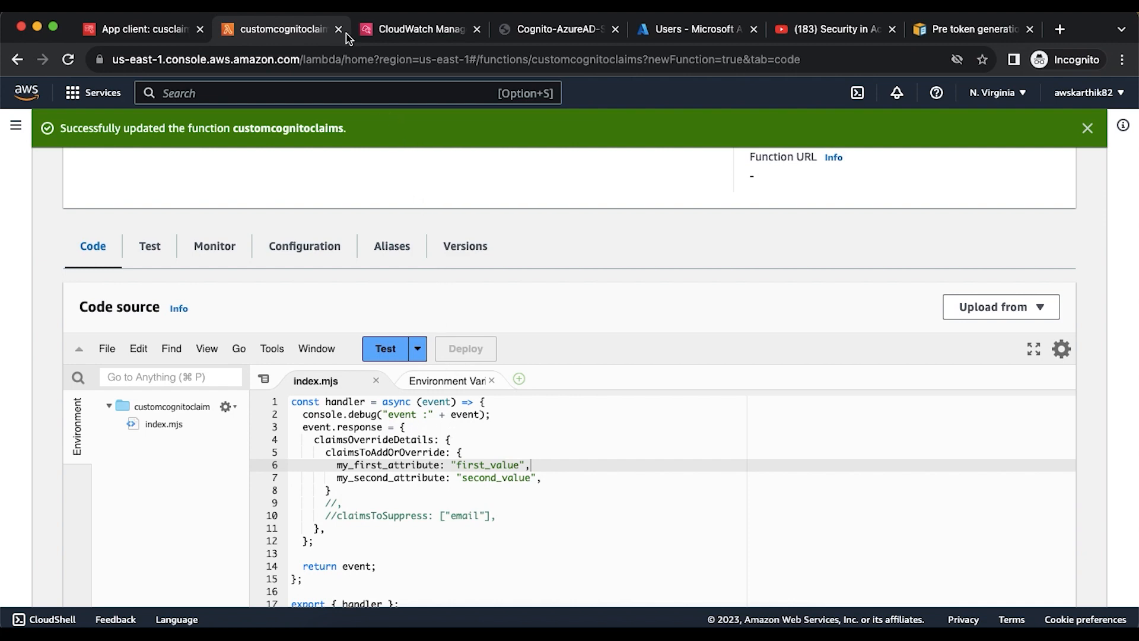
pyautogui.click(392, 29)
pyautogui.scroll(-5, 483, 356)
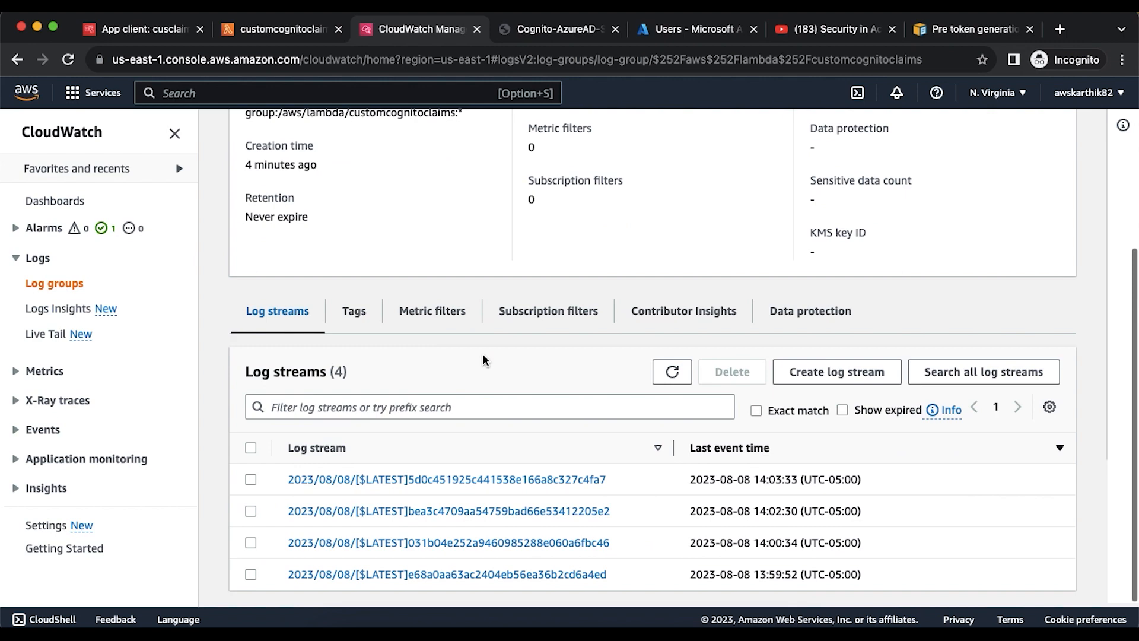
pyautogui.click(673, 371)
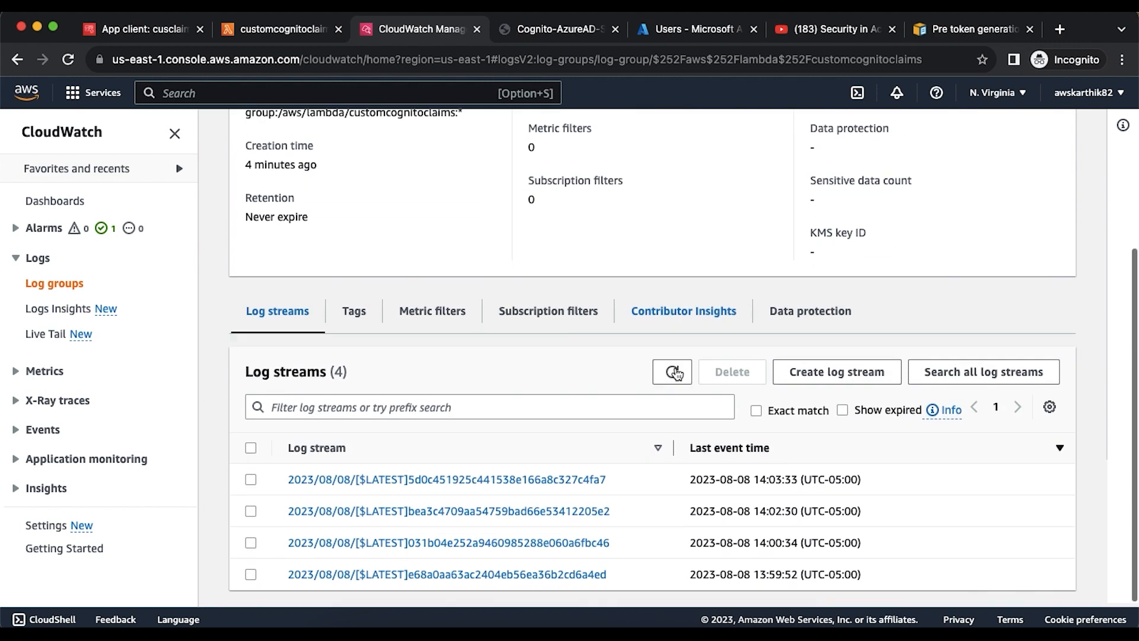
pyautogui.click(542, 479)
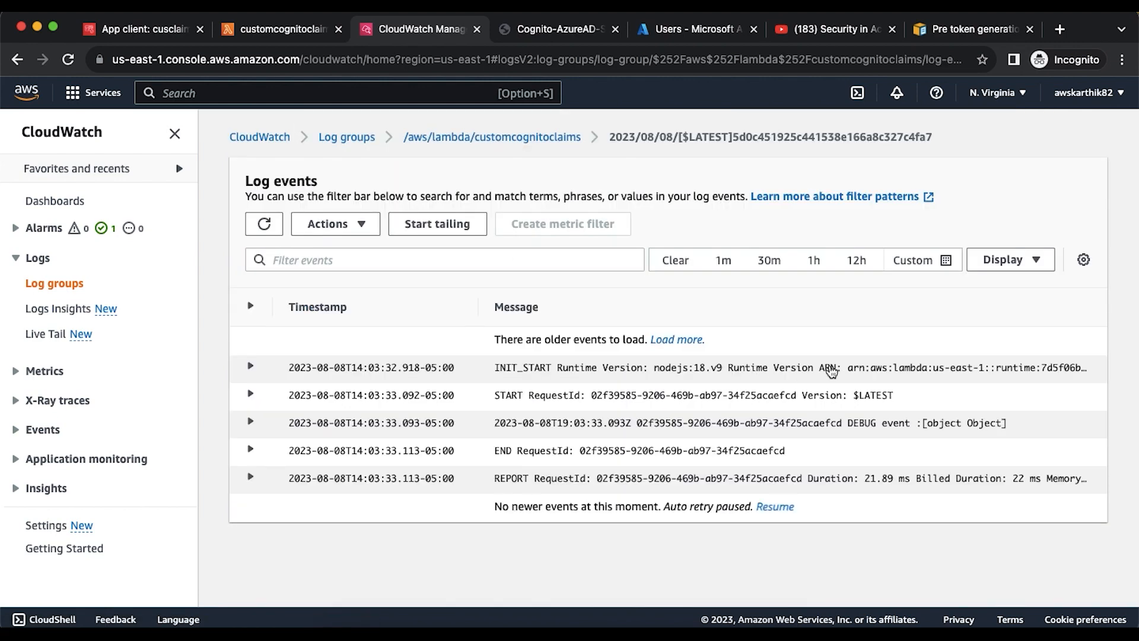
pyautogui.click(251, 423)
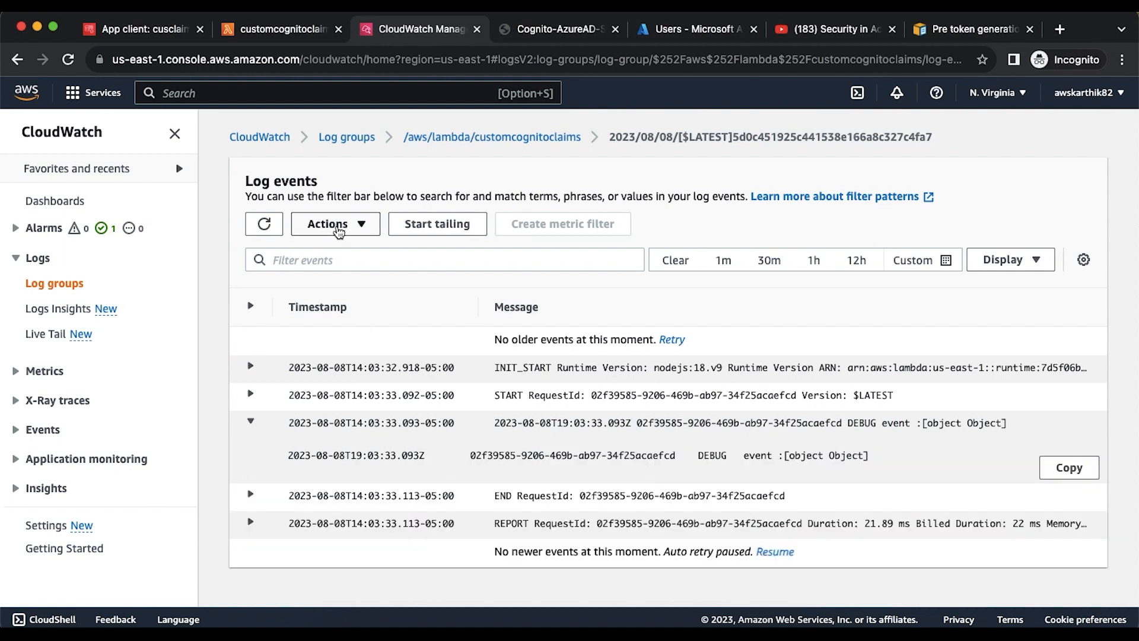
# - Remove '"event :" + ' from line 2 so it logs console.debug(event), then deploy
pyautogui.click(270, 35)
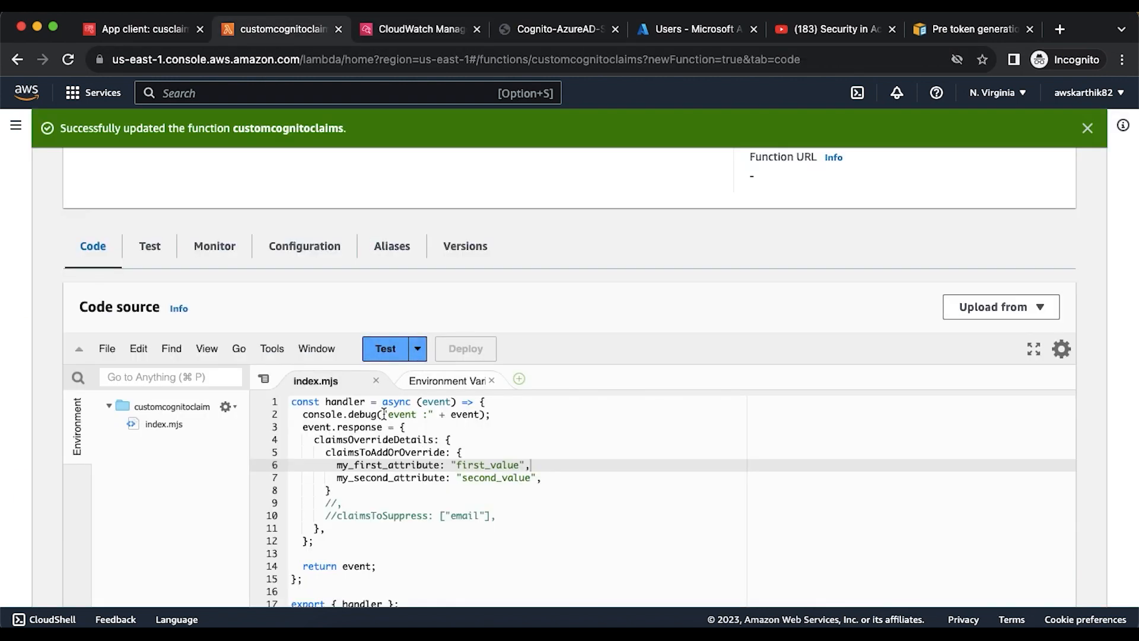
pyautogui.moveTo(385, 414); pyautogui.dragTo(444, 411)
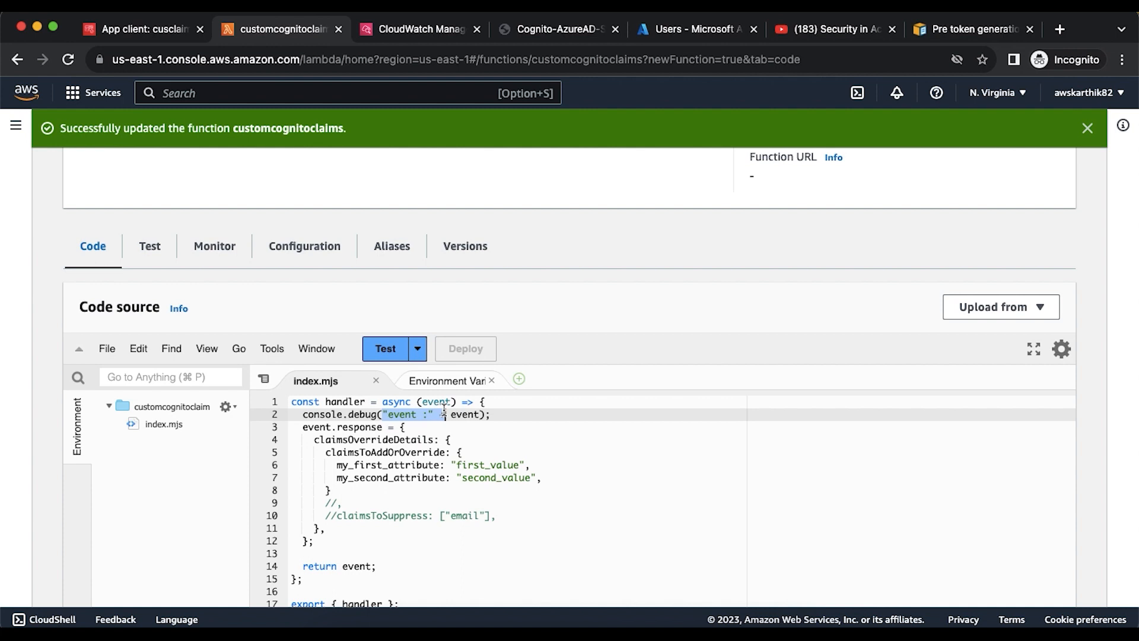
pyautogui.press('BackSpace')
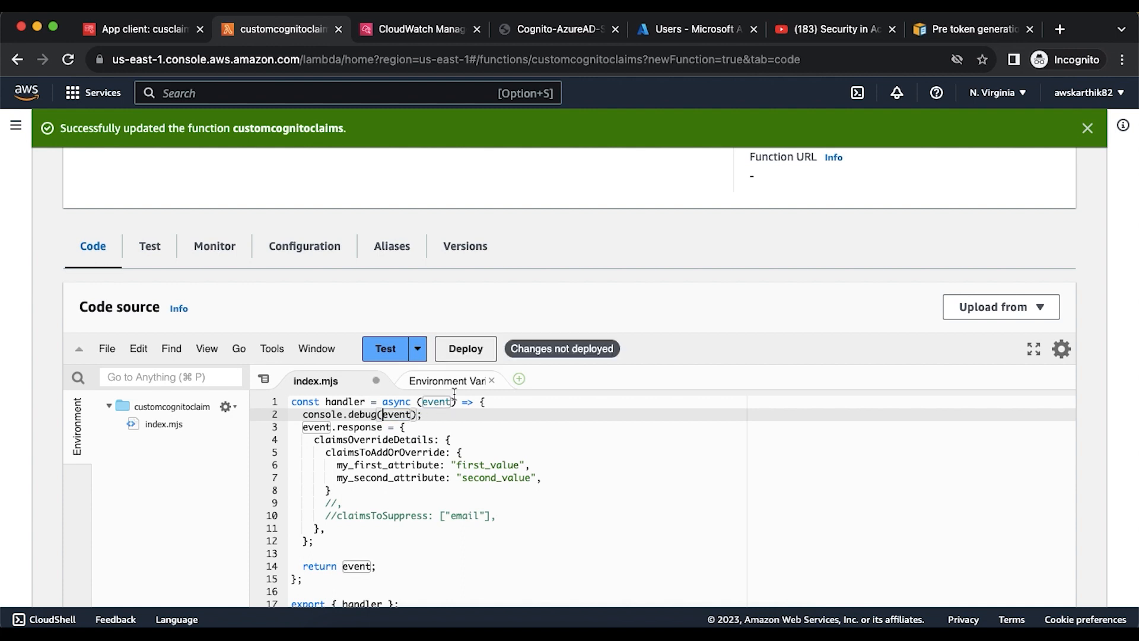
pyautogui.click(475, 358)
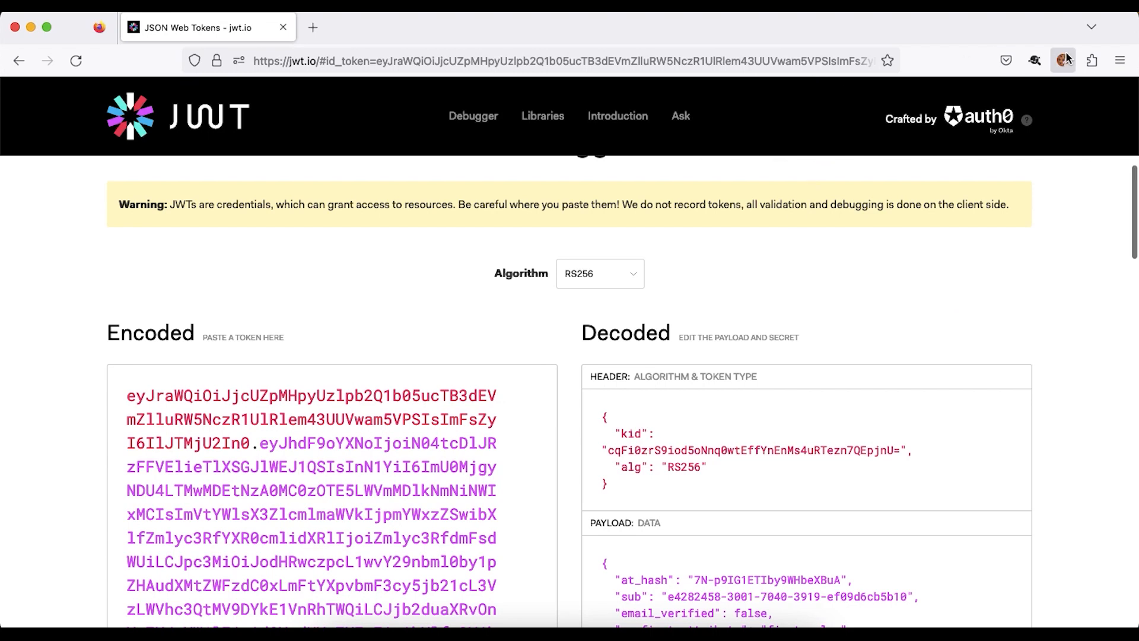
# - Delete jwt.io's current context cookies with the cookie extension
pyautogui.click(1063, 60)
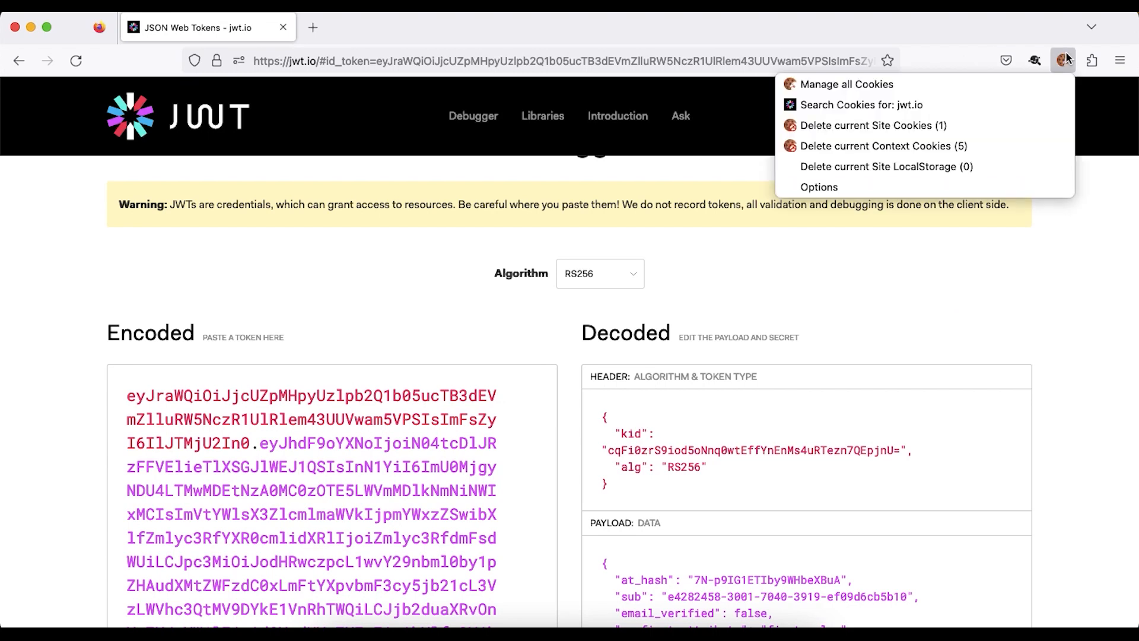
pyautogui.click(964, 149)
pyautogui.click(1033, 165)
# - Load the Cognito authorize URL and sign in as the saved testuser1 for a fresh ID token
pyautogui.click(731, 61)
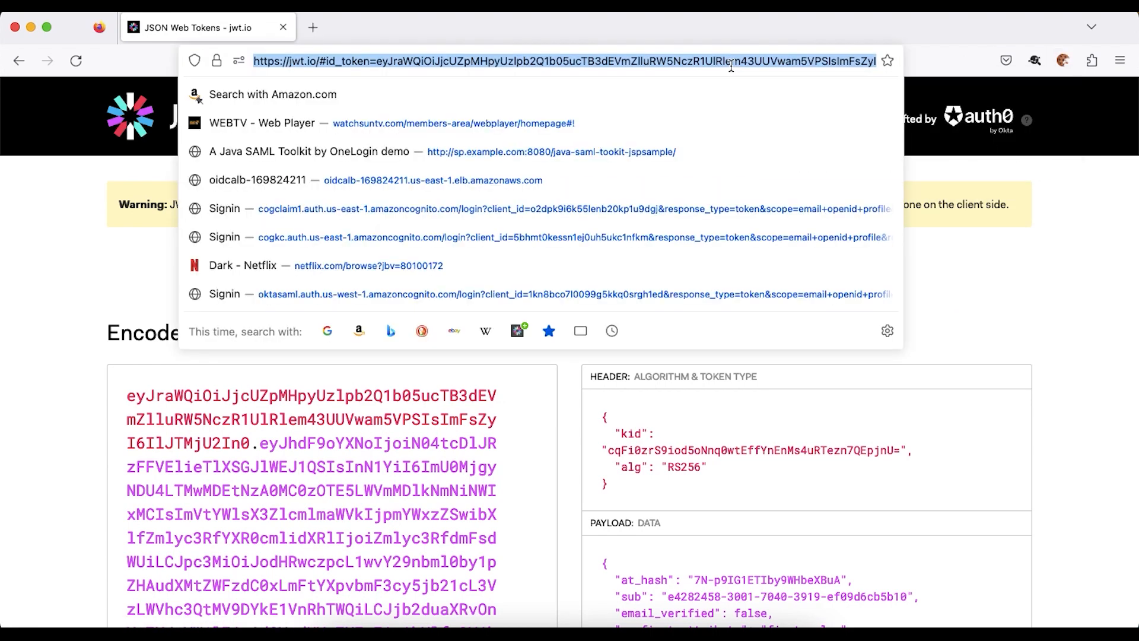
pyautogui.press('super+v')
pyautogui.press('Return')
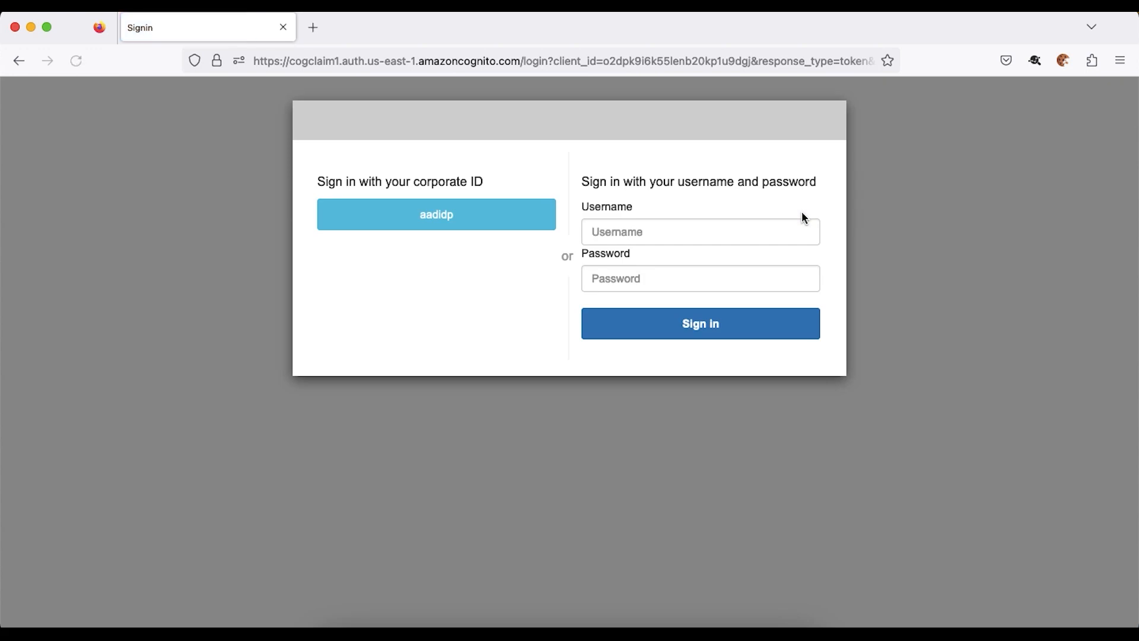
pyautogui.click(724, 236)
pyautogui.click(695, 257)
pyautogui.click(701, 325)
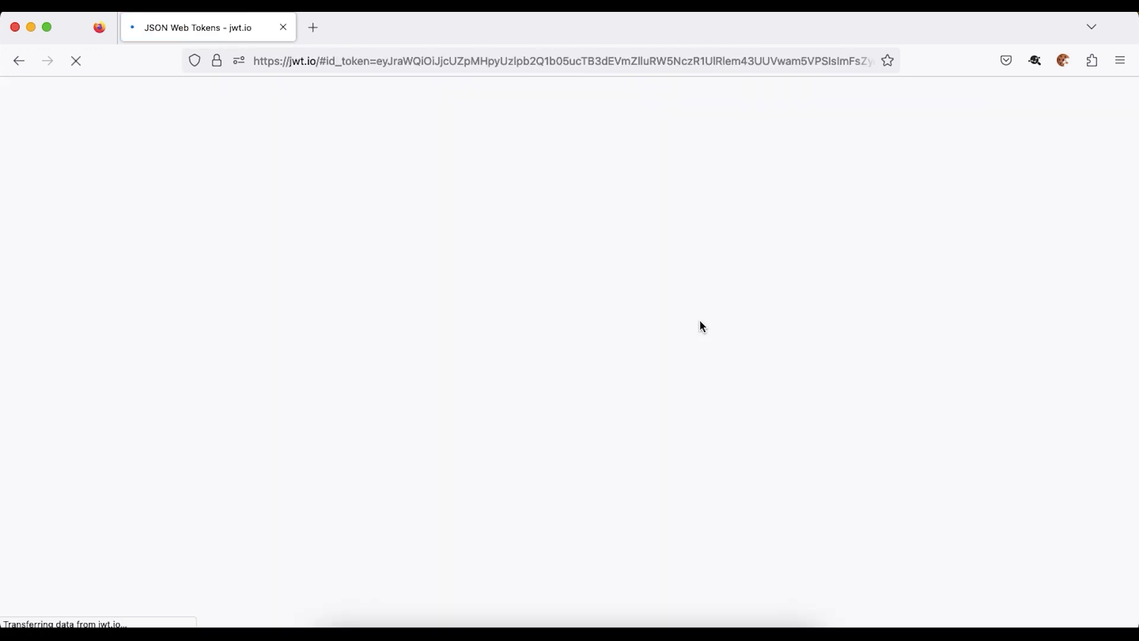
pyautogui.press('super+Tab')
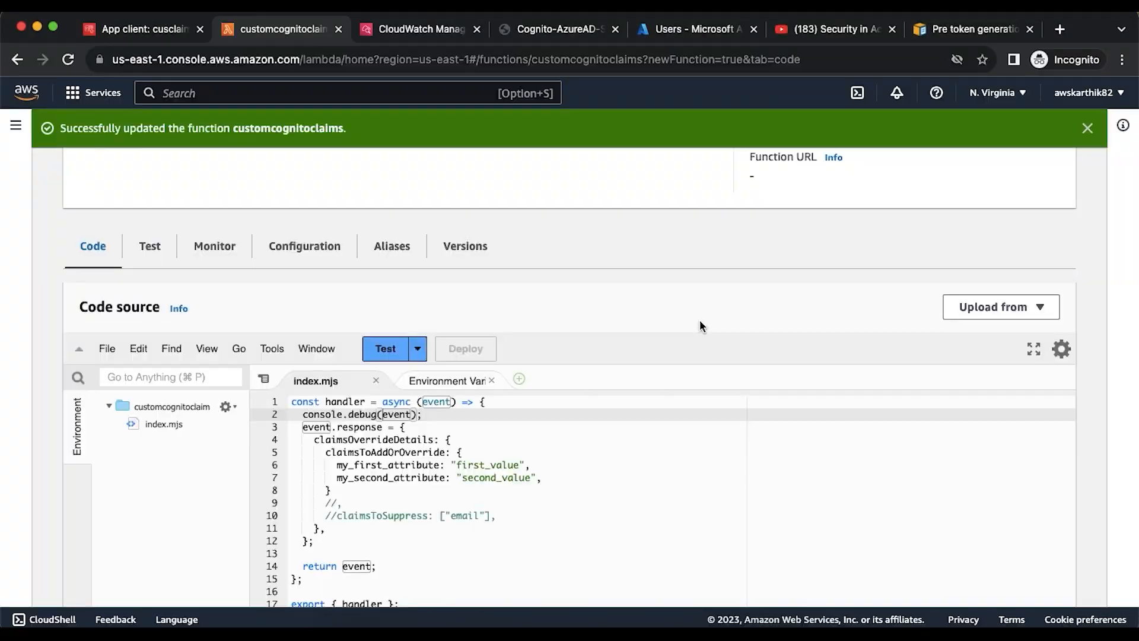
# - Reload the customcognitoclaims log streams, open the newest one and expand its DEBUG event
pyautogui.click(451, 30)
pyautogui.click(446, 138)
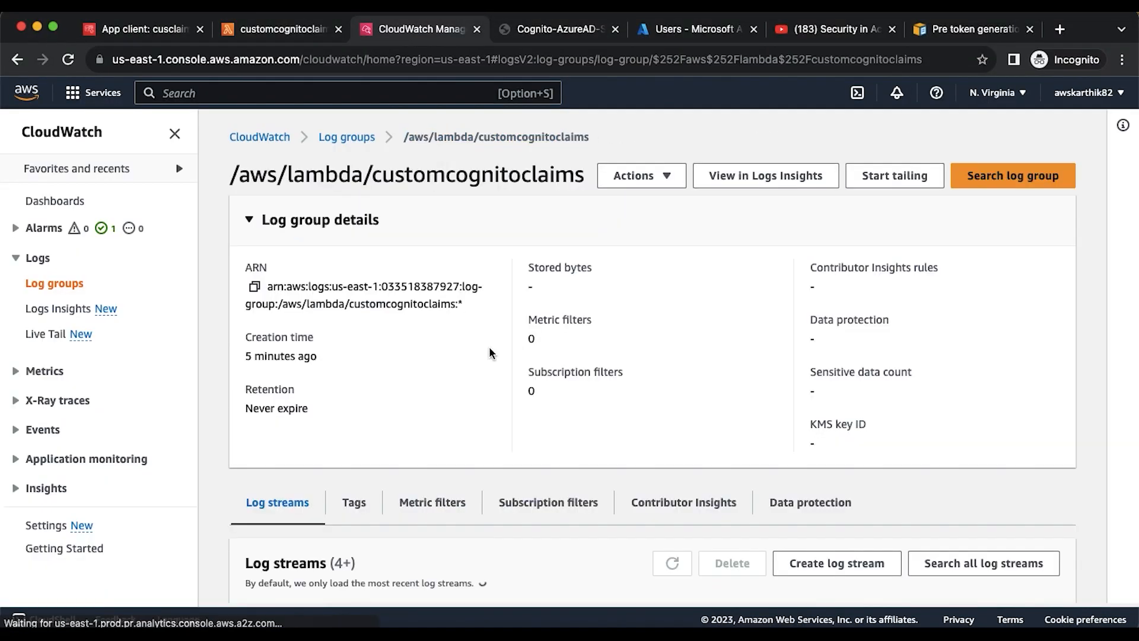
pyautogui.scroll(-3, 489, 347)
pyautogui.click(672, 373)
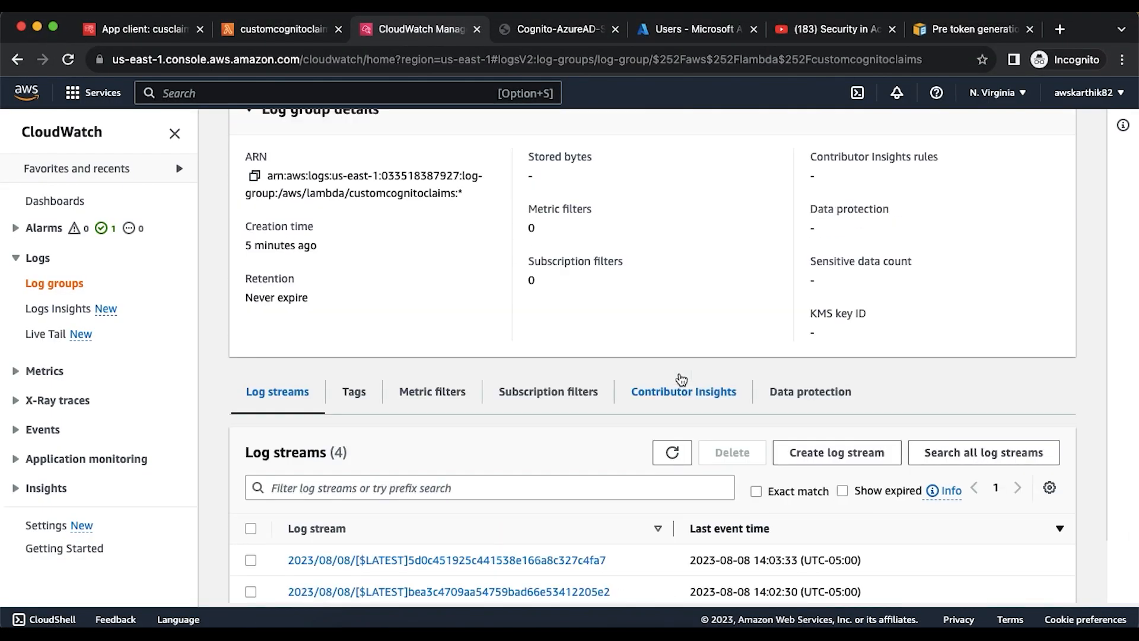
pyautogui.click(291, 36)
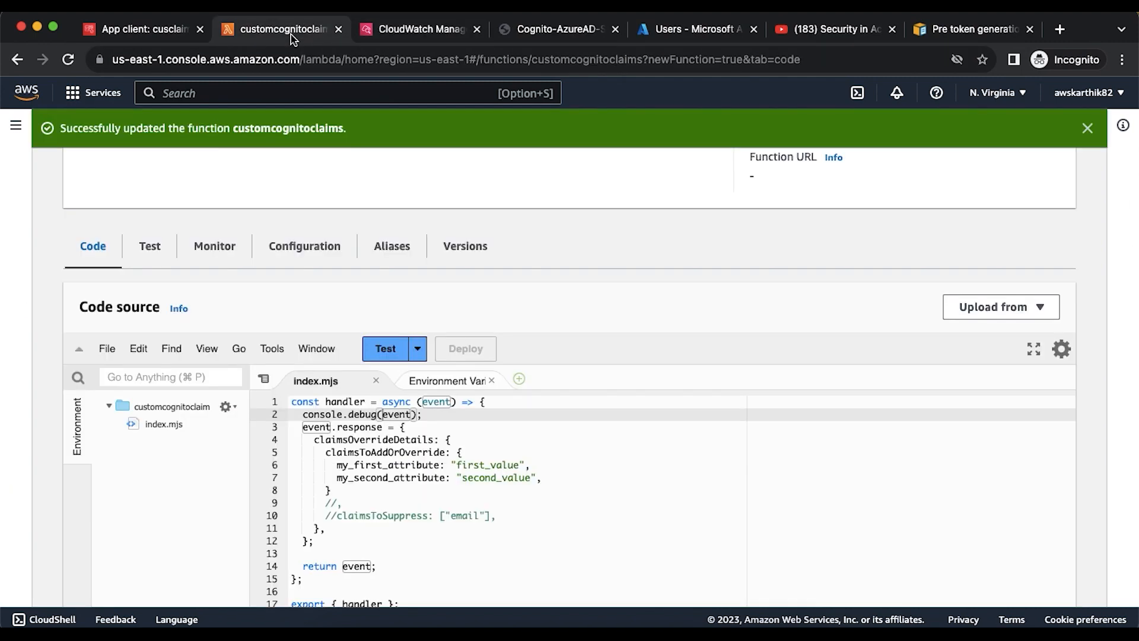
pyautogui.click(367, 36)
pyautogui.scroll(4, 491, 209)
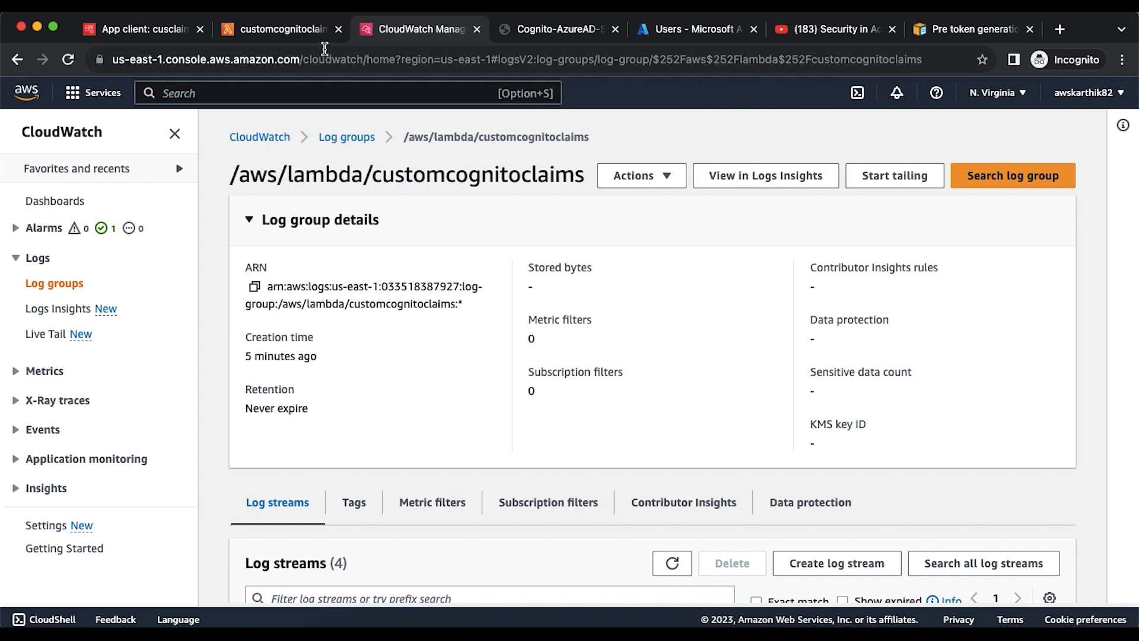
pyautogui.scroll(-3, 593, 356)
pyautogui.click(671, 371)
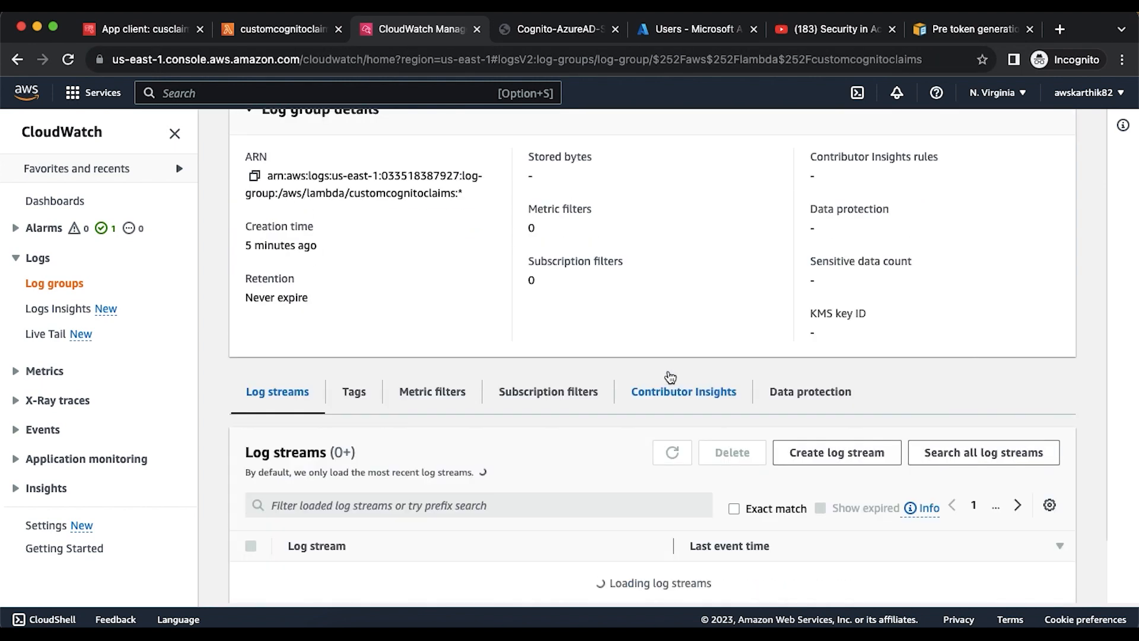
pyautogui.scroll(-2, 670, 377)
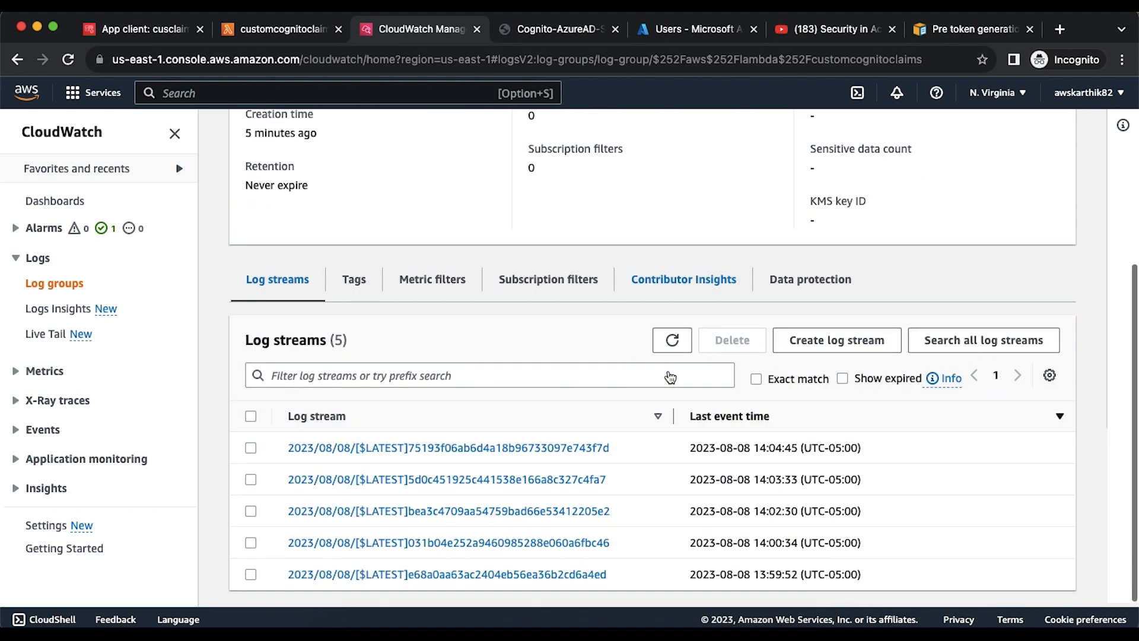
pyautogui.click(579, 452)
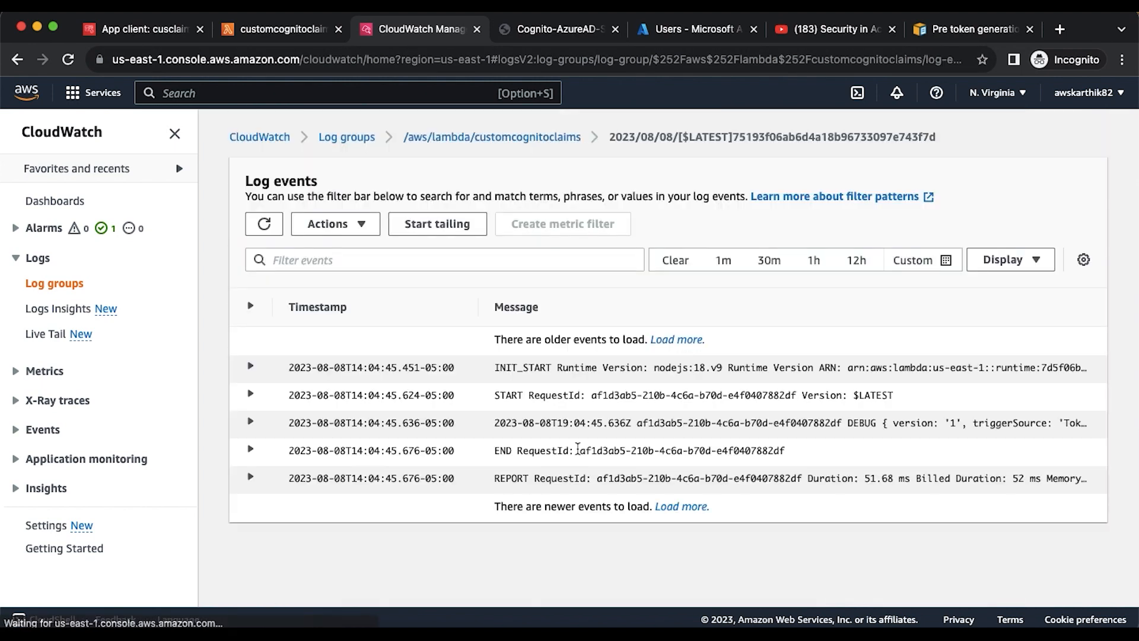
pyautogui.click(791, 427)
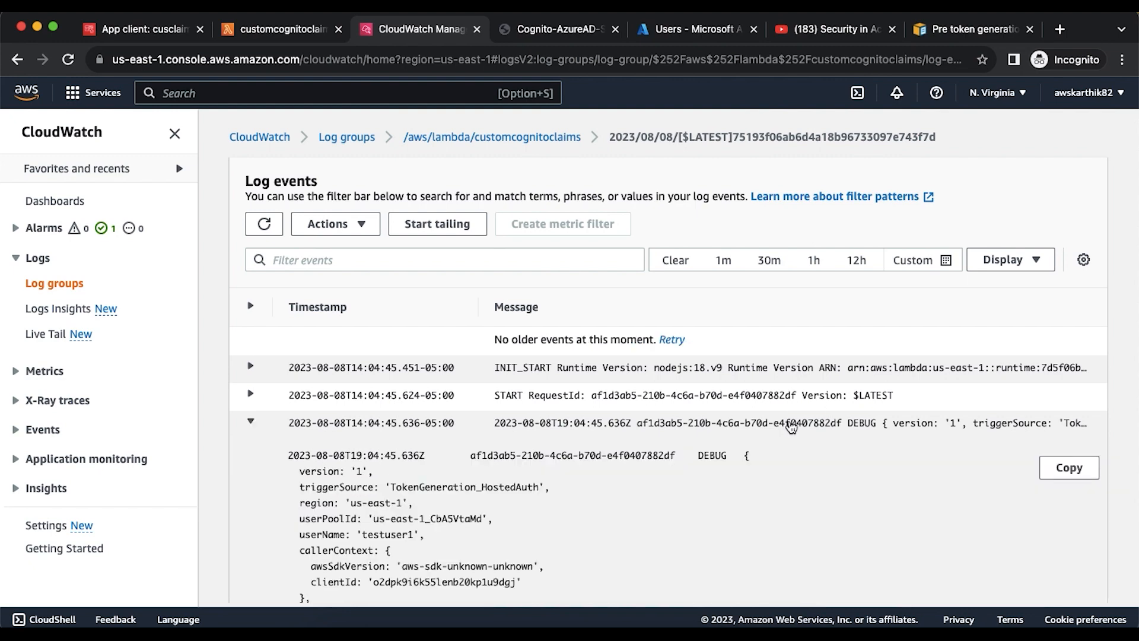
# - Review the logged token-generation event JSON, selecting the user name and noting the null claims response
pyautogui.click(297, 30)
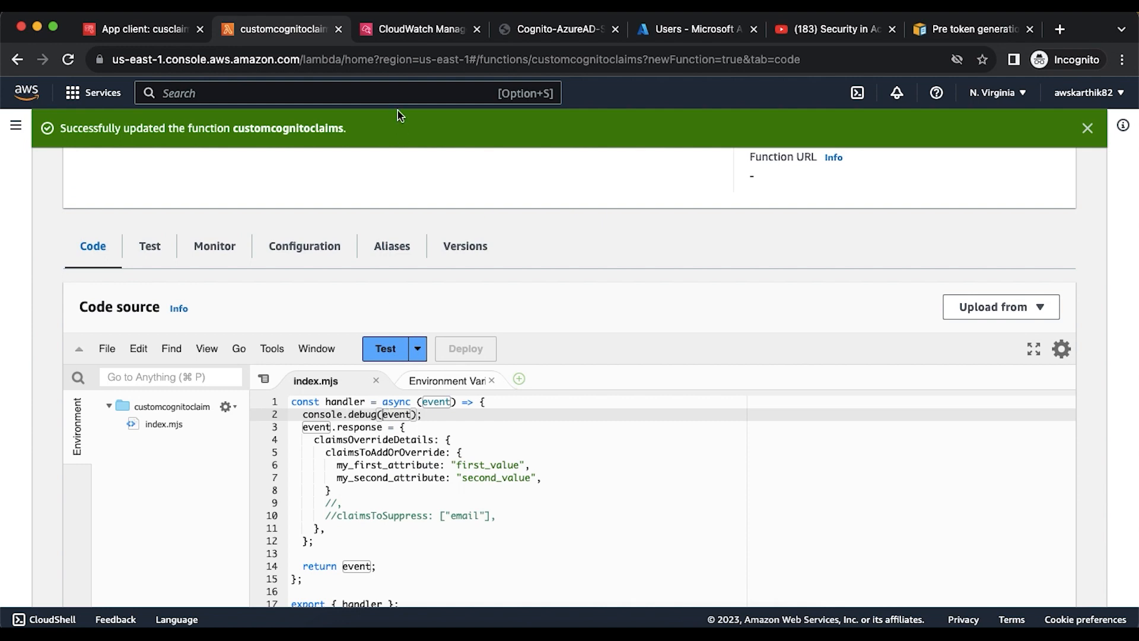
pyautogui.click(396, 33)
pyautogui.scroll(-5, 440, 439)
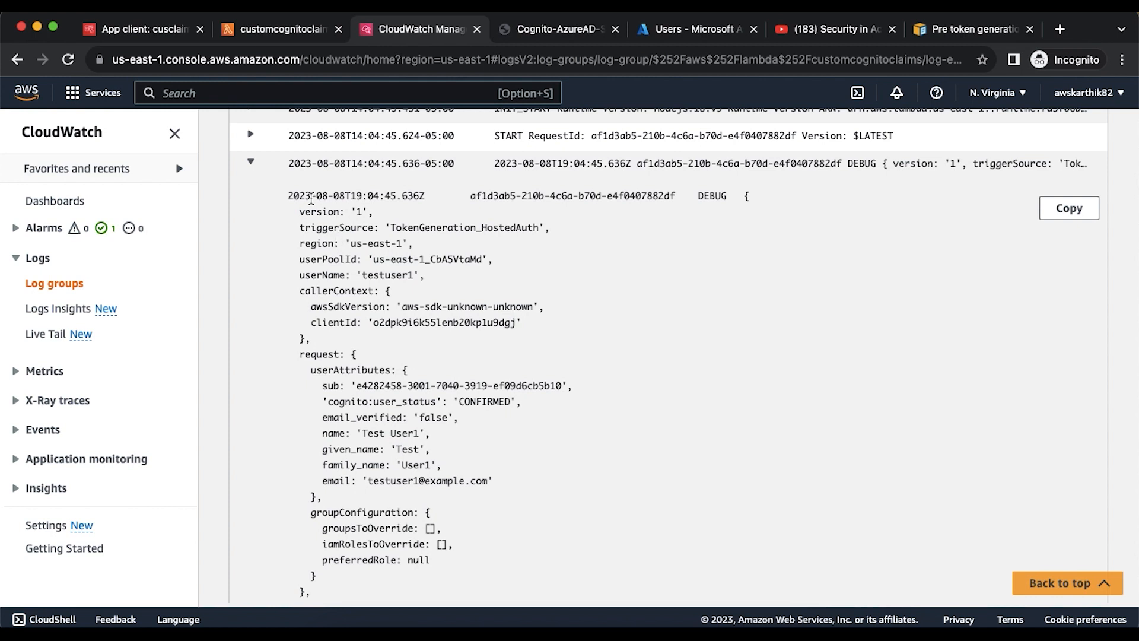
pyautogui.doubleClick(391, 274)
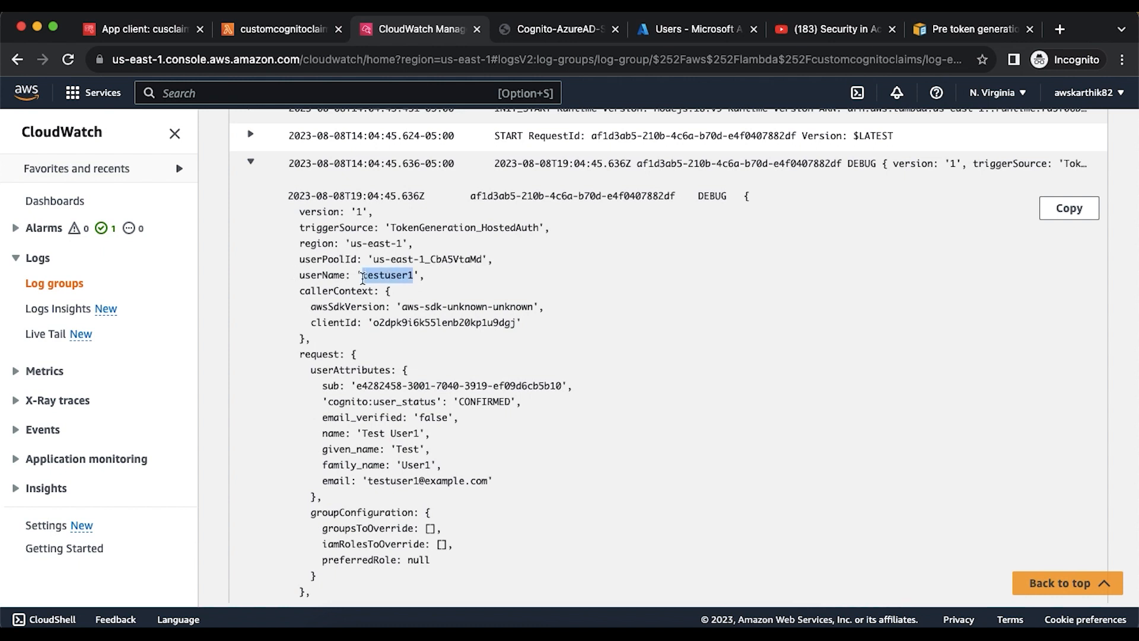
pyautogui.scroll(-2, 362, 378)
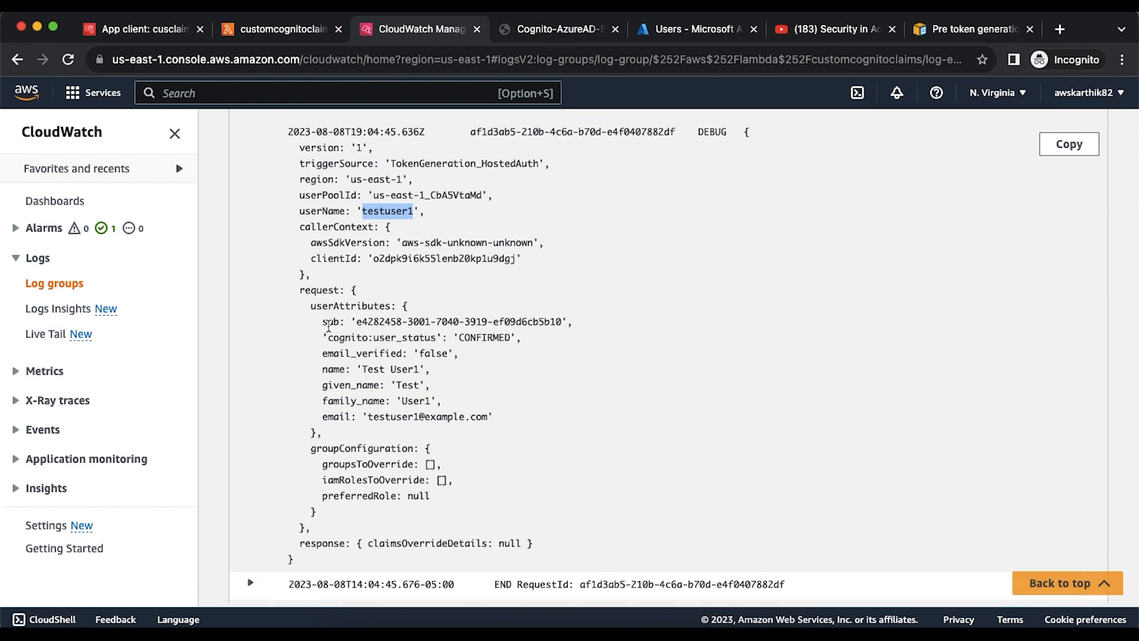
pyautogui.click(129, 33)
pyautogui.scroll(7, 333, 321)
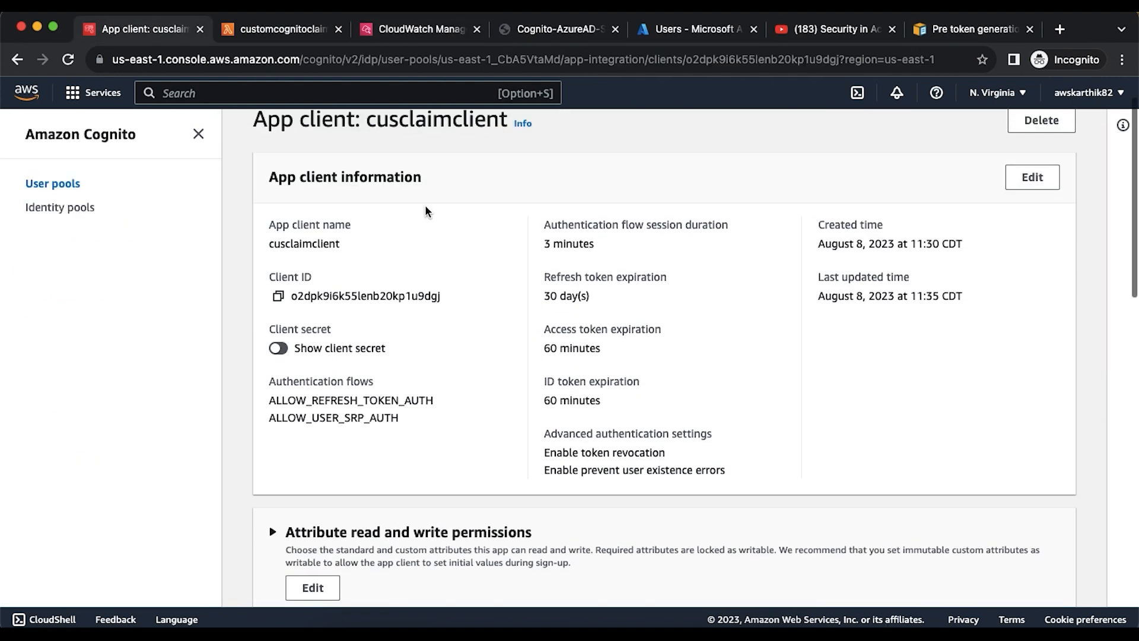
# - Open testuser1 from the cogcustomclaim pool's Users list and select its sub attribute value
pyautogui.click(465, 142)
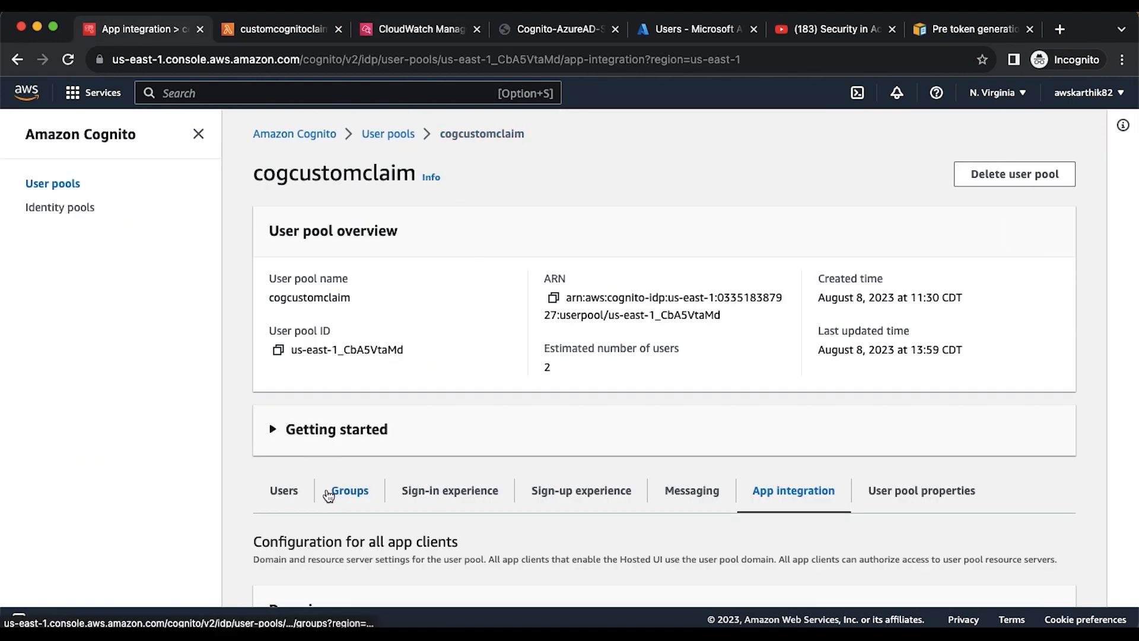
pyautogui.click(285, 492)
pyautogui.scroll(-3, 296, 487)
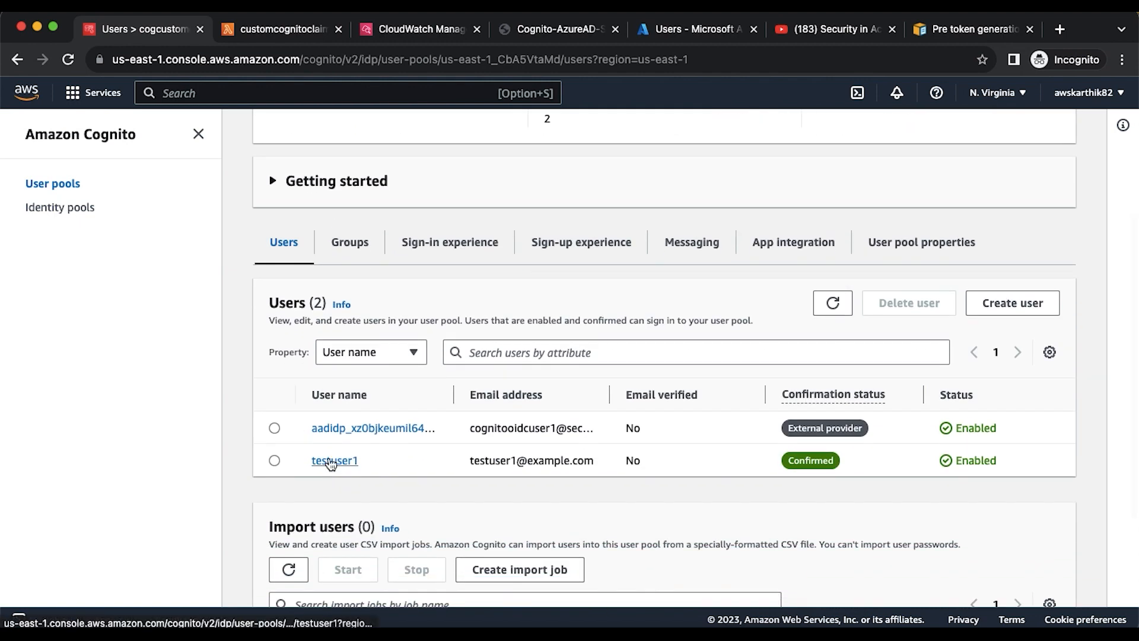
pyautogui.click(332, 461)
pyautogui.scroll(-5, 419, 442)
pyautogui.scroll(-1, 418, 439)
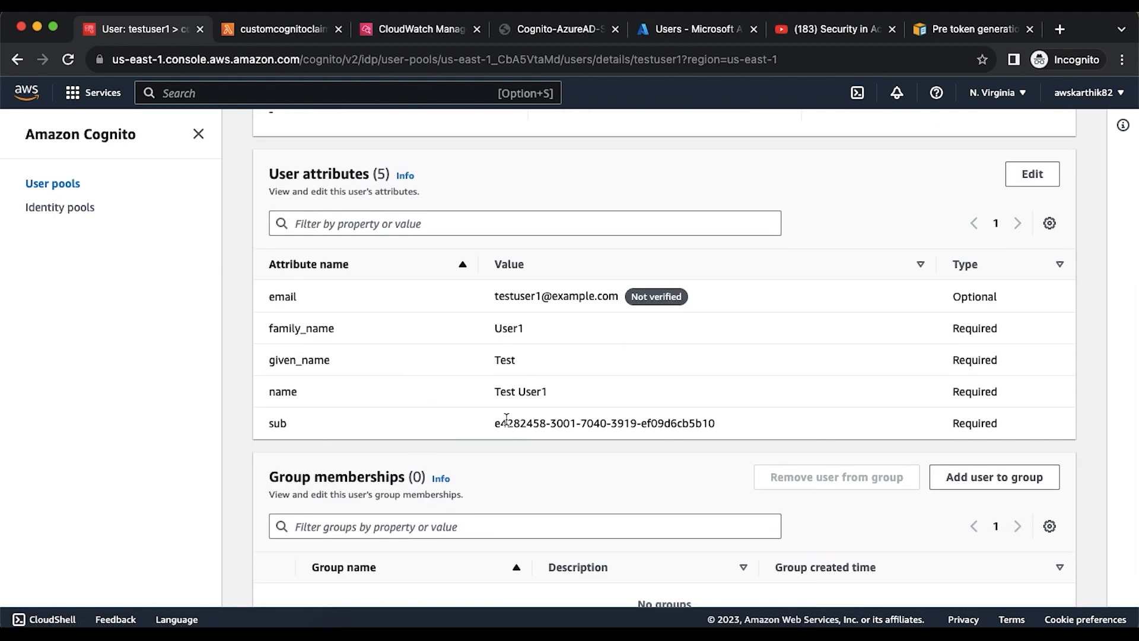
pyautogui.moveTo(494, 422); pyautogui.dragTo(724, 423)
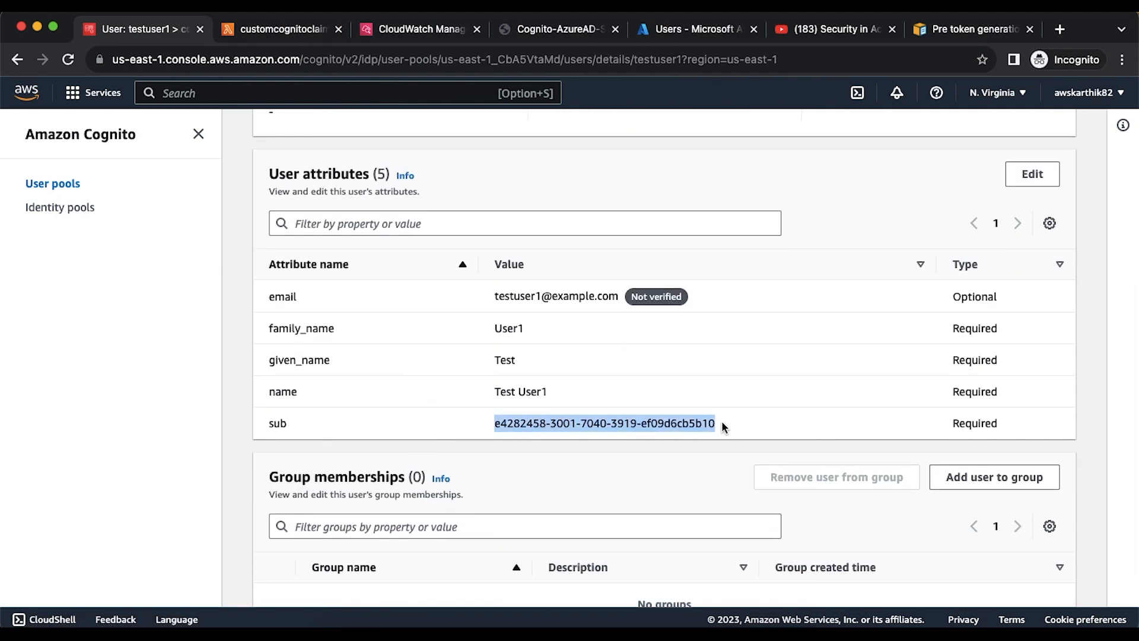
pyautogui.click(409, 30)
# - Search the CloudWatch event for the copied sub value to confirm it matches testuser1
pyautogui.press('super+f')
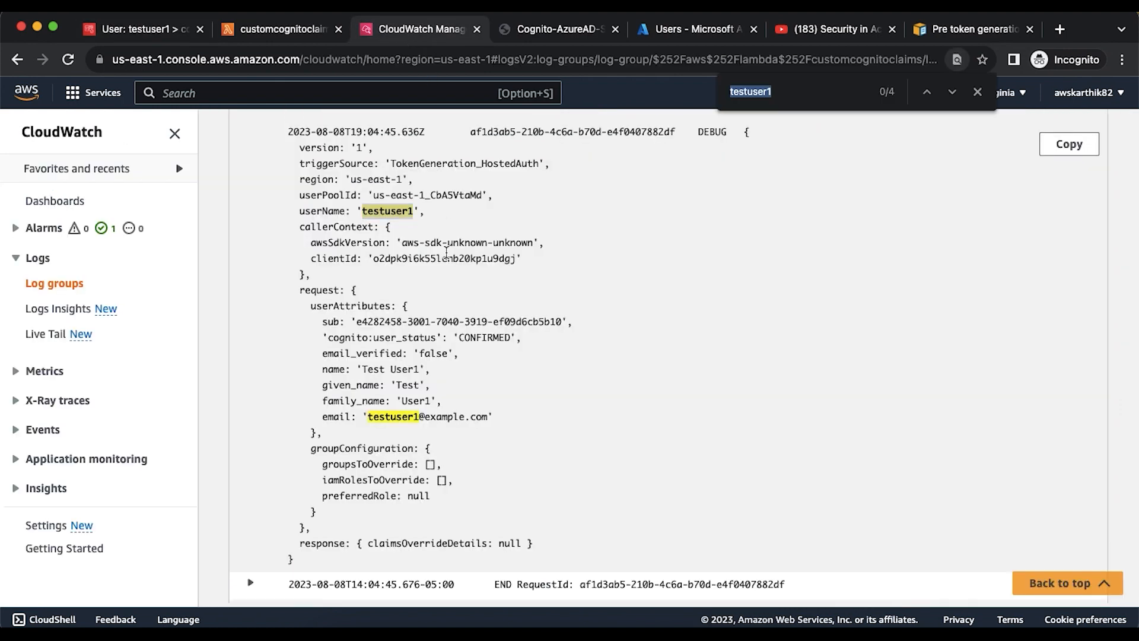
pyautogui.press('super+v')
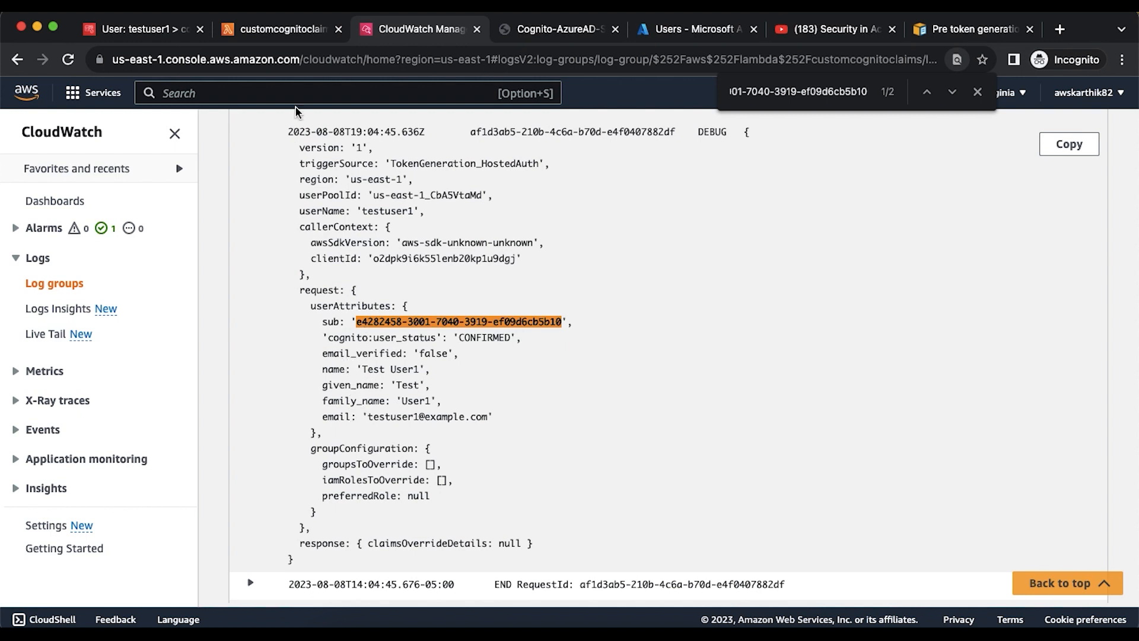
pyautogui.click(287, 39)
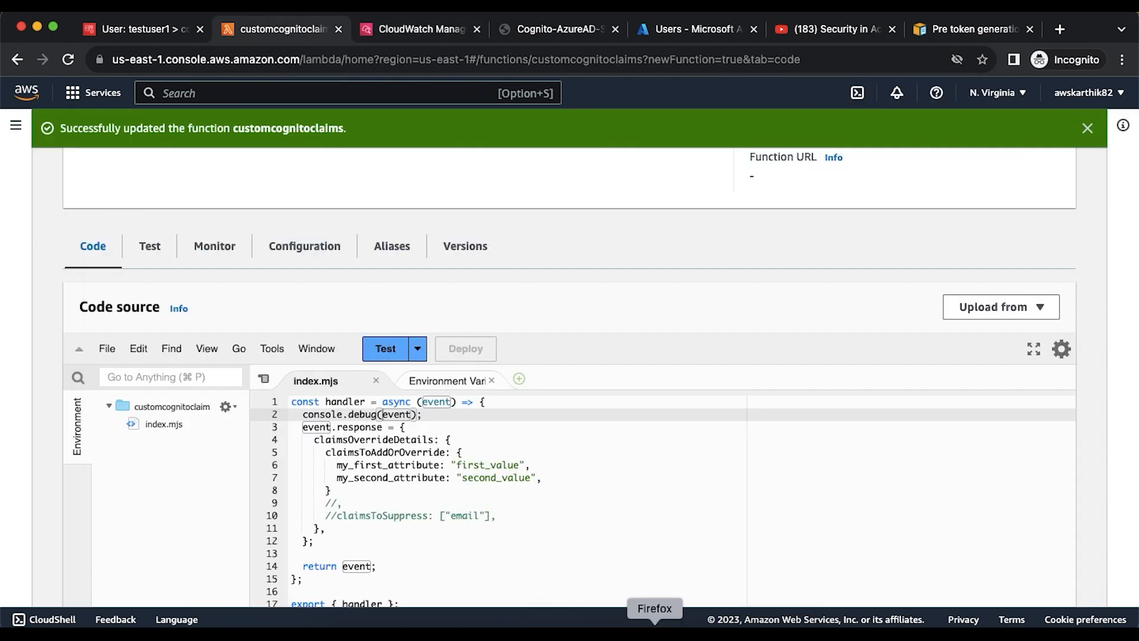
# - In Firefox, delete the current context cookies with the cookie manager and confirm
pyautogui.click(655, 623)
pyautogui.click(1062, 59)
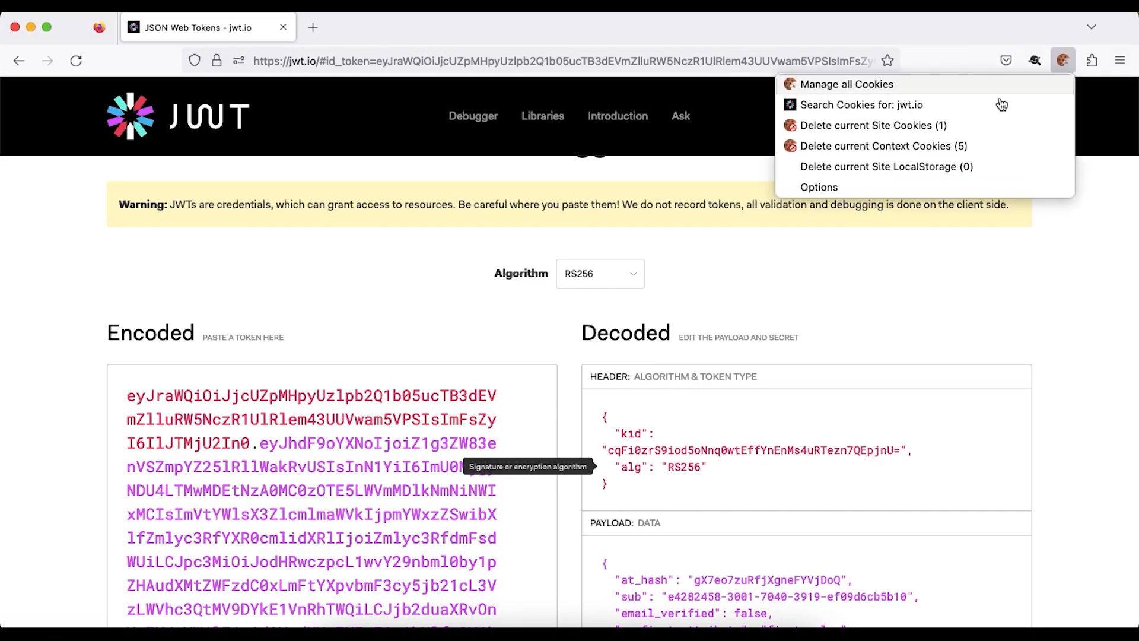
pyautogui.click(955, 148)
pyautogui.click(1027, 164)
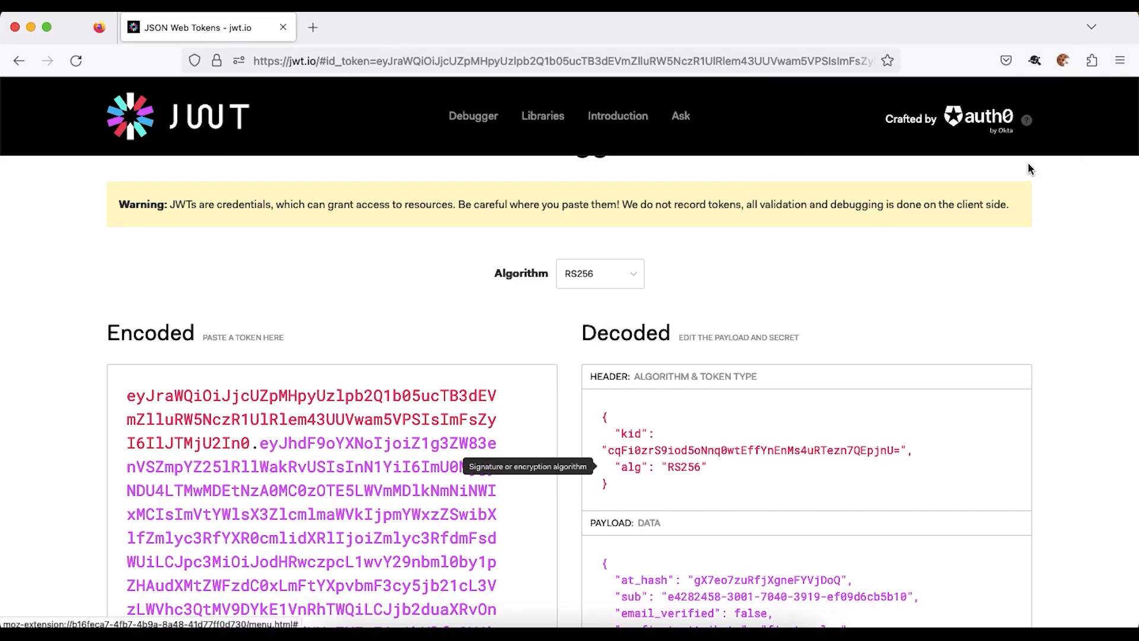
# - Paste the copied sub value into Firefox's address bar, then return to Chrome's Cognito user details
pyautogui.click(695, 58)
pyautogui.press('super+v')
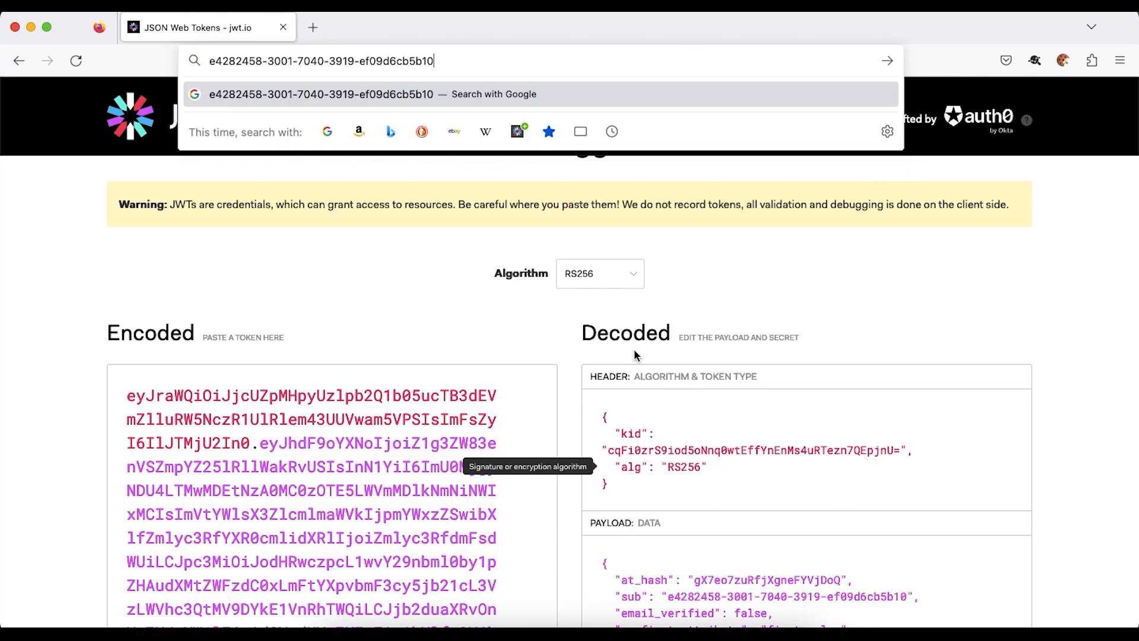
pyautogui.press('super+Tab')
pyautogui.click(137, 34)
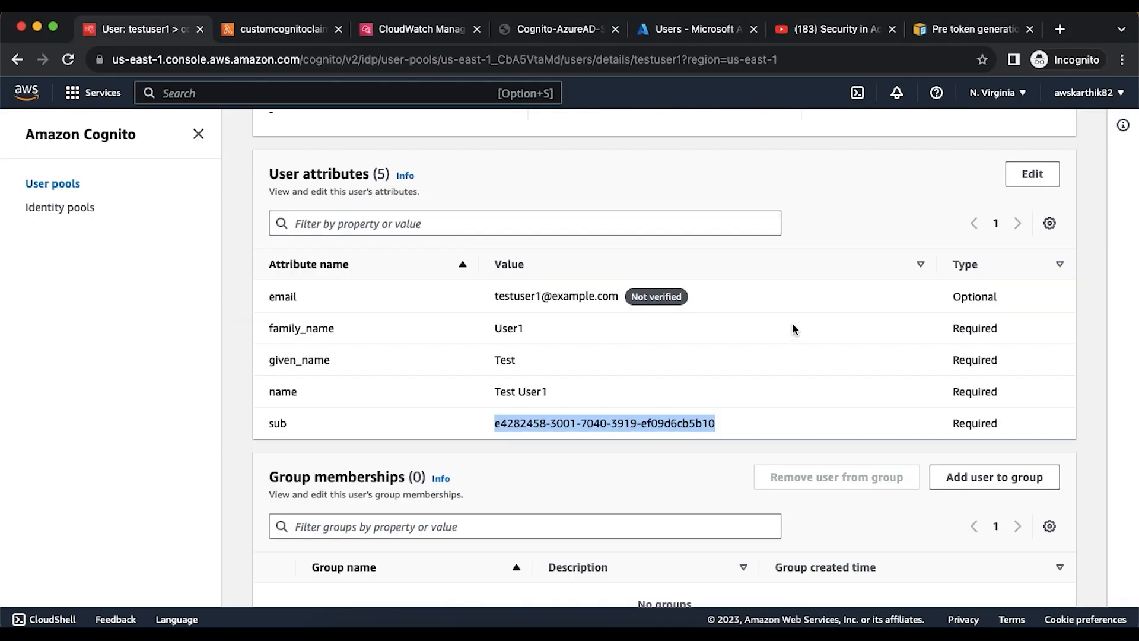
# - Go to the cogcustomclaim pool's App integration settings and open the cusclaimclient app client
pyautogui.scroll(6, 794, 330)
pyautogui.click(508, 138)
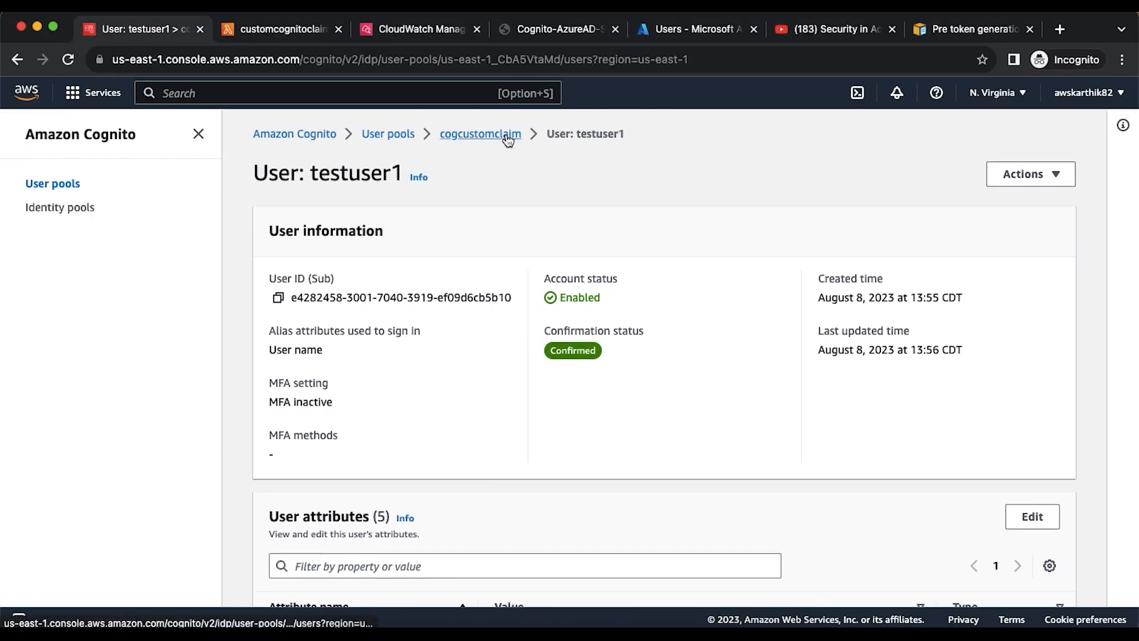
pyautogui.scroll(-3, 688, 330)
pyautogui.click(784, 145)
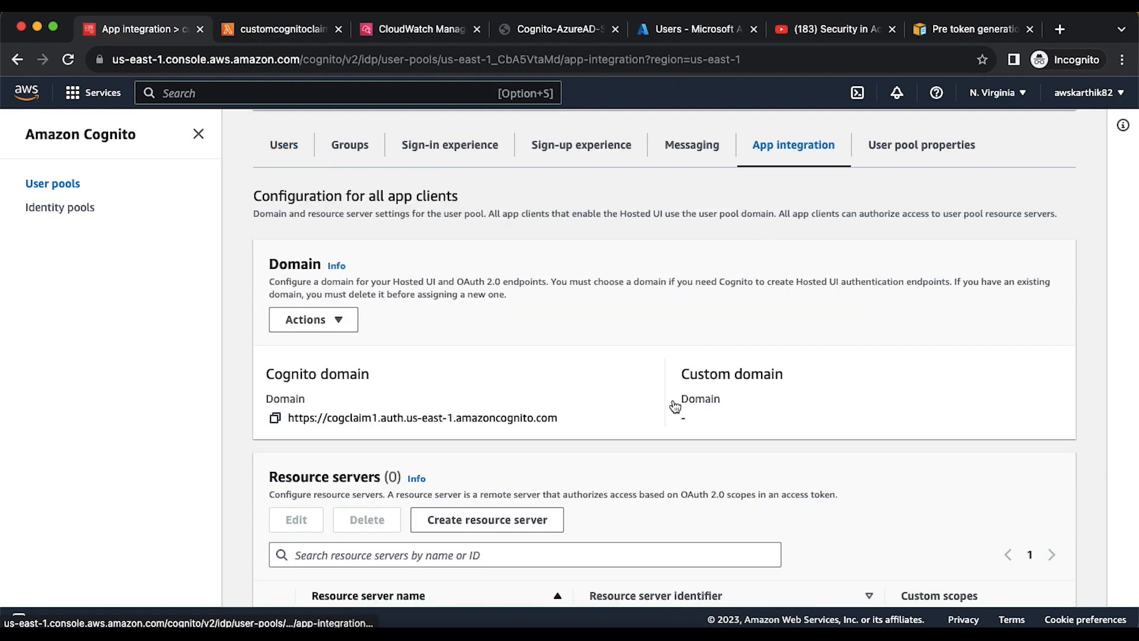
pyautogui.scroll(-10, 675, 407)
pyautogui.click(346, 565)
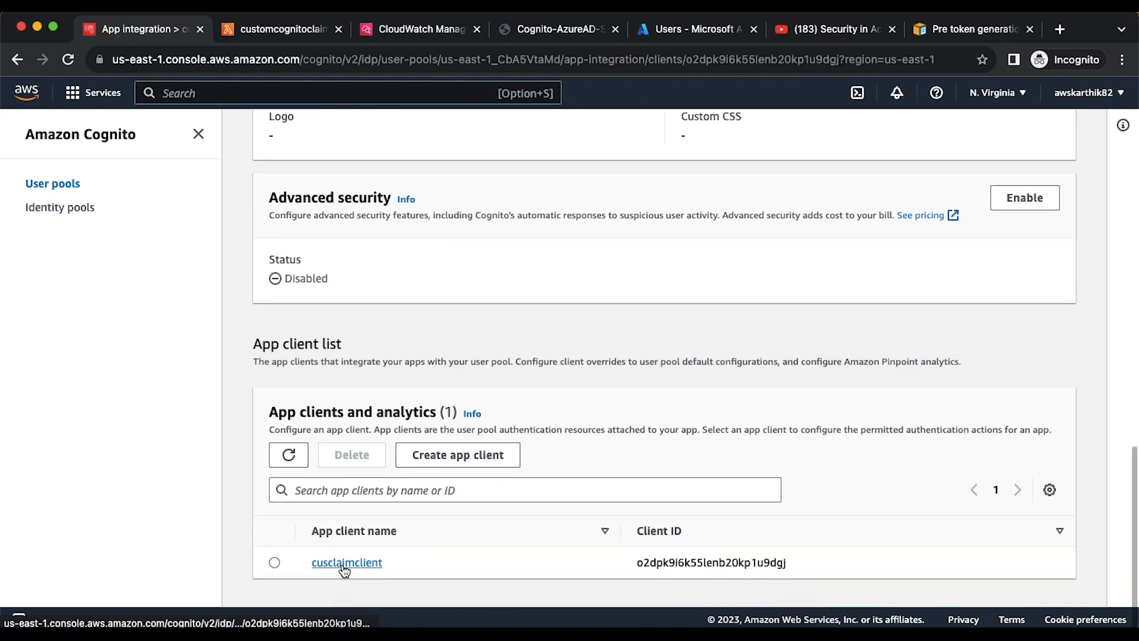
# - Bring up the link options for cusclaimclient's View Hosted UI page
pyautogui.scroll(-3, 894, 458)
pyautogui.scroll(-2, 1000, 399)
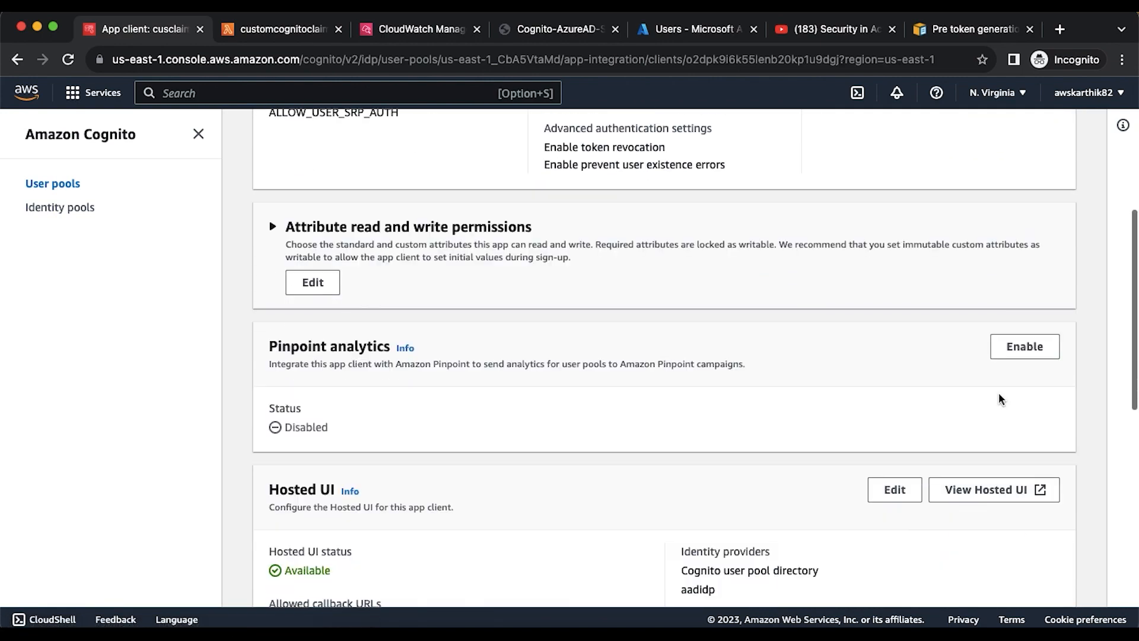
pyautogui.rightClick(987, 493)
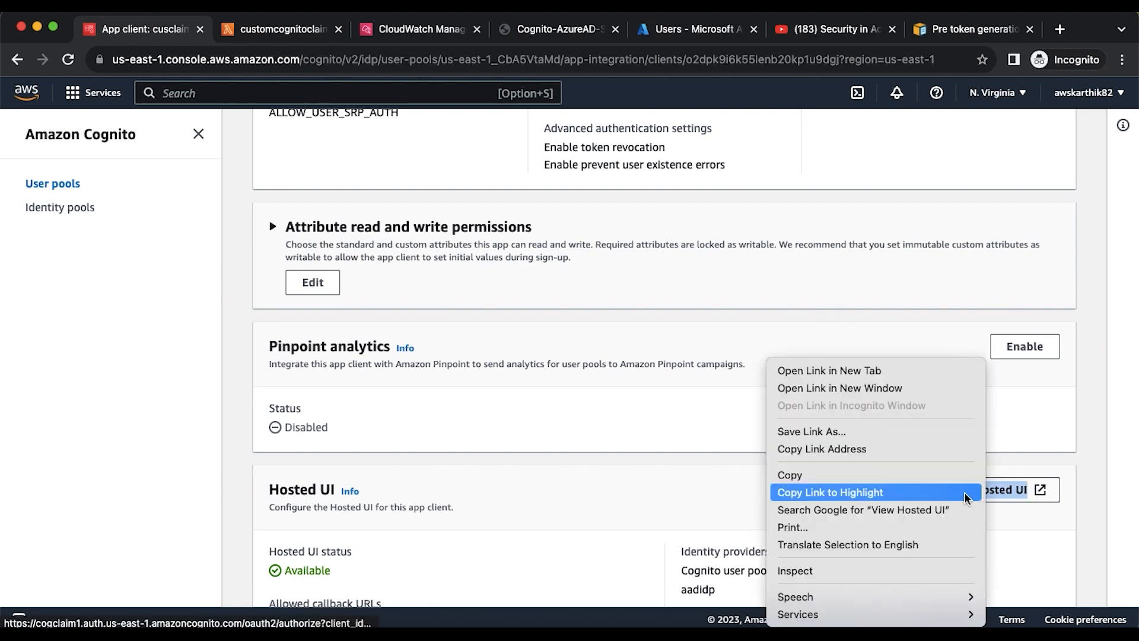
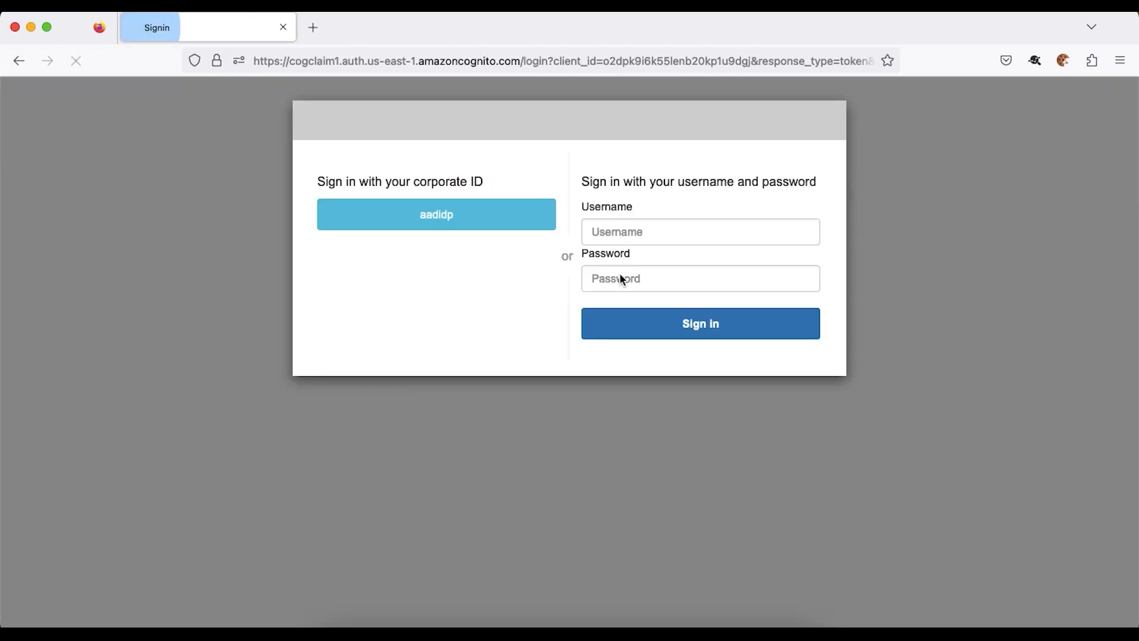
# - Sign in through aadidp with the prefilled Microsoft test account, choosing to stay signed in
pyautogui.click(512, 219)
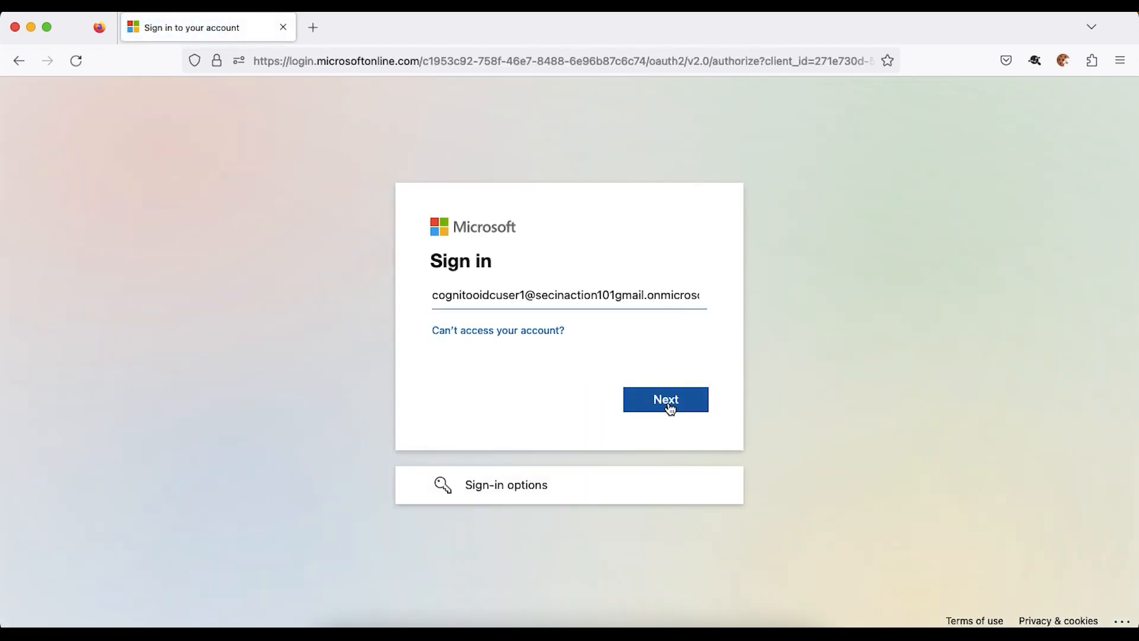
pyautogui.click(666, 403)
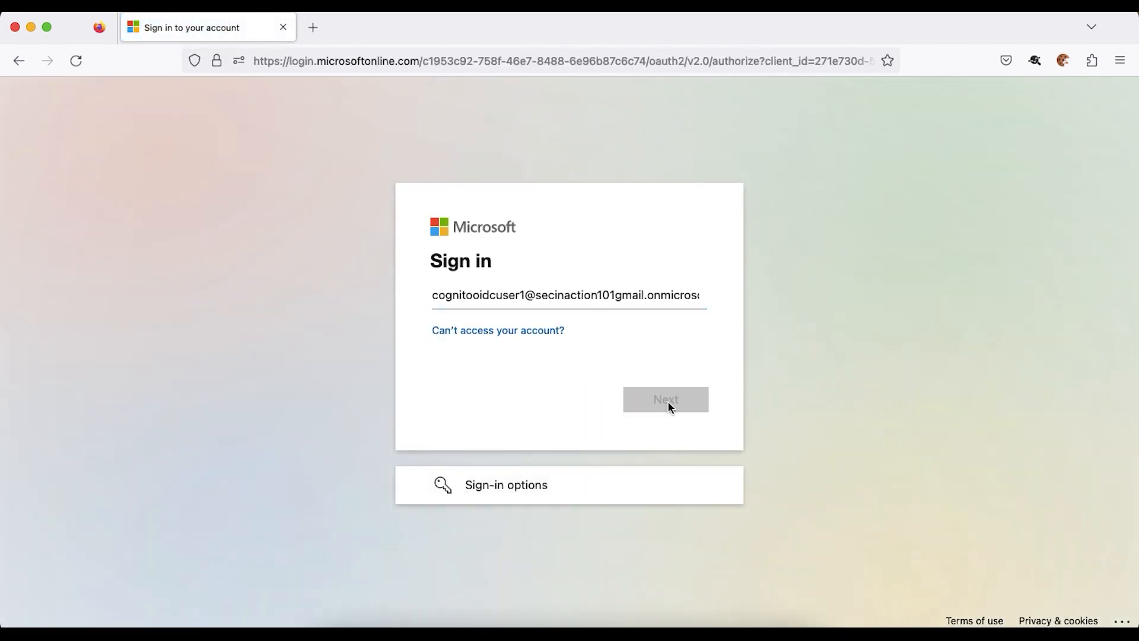
pyautogui.click(677, 436)
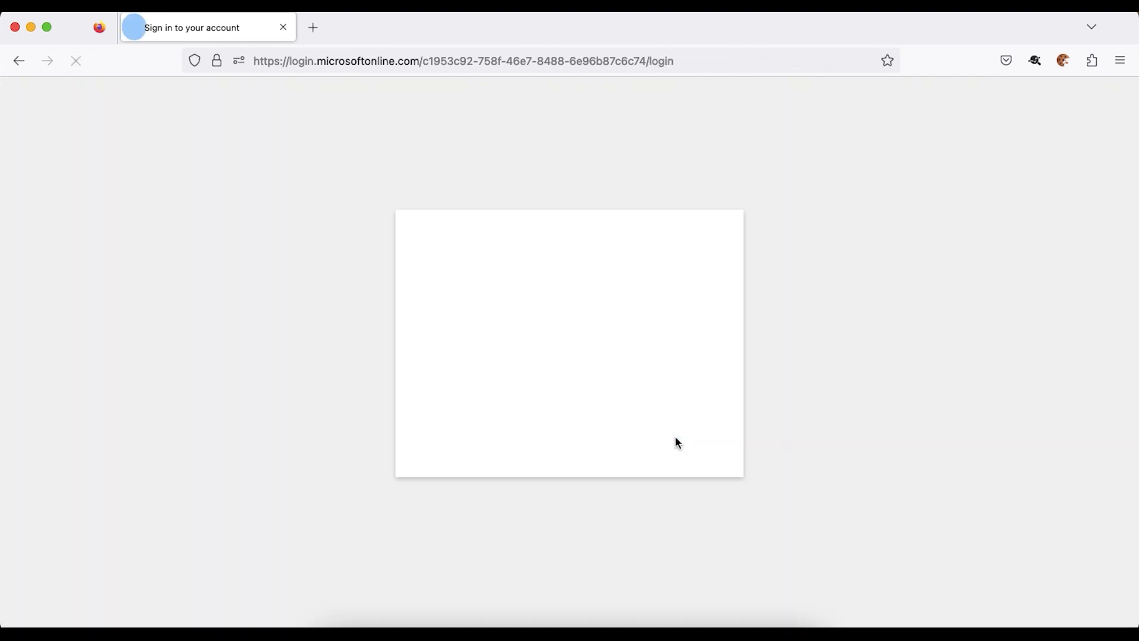
pyautogui.click(653, 436)
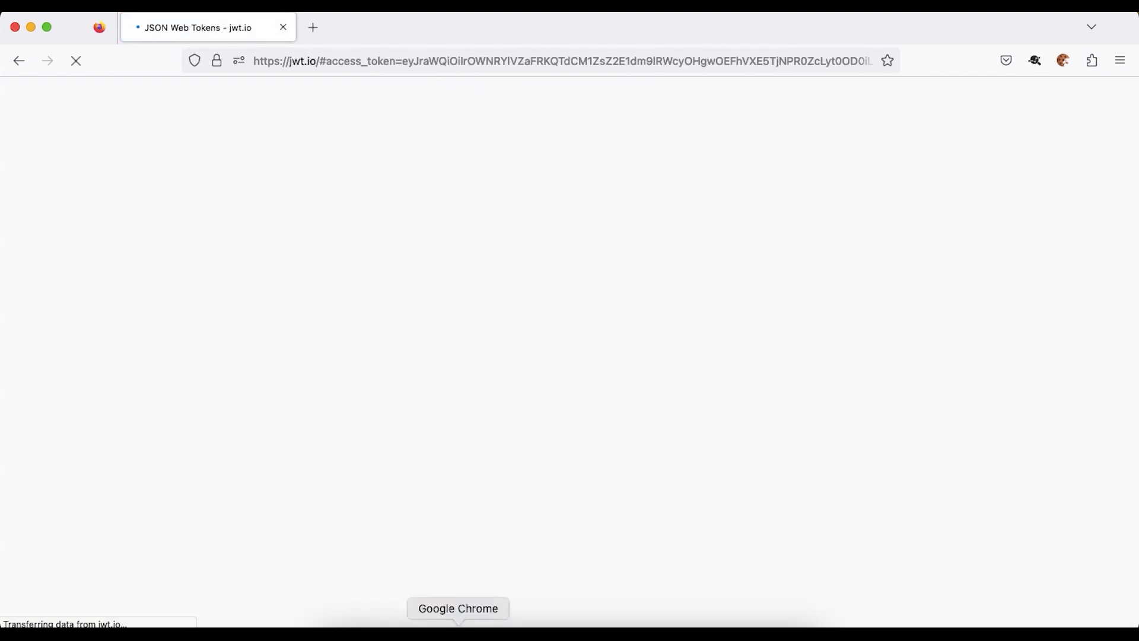
pyautogui.click(458, 627)
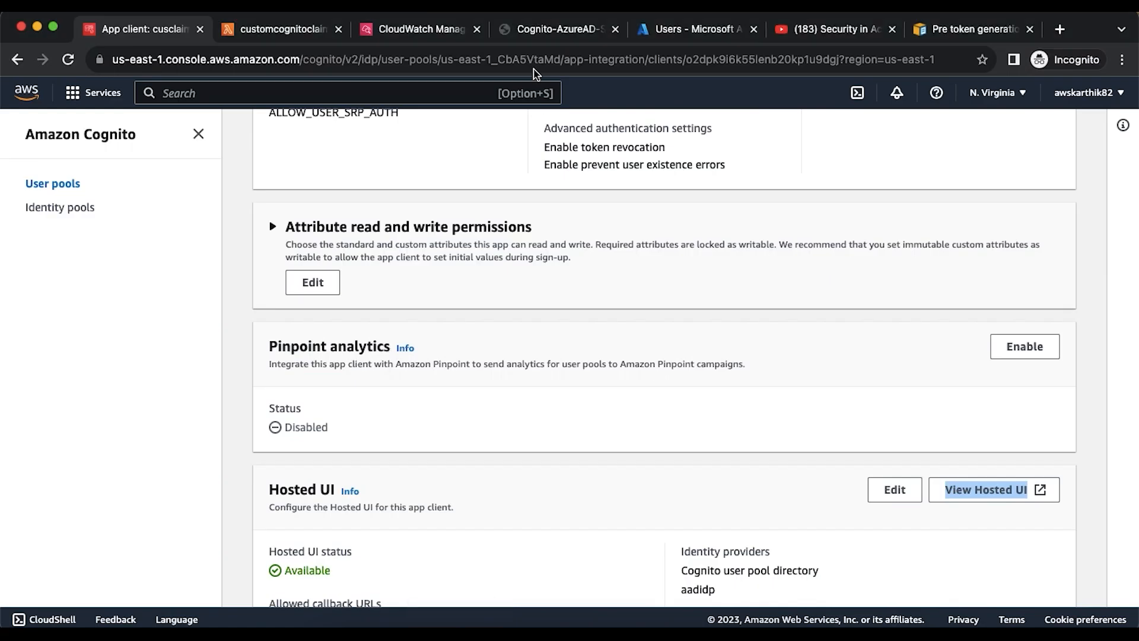
# - Refresh the CloudWatch log, expand the new DEBUG event and select the aadidp user's sub value
pyautogui.click(411, 36)
pyautogui.scroll(6, 526, 264)
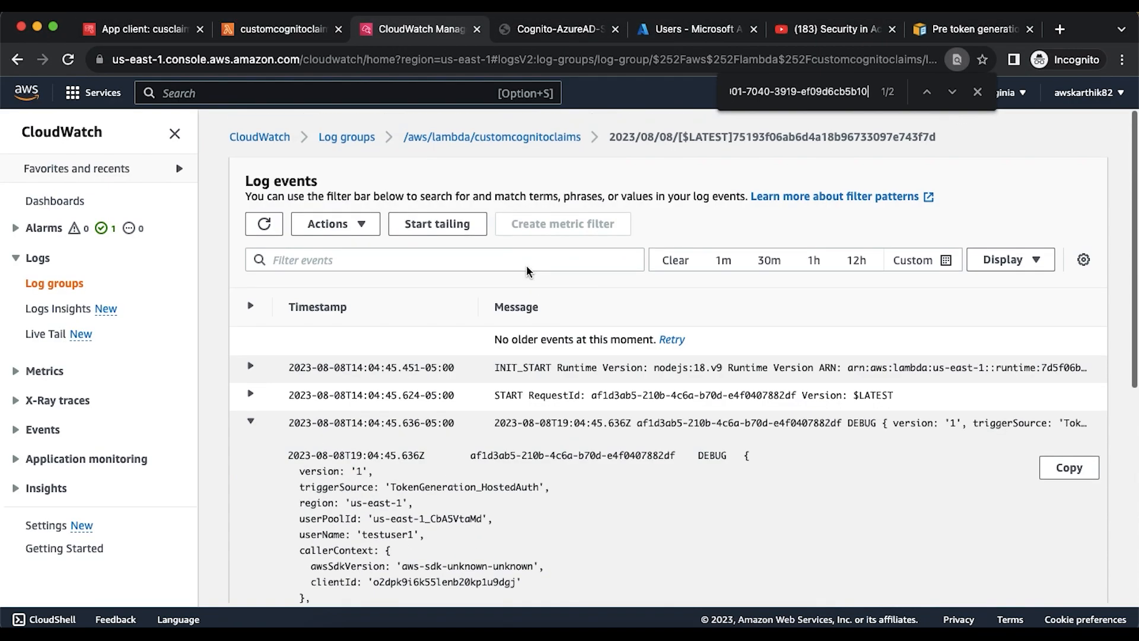
pyautogui.click(253, 423)
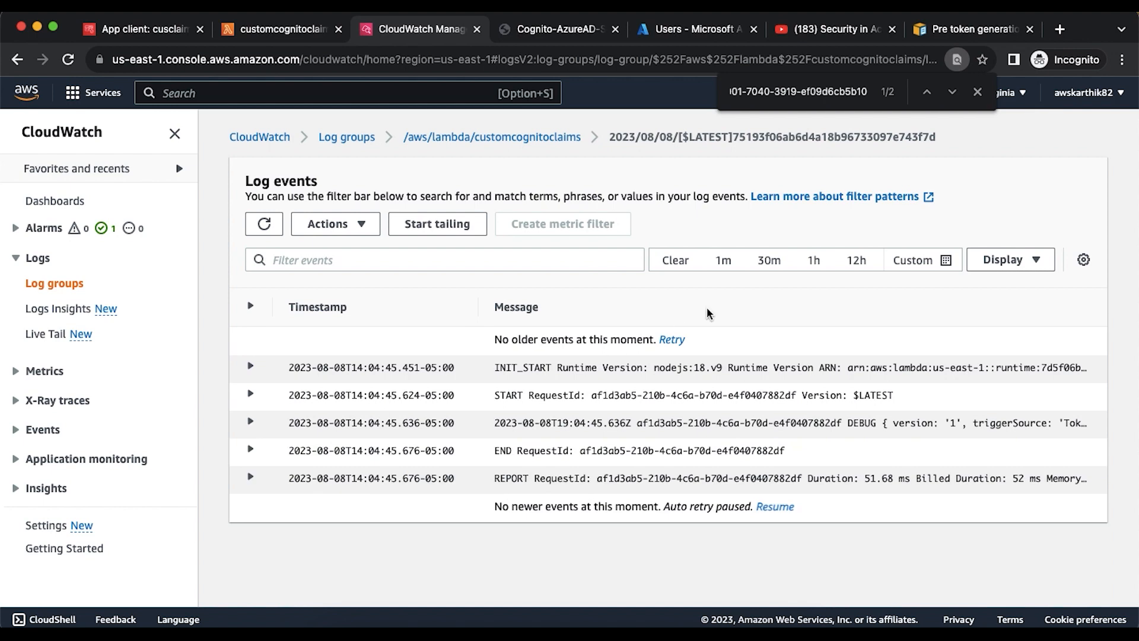
pyautogui.click(266, 226)
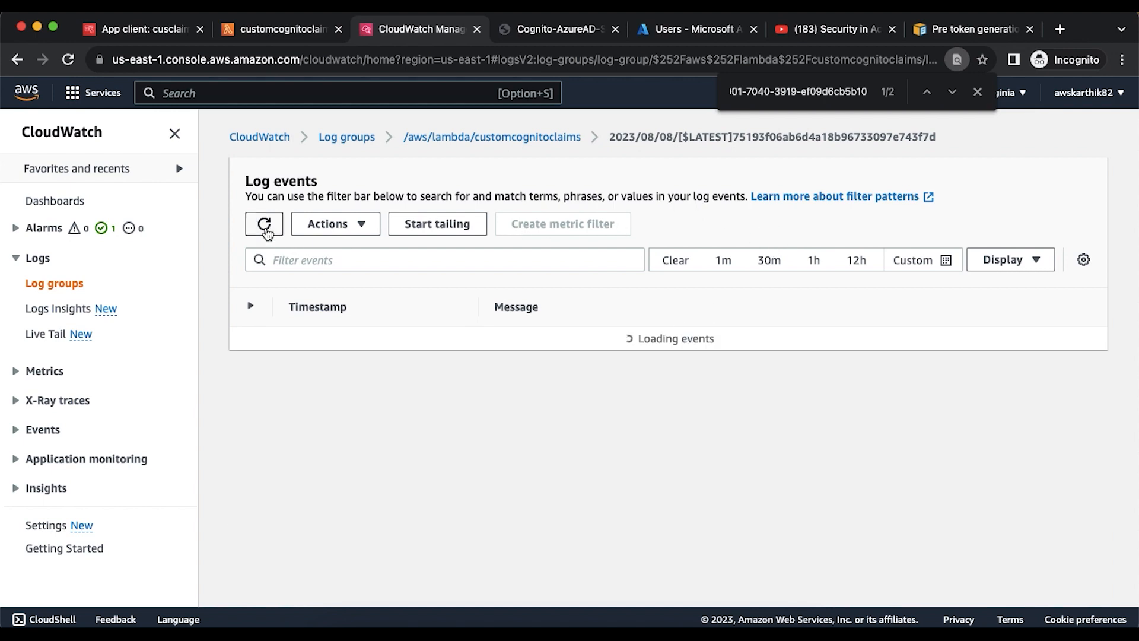
pyautogui.scroll(-1, 571, 241)
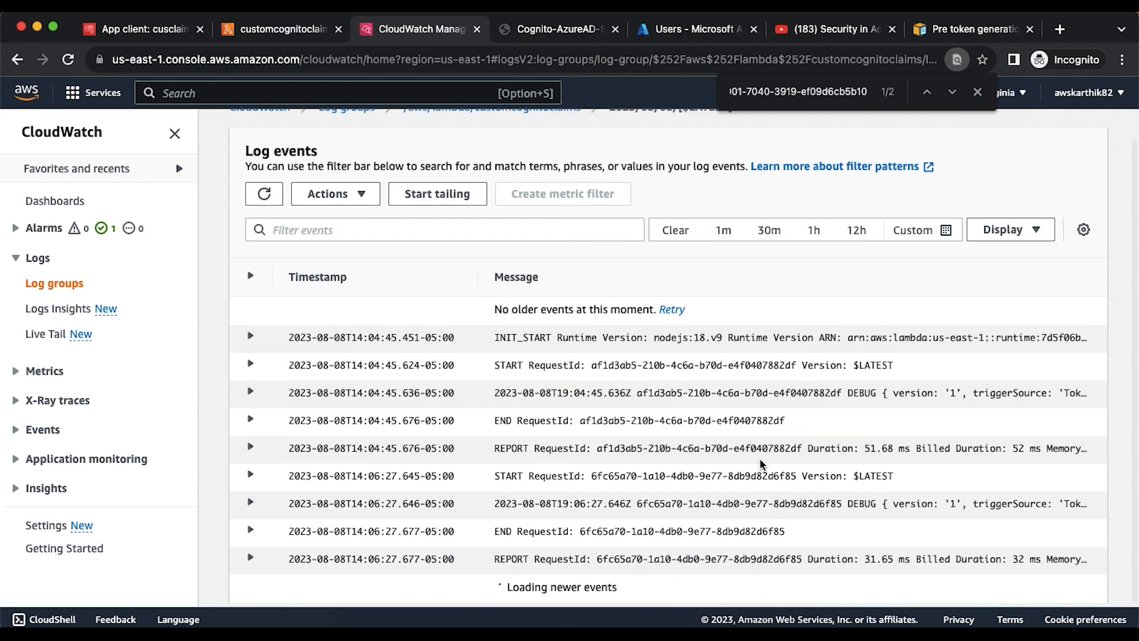
pyautogui.click(668, 503)
pyautogui.scroll(-6, 574, 510)
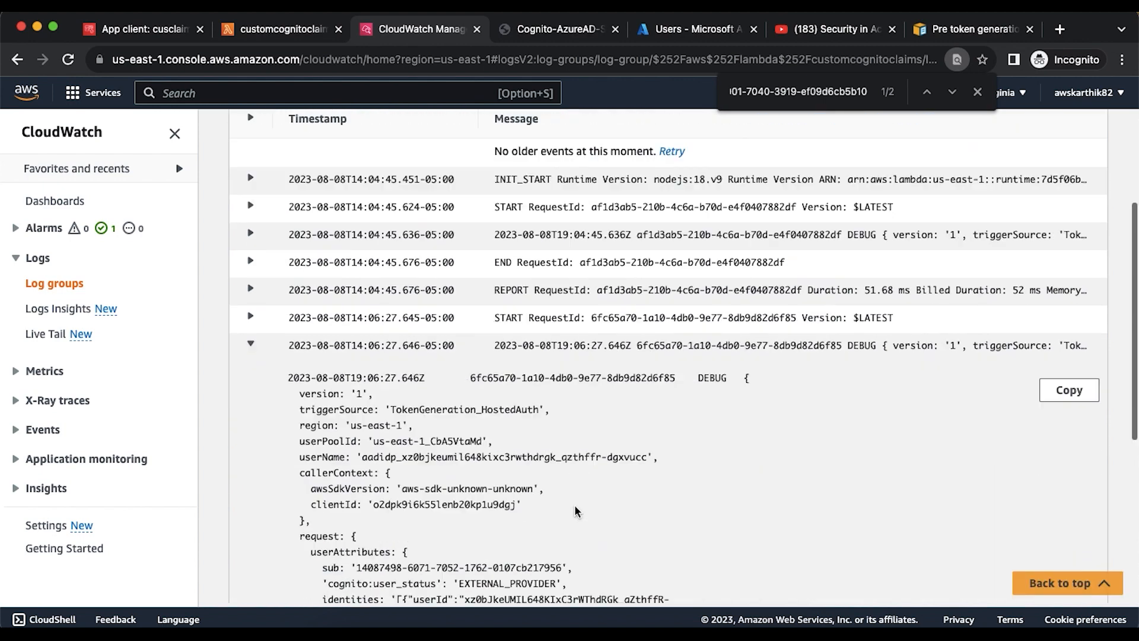
pyautogui.scroll(3, 450, 376)
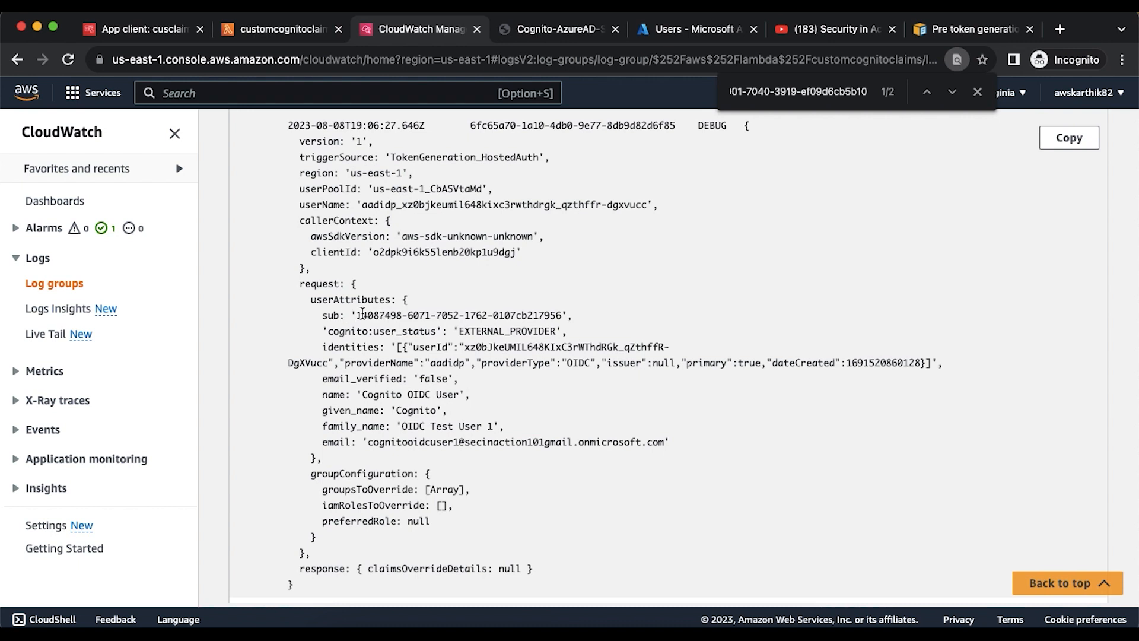
pyautogui.moveTo(359, 315); pyautogui.dragTo(557, 310)
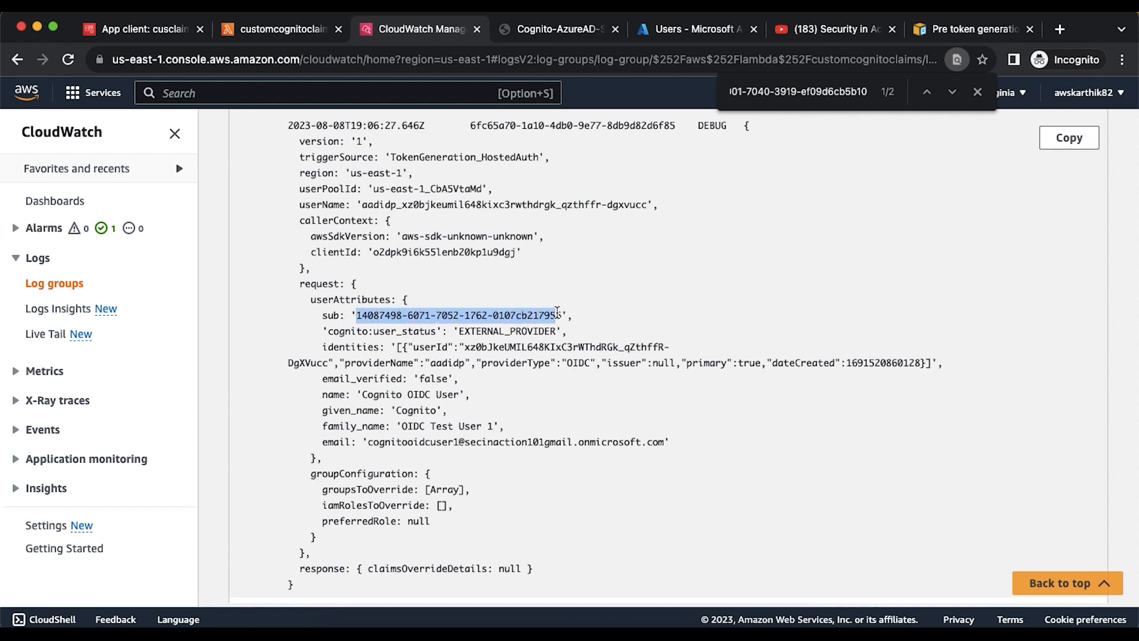
pyautogui.click(148, 29)
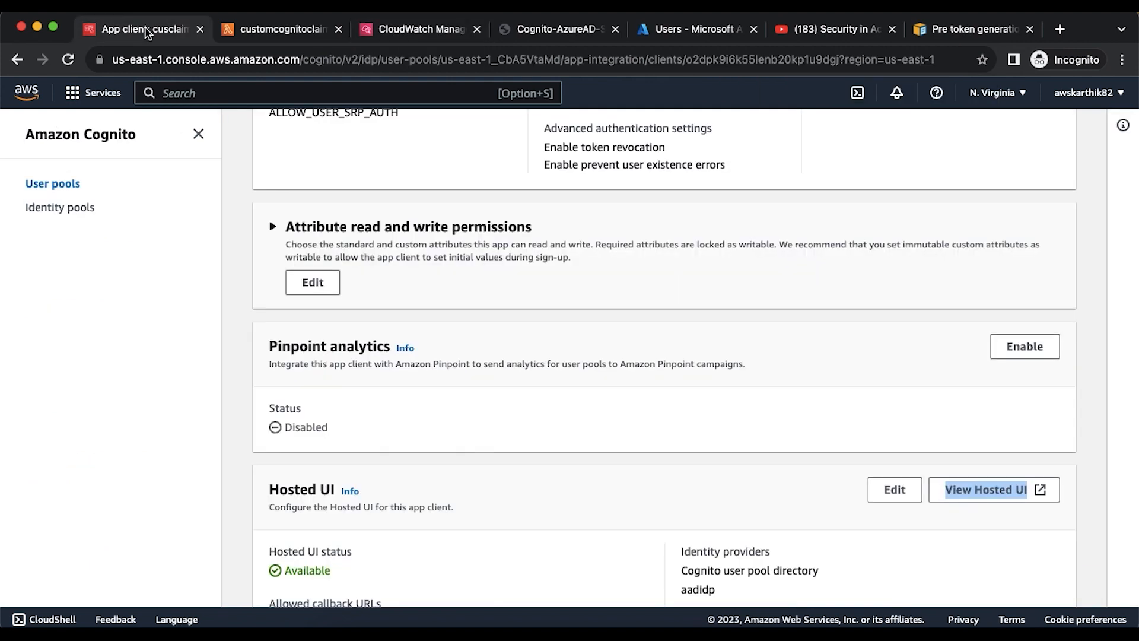
# - Open the federated aadidp user's details in the cogcustomclaim user pool
pyautogui.scroll(10, 435, 167)
pyautogui.click(465, 135)
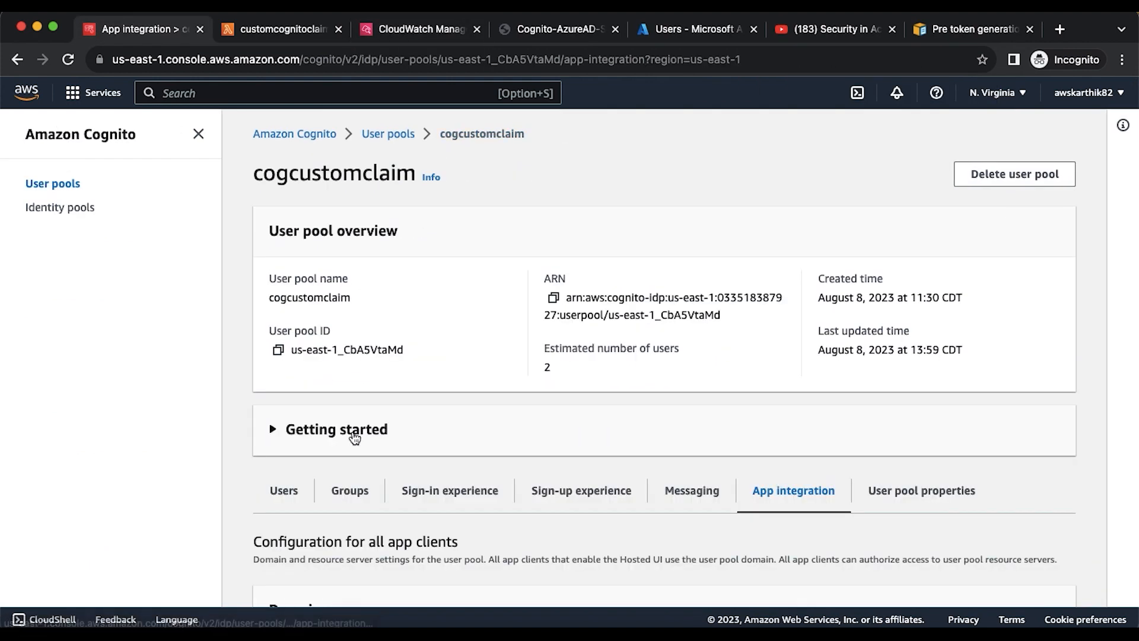
pyautogui.click(286, 488)
pyautogui.scroll(-4, 288, 419)
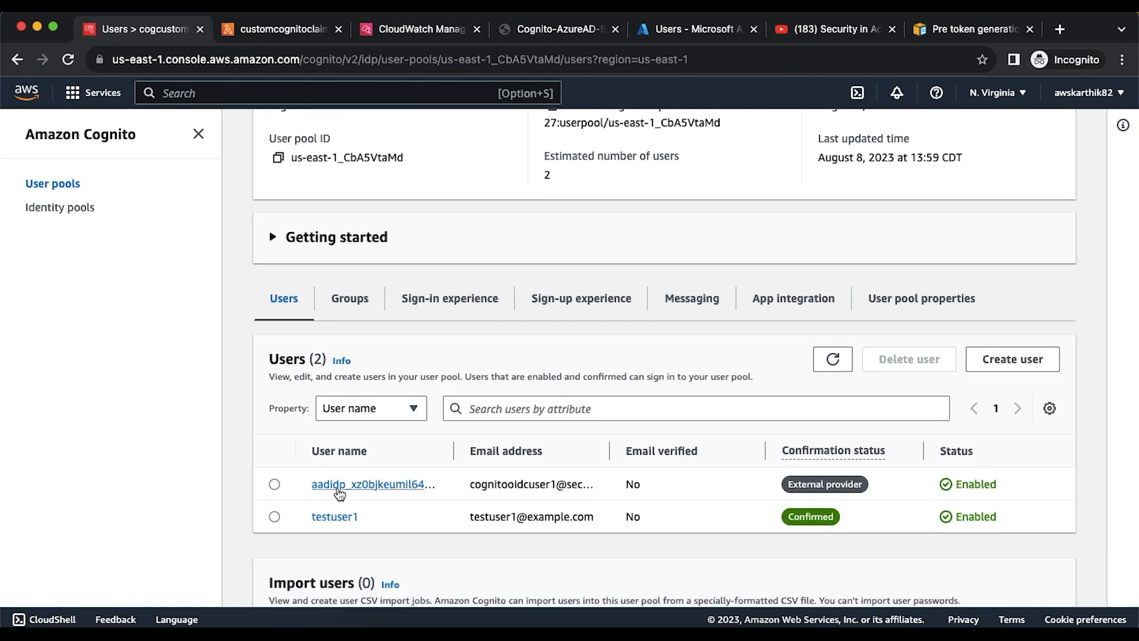
pyautogui.click(339, 489)
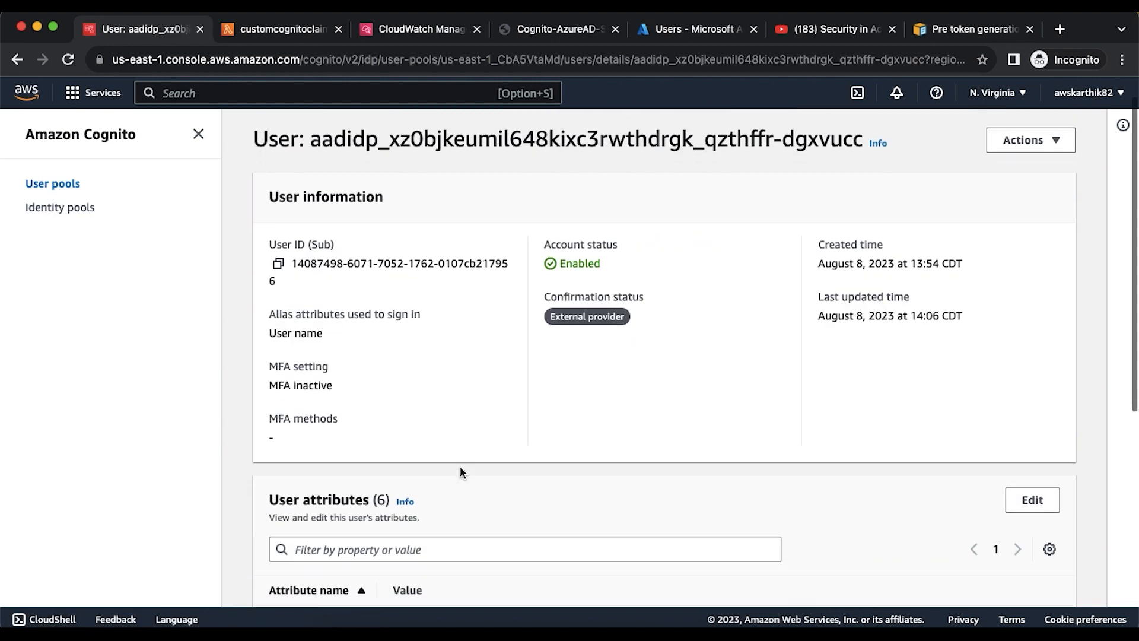
pyautogui.scroll(-4, 460, 471)
# - Search the user details for the pasted sub value to confirm it matches the log
pyautogui.press('super+f')
pyautogui.press('super+v')
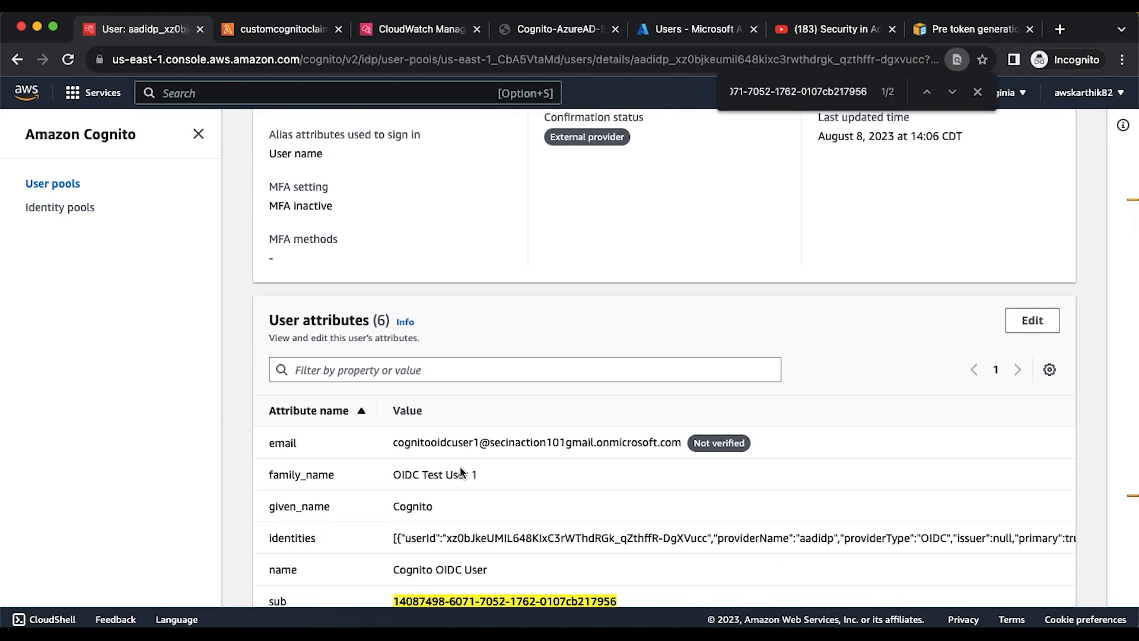
pyautogui.scroll(-2, 460, 472)
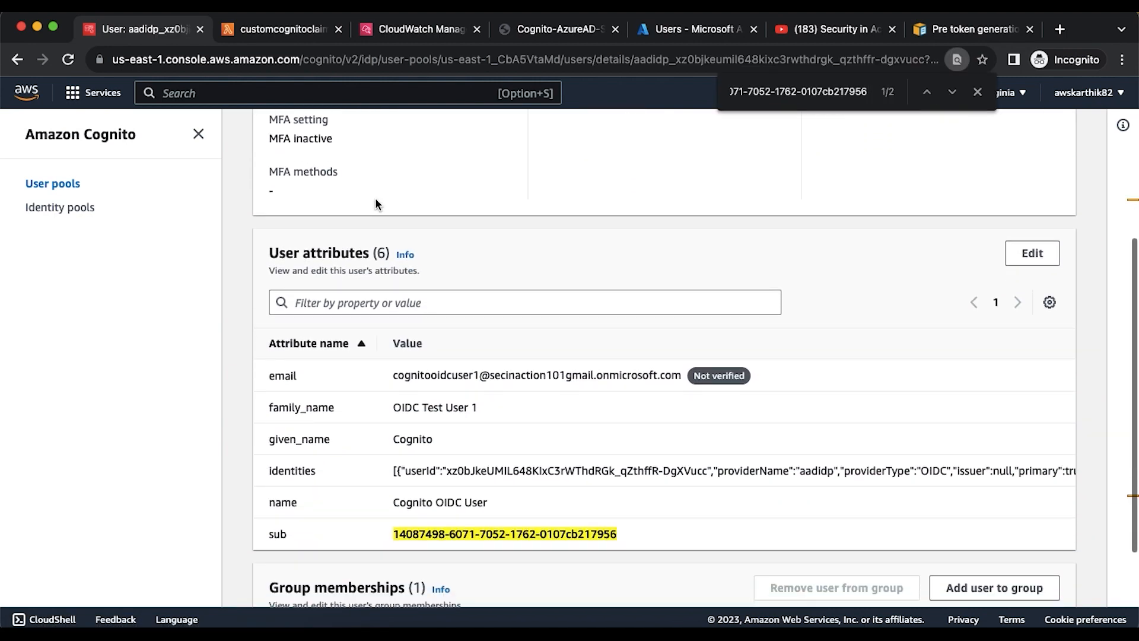
pyautogui.click(425, 32)
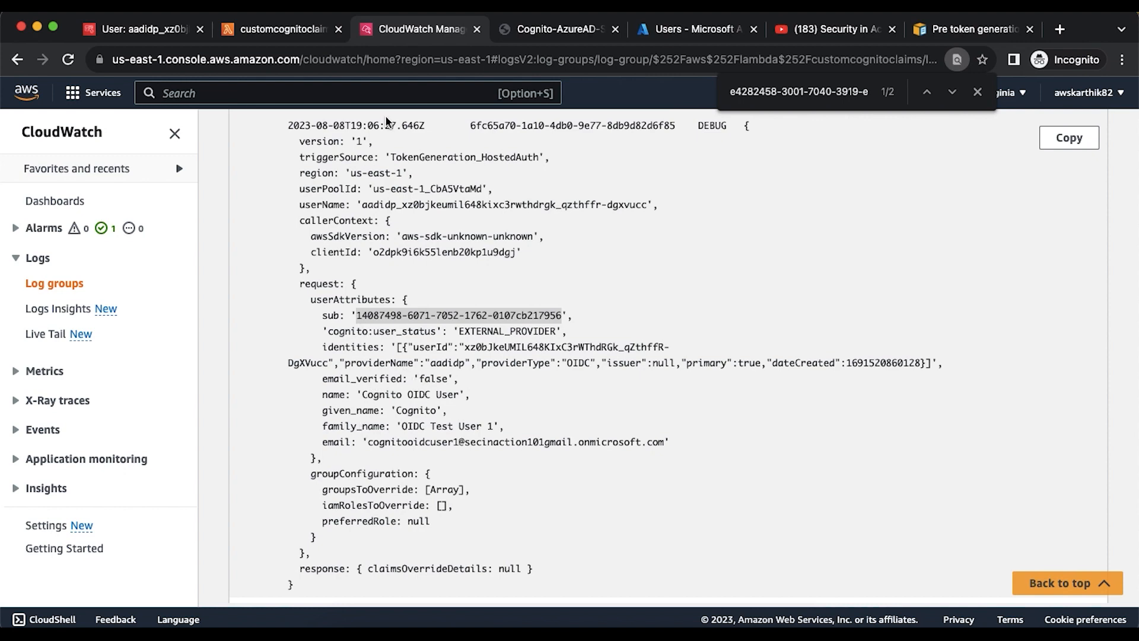
pyautogui.click(277, 30)
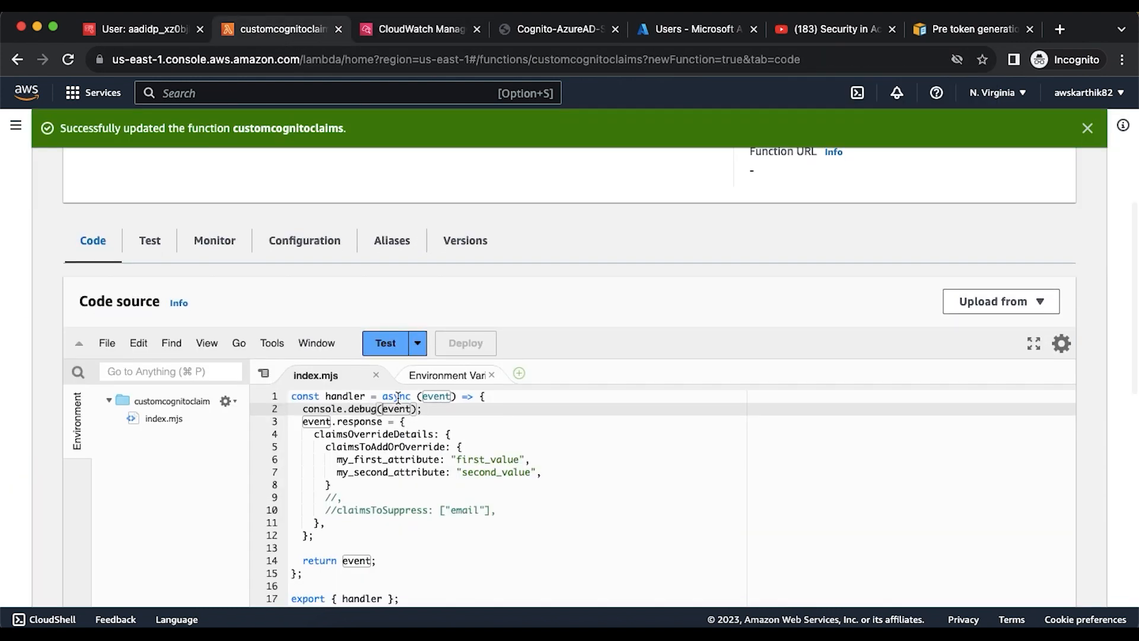
pyautogui.click(387, 31)
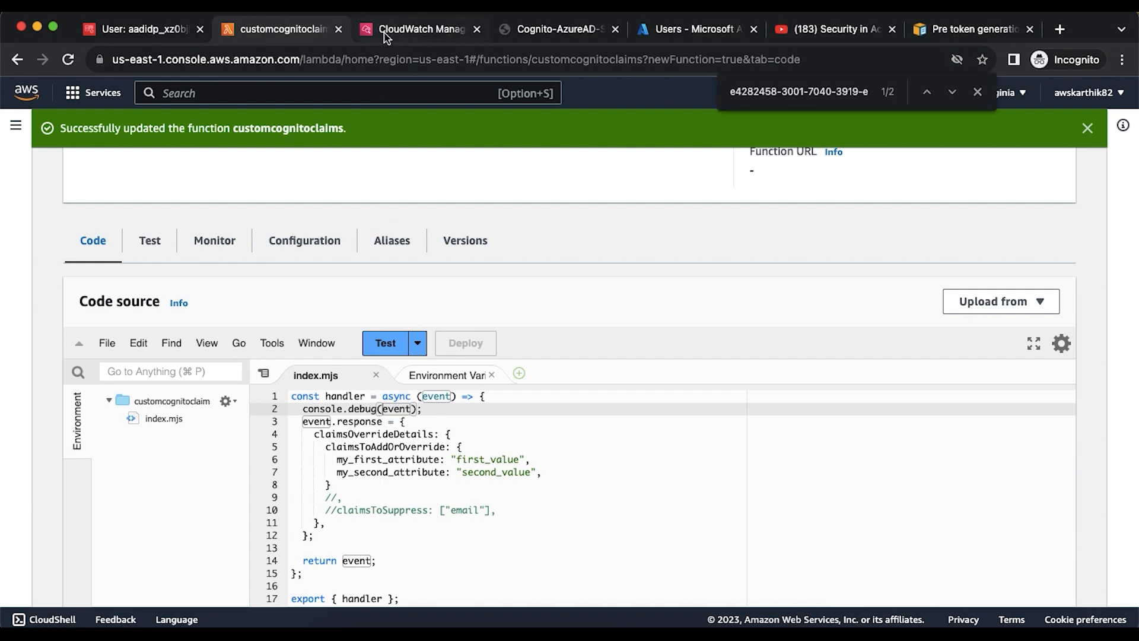
pyautogui.scroll(3, 362, 415)
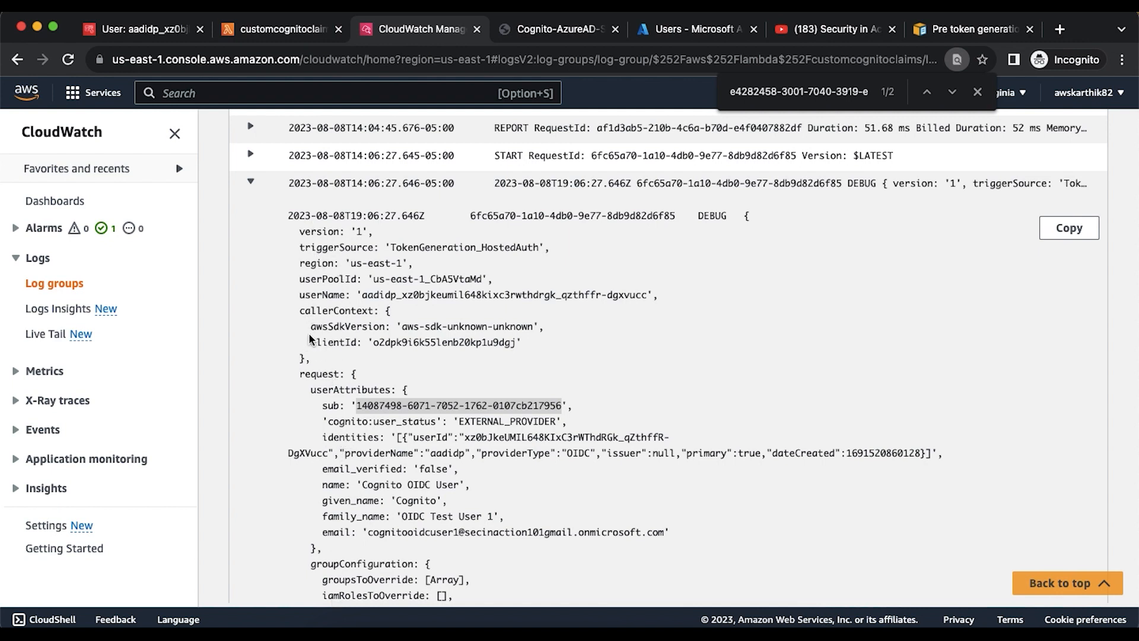
pyautogui.scroll(-1, 308, 338)
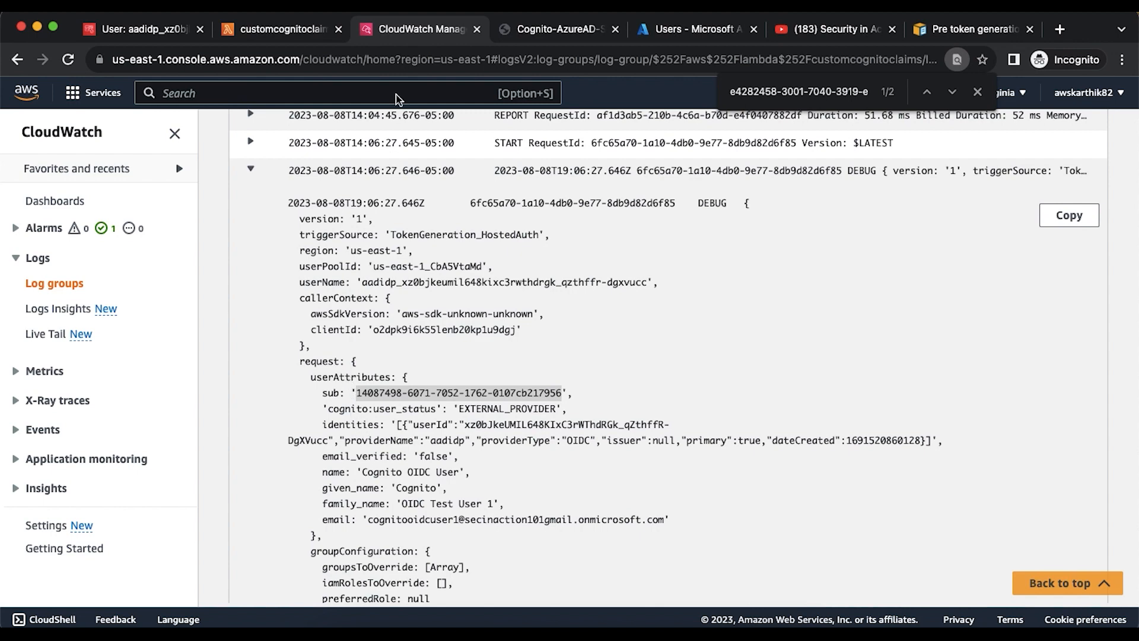
# - Extend the console.debug argument to event.request.userAttributes, taking the field name from the log
pyautogui.click(305, 30)
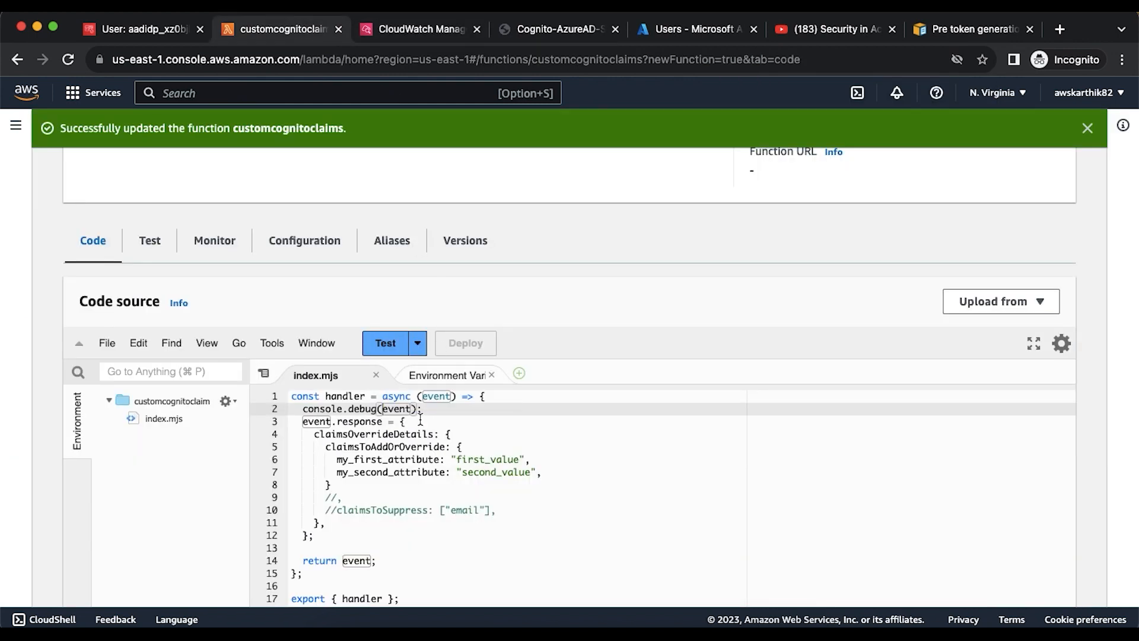
pyautogui.write('.request.')
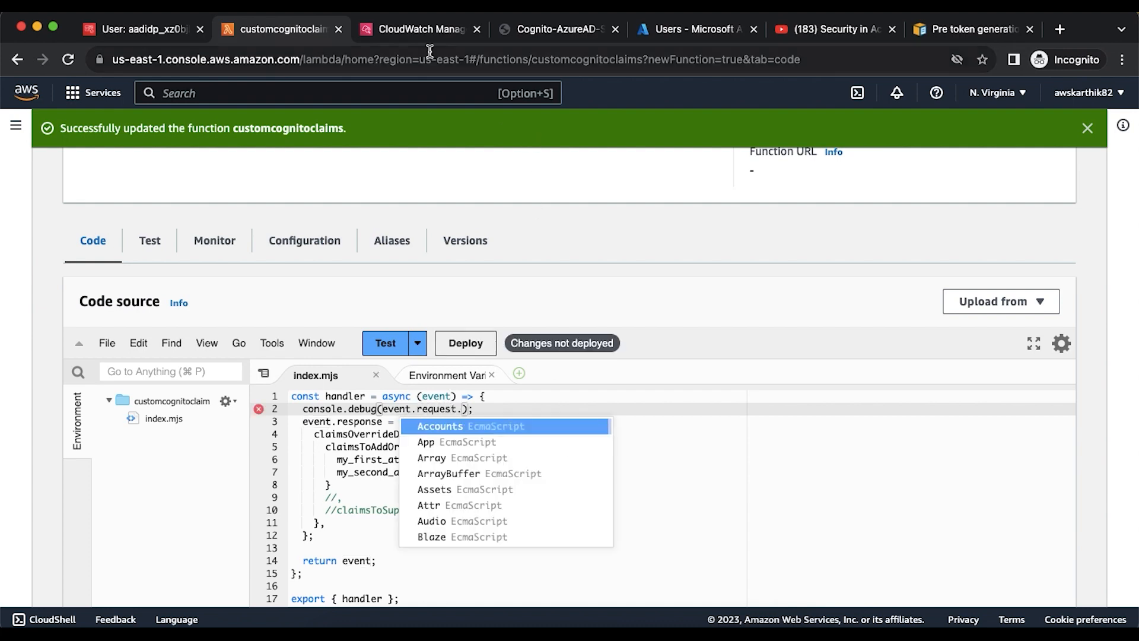
pyautogui.click(415, 31)
pyautogui.doubleClick(336, 376)
pyautogui.hotkey('ctrl', 'c')
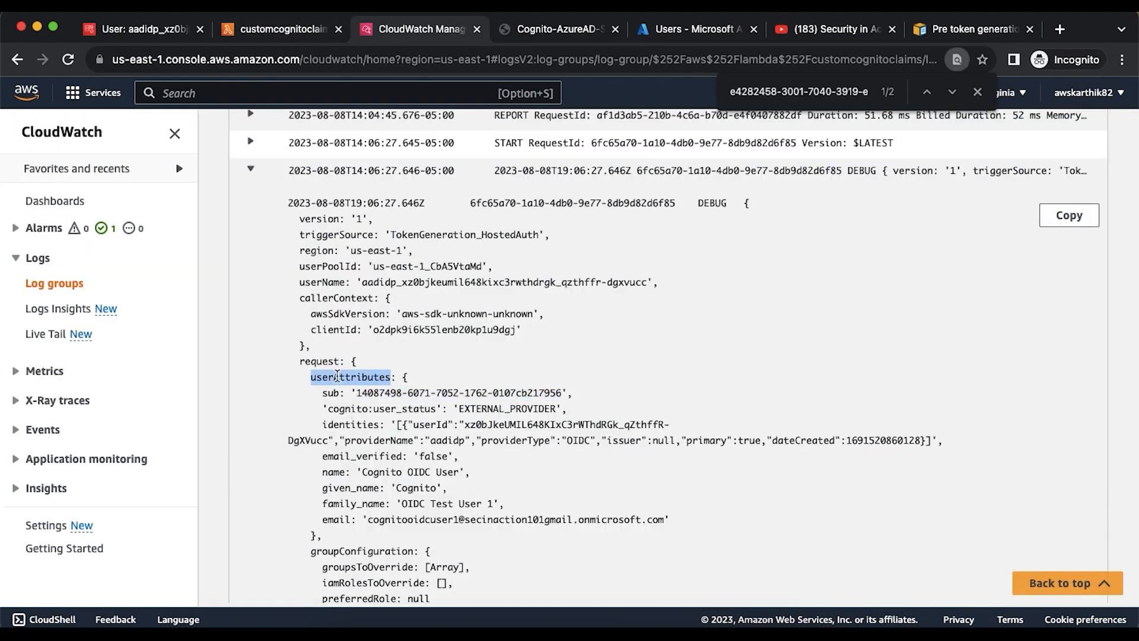
pyautogui.click(289, 30)
pyautogui.write('.debug(event.request.);')
pyautogui.hotkey('ctrl', 'v')
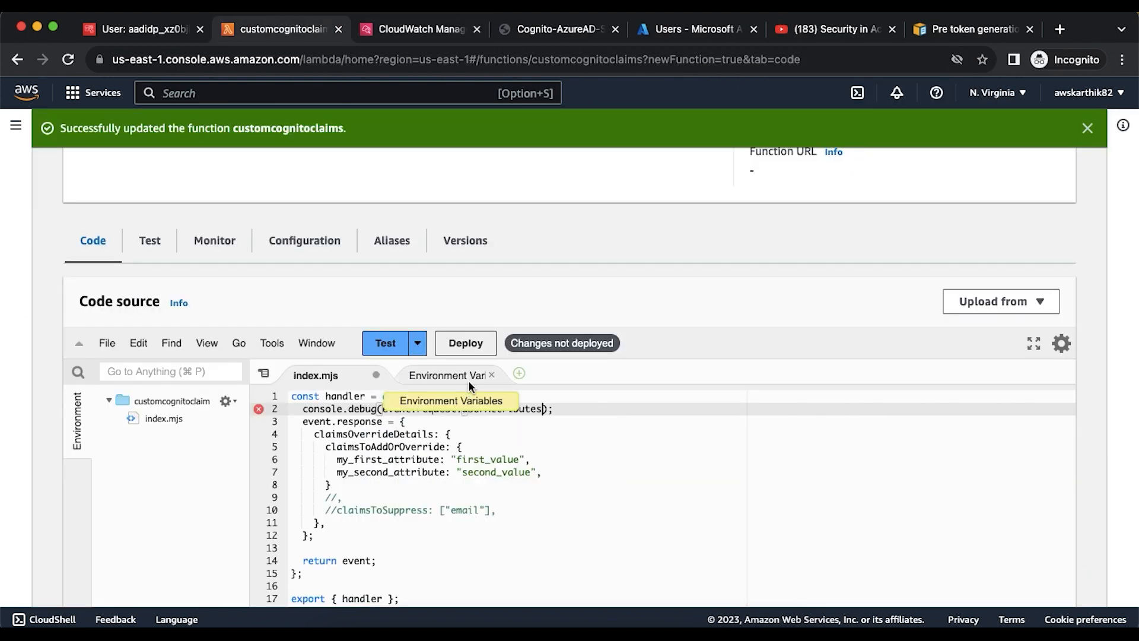
# - Append .identities to the debug argument and deploy the function
pyautogui.click(422, 30)
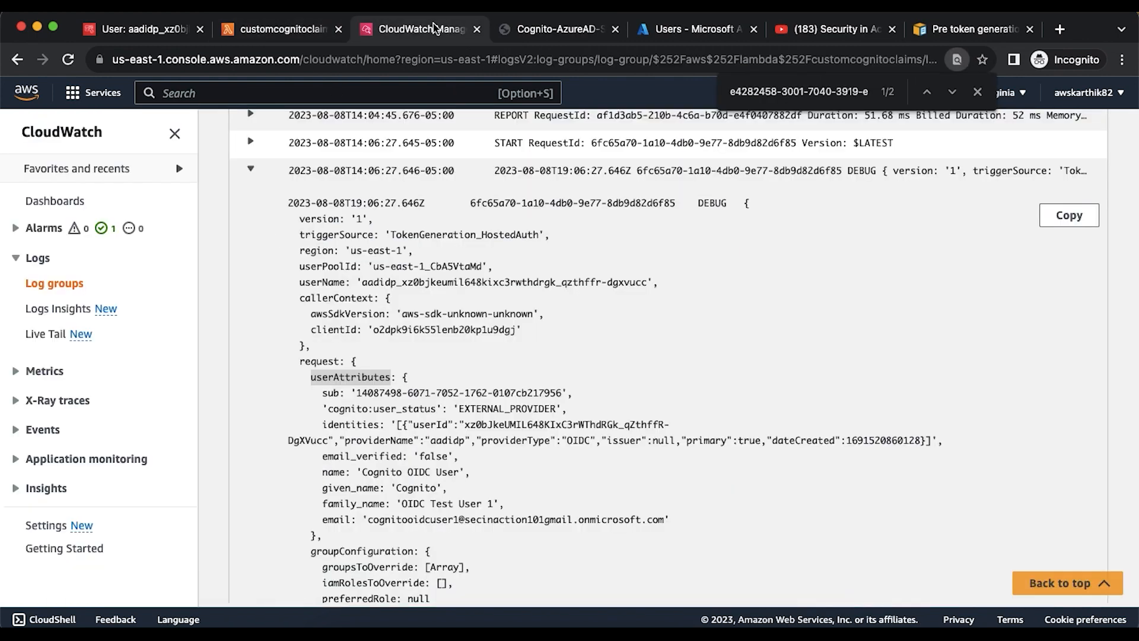
pyautogui.doubleClick(351, 424)
pyautogui.hotkey('ctrl', 'c')
pyautogui.press('Escape')
pyautogui.click(282, 31)
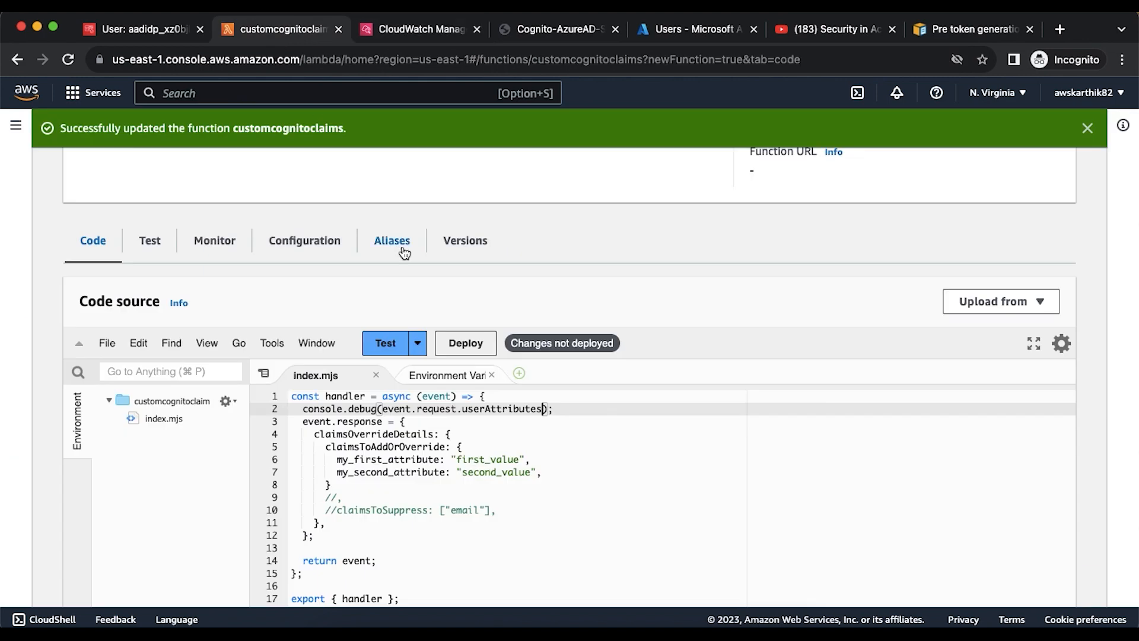
pyautogui.write('.')
pyautogui.hotkey('ctrl', 'v')
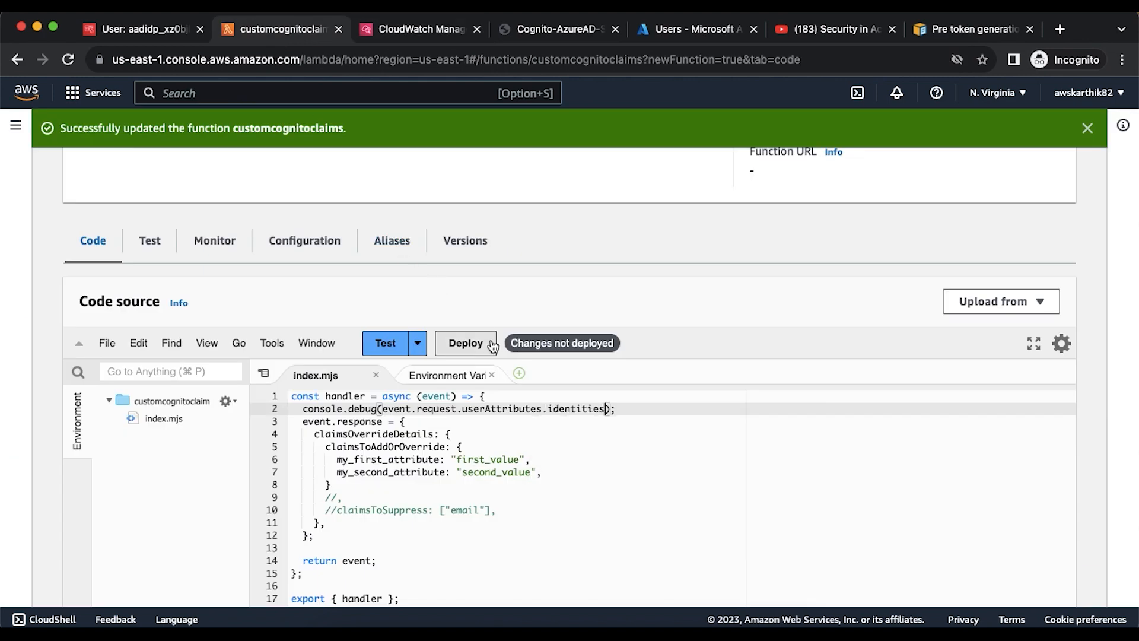
pyautogui.click(490, 343)
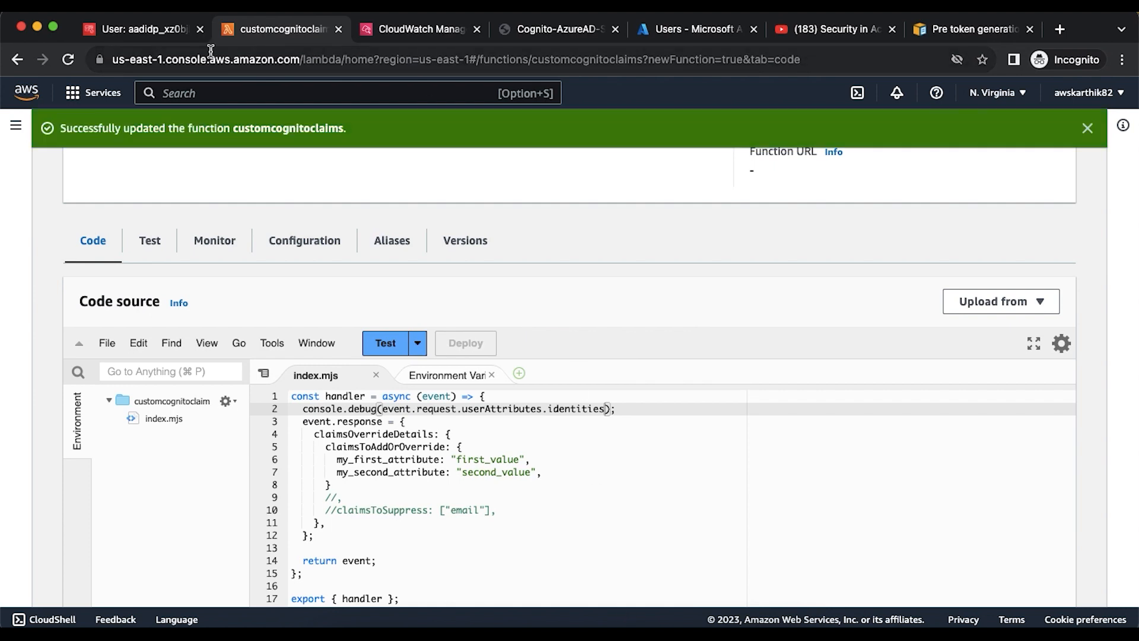
pyautogui.click(137, 30)
# - Open cusclaimclient under cogcustomclaim's App integration and copy its View Hosted UI link address
pyautogui.scroll(5, 432, 309)
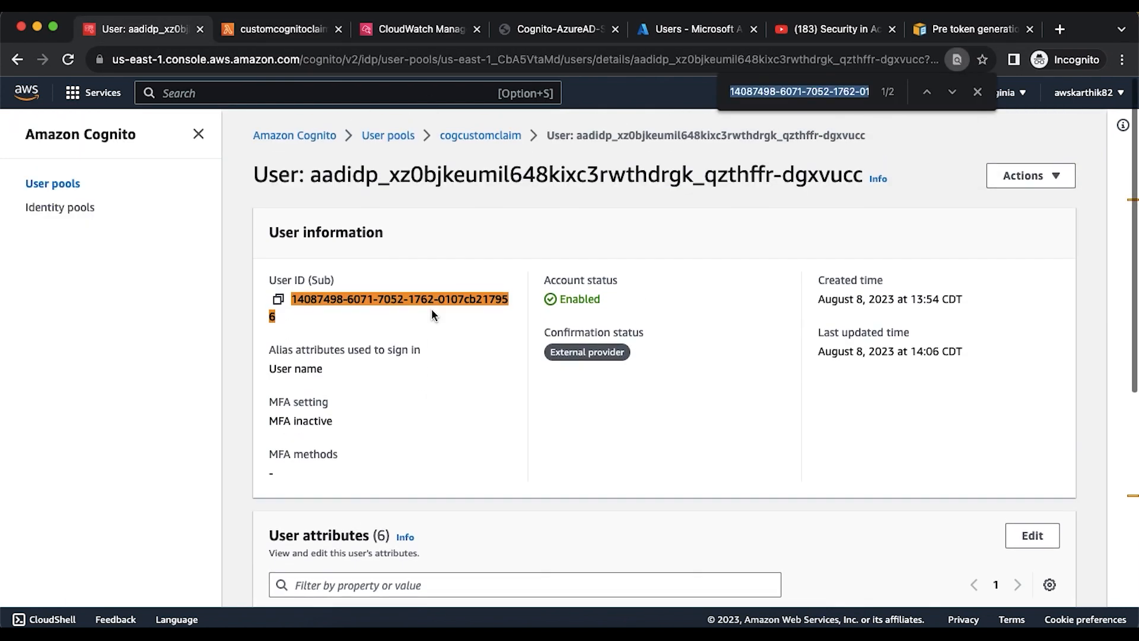
pyautogui.click(479, 136)
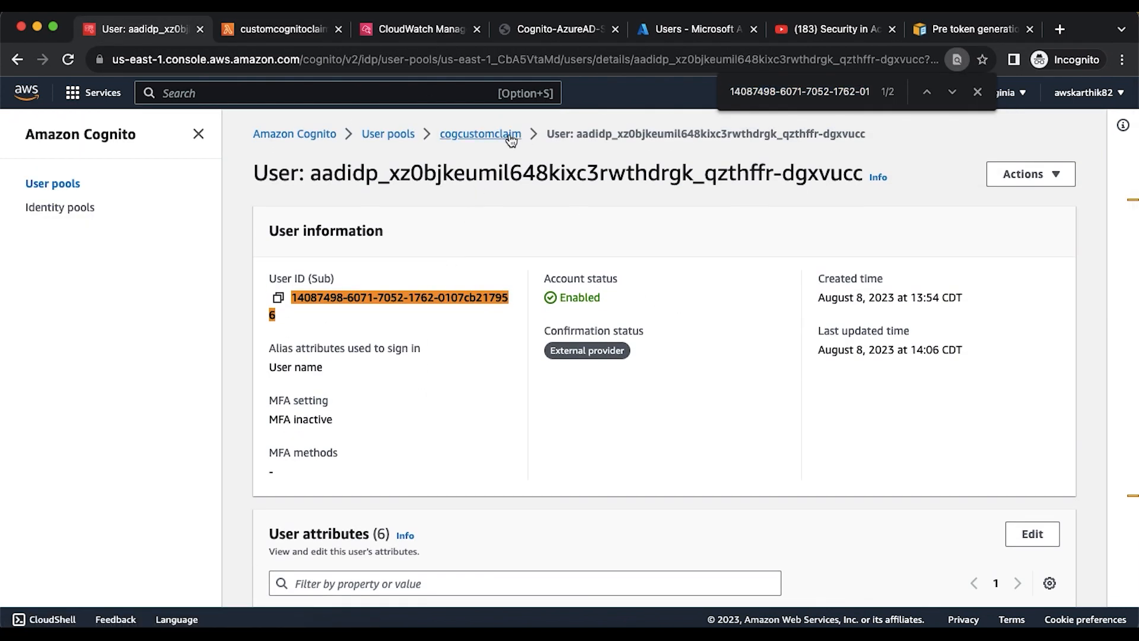
pyautogui.scroll(-4, 688, 337)
pyautogui.click(783, 261)
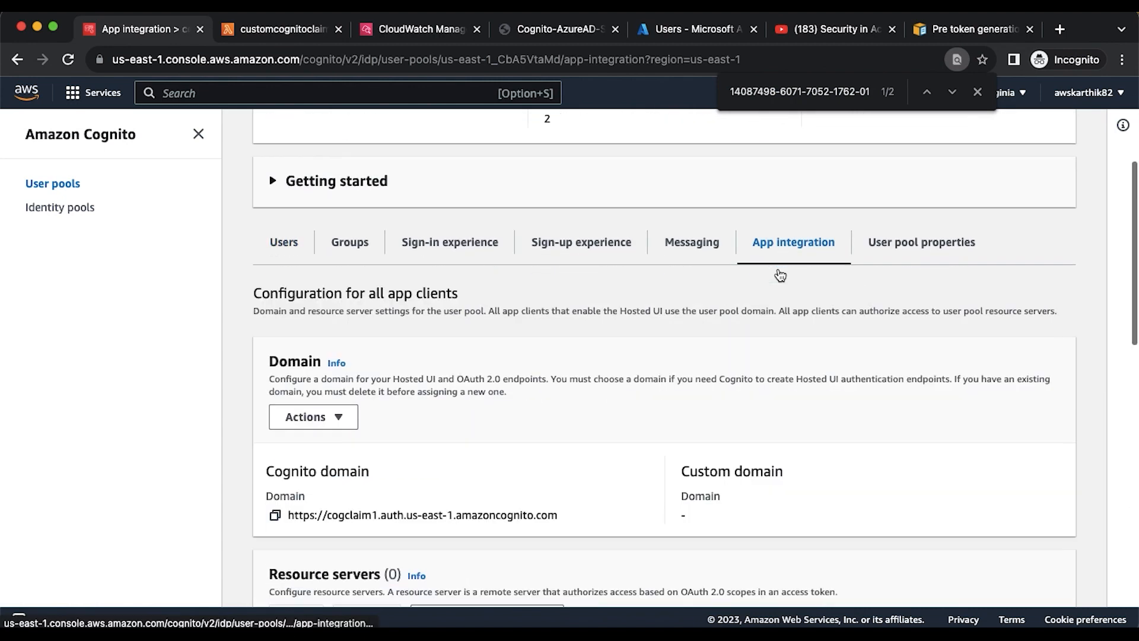
pyautogui.scroll(-6, 781, 274)
pyautogui.scroll(-6, 781, 275)
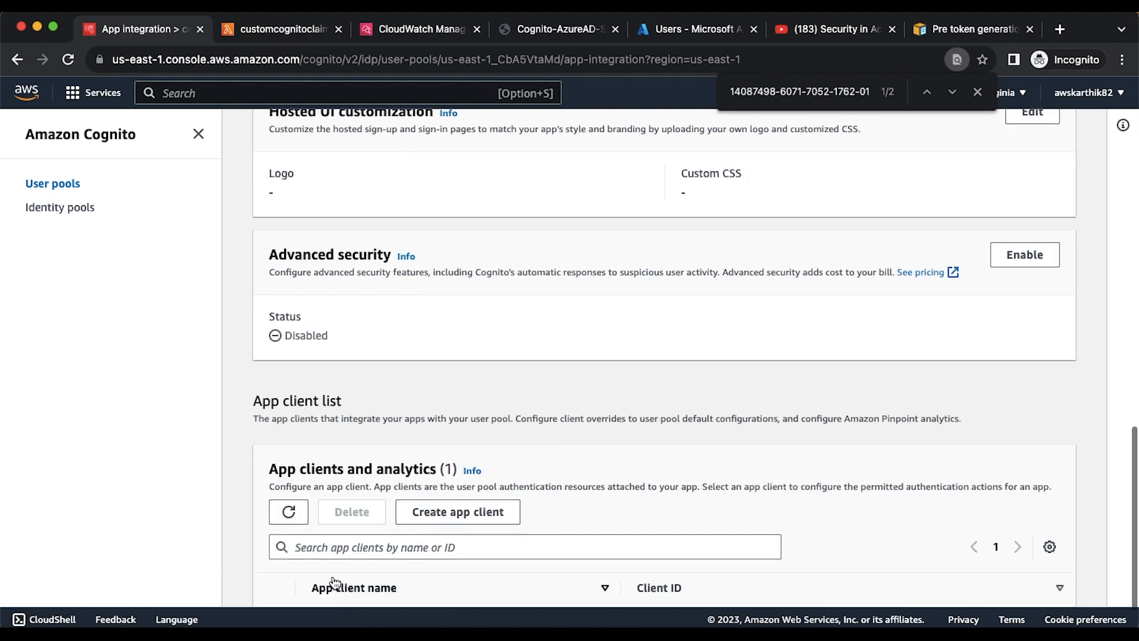
pyautogui.click(332, 564)
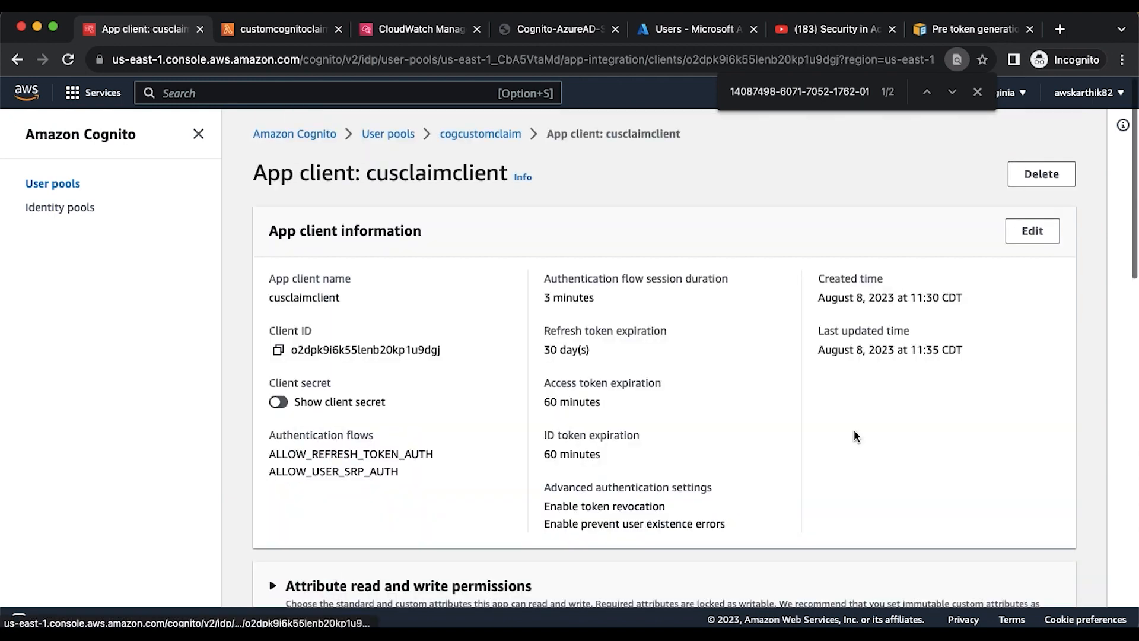
pyautogui.scroll(-1, 998, 414)
pyautogui.scroll(-6, 999, 414)
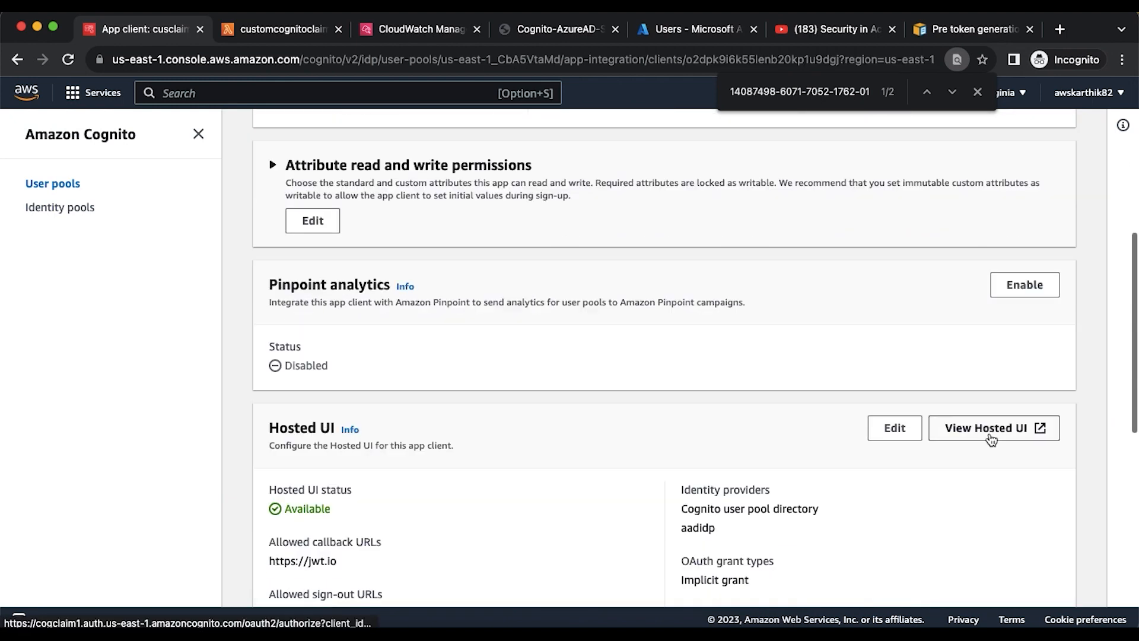
pyautogui.rightClick(990, 440)
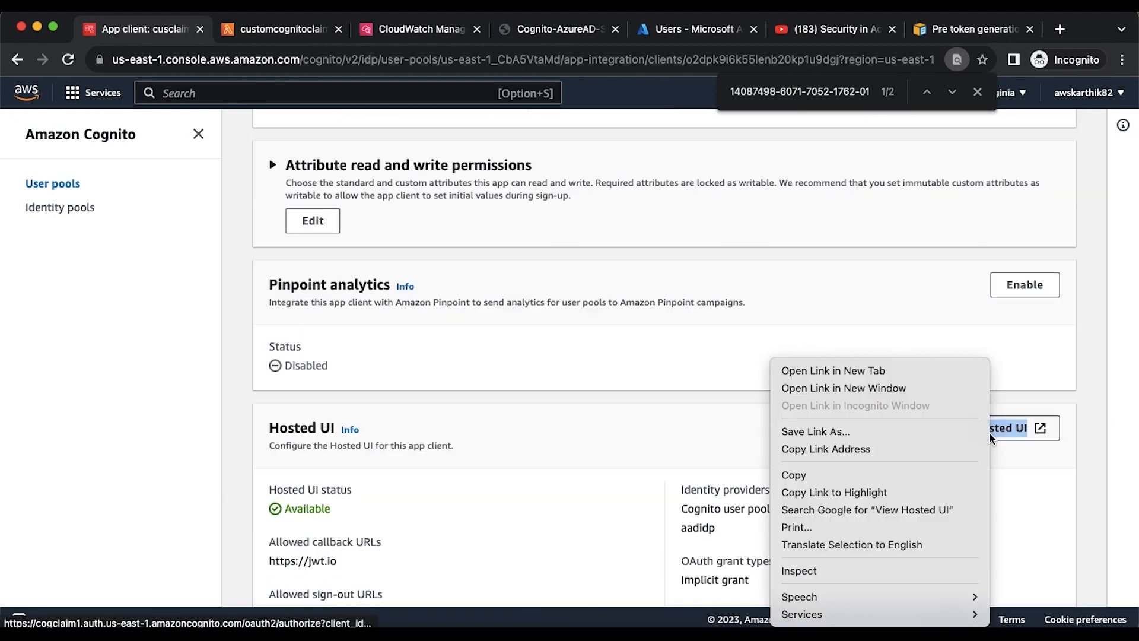
pyautogui.click(843, 446)
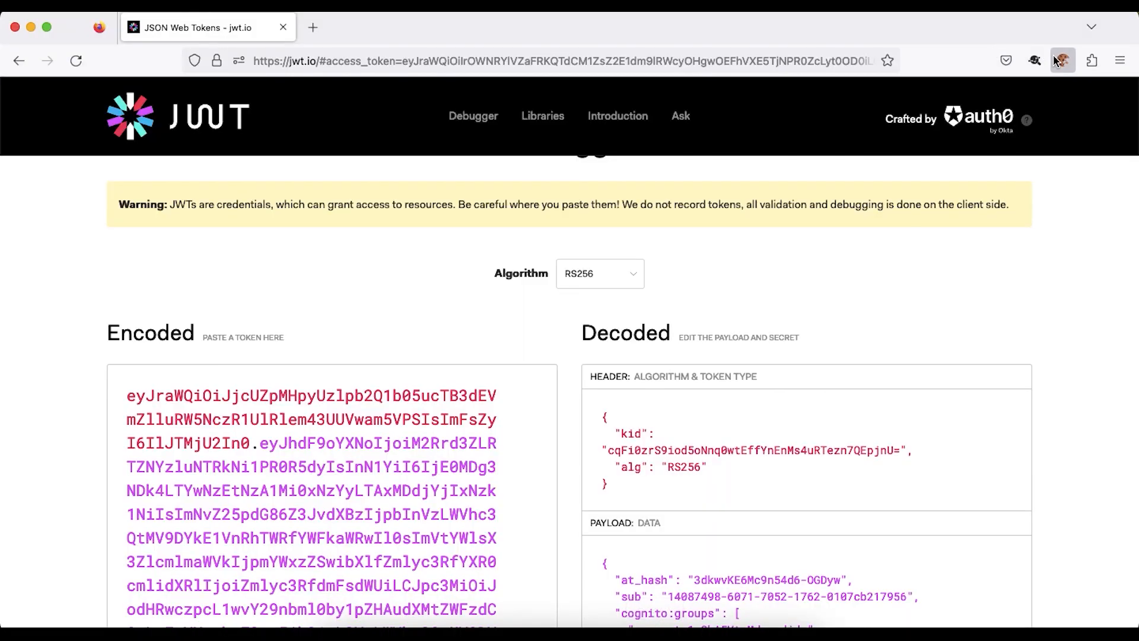
# - Delete Firefox's site cookies and load the copied Hosted UI link
pyautogui.click(1063, 60)
pyautogui.click(966, 146)
pyautogui.click(1027, 164)
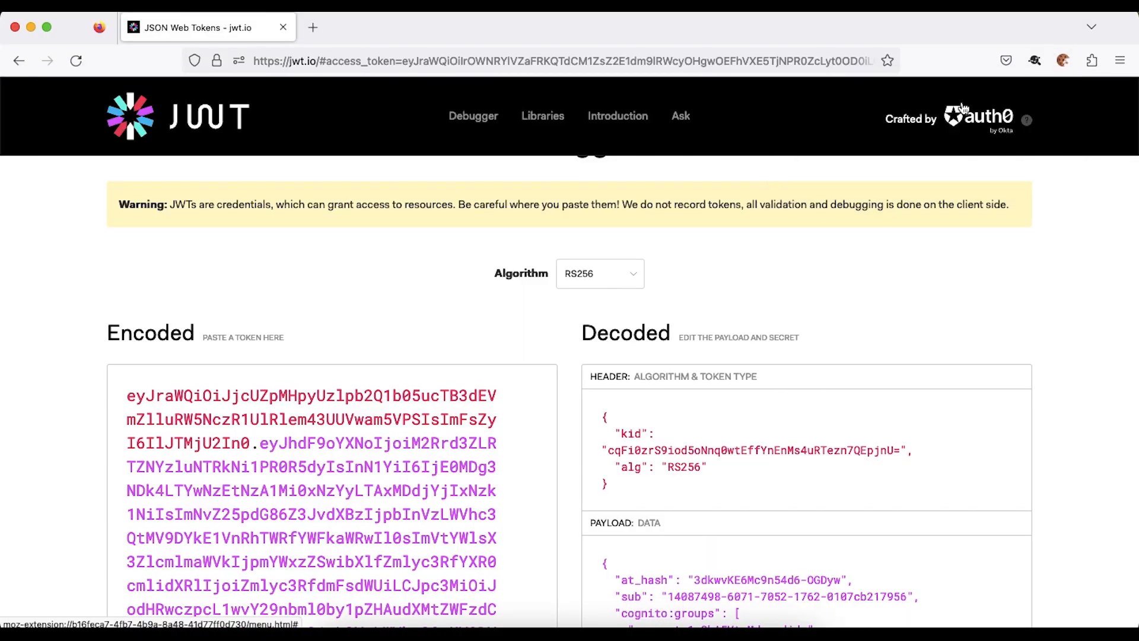
pyautogui.click(725, 62)
pyautogui.press('super+v')
pyautogui.press('Return')
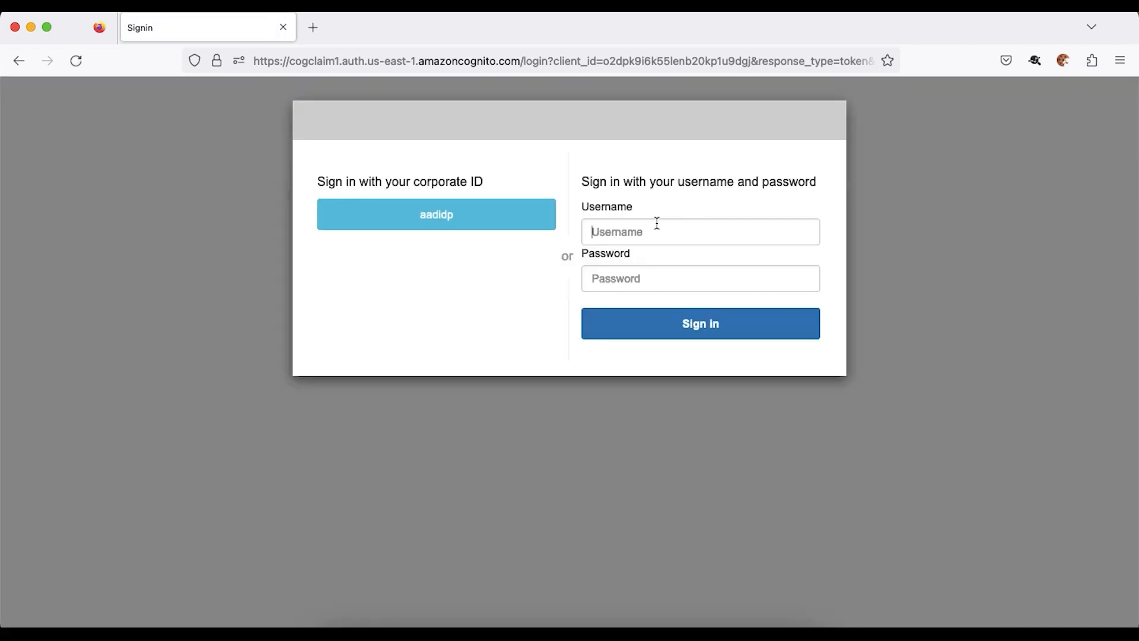
pyautogui.click(657, 224)
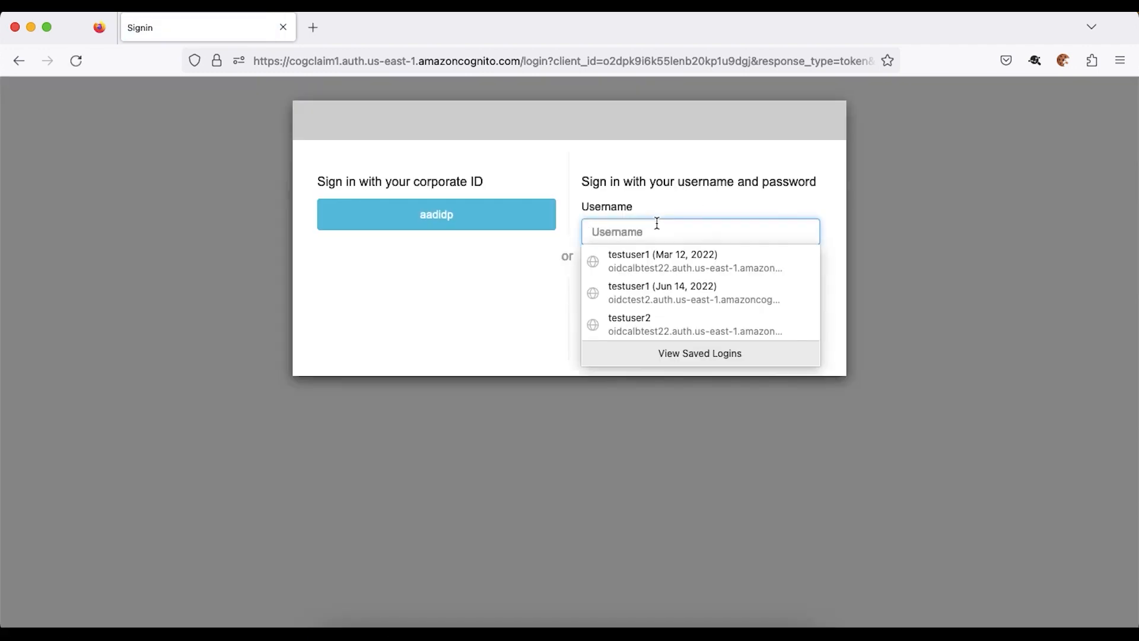
pyautogui.click(477, 269)
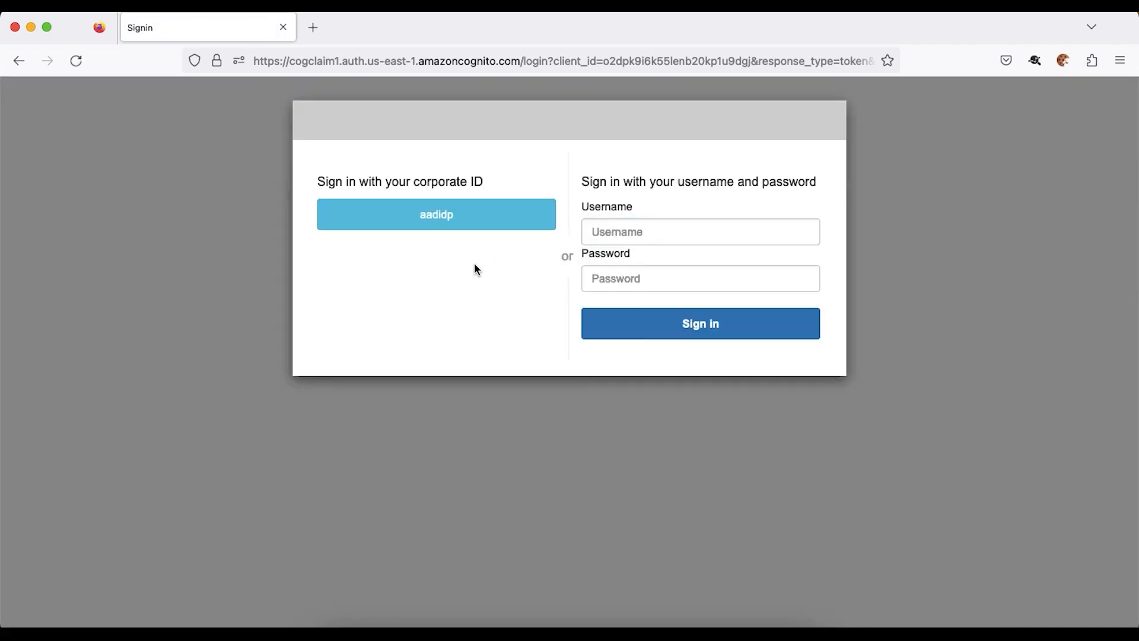
# - Sign in through aadidp with the prefilled Microsoft account, choosing to stay signed in
pyautogui.click(458, 226)
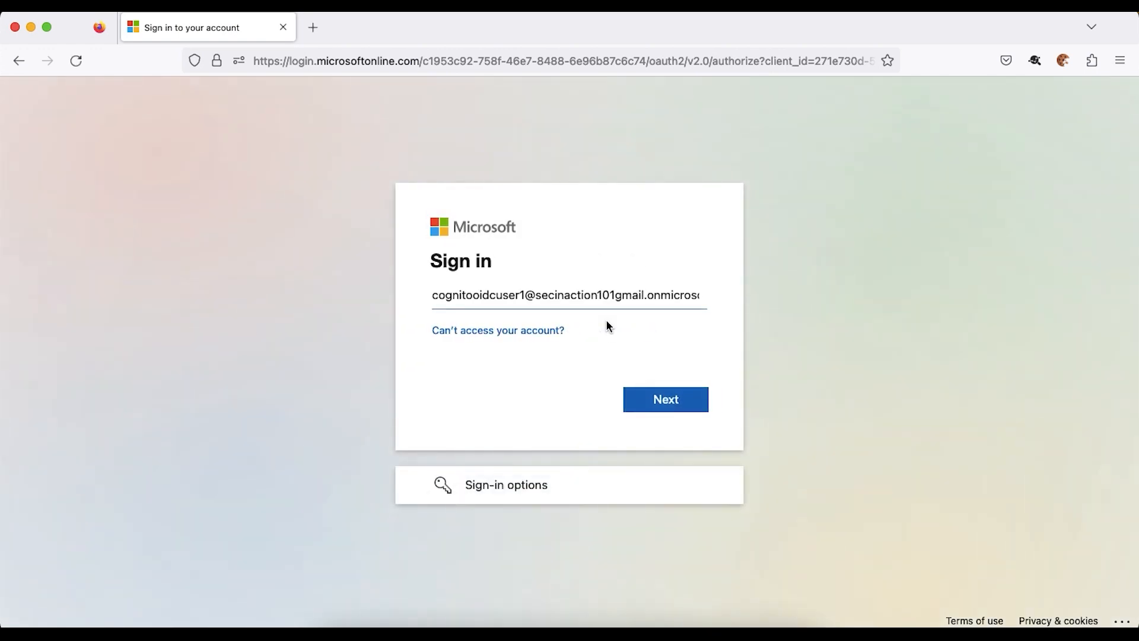
pyautogui.click(655, 406)
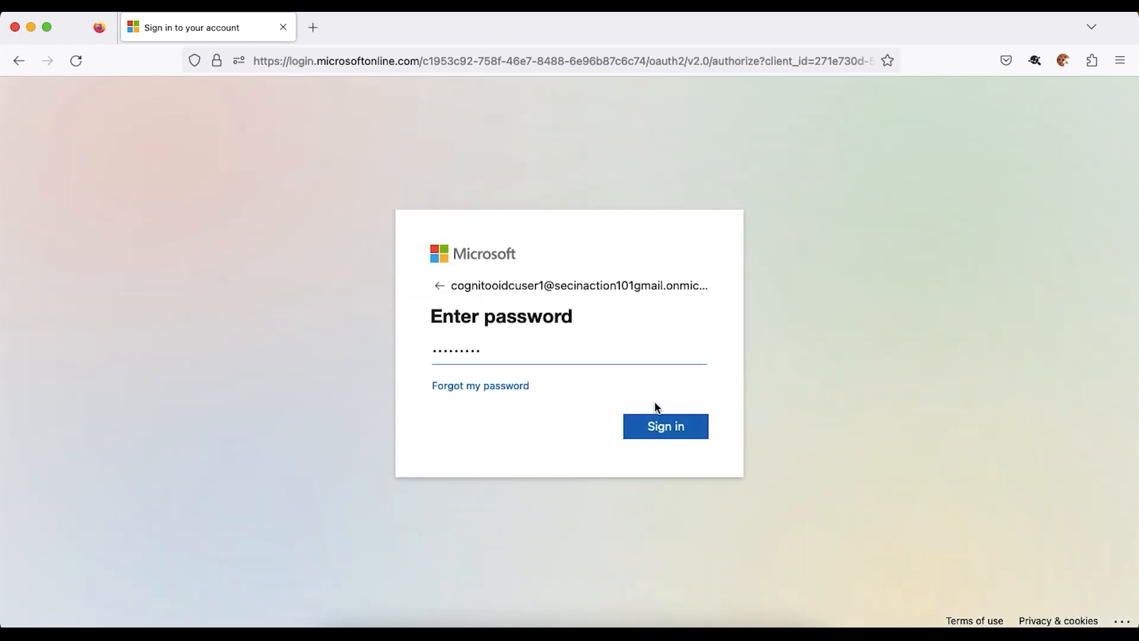
pyautogui.click(658, 428)
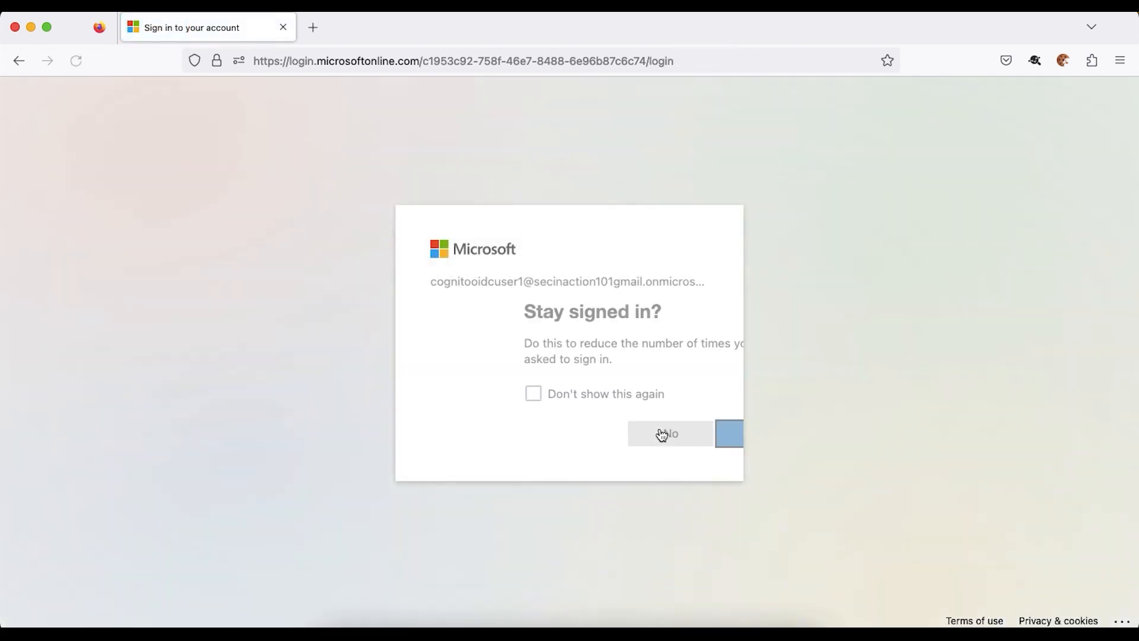
pyautogui.click(662, 434)
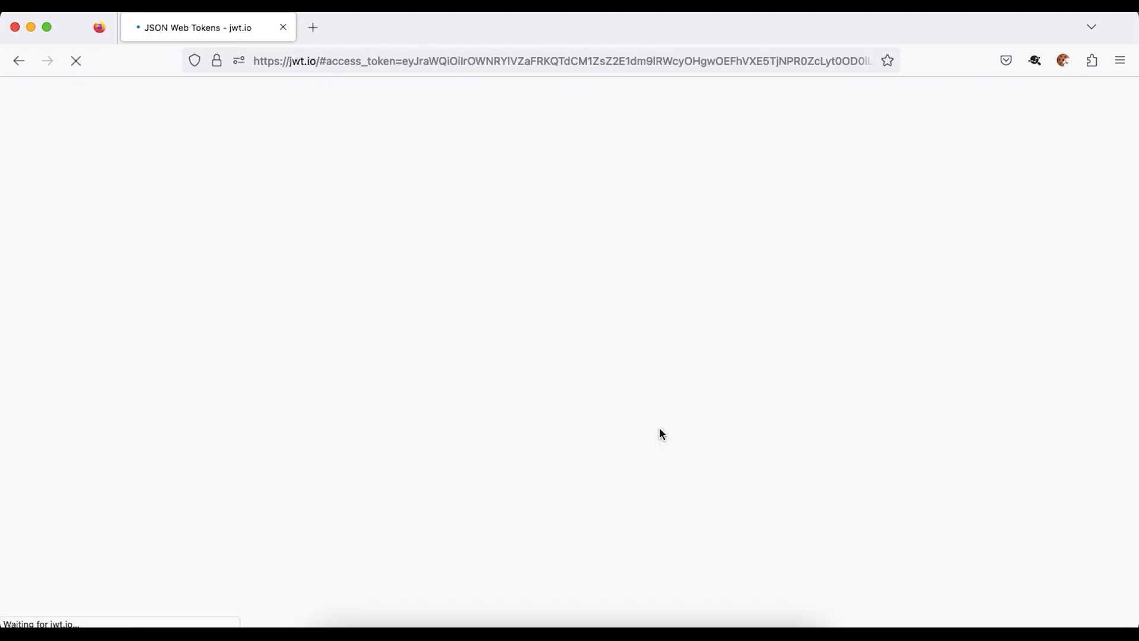
pyautogui.click(459, 626)
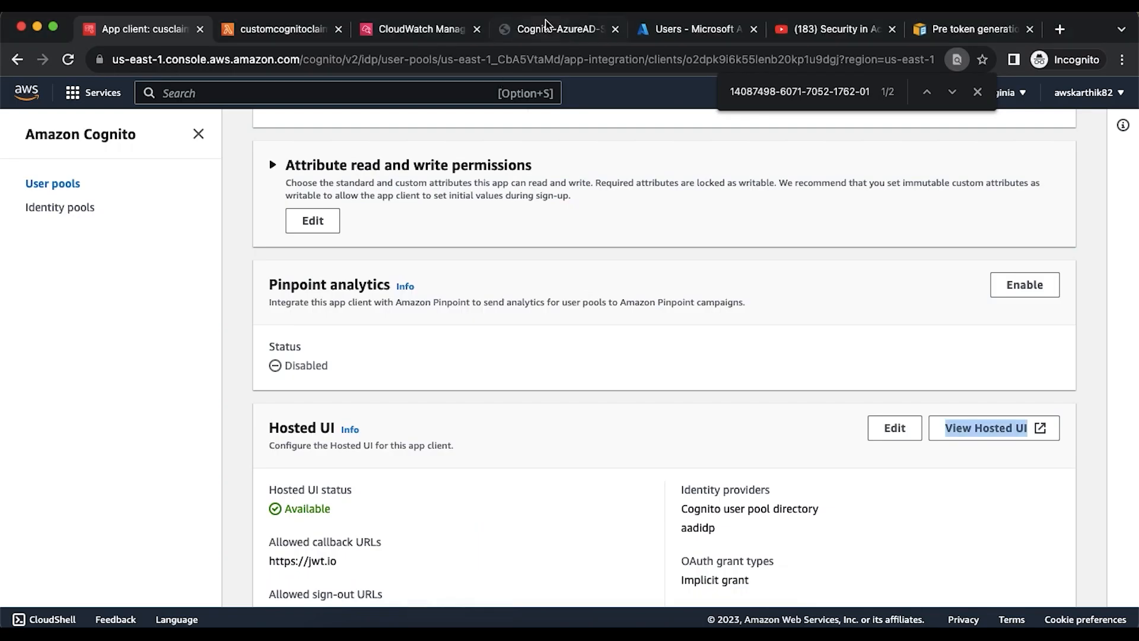
# - Open the newest customcognitoclaims log stream and expand the DEBUG entry showing providerName aadidp, providerType OIDC
pyautogui.click(409, 33)
pyautogui.scroll(5, 488, 194)
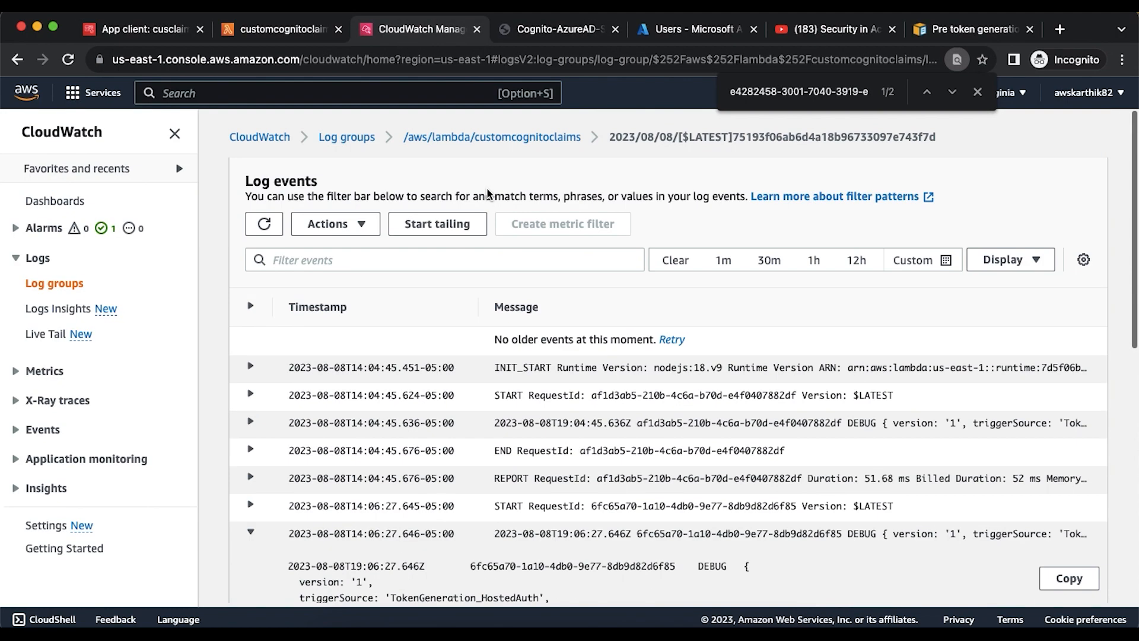
pyautogui.click(486, 142)
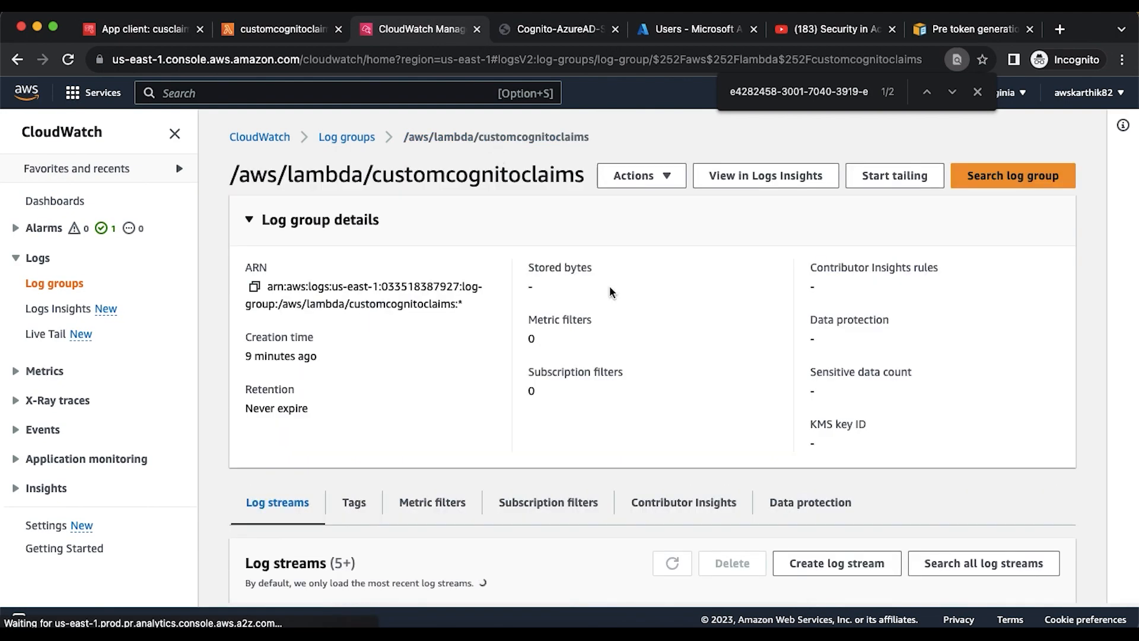
pyautogui.scroll(-5, 610, 286)
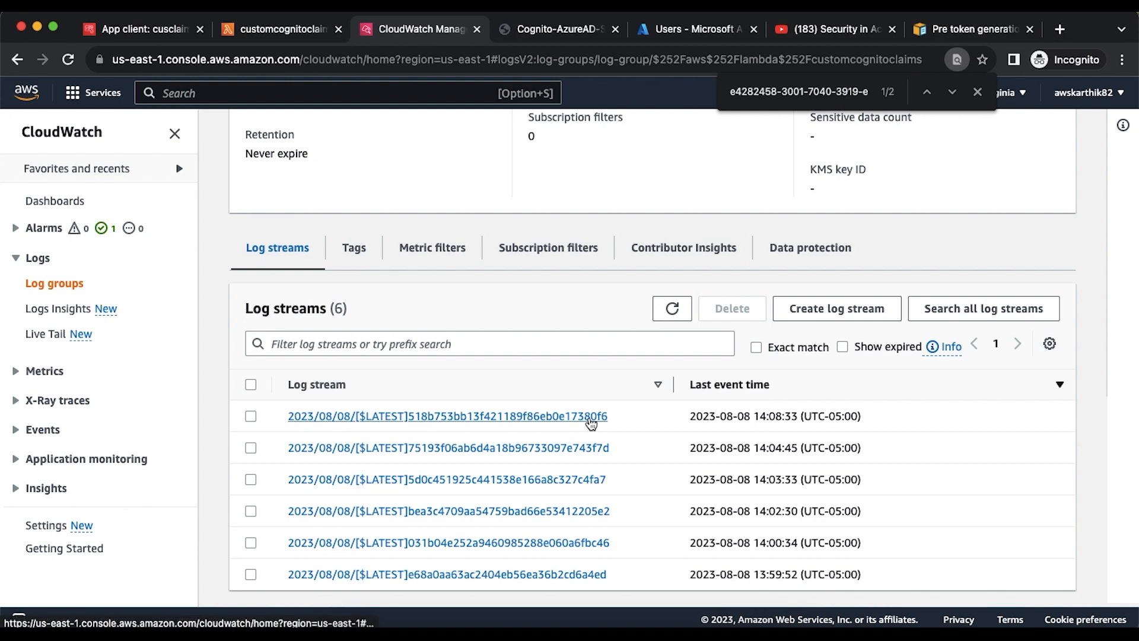
pyautogui.click(592, 417)
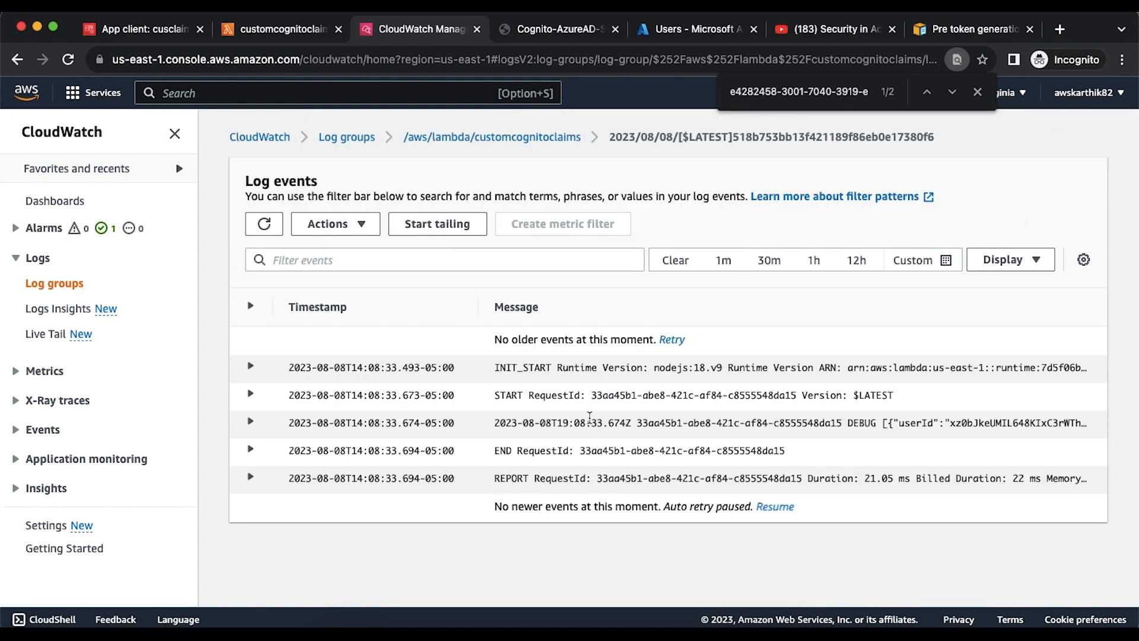
pyautogui.click(251, 423)
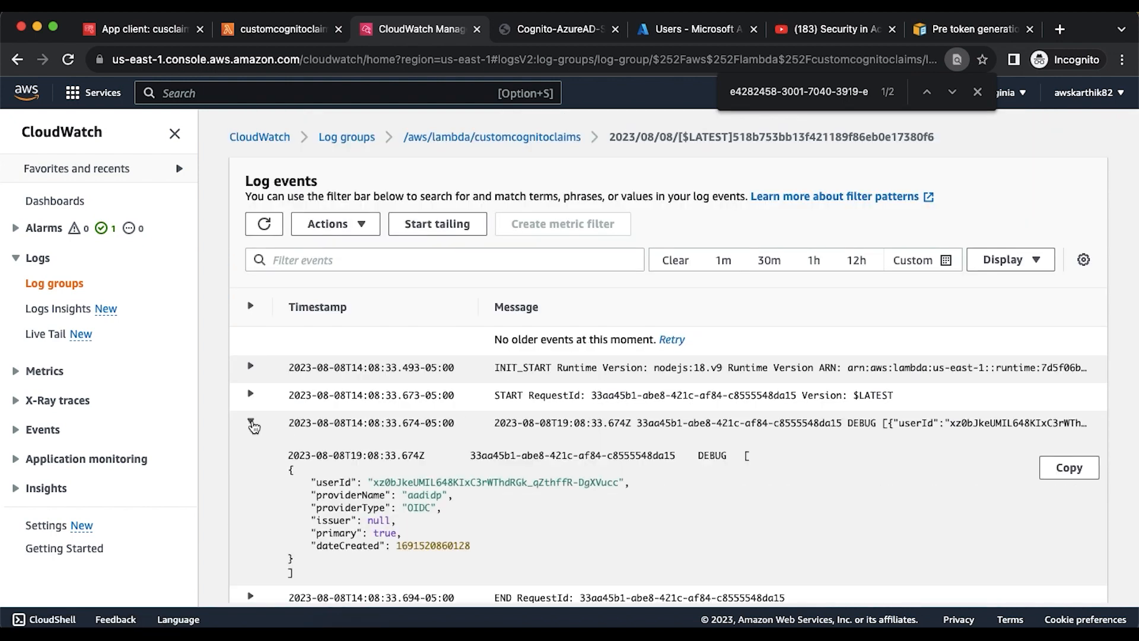
pyautogui.scroll(-2, 442, 439)
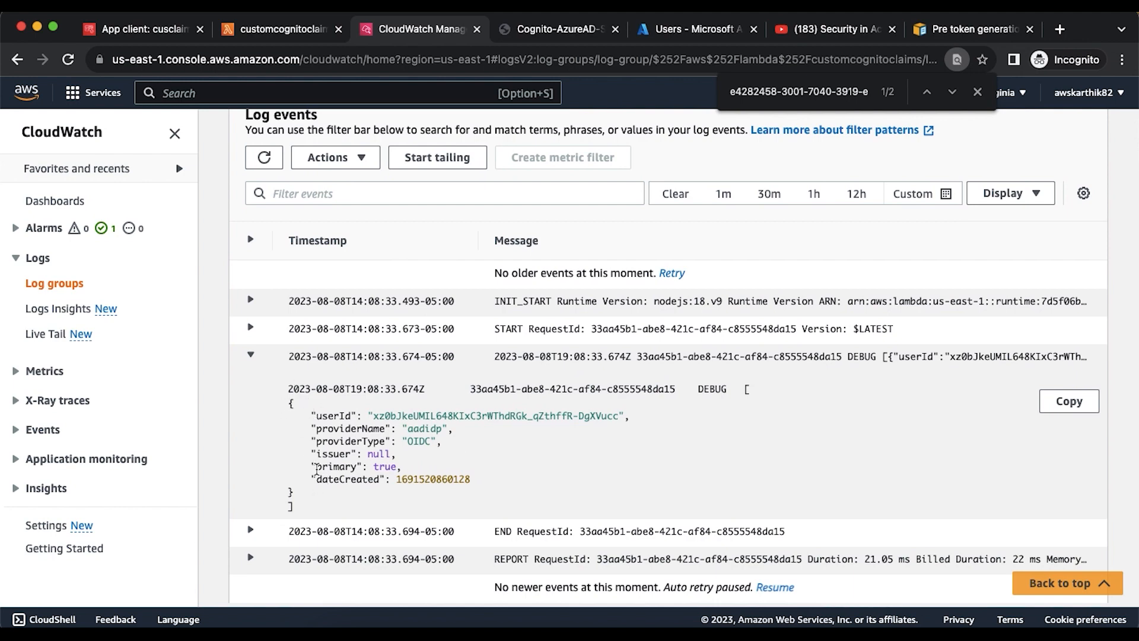
pyautogui.click(295, 23)
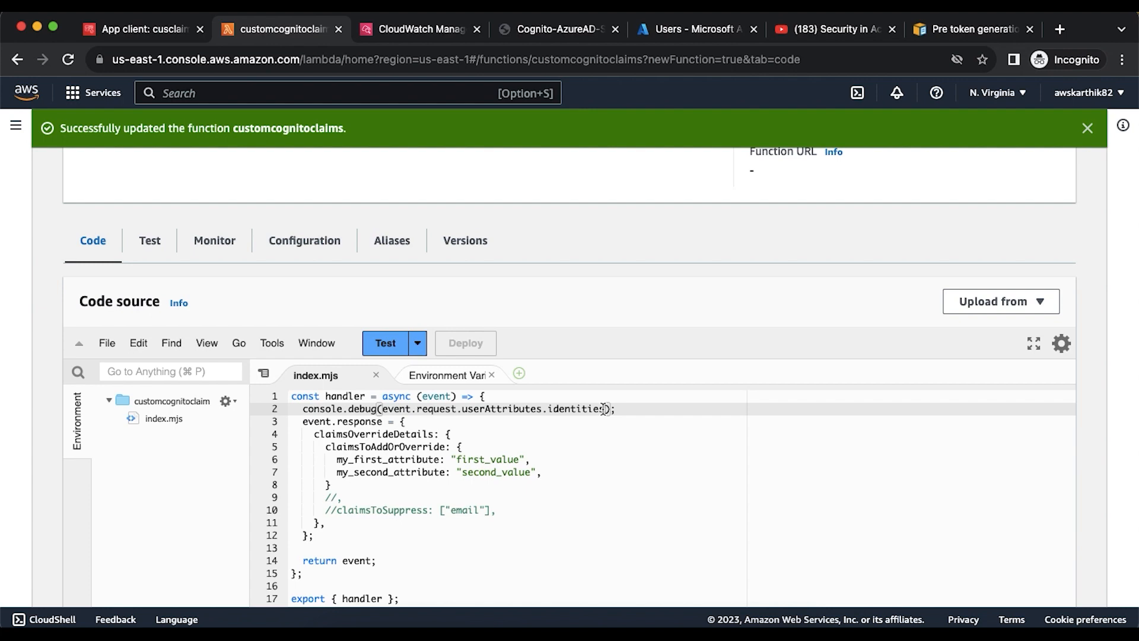
pyautogui.click(421, 29)
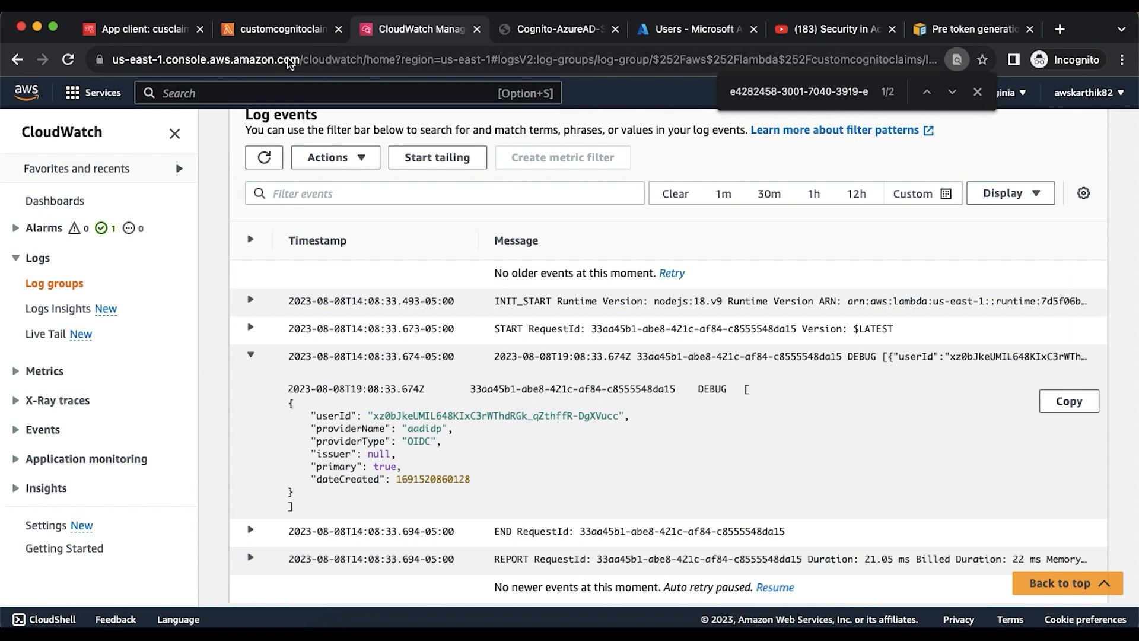
pyautogui.click(275, 34)
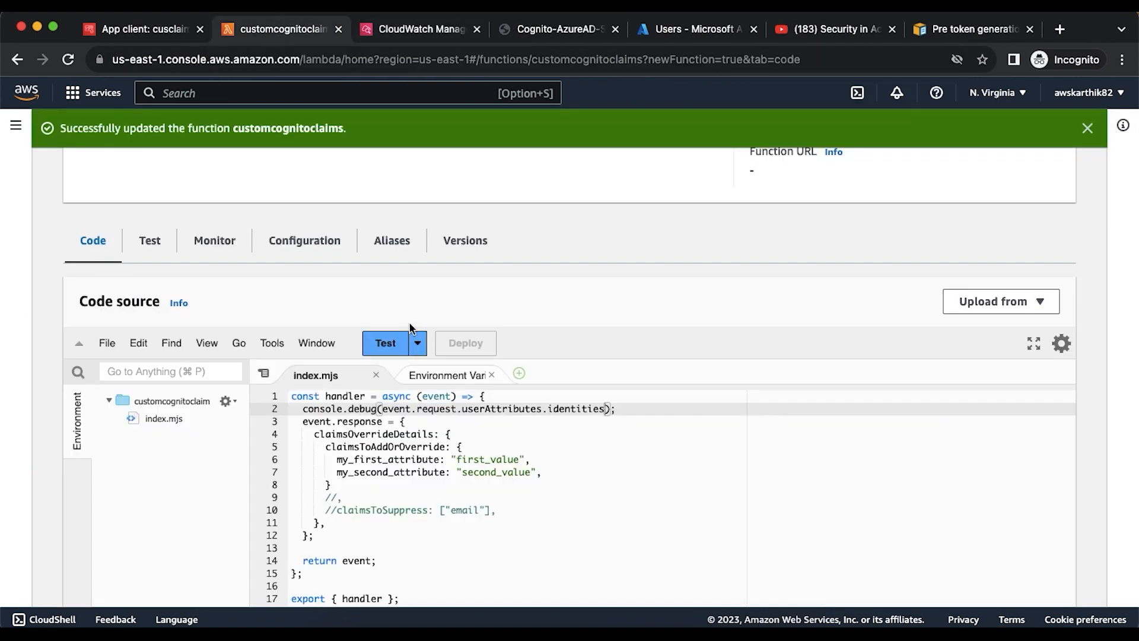
pyautogui.scroll(-1, 517, 439)
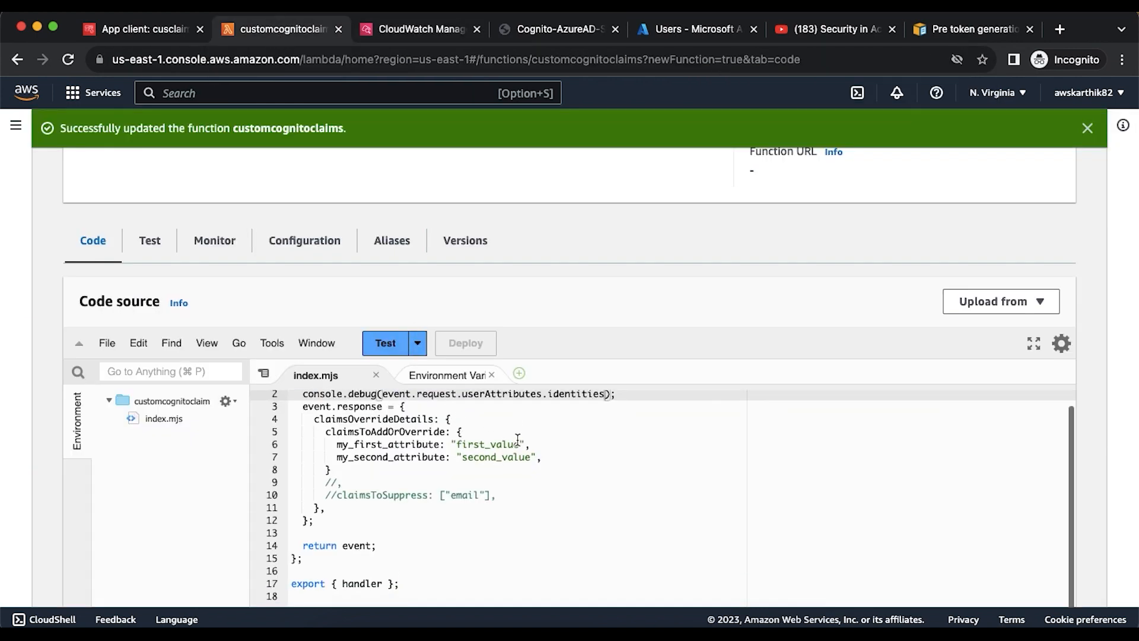
pyautogui.scroll(1, 518, 439)
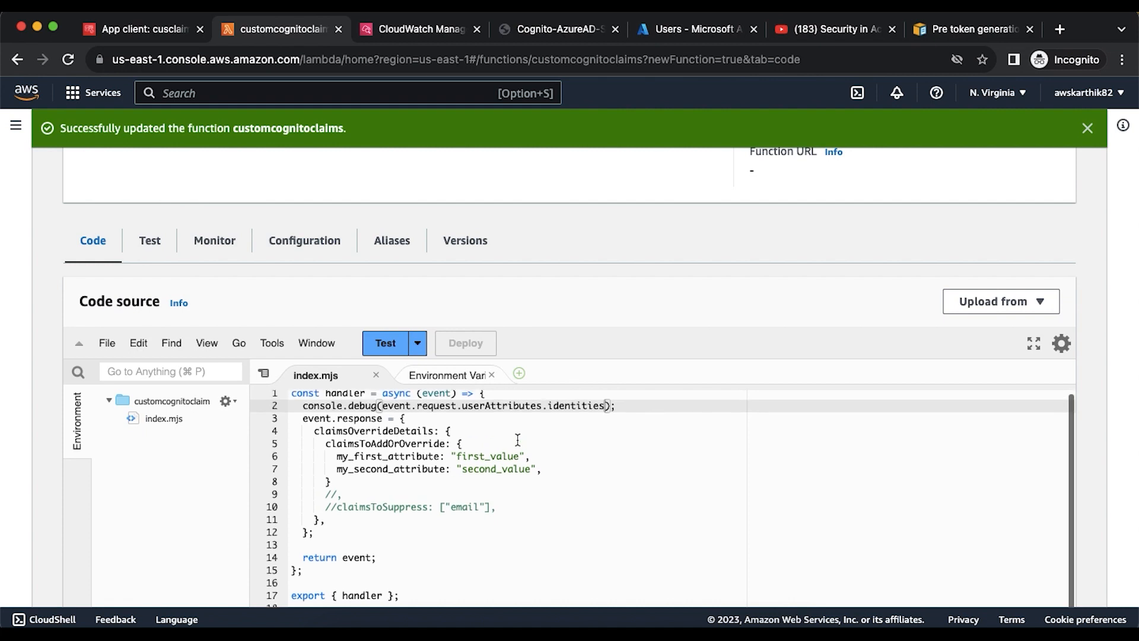
pyautogui.click(493, 397)
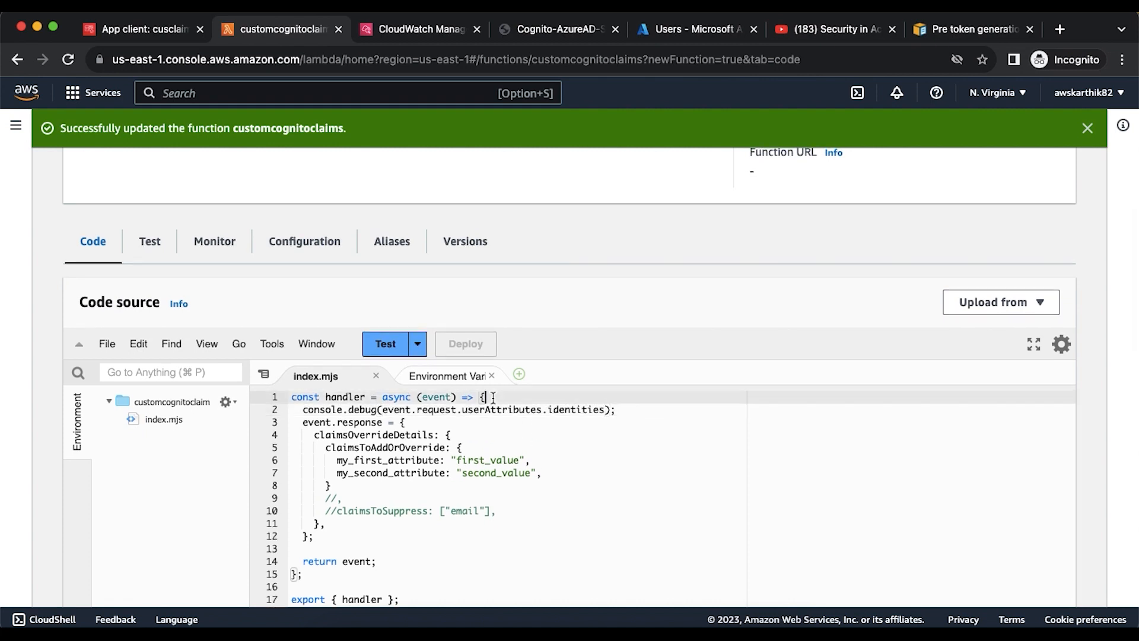
# - Declare var sourceidp = "local"; on a new line below the handler declaration
pyautogui.press('Return')
pyautogui.write('v')
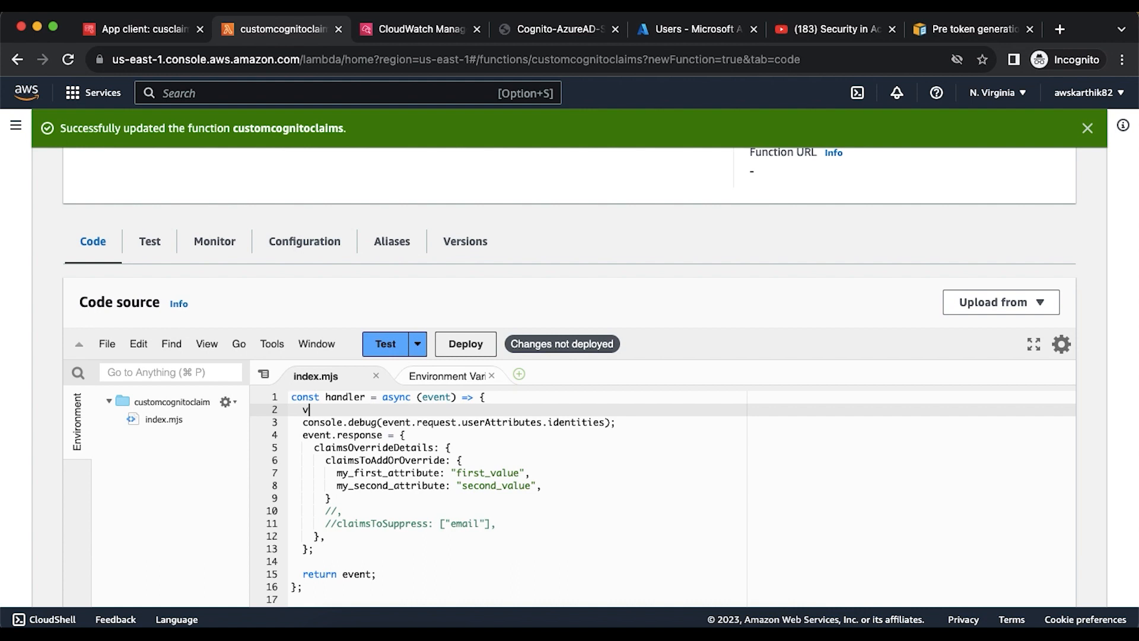
pyautogui.write('ar sourceidp')
pyautogui.press('super+s')
pyautogui.write('.')
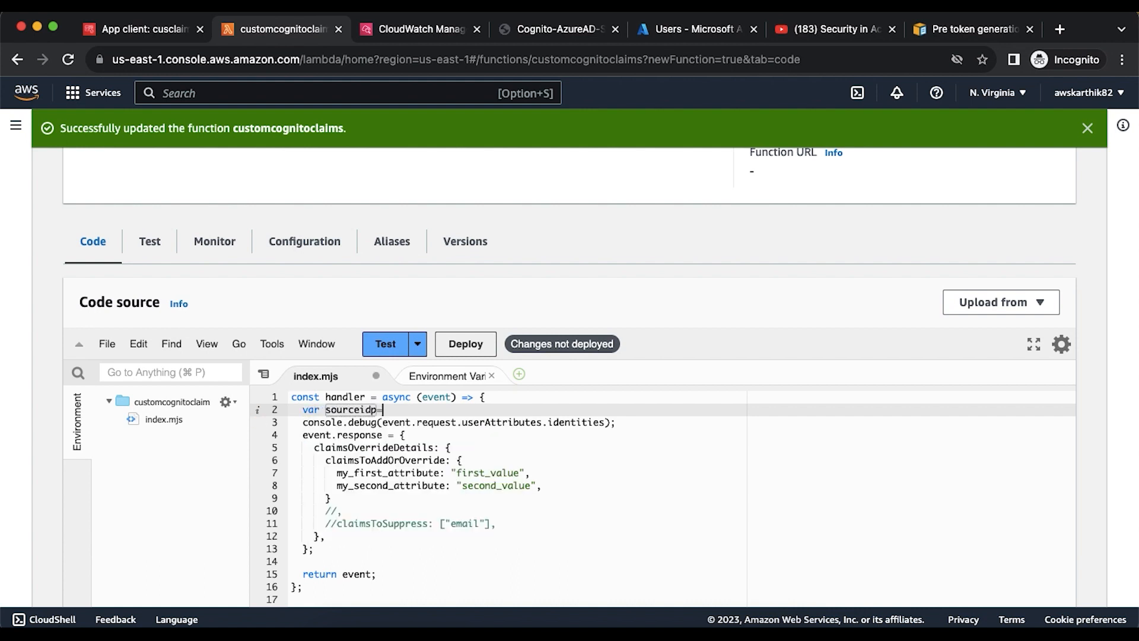
pyautogui.write('= ')
pyautogui.write('"')
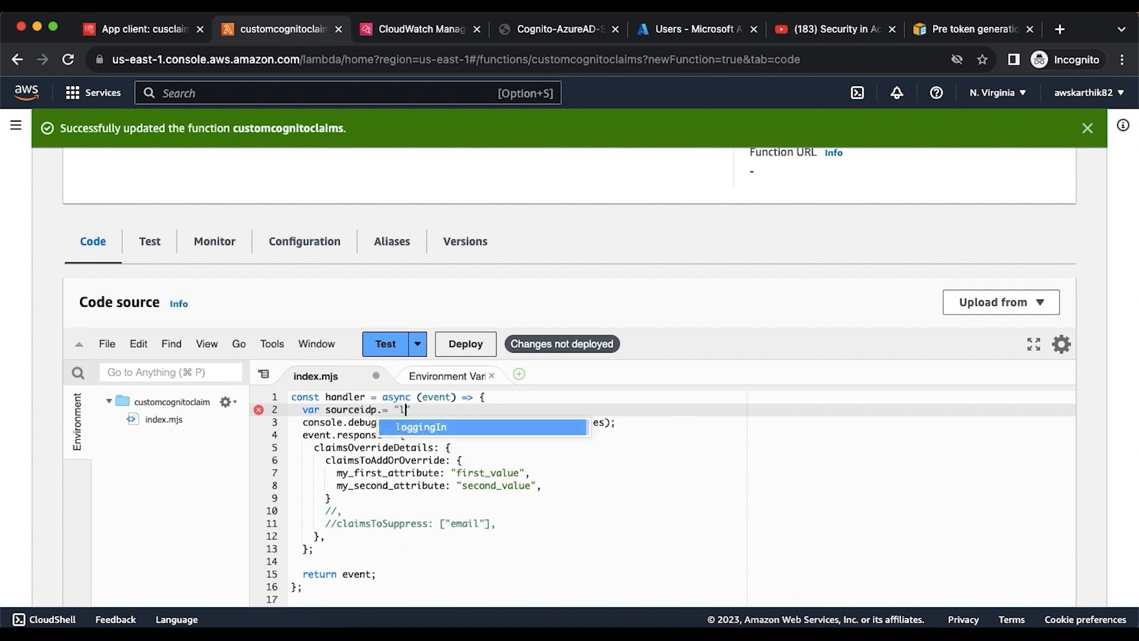
pyautogui.write('local";')
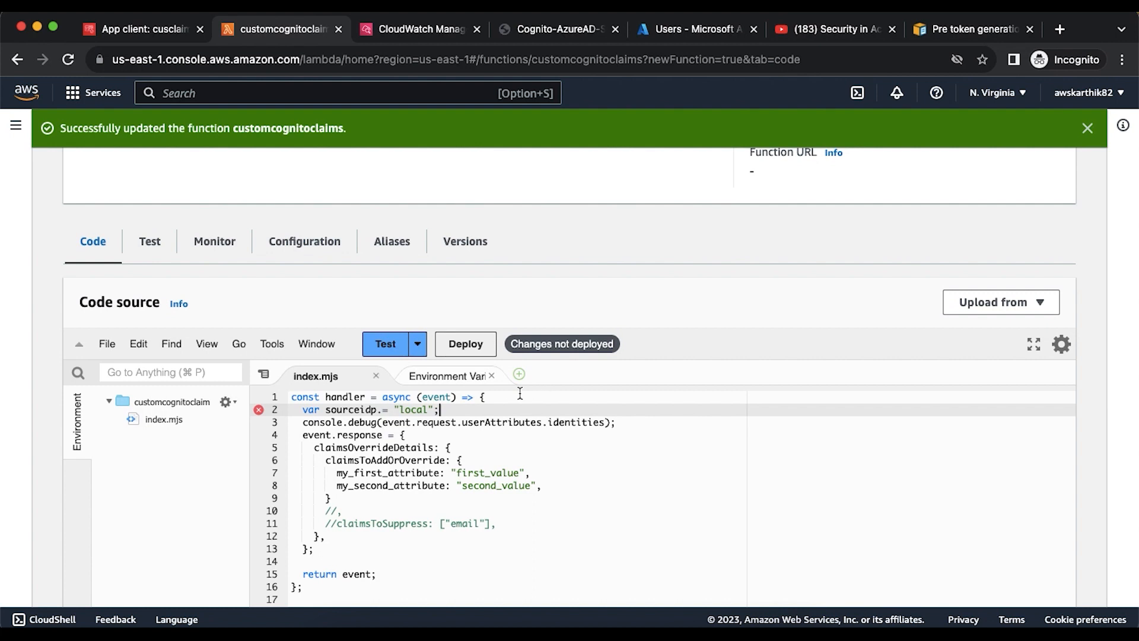
pyautogui.click(382, 410)
pyautogui.press('BackSpace')
pyautogui.doubleClick(362, 409)
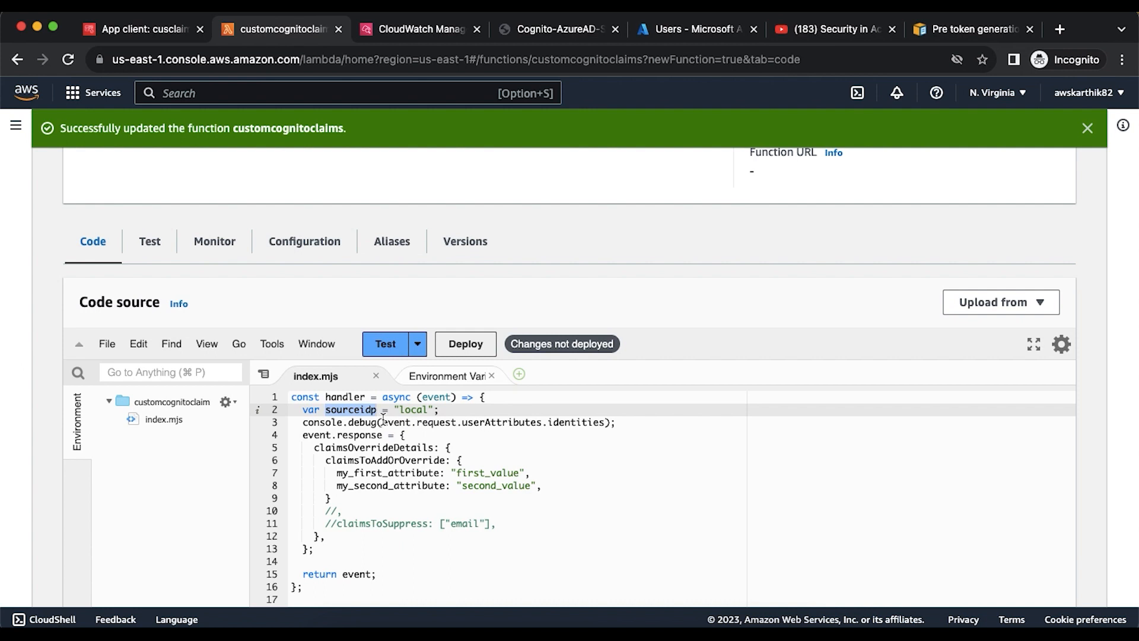
# - Add an if block for typeof event.request.userAttributes.identities !== "undefined" and begin a sourceidp assignment inside it
pyautogui.moveTo(383, 421); pyautogui.dragTo(606, 421)
pyautogui.press('super+c')
pyautogui.click(634, 422)
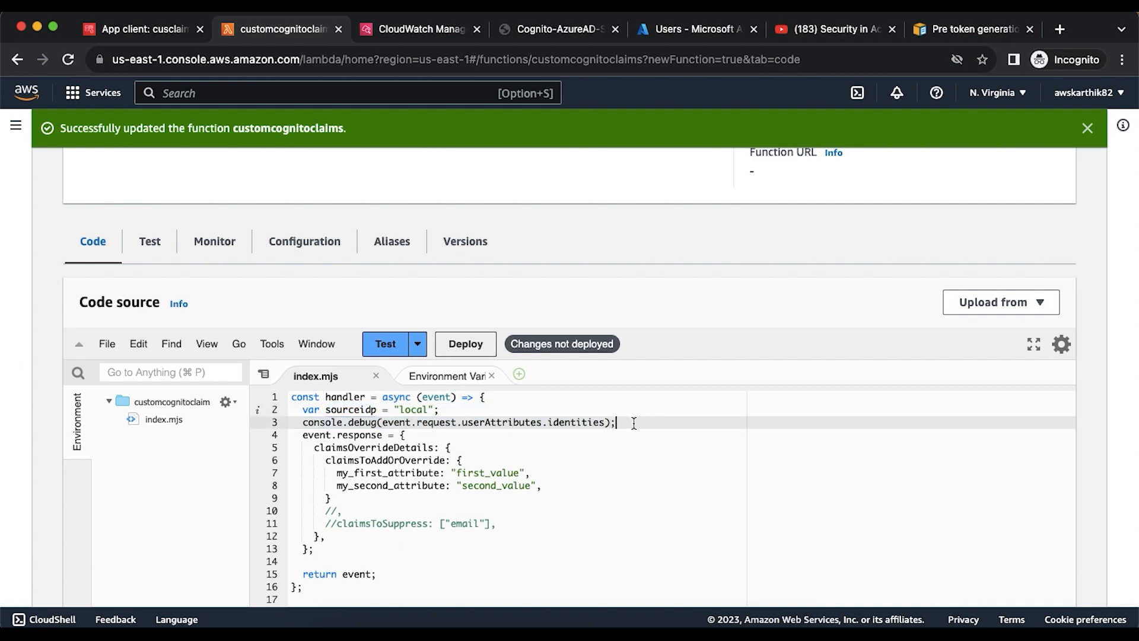
pyautogui.press('Return')
pyautogui.write('if')
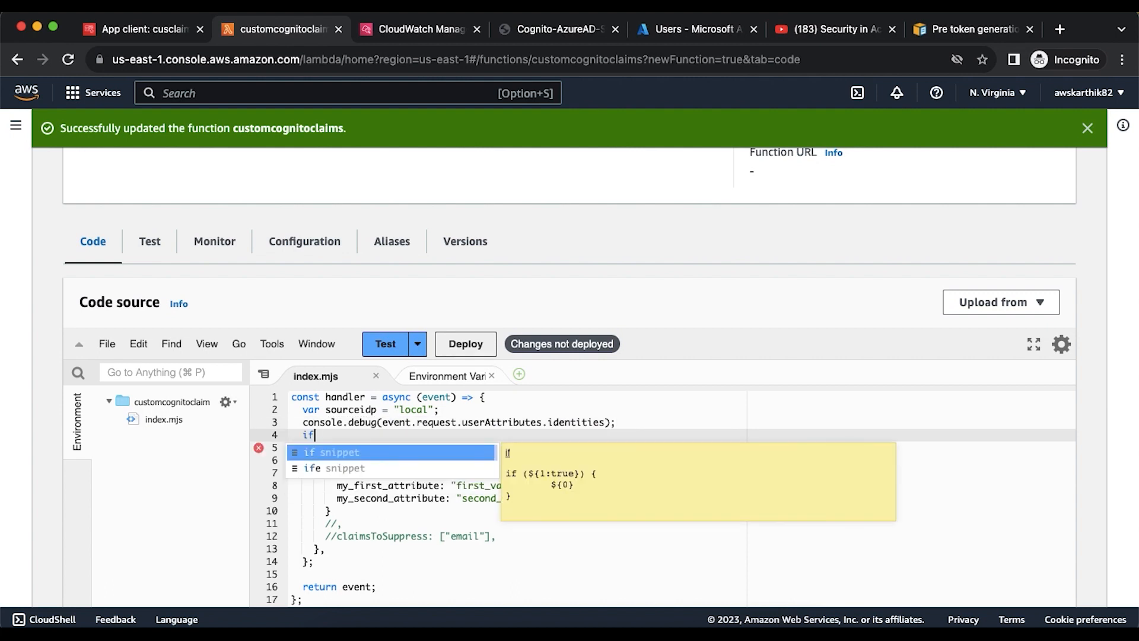
pyautogui.write('(typeo')
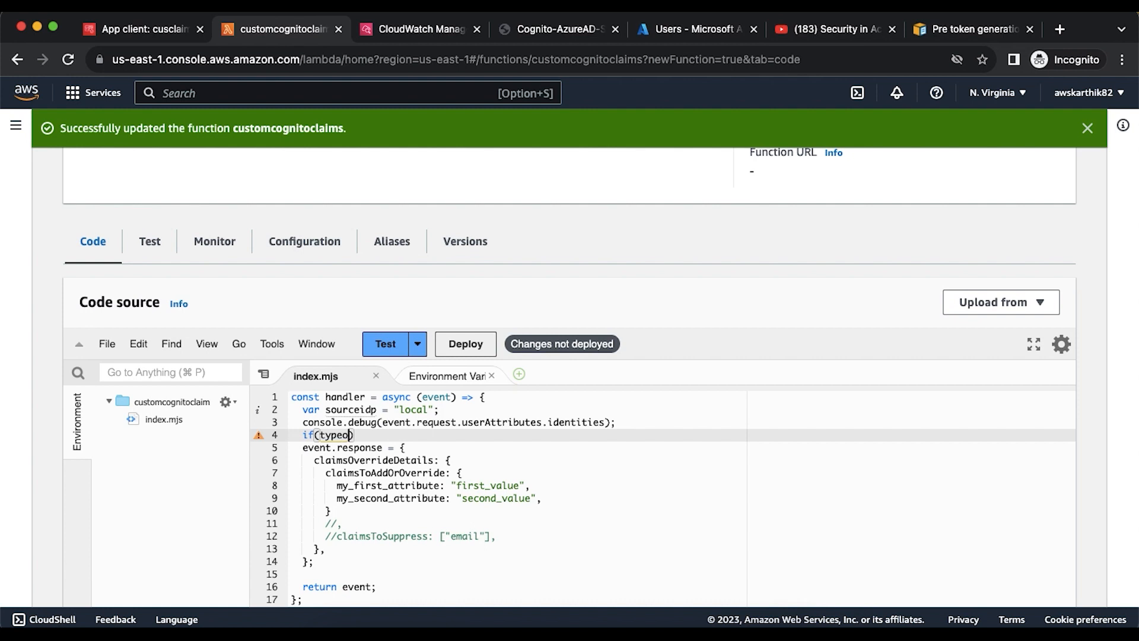
pyautogui.write('f')
pyautogui.press('super+v')
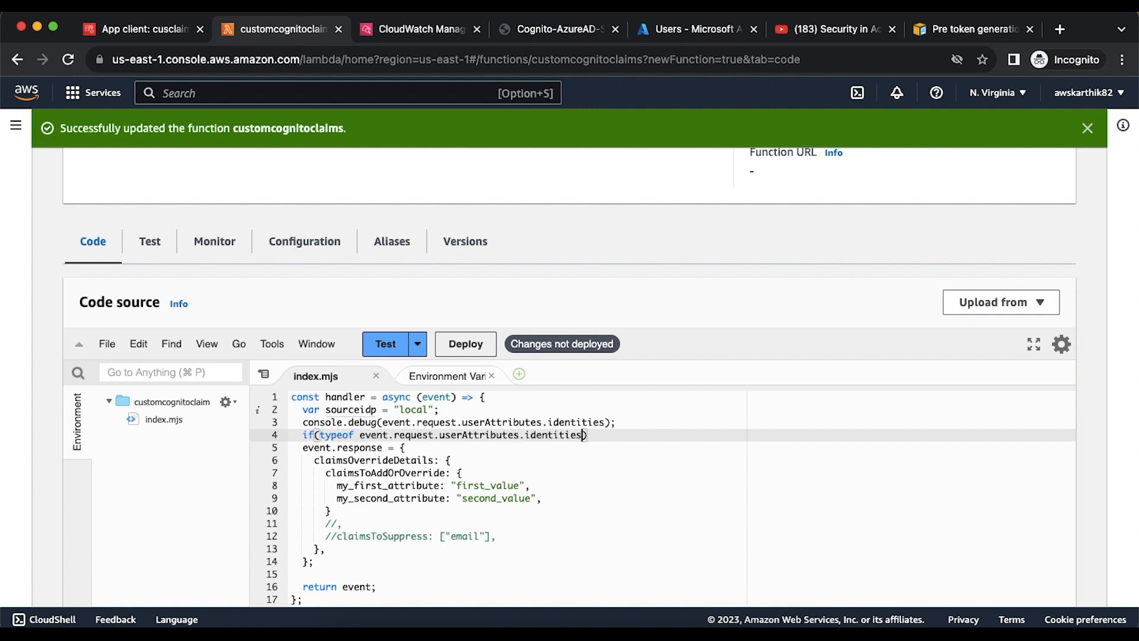
pyautogui.write('!== "undefi')
pyautogui.press('Return')
pyautogui.press('Right')
pyautogui.press('Right')
pyautogui.write('{')
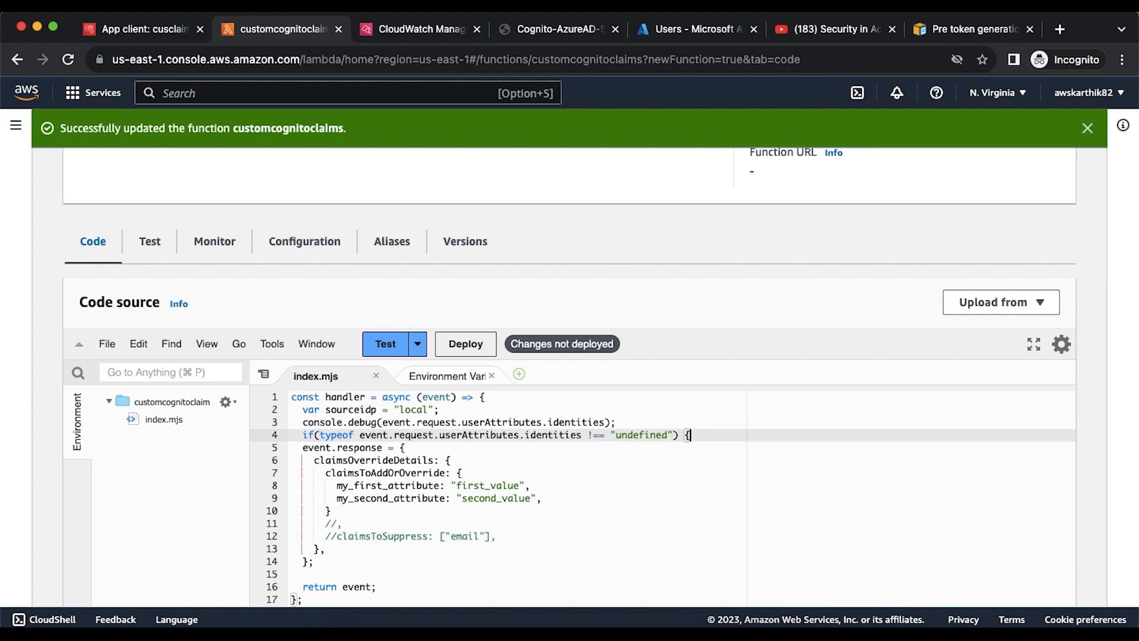
pyautogui.press('Return')
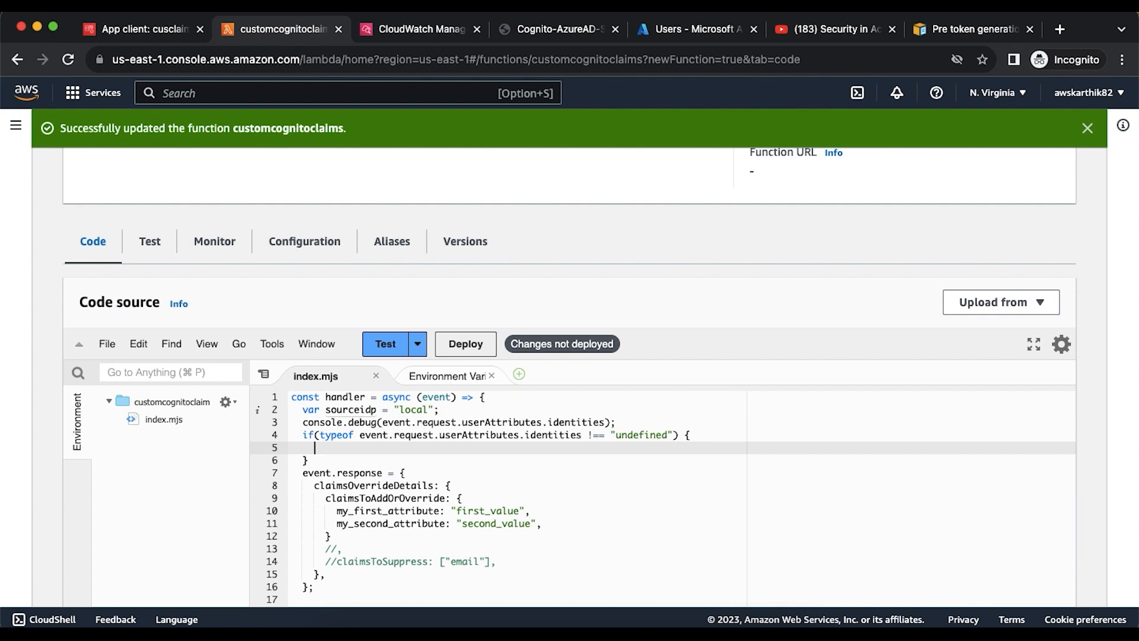
pyautogui.write('source')
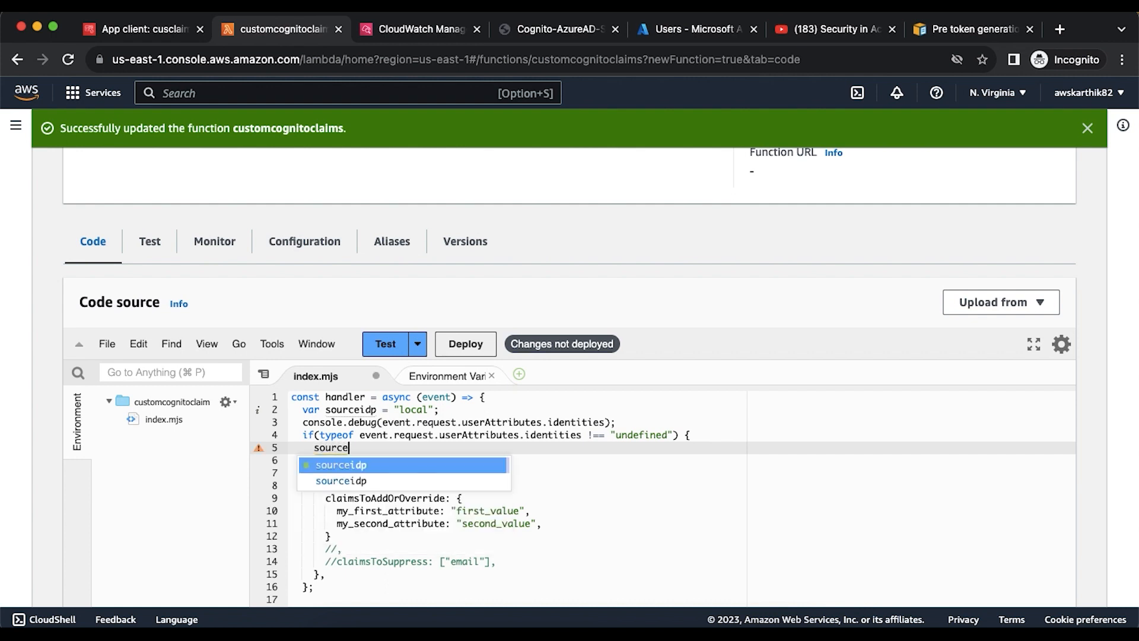
pyautogui.write('idp = ')
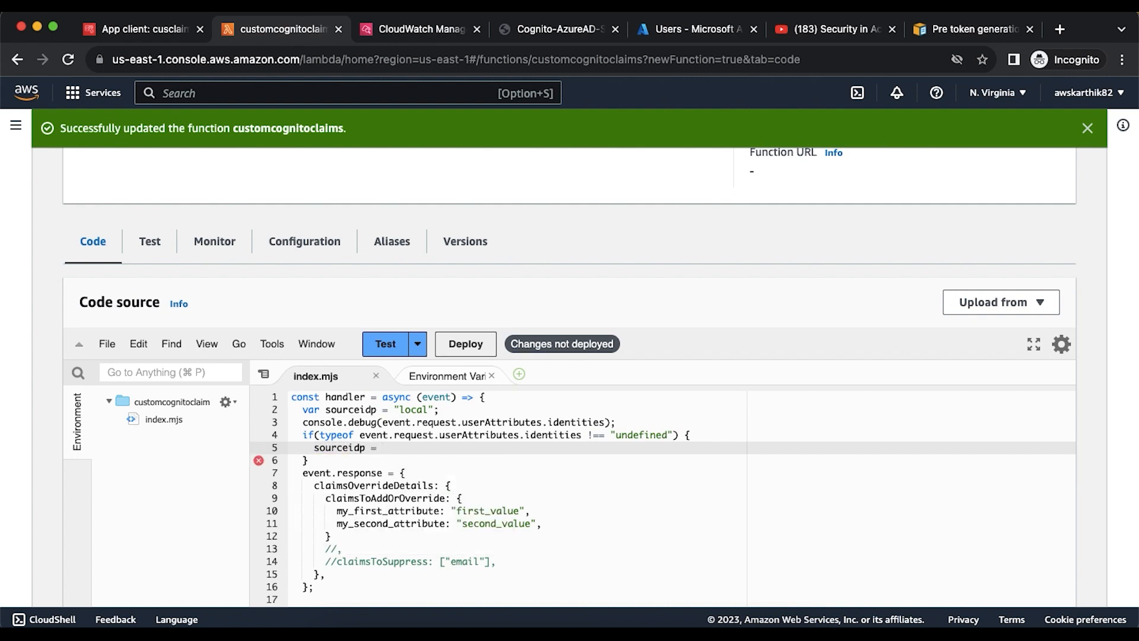
pyautogui.write('"')
# - Start line 5 as sourceidp = JSON.parse(event.request.userAttributes.identities)
pyautogui.press('BackSpace')
pyautogui.click(416, 29)
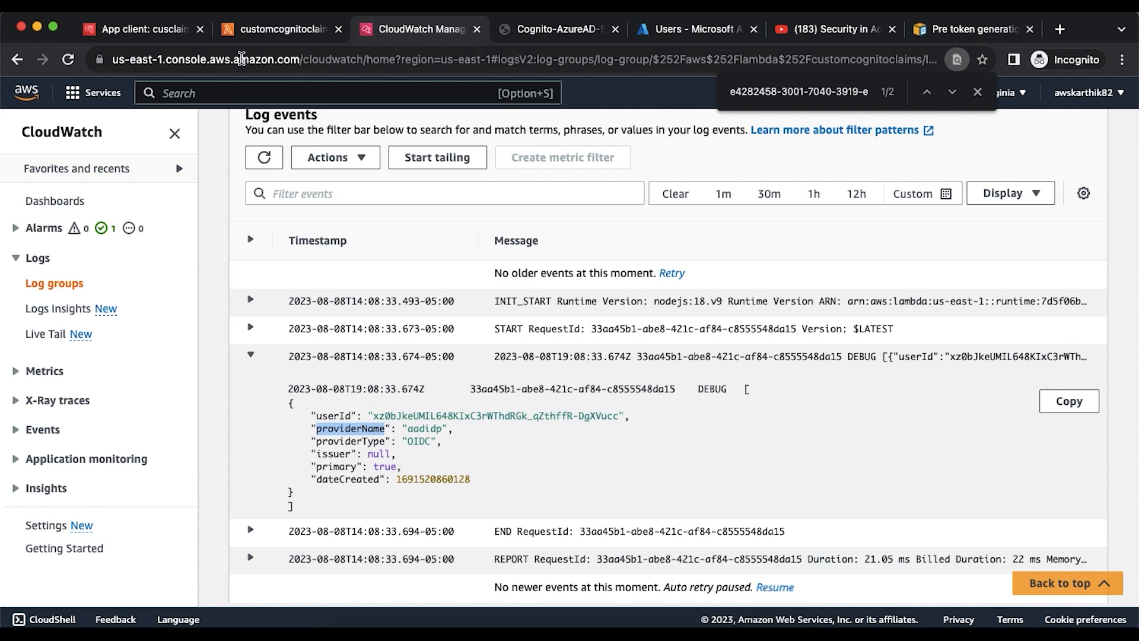
pyautogui.click(255, 31)
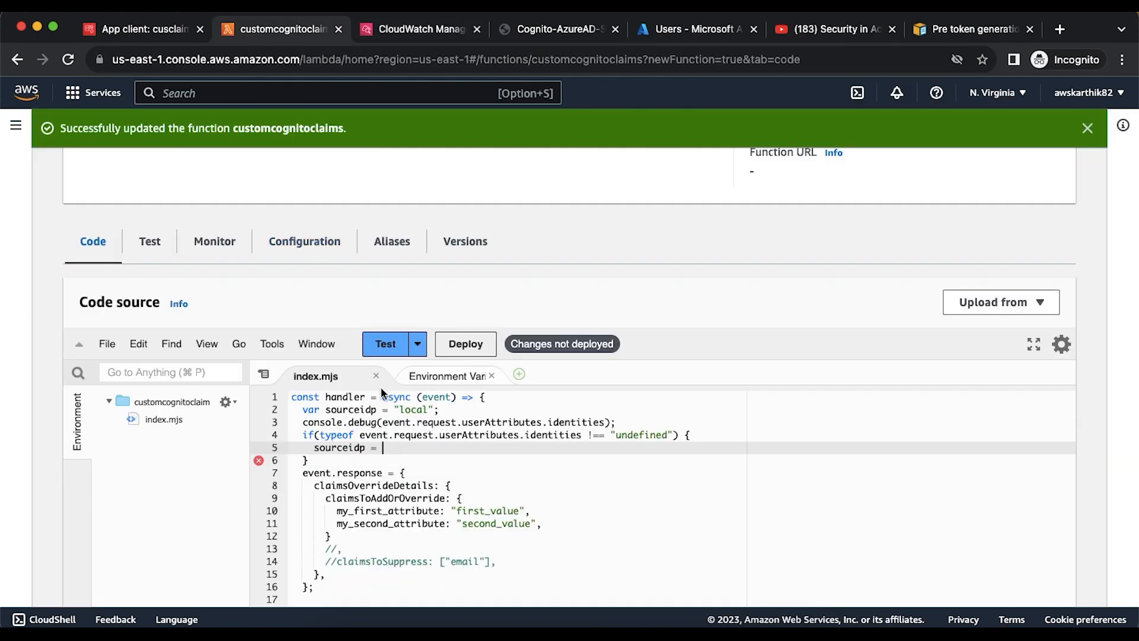
pyautogui.write('JSON.pa')
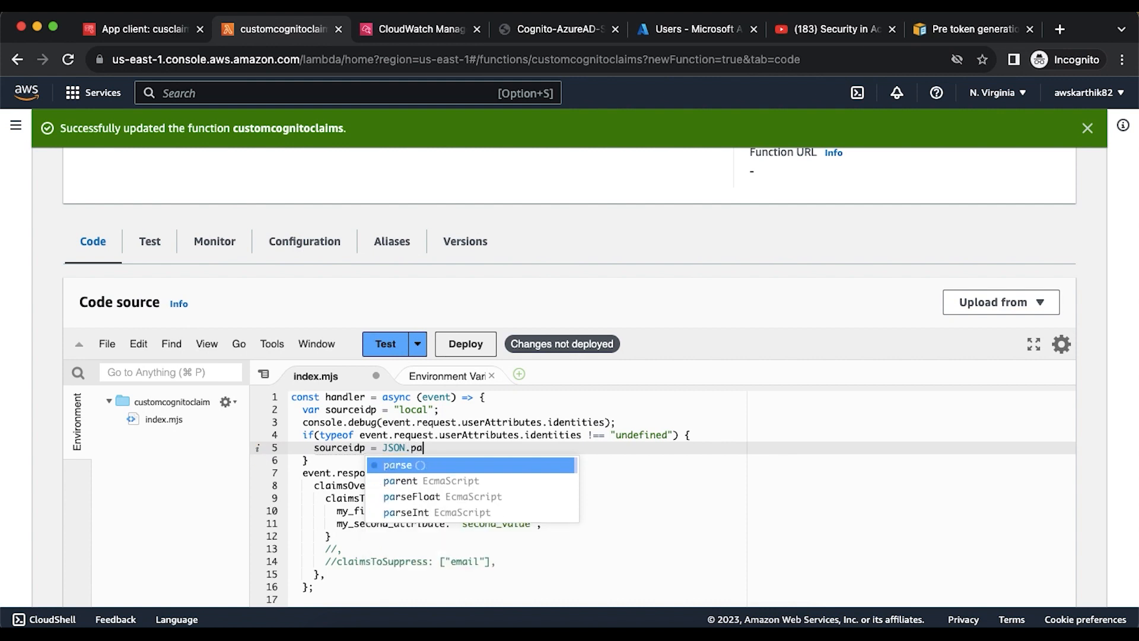
pyautogui.press('Return')
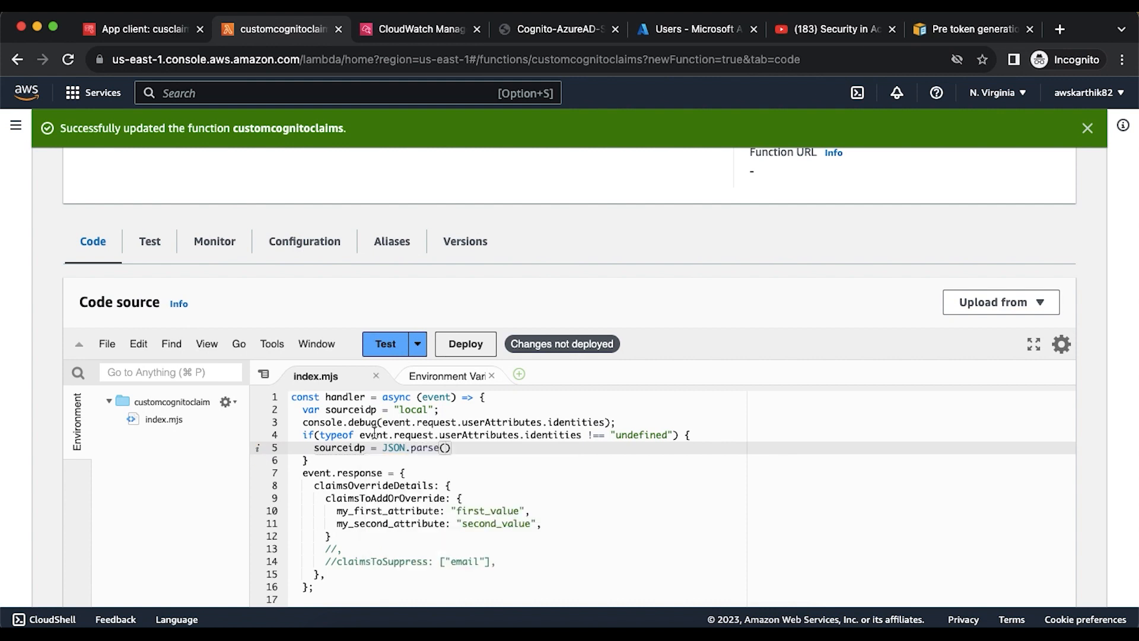
pyautogui.moveTo(359, 435); pyautogui.dragTo(582, 435)
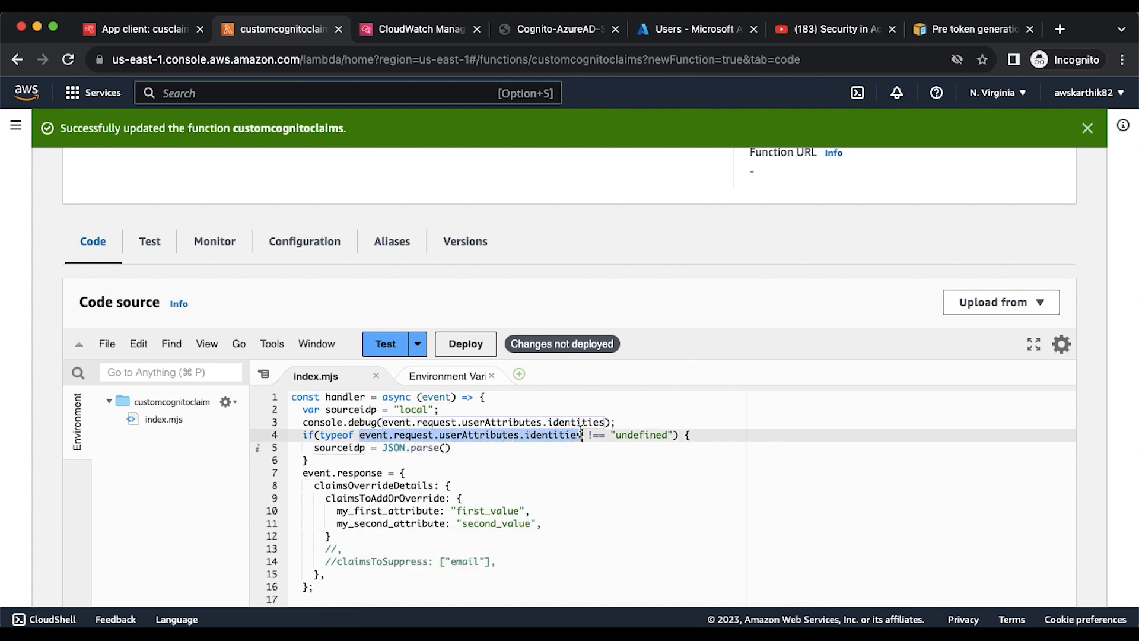
pyautogui.press('super+c')
pyautogui.click(440, 449)
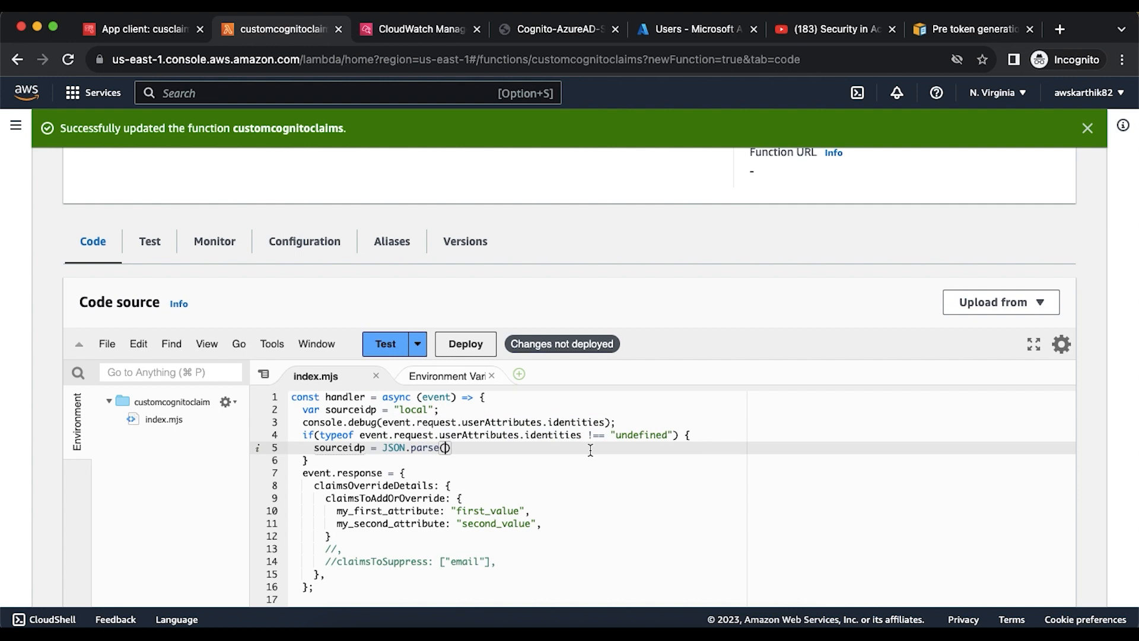
pyautogui.press('super+v')
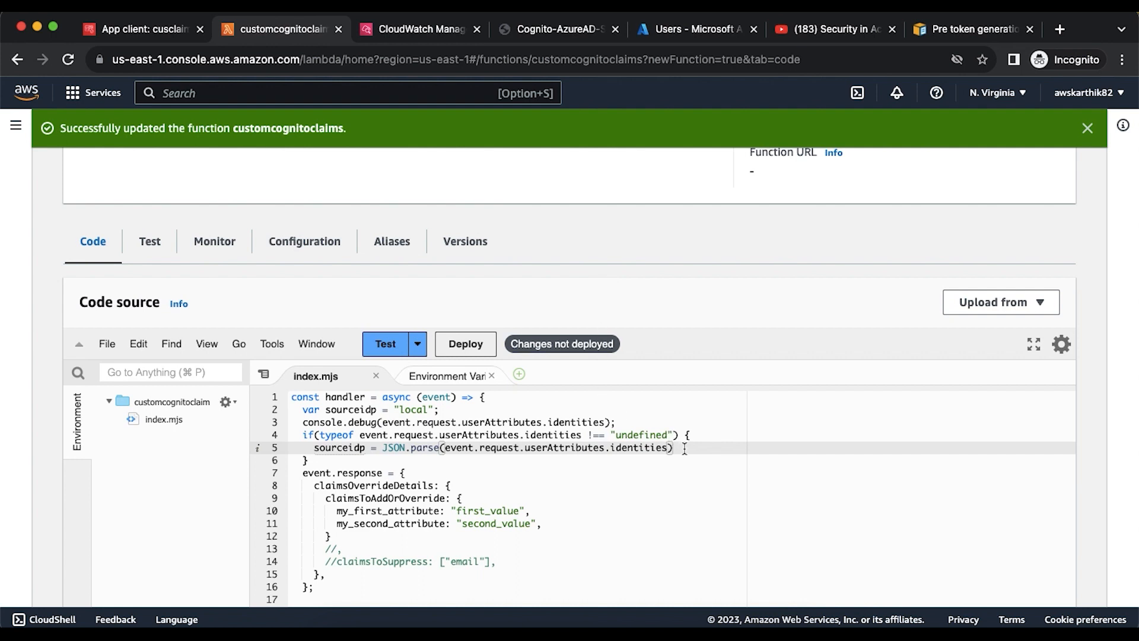
# - Complete the expression with [0].providerName, copied from the CloudWatch log entry
pyautogui.write('[0')
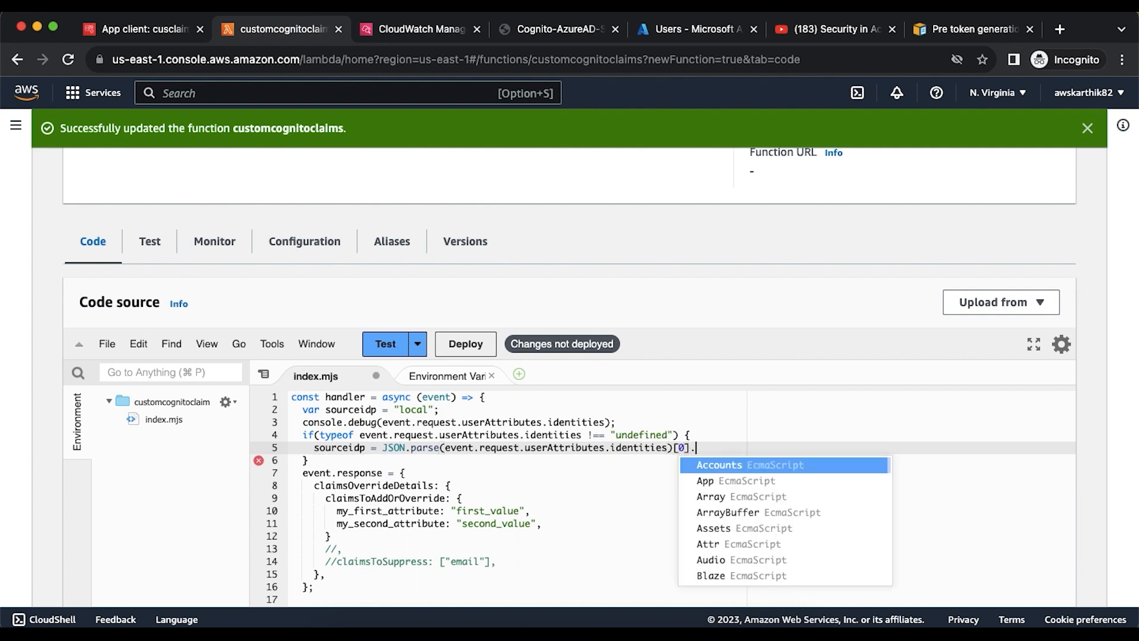
pyautogui.click(420, 30)
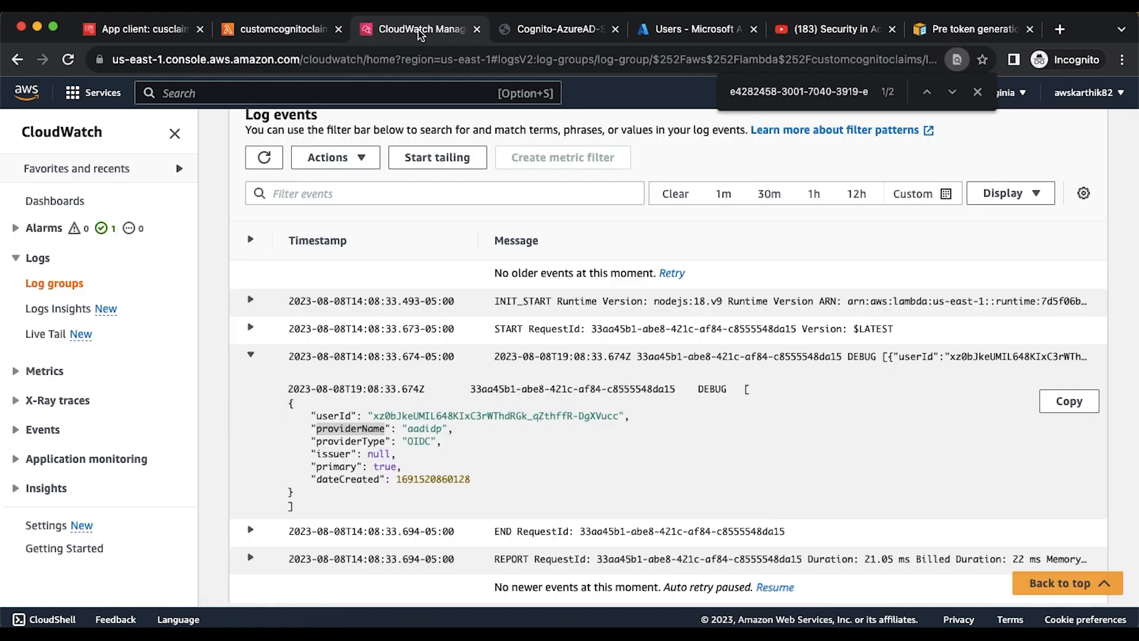
pyautogui.doubleClick(342, 428)
pyautogui.click(280, 30)
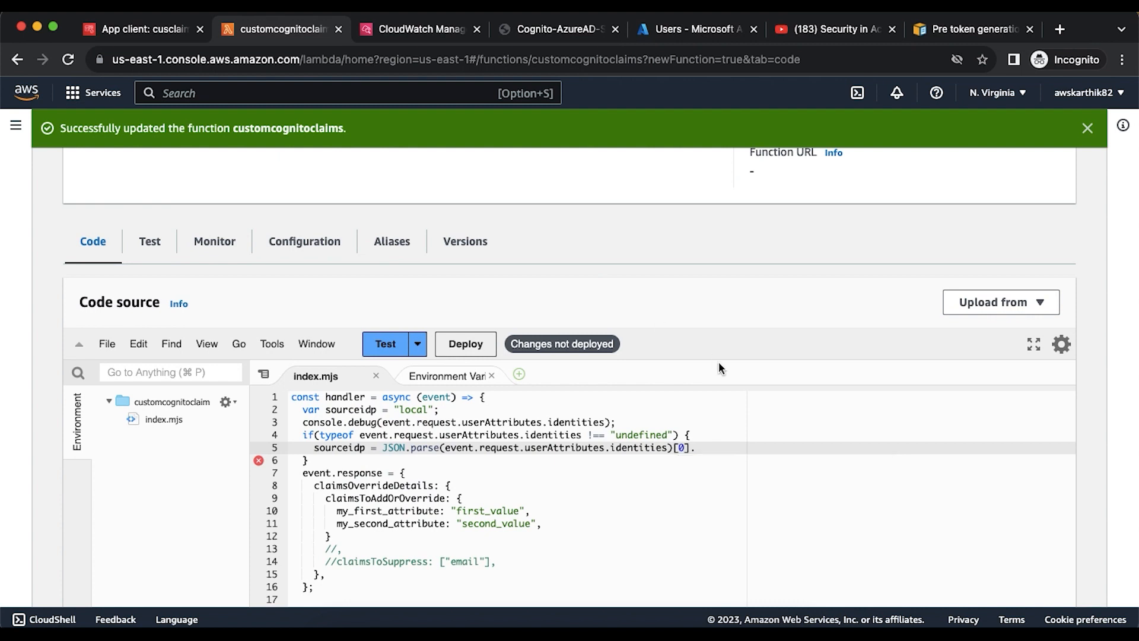
pyautogui.press('super+v')
# - End line 5 with ';' and add a sourceidp: sourceidp entry under my_second_attribute
pyautogui.write(';')
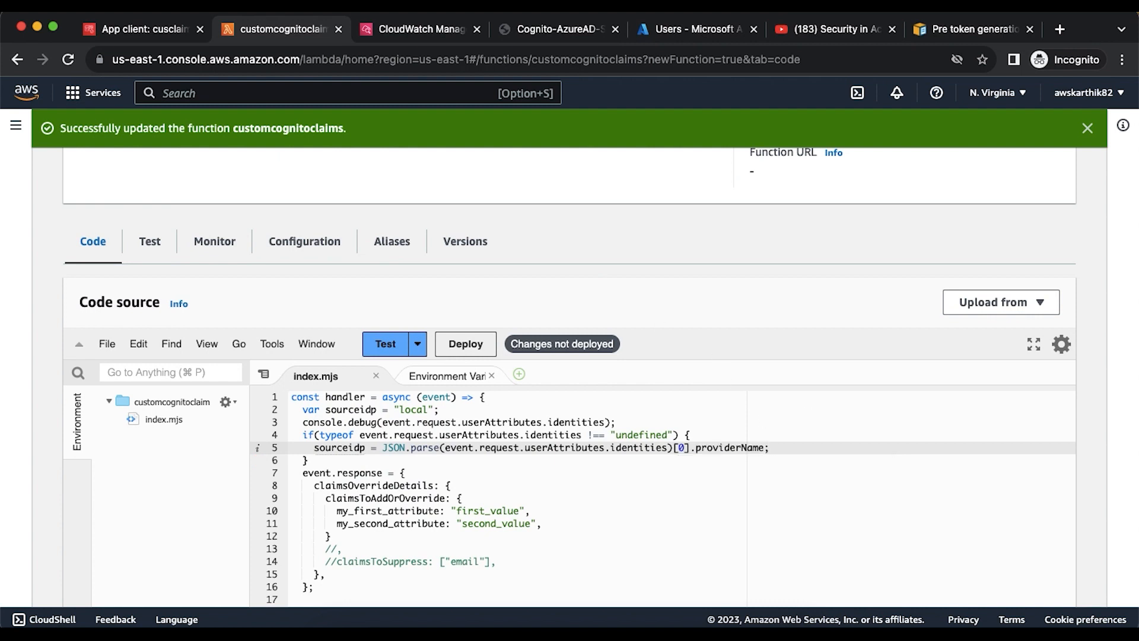
pyautogui.scroll(-3, 484, 475)
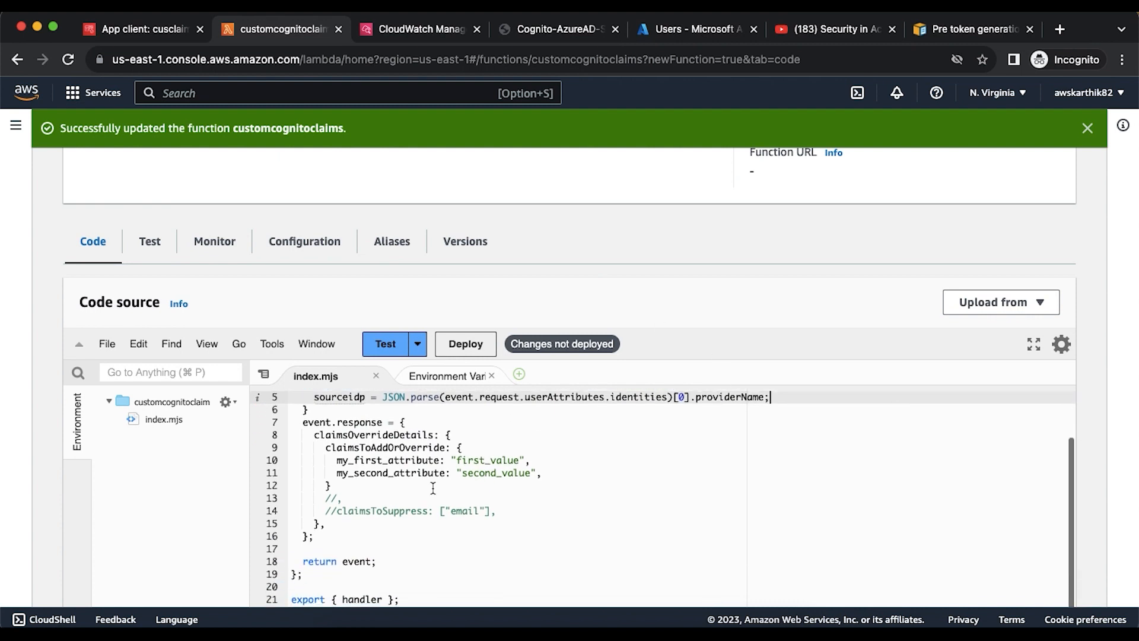
pyautogui.click(556, 471)
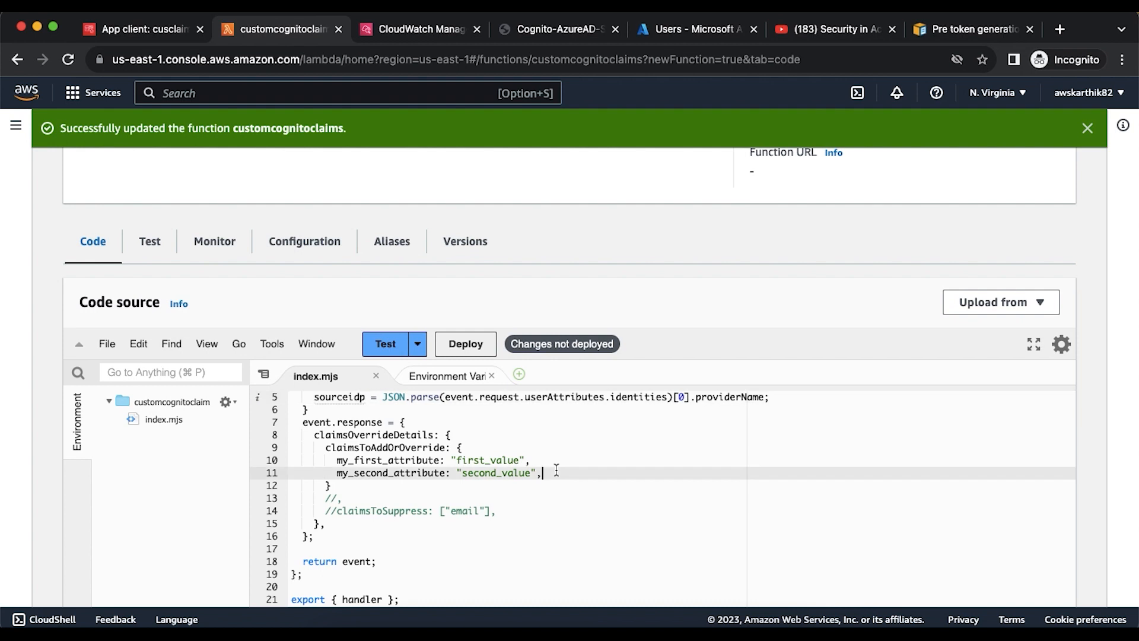
pyautogui.press('Return')
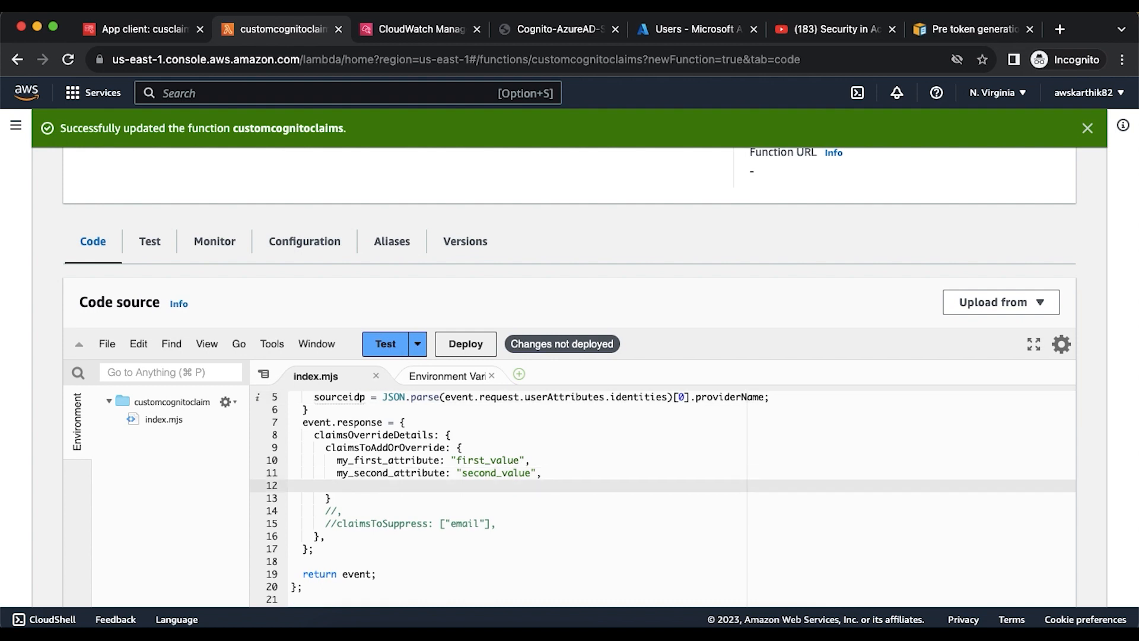
pyautogui.doubleClick(343, 398)
pyautogui.press('super+c')
pyautogui.click(358, 485)
pyautogui.press('super+v')
pyautogui.write(':')
pyautogui.press('super+v')
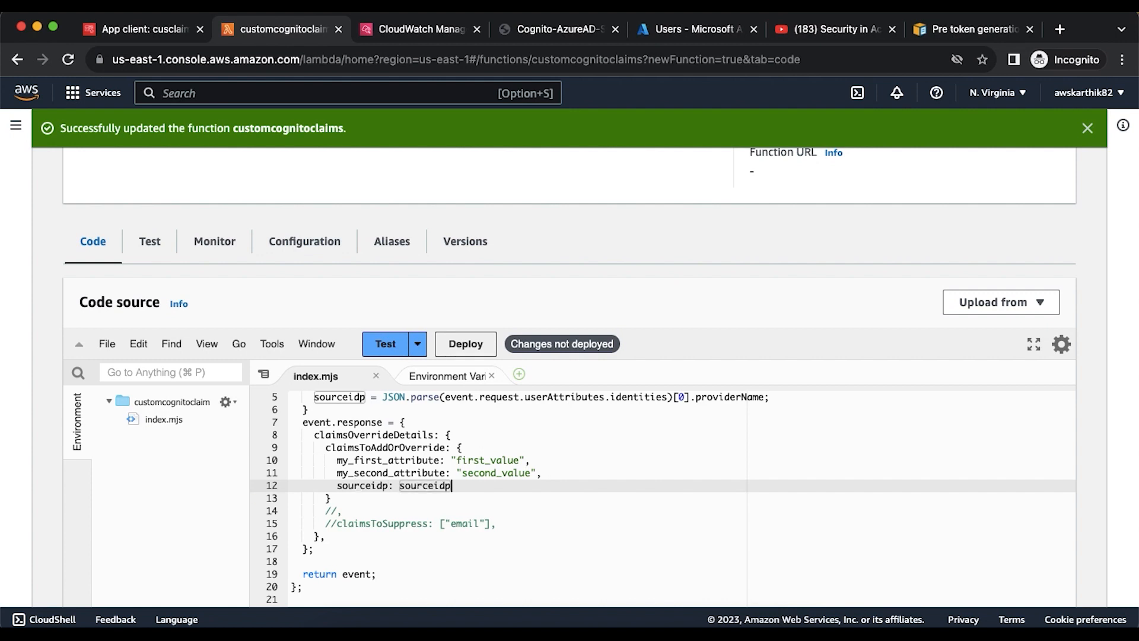
# - Rename the claim key to source_idp and deploy the function
pyautogui.click(372, 486)
pyautogui.write('_')
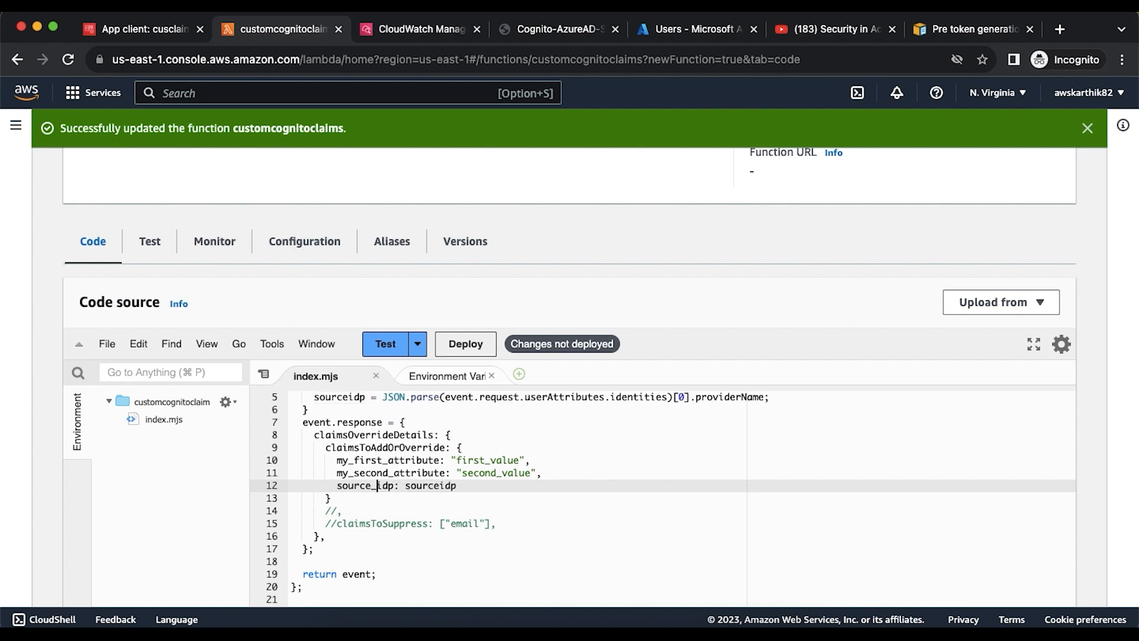
pyautogui.click(456, 347)
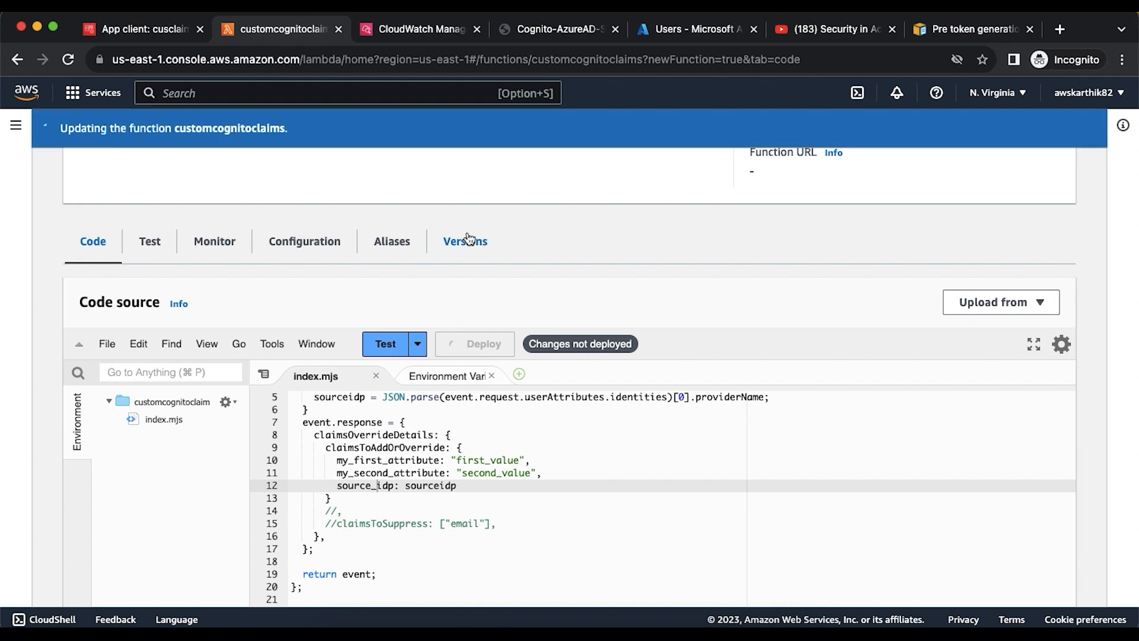
pyautogui.click(161, 30)
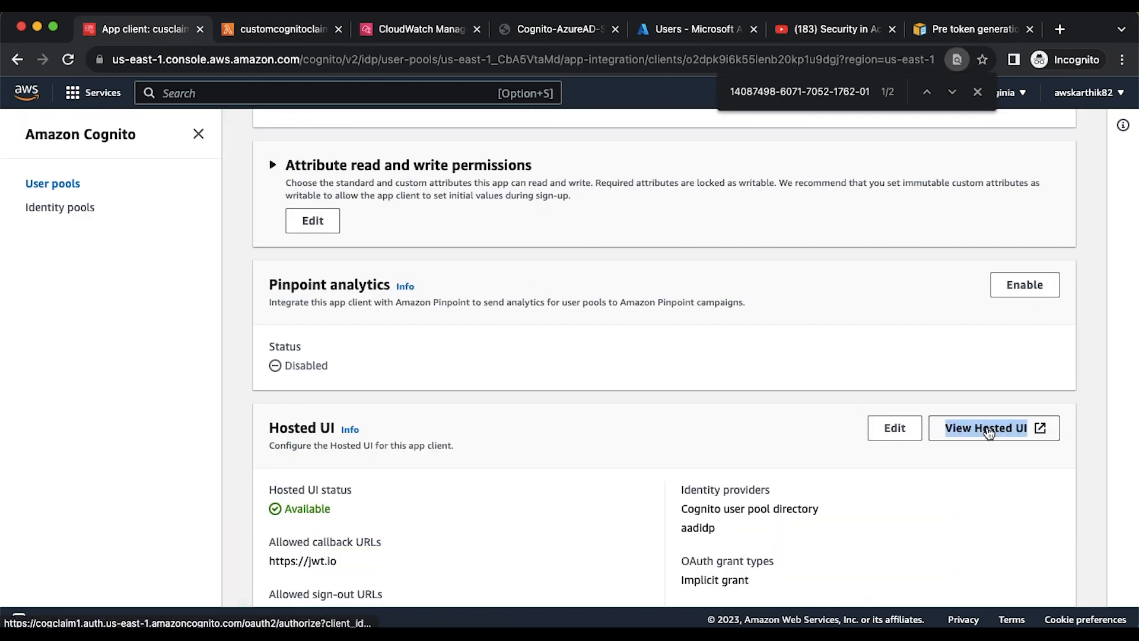
# - Copy the Hosted UI link and load the Cognito sign-in page in the Firefox jwt.io window
pyautogui.rightClick(988, 429)
pyautogui.click(852, 455)
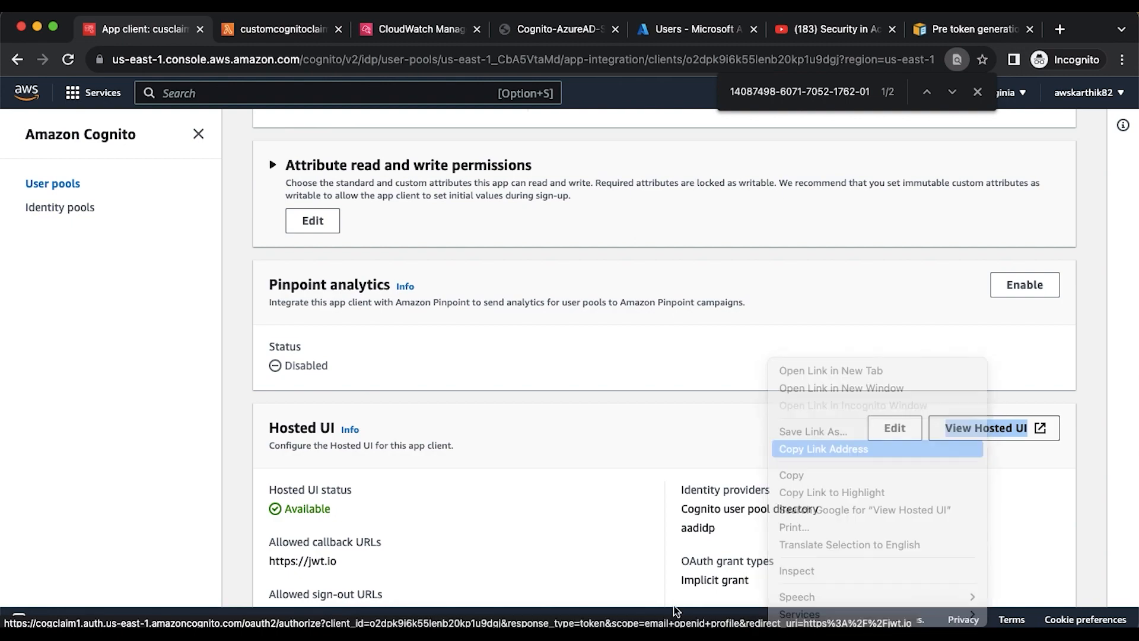
pyautogui.click(655, 629)
pyautogui.click(1063, 60)
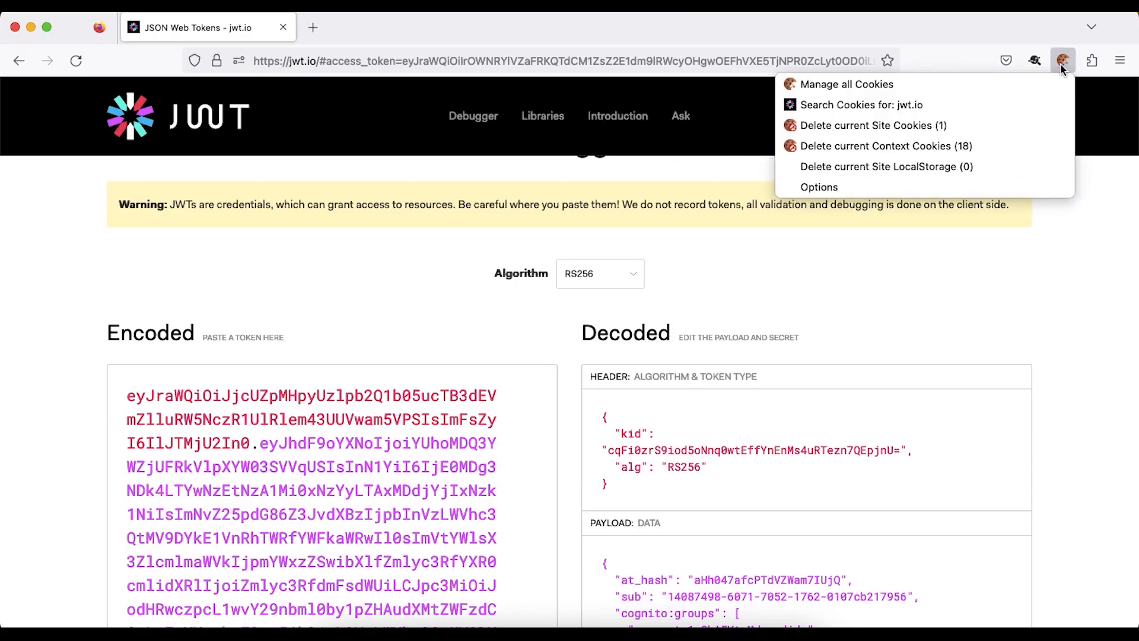
pyautogui.click(926, 146)
pyautogui.click(976, 167)
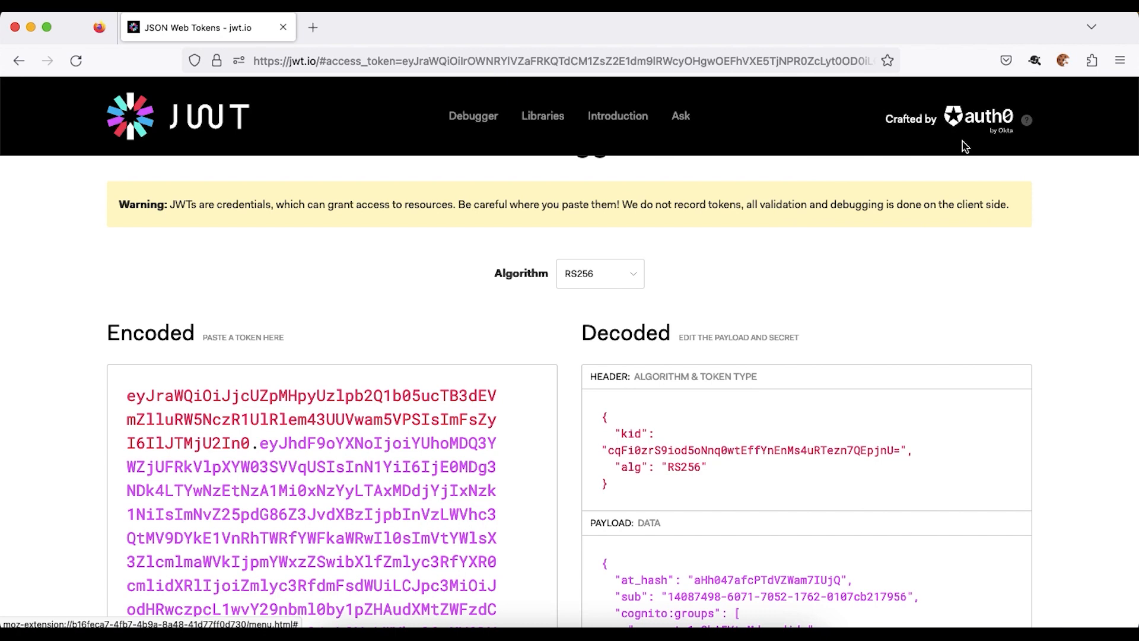
pyautogui.click(642, 62)
pyautogui.press('cmd+v')
pyautogui.press('Return')
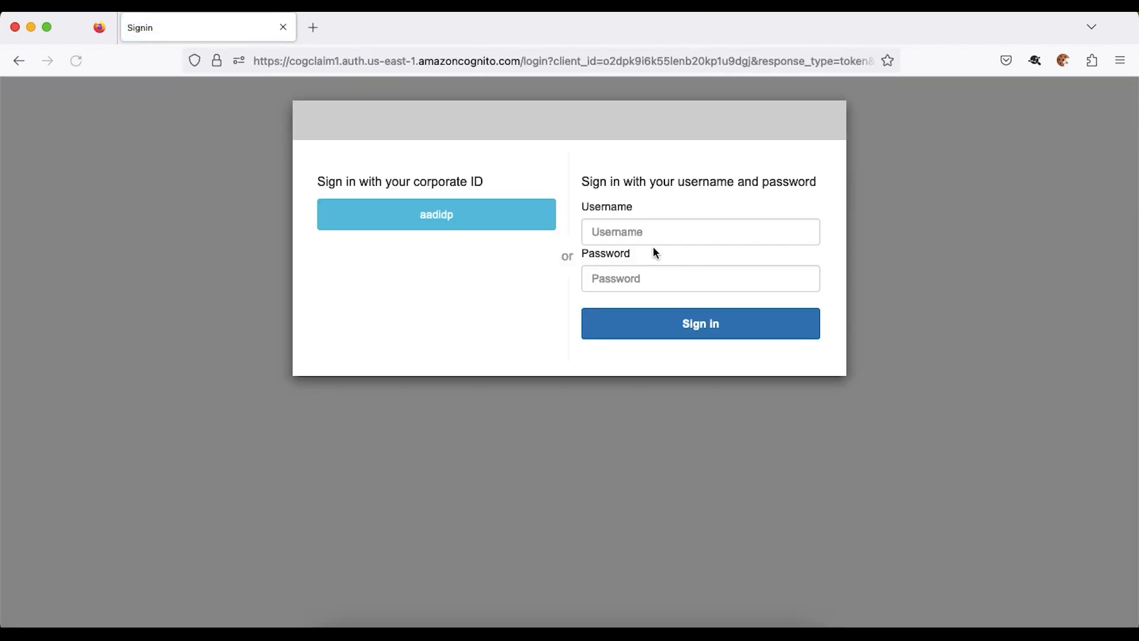
# - Sign in with the saved testuser1 login and confirm the jwt.io payload shows source_idp: local
pyautogui.click(645, 236)
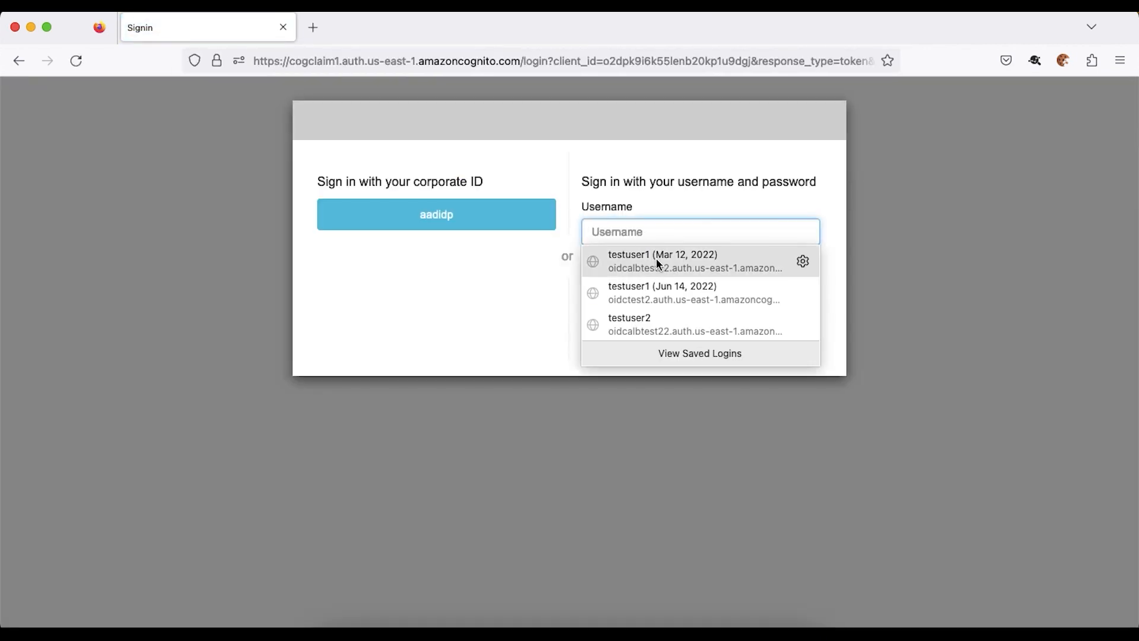
pyautogui.click(657, 260)
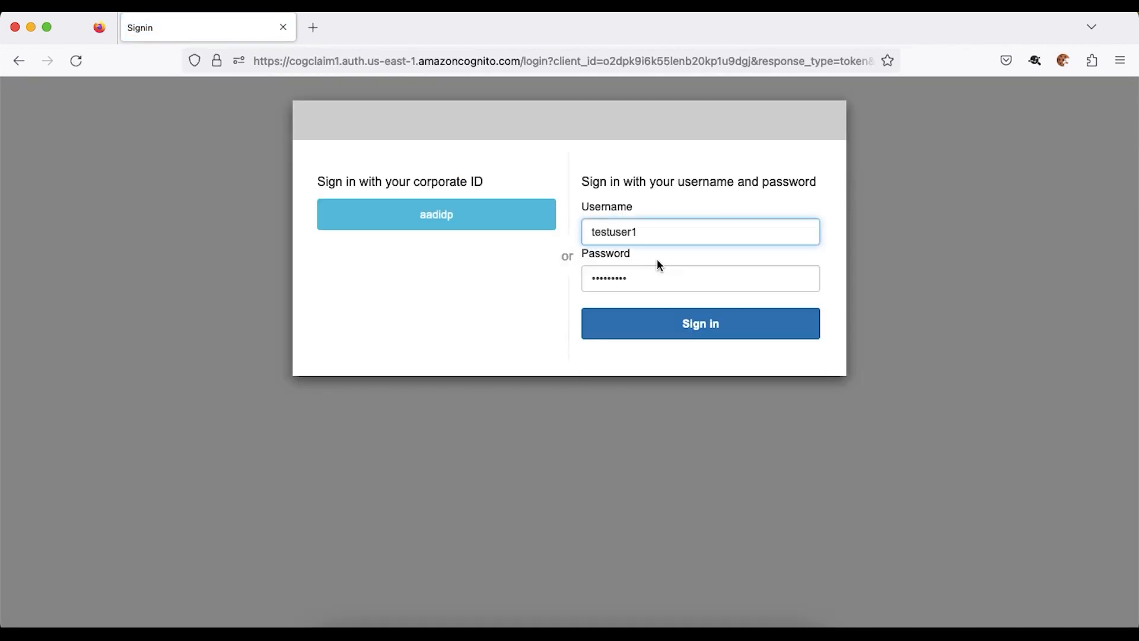
pyautogui.click(689, 325)
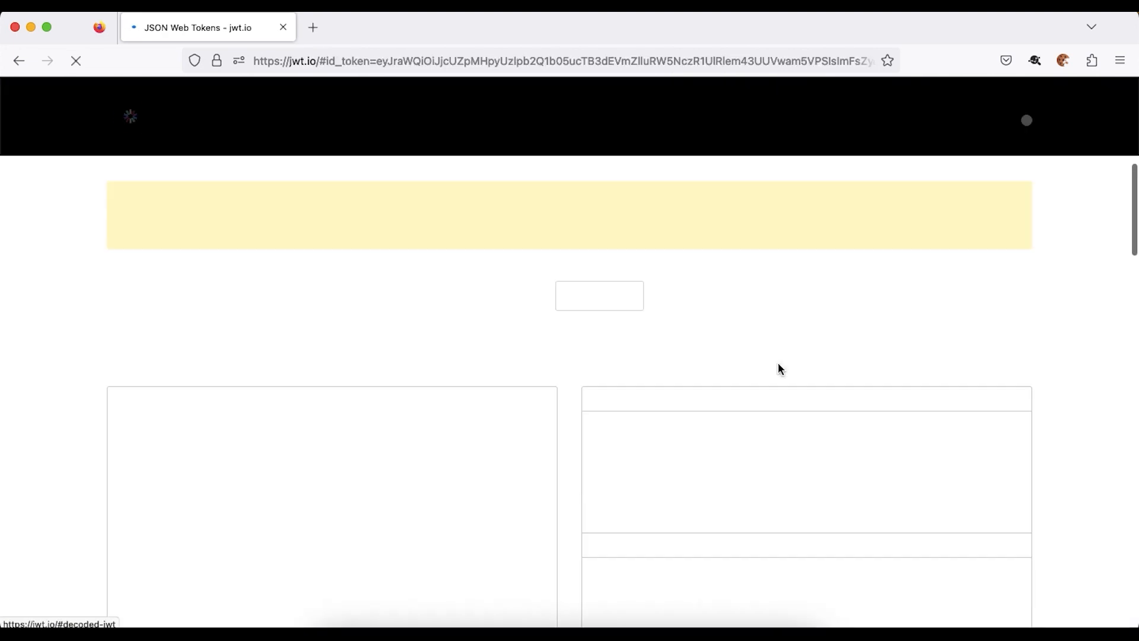
pyautogui.scroll(-5, 779, 364)
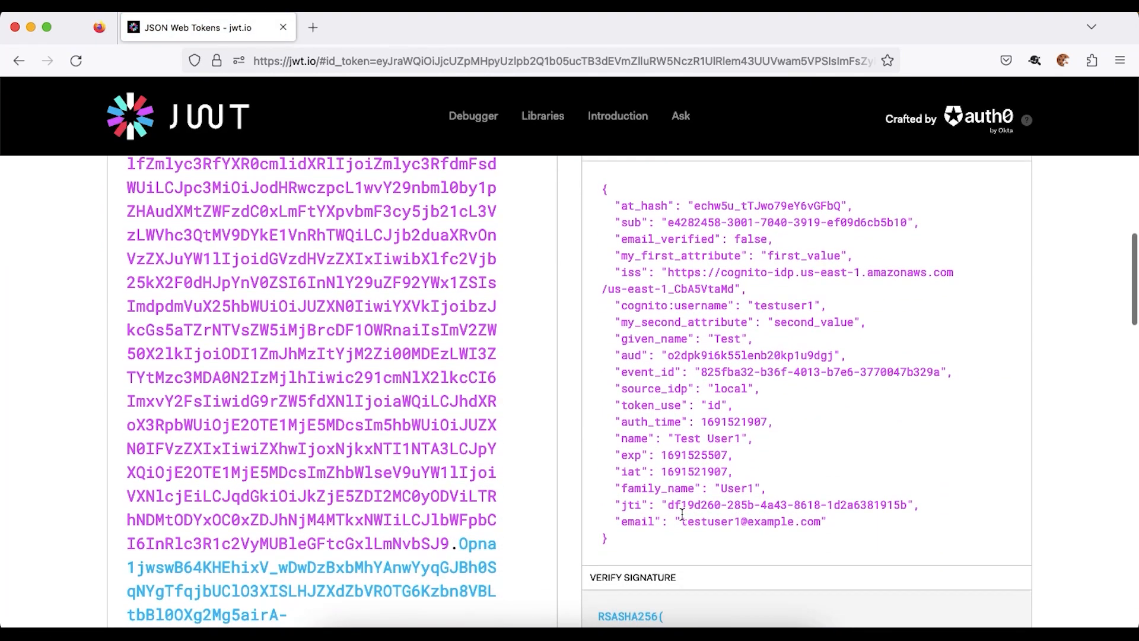
pyautogui.moveTo(656, 477)
pyautogui.moveTo(616, 389); pyautogui.dragTo(765, 389)
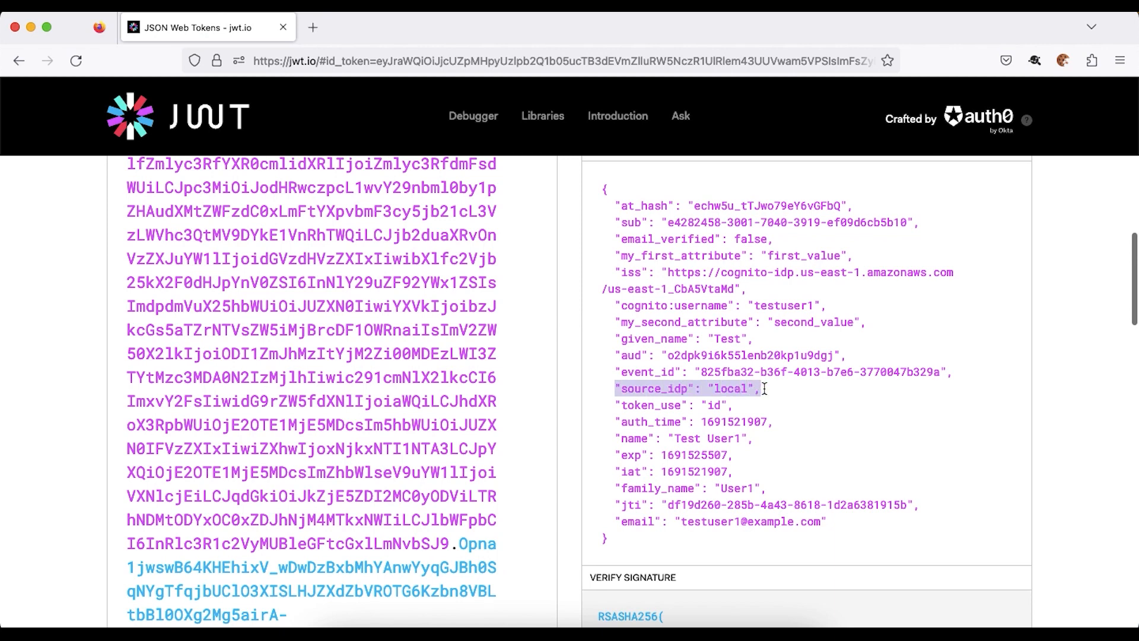
pyautogui.press('super+Tab')
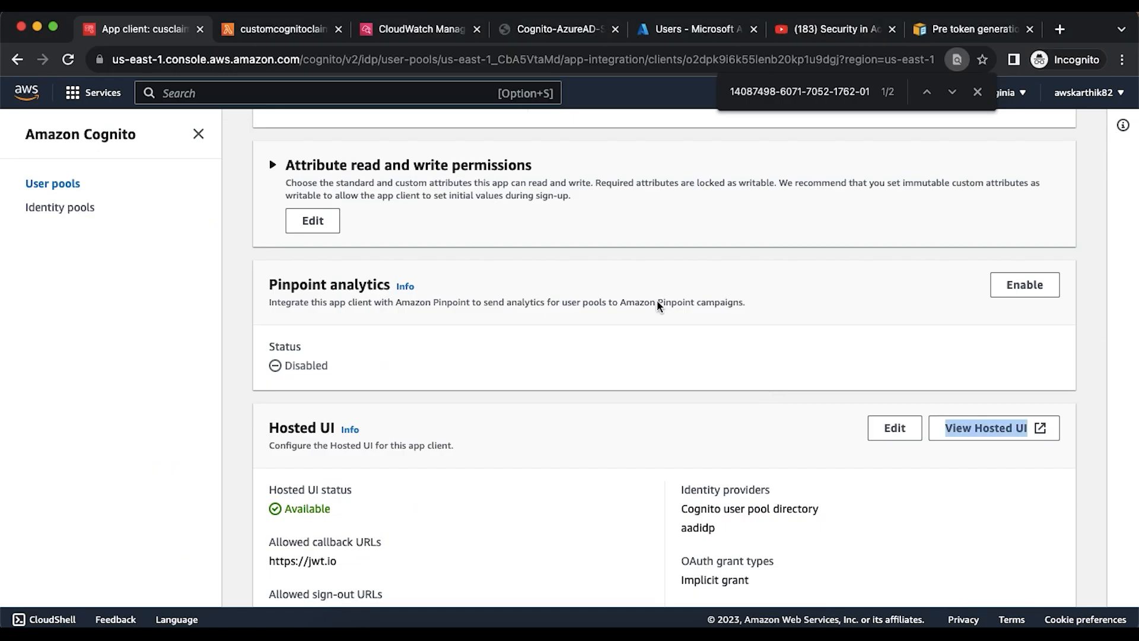
# - Review the Lambda function code in the AWS console
pyautogui.click(269, 33)
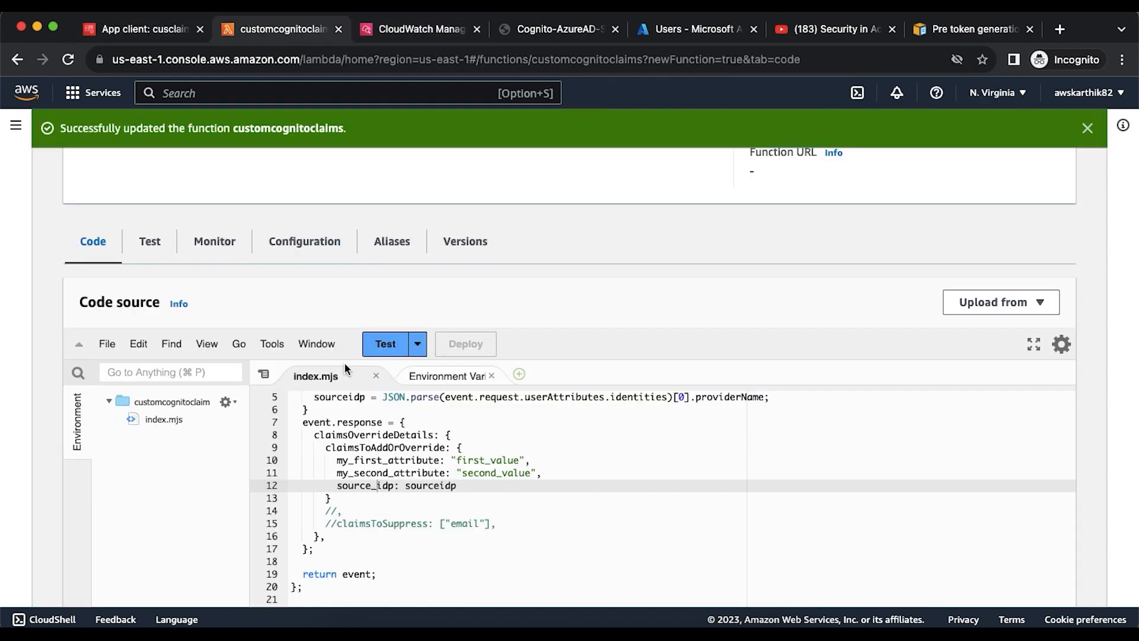
pyautogui.scroll(3, 386, 415)
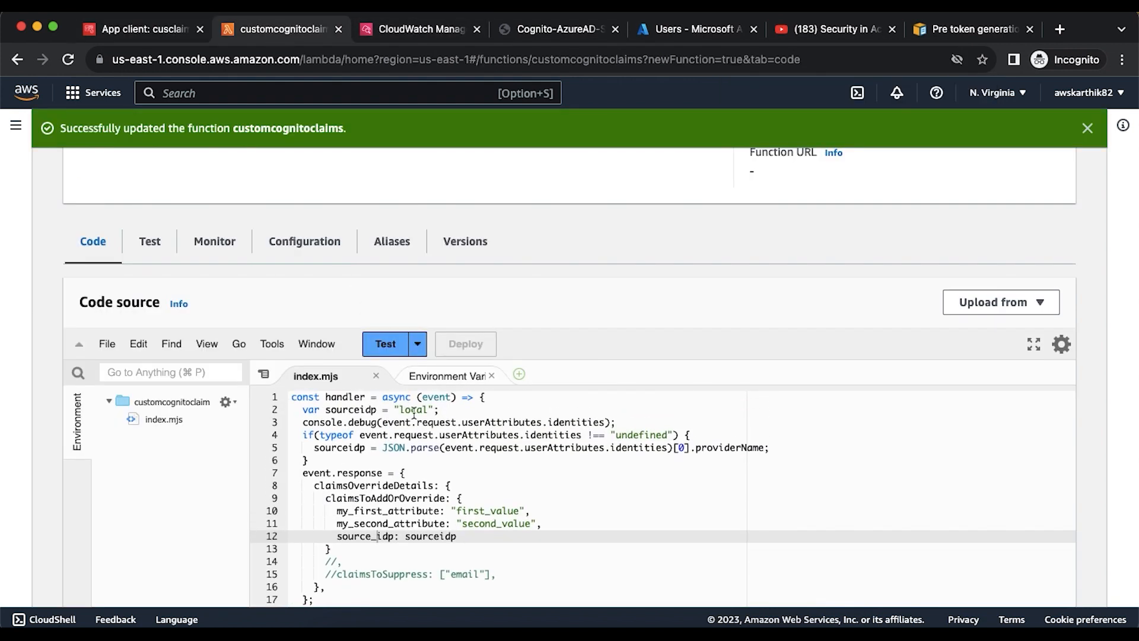
pyautogui.scroll(-1, 415, 413)
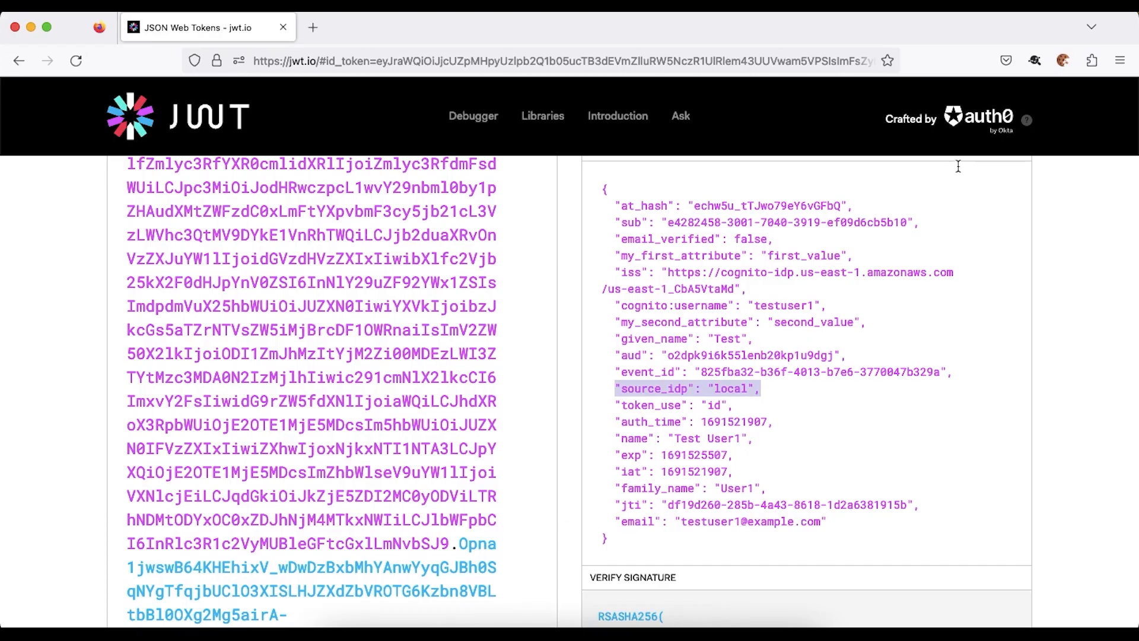
# - Delete the current context cookies and reopen the cogclaim1 Cognito sign-in page
pyautogui.click(1062, 61)
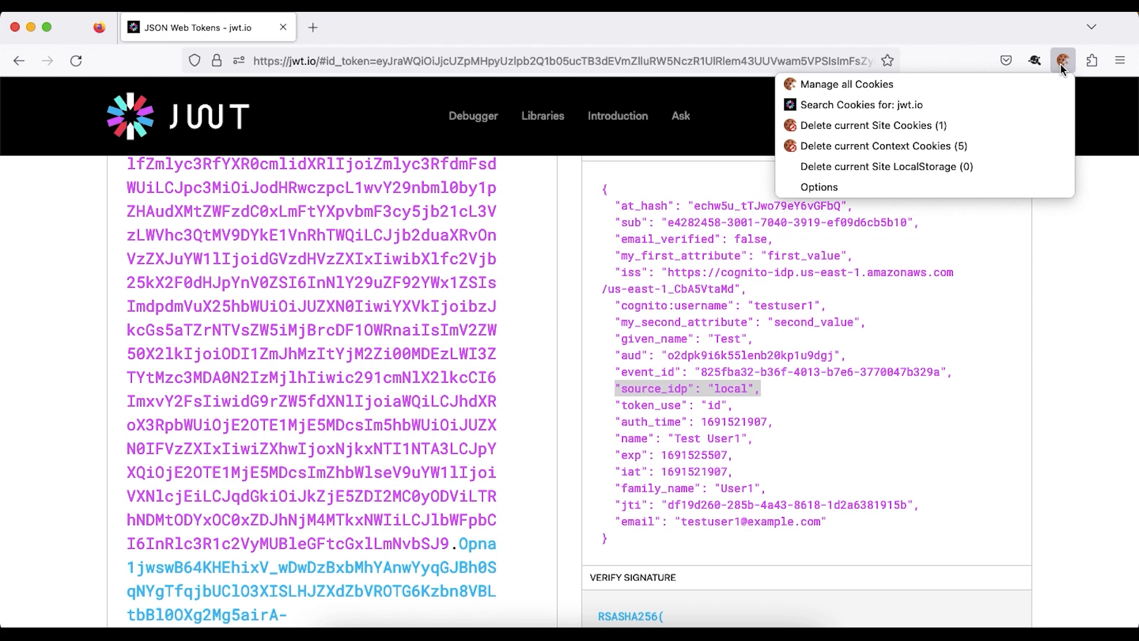
pyautogui.click(949, 146)
pyautogui.click(1032, 166)
pyautogui.click(720, 62)
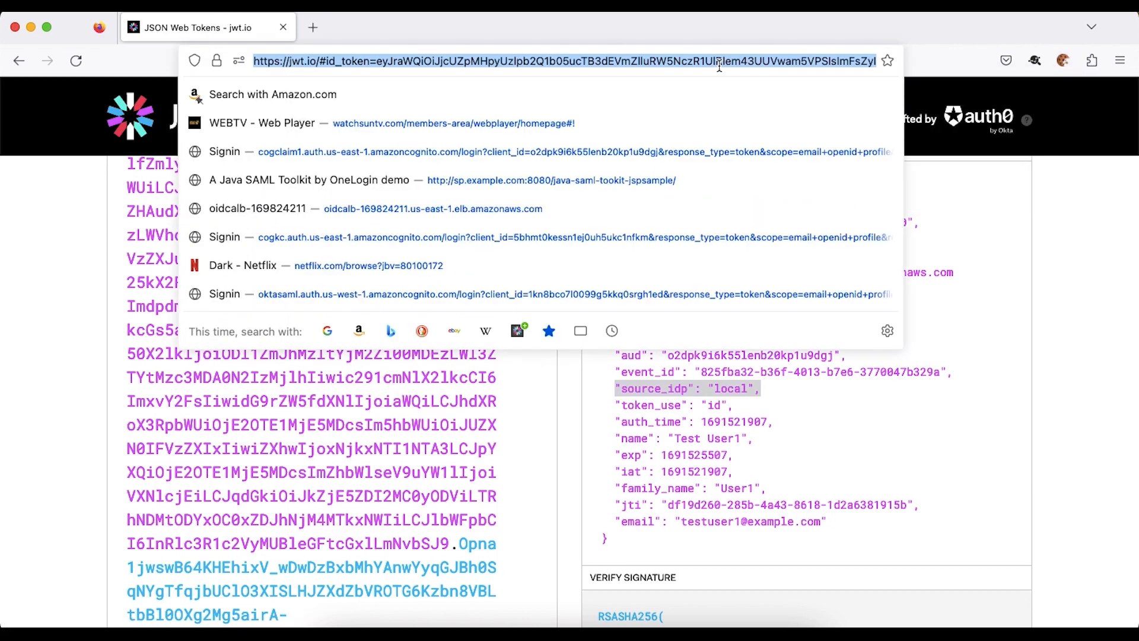
pyautogui.click(652, 152)
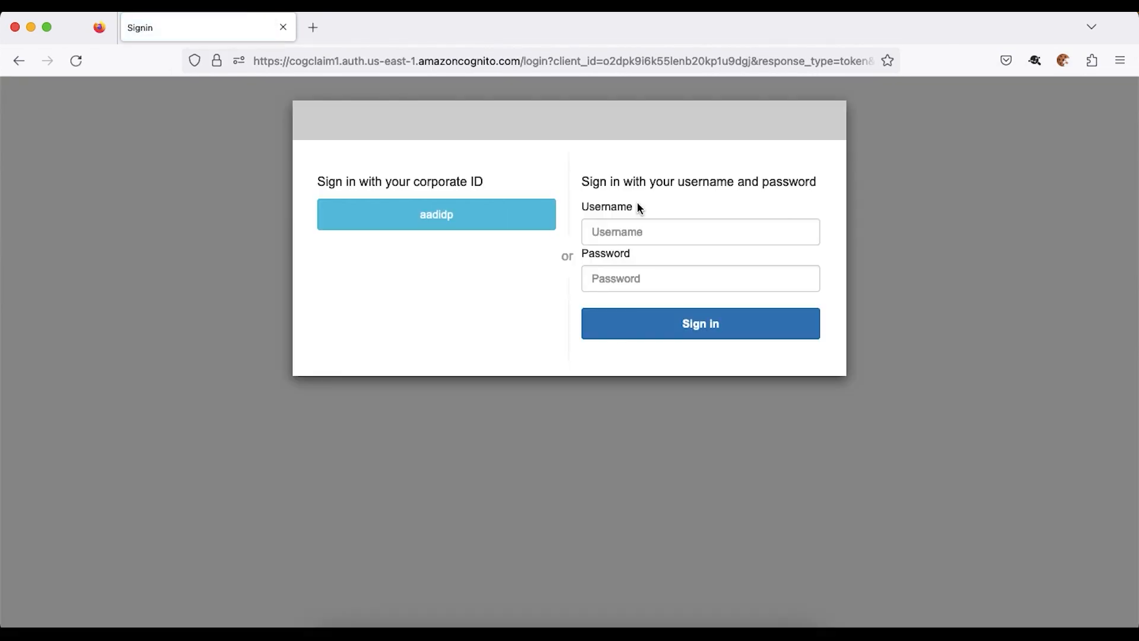
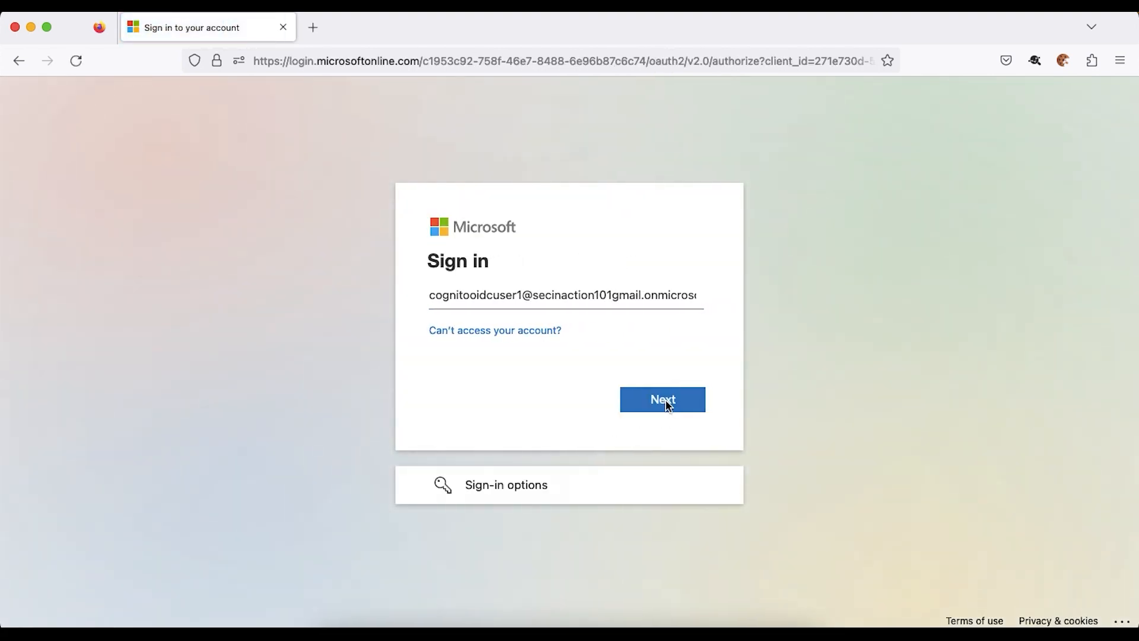
# - Finish the Microsoft sign-in and choose to stay signed in
pyautogui.click(666, 401)
pyautogui.click(671, 433)
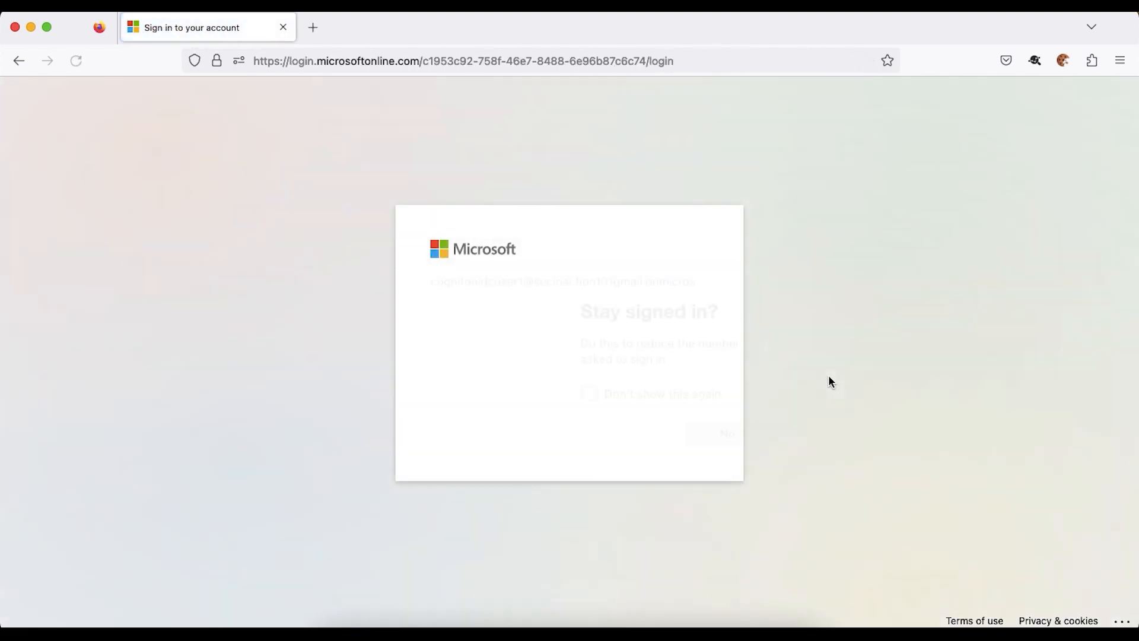
pyautogui.click(675, 447)
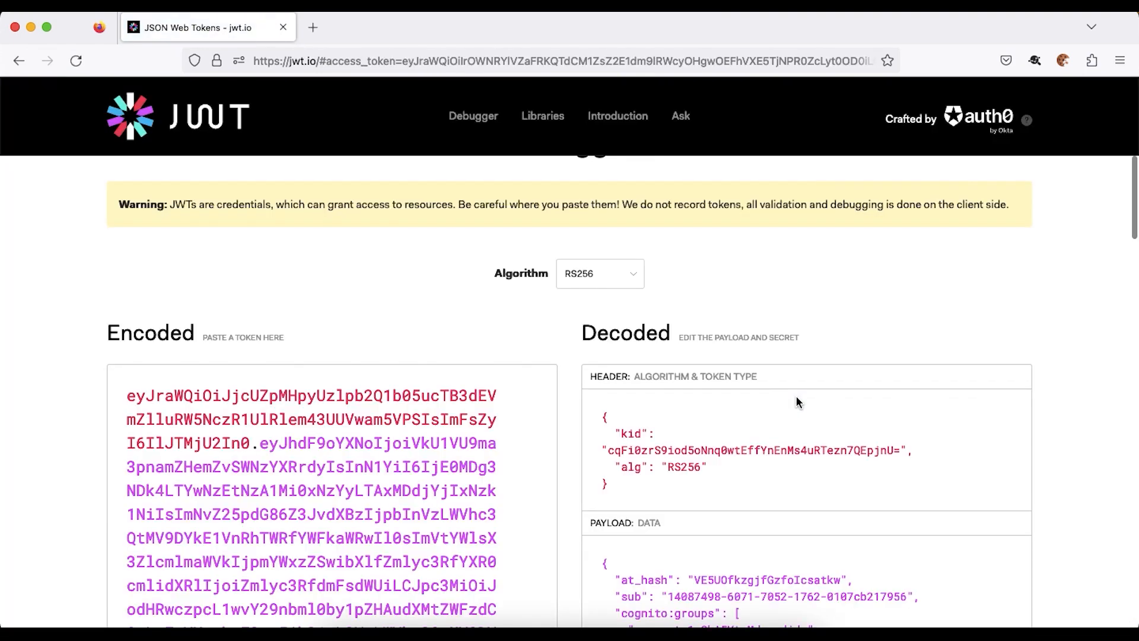
# - Highlight the source_idp claim in the jwt.io decoded payload, showing provider aadidp
pyautogui.scroll(-6, 796, 397)
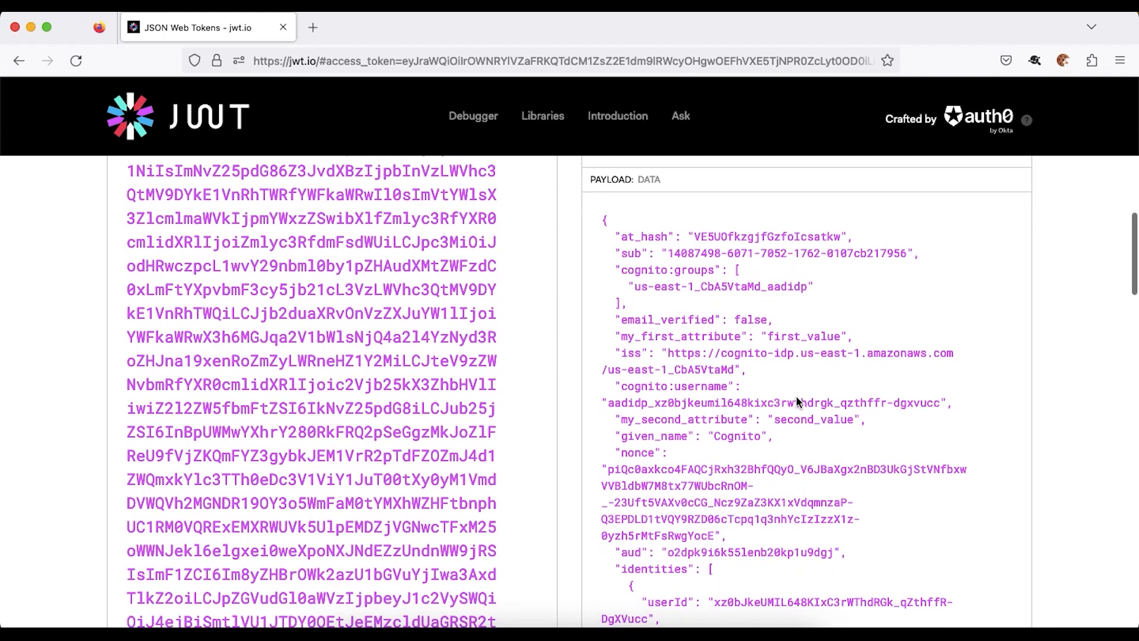
pyautogui.scroll(-6, 796, 397)
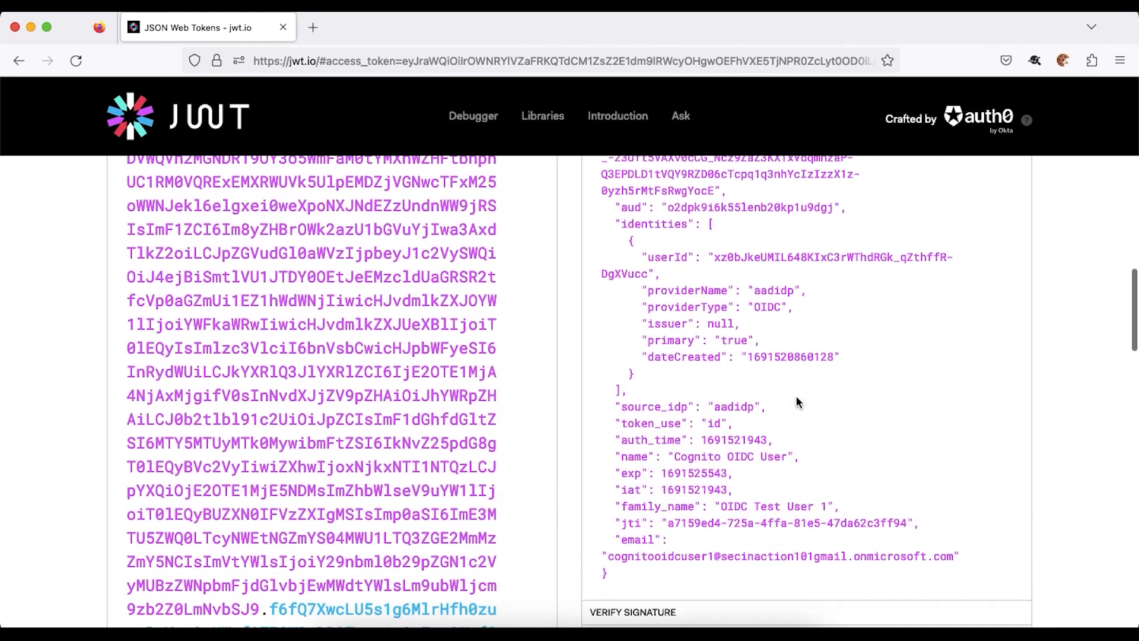
pyautogui.scroll(4, 796, 402)
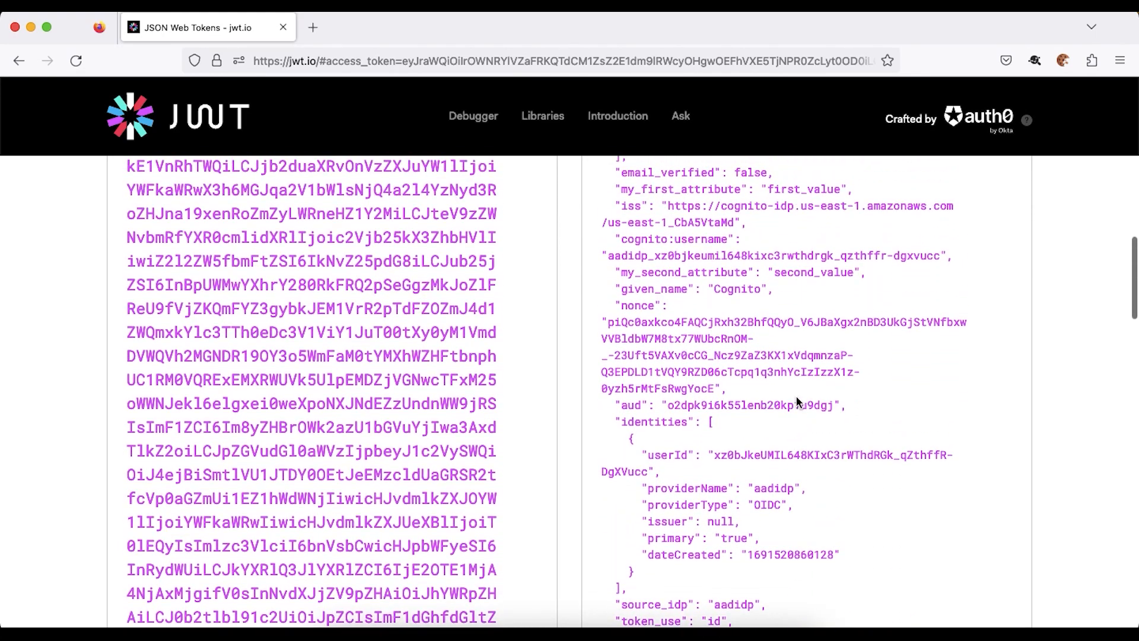
pyautogui.scroll(-3, 796, 401)
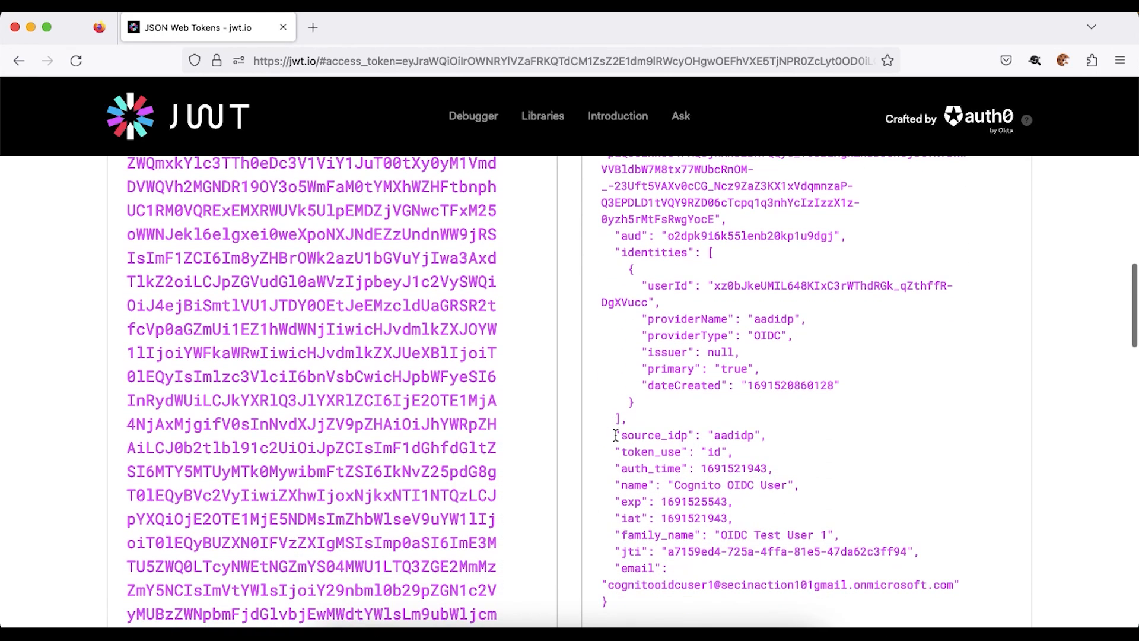
pyautogui.moveTo(616, 436); pyautogui.dragTo(769, 435)
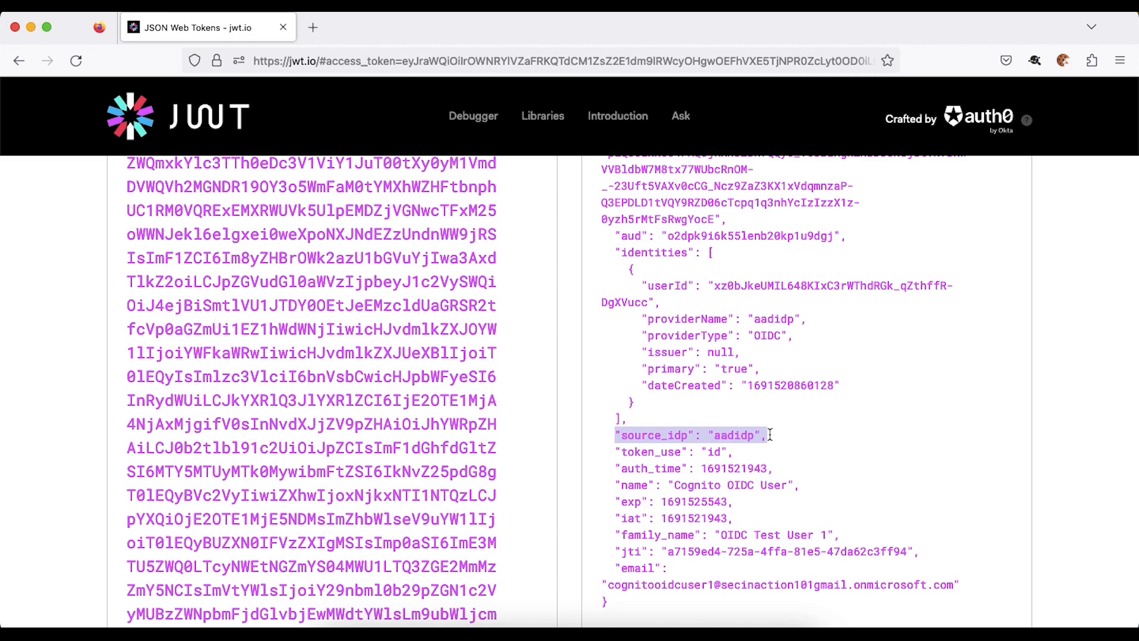
# - Open the newest log stream in the customcognitoclaims CloudWatch log group
pyautogui.press('super+Tab')
pyautogui.click(387, 31)
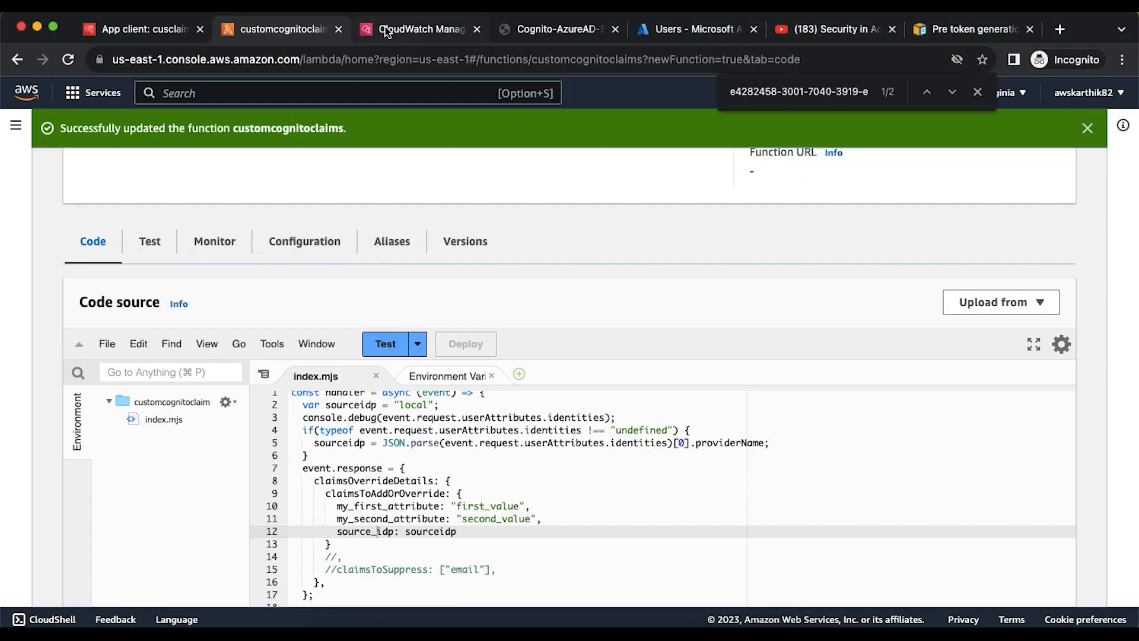
pyautogui.scroll(1, 523, 341)
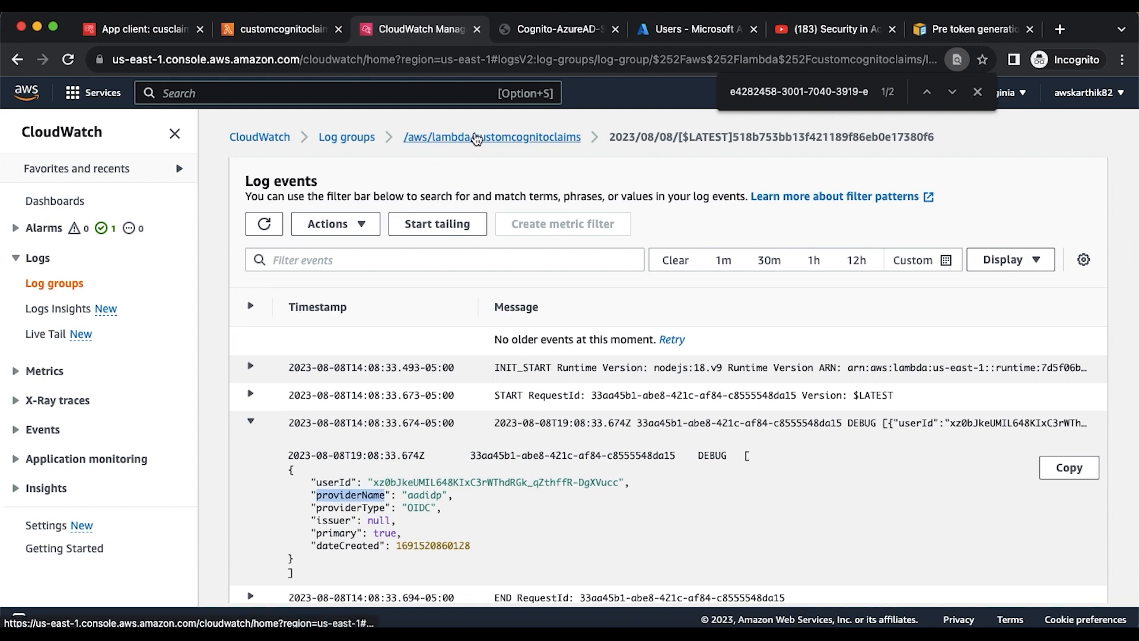
pyautogui.click(478, 140)
pyautogui.scroll(-5, 567, 323)
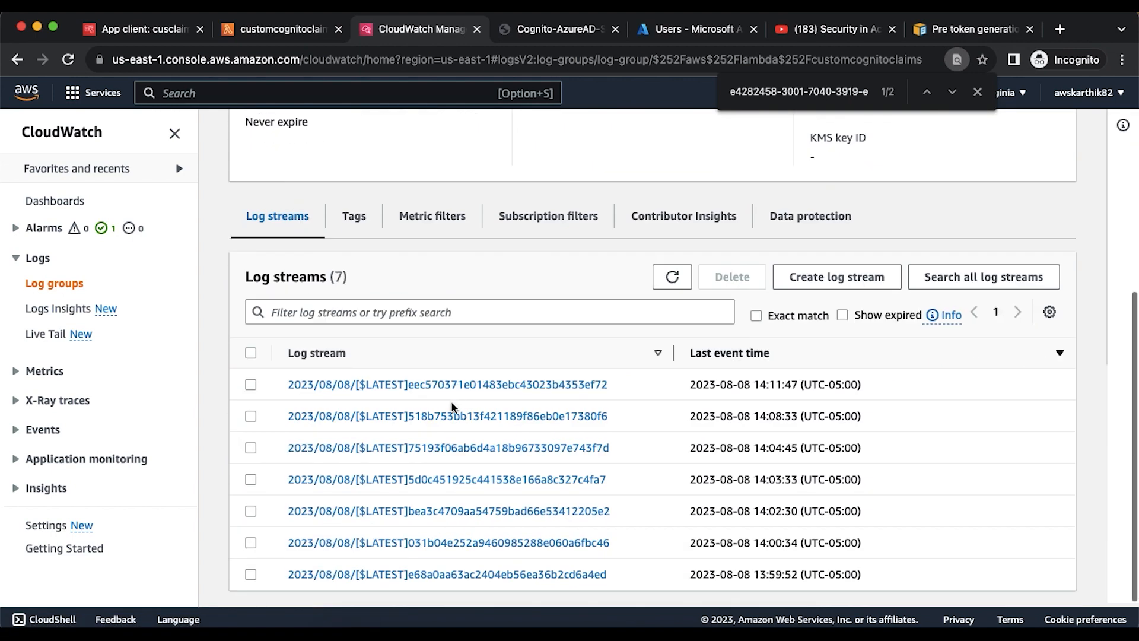
pyautogui.click(450, 387)
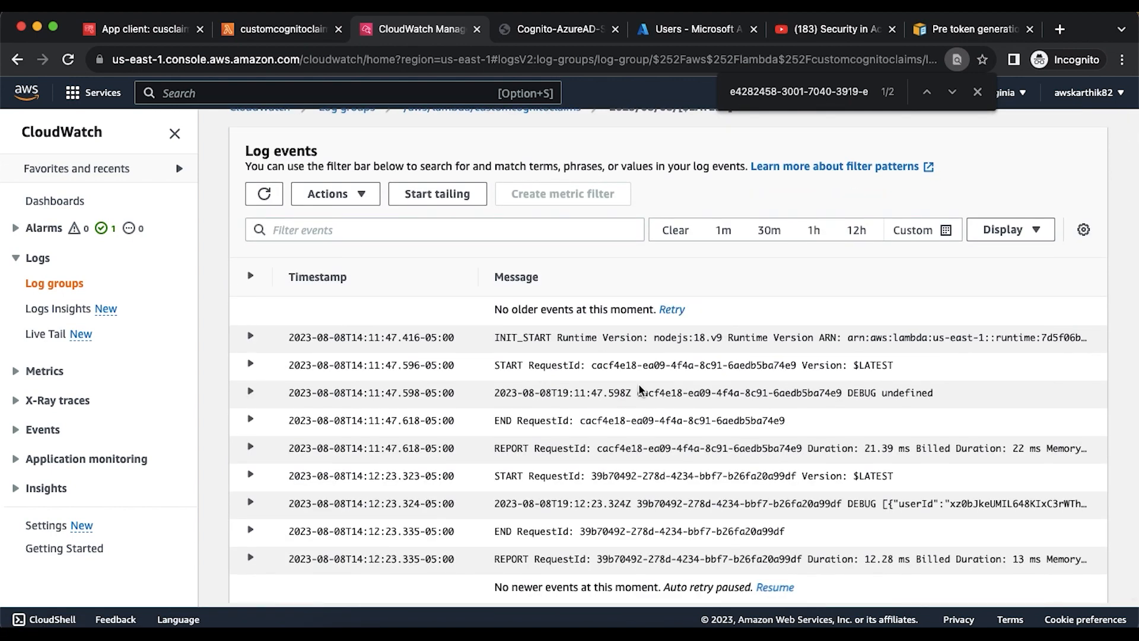
# - Expand the 14:12:23.324 DEBUG entry to show providerName aadidp and providerType OIDC
pyautogui.click(325, 503)
pyautogui.scroll(-3, 356, 474)
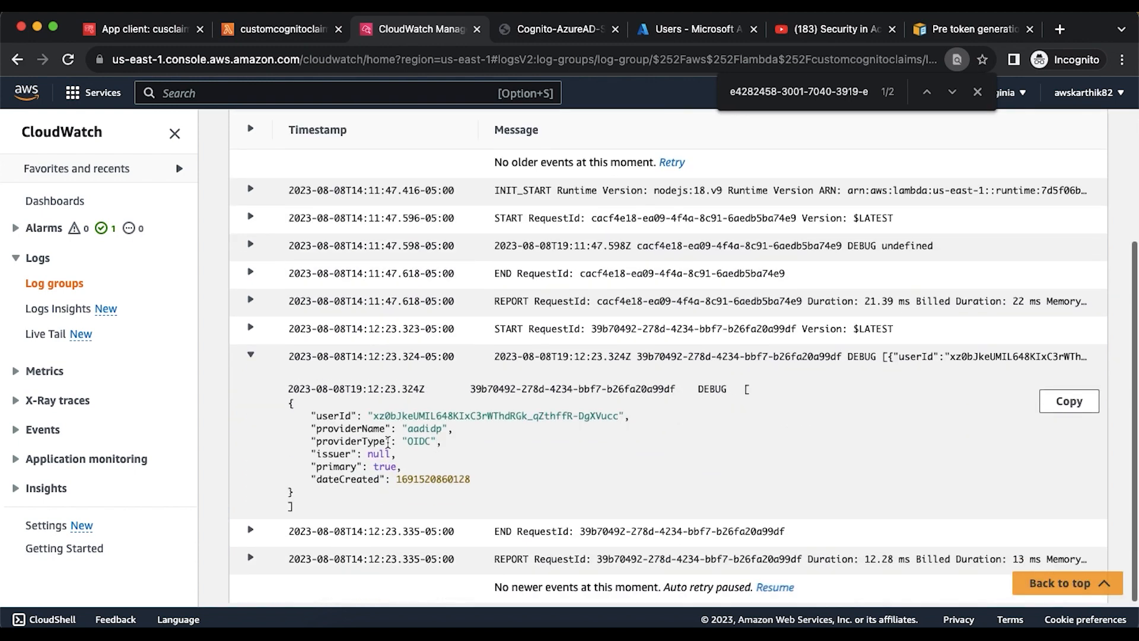
pyautogui.moveTo(311, 428); pyautogui.dragTo(454, 428)
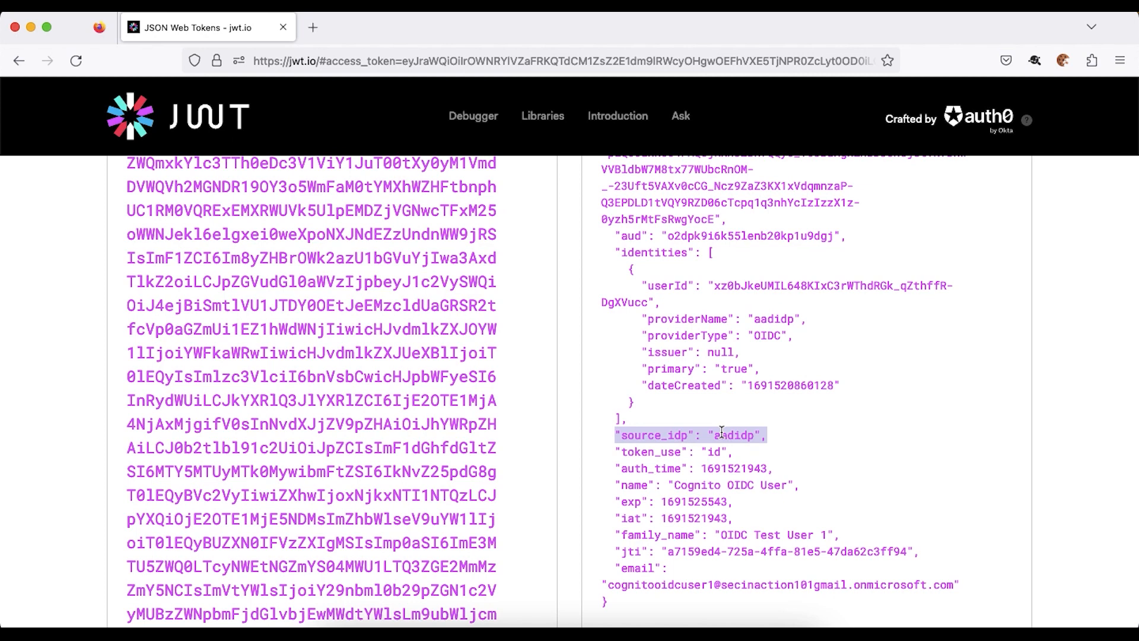
pyautogui.press('super+Tab')
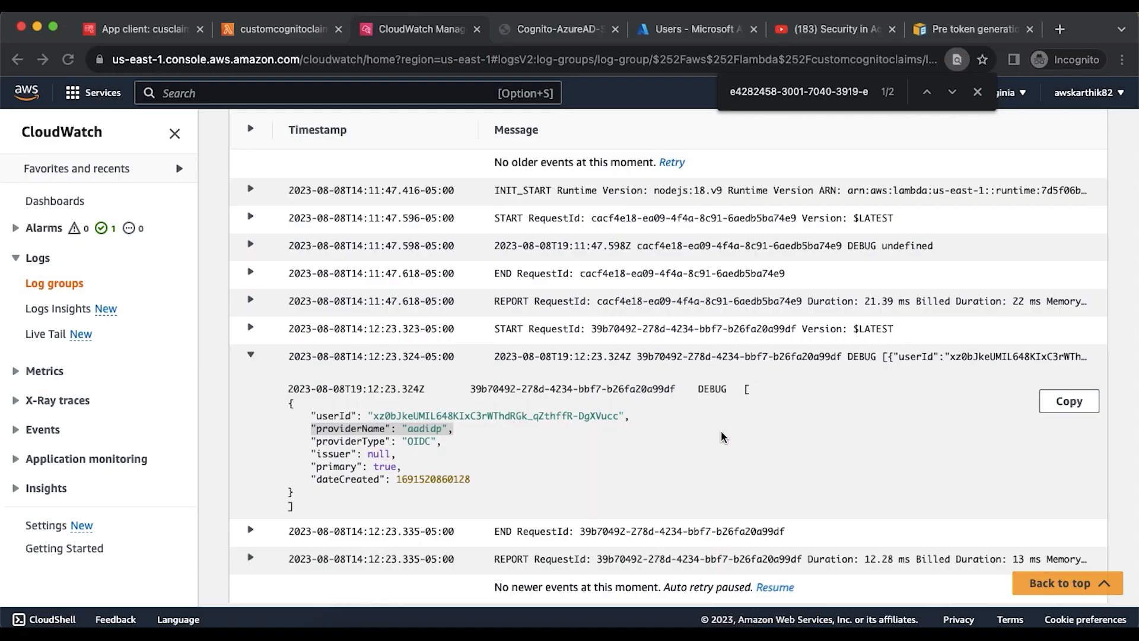
# - Select providerName on line 5 of the customcognitoclaims code, where source_idp is set
pyautogui.click(249, 31)
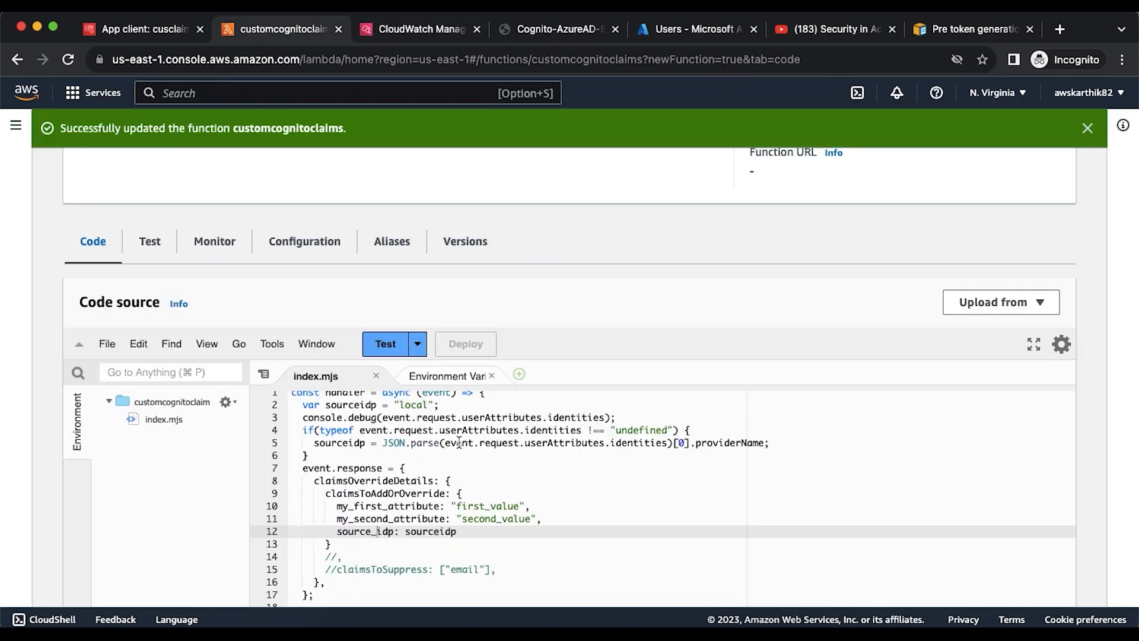
pyautogui.click(723, 449)
pyautogui.doubleClick(723, 449)
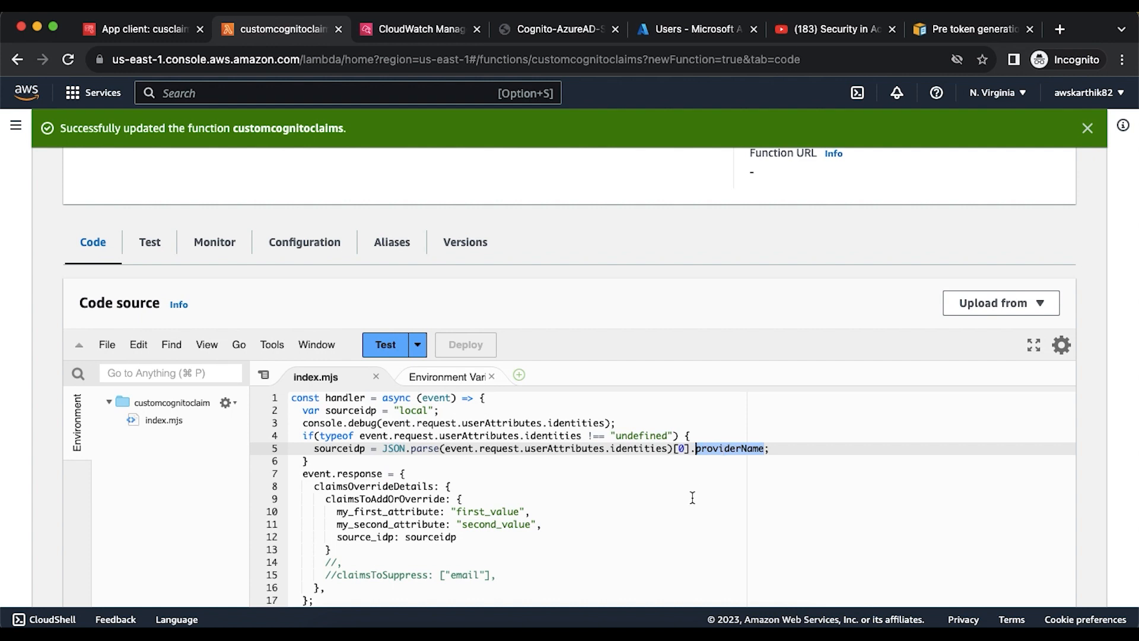
pyautogui.scroll(-1, 646, 472)
pyautogui.scroll(1, 646, 472)
pyautogui.scroll(-3, 693, 310)
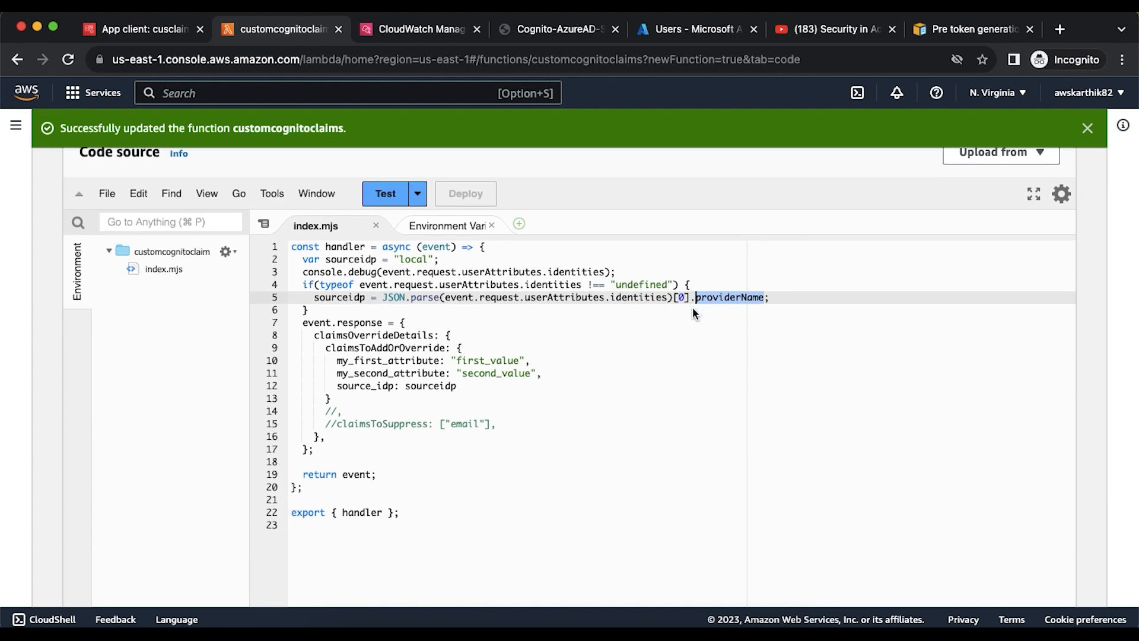
pyautogui.click(532, 297)
pyautogui.scroll(1, 532, 292)
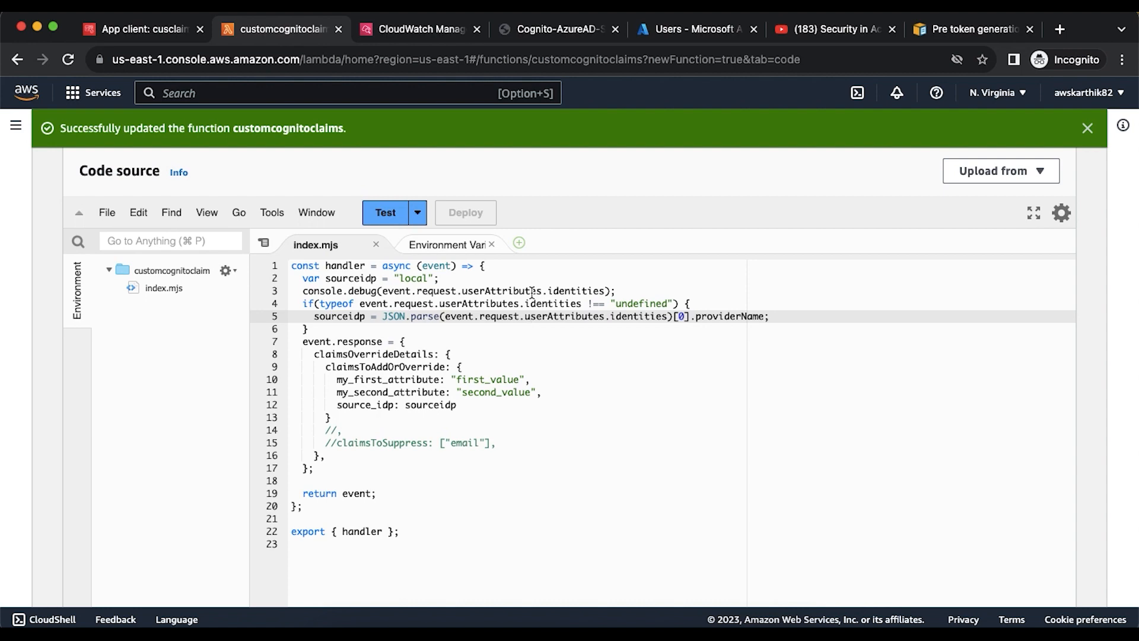
# - Show the cogcustomclaim Sign-in experience tab listing the aadidp OIDC identity provider
pyautogui.click(148, 29)
pyautogui.scroll(7, 344, 166)
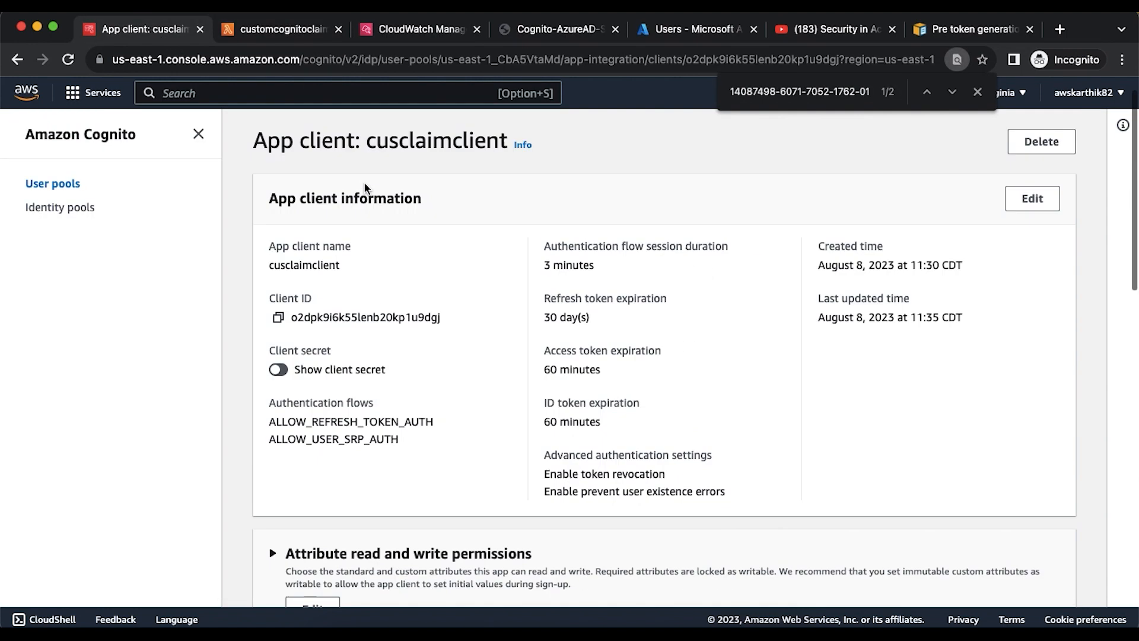
pyautogui.click(488, 142)
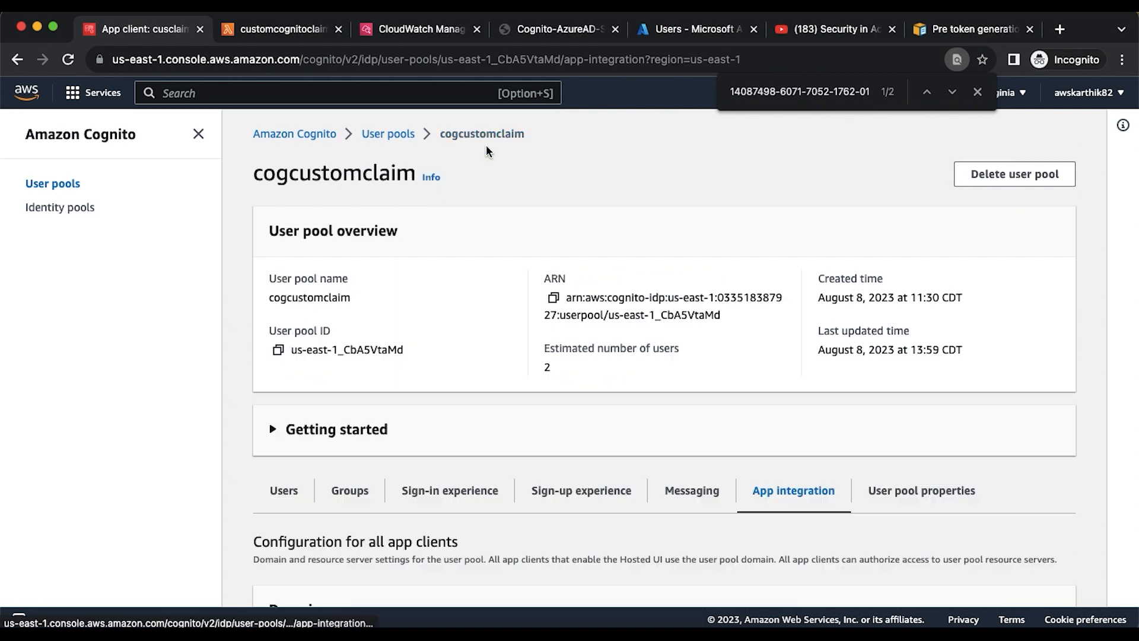
pyautogui.scroll(-3, 501, 367)
pyautogui.click(473, 383)
pyautogui.scroll(-4, 527, 473)
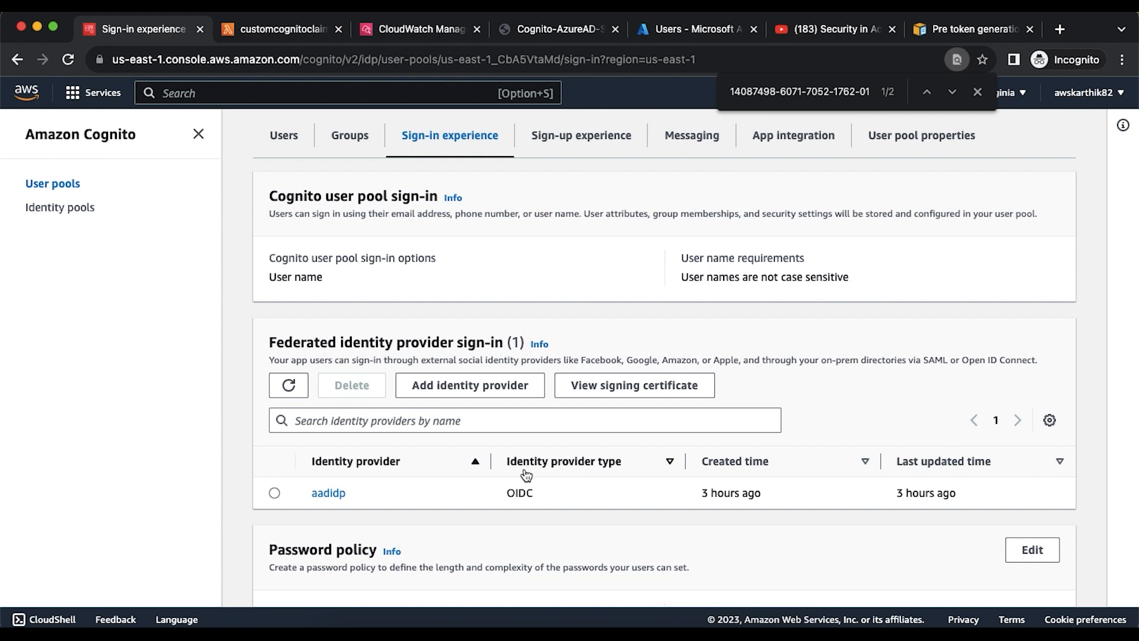
pyautogui.click(977, 92)
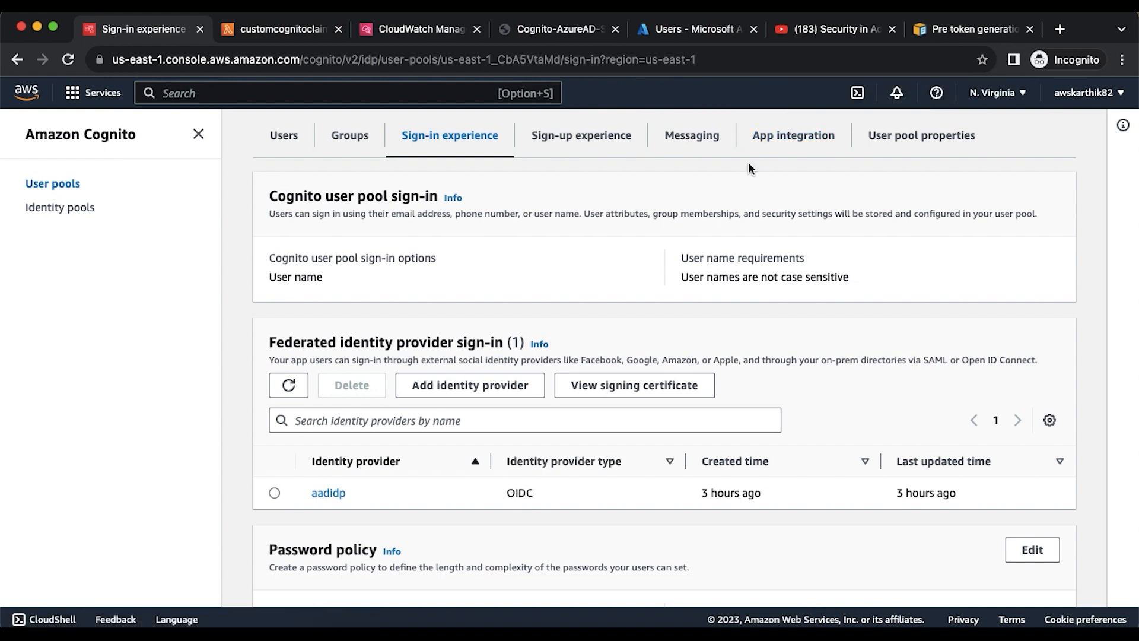